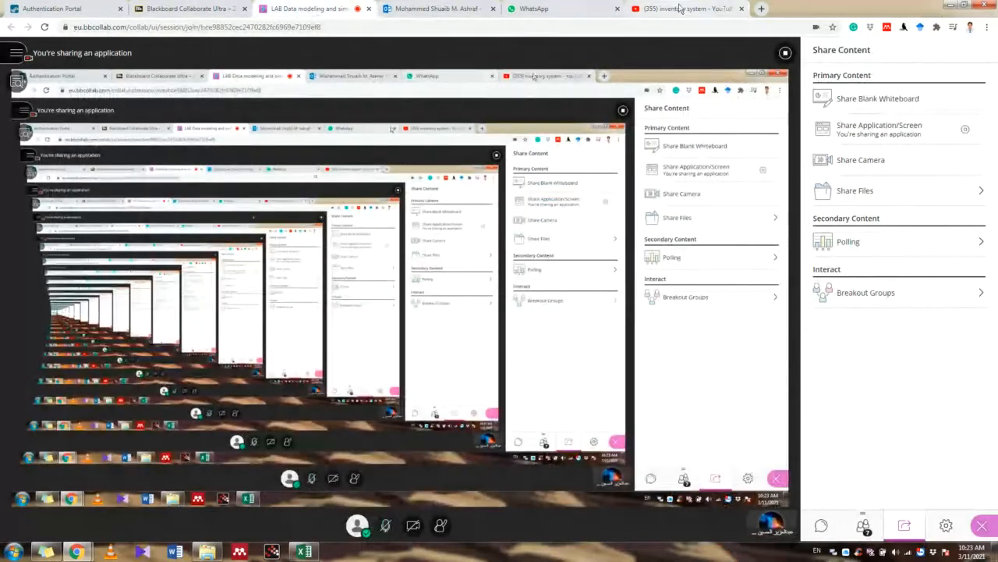
- Switch to the inventory system video on YouTube and play it in full screen
click(680, 9)
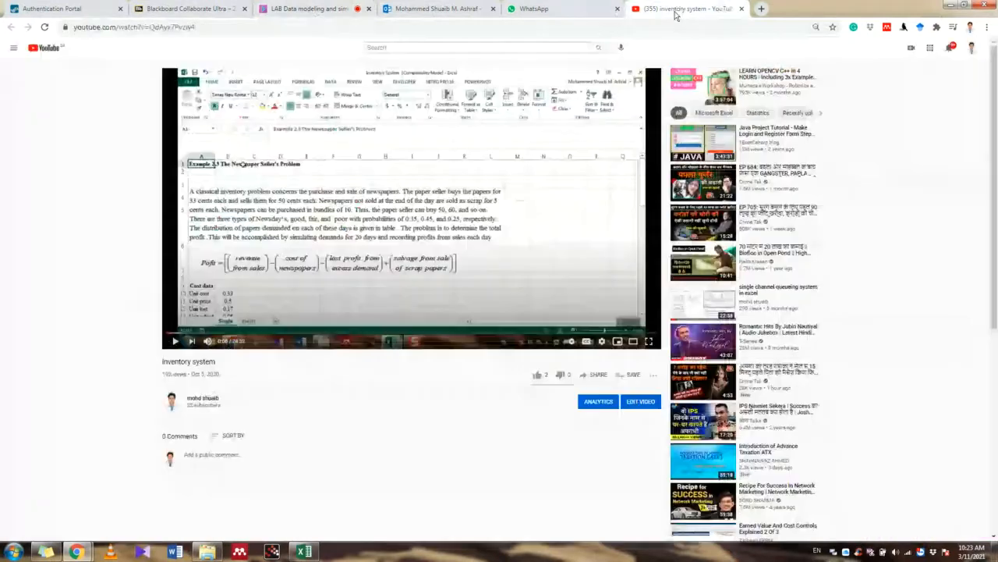
key(F11)
key(f)
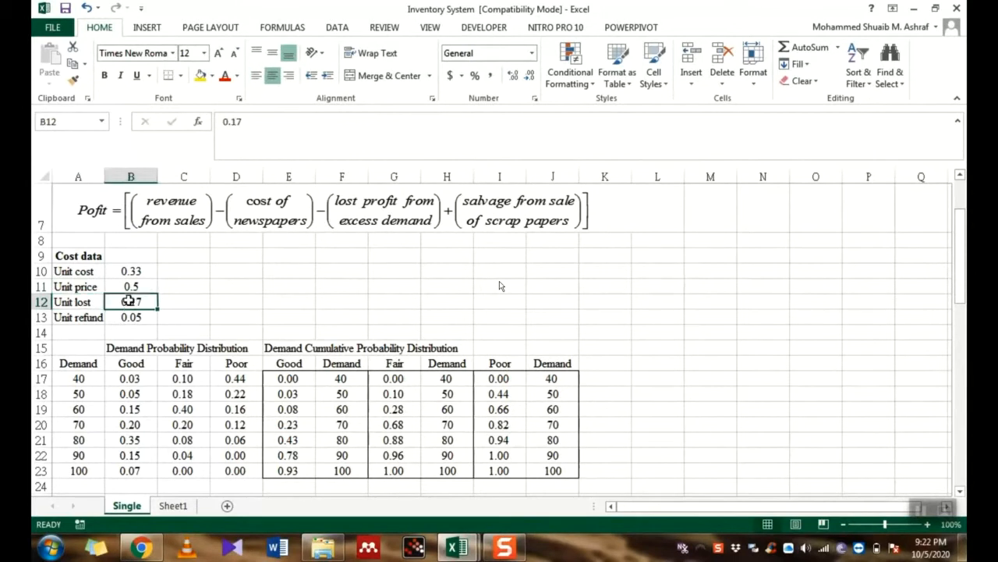
- Separate the LAB Data modeling session tab from the browser window and return to the inventory system video in full screen
key(Escape)
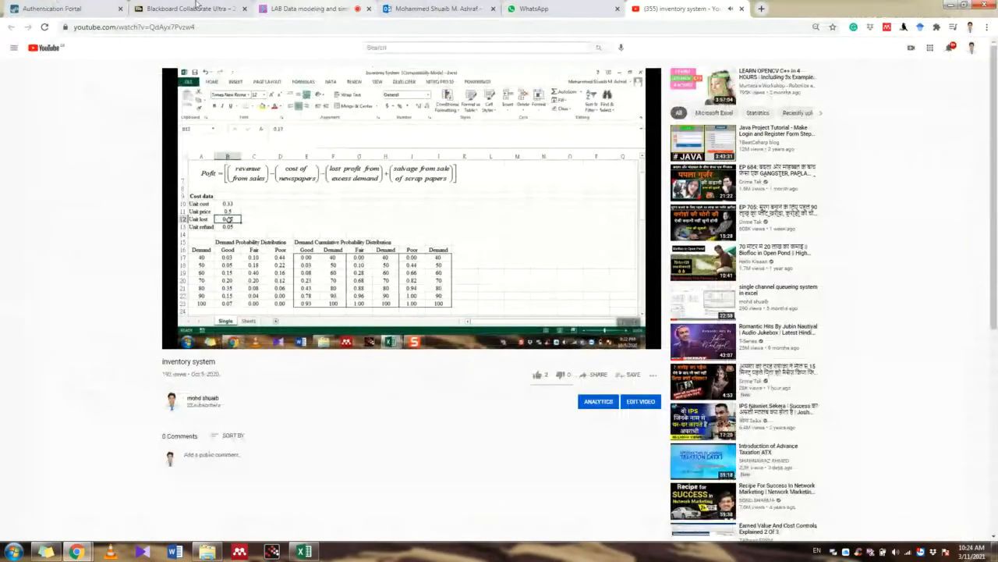
click(197, 8)
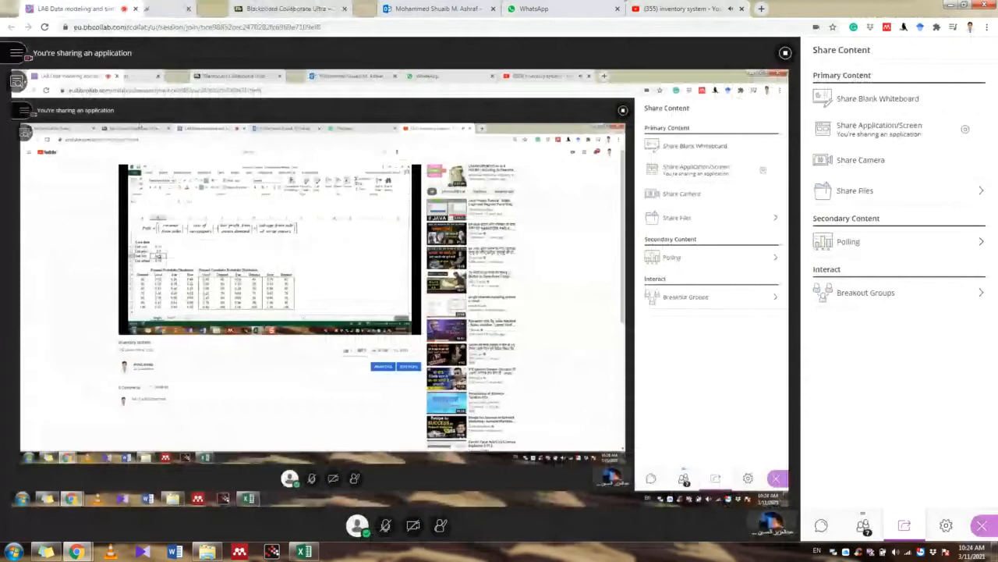
click(528, 9)
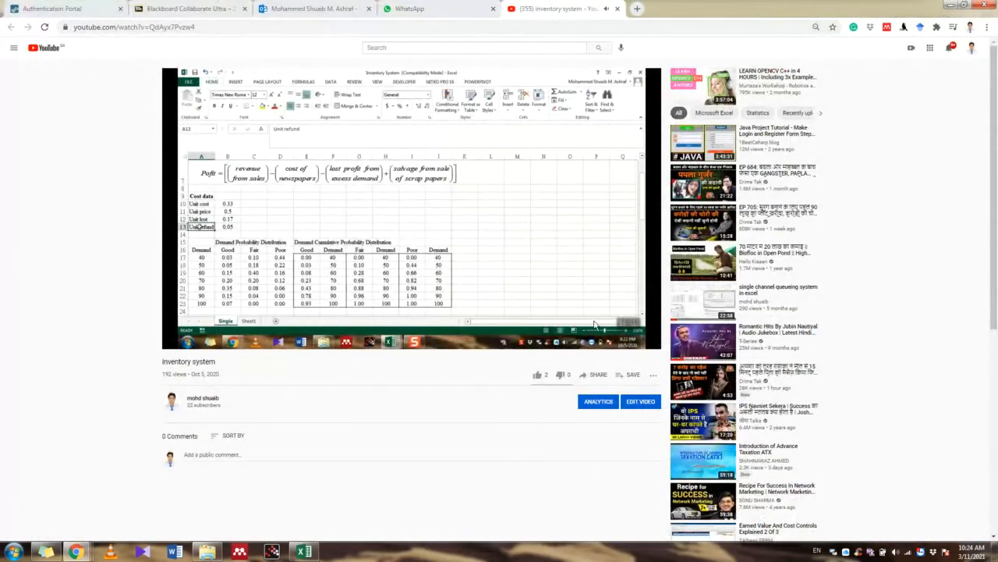
click(648, 341)
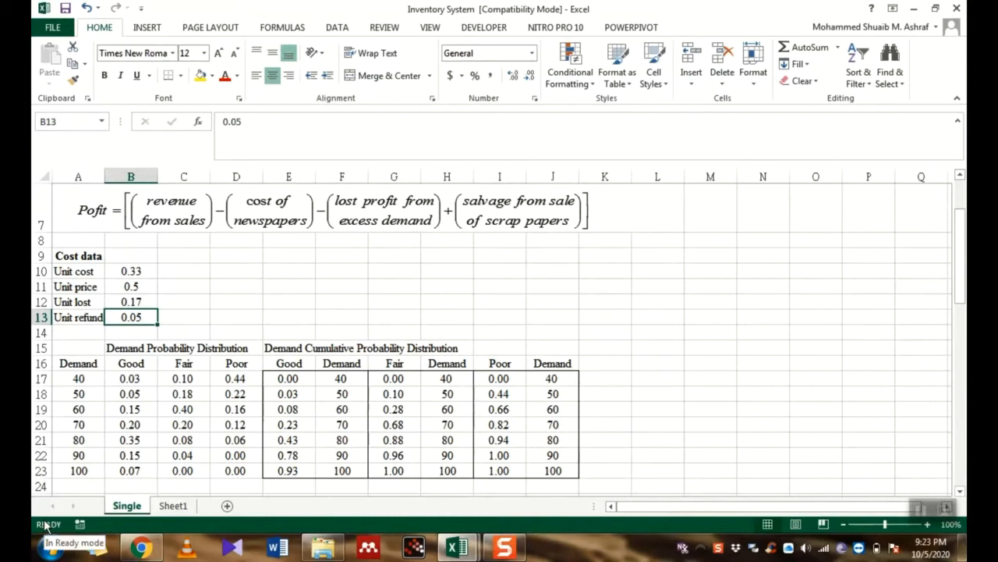
- Examine the Demand column in A16:A23, from its heading through the individual demand levels
click(78, 365)
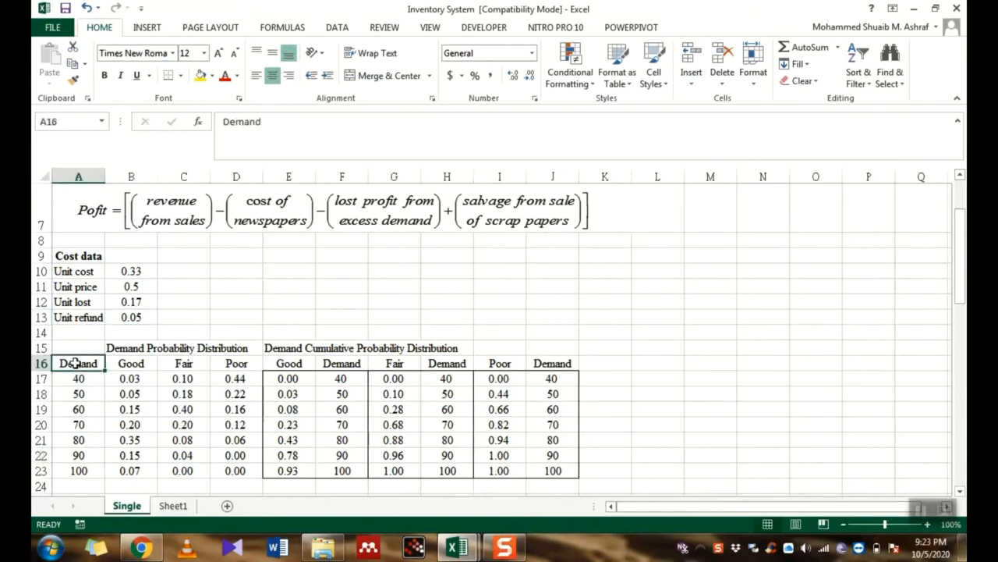
click(77, 379)
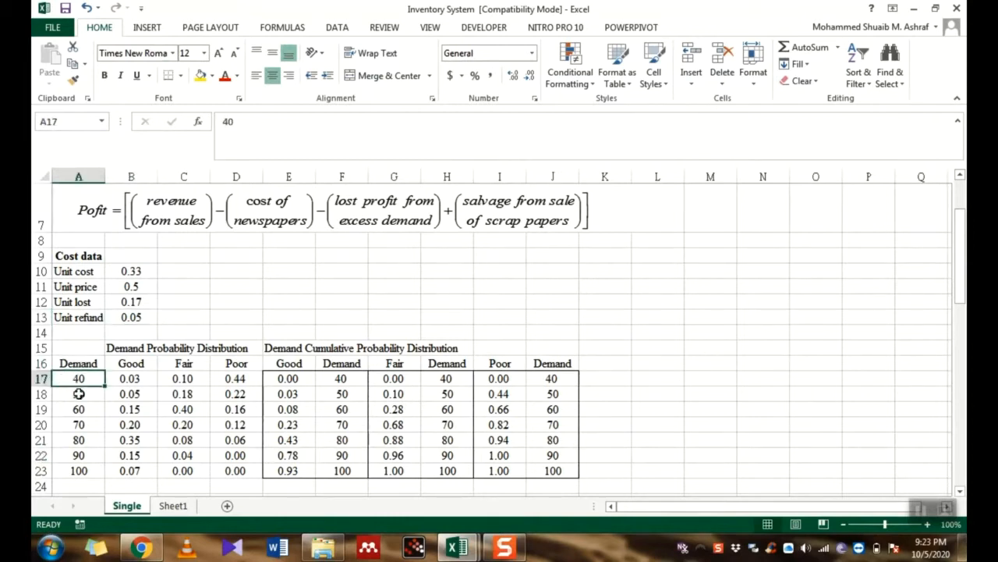
click(79, 394)
click(78, 409)
click(78, 440)
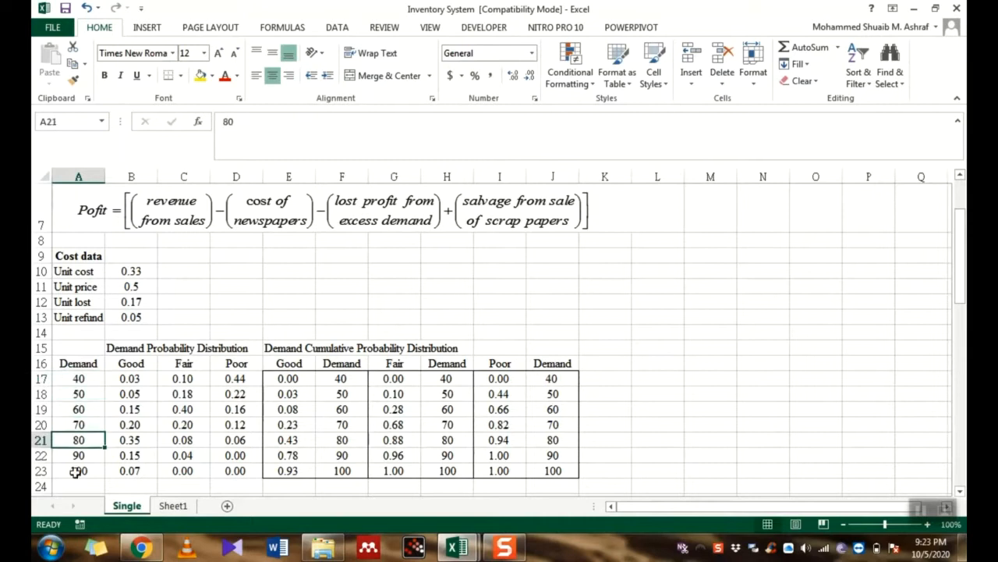
click(76, 471)
click(79, 379)
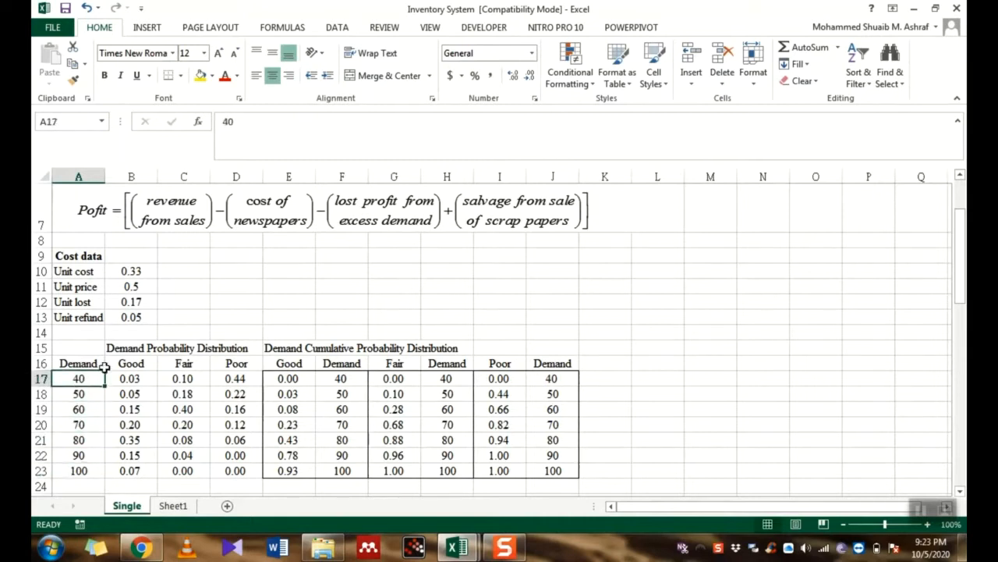
- Review the Demand Probability Distribution heading and its three newsday types: Good, Fair and Poor
drag(132, 349, 225, 350)
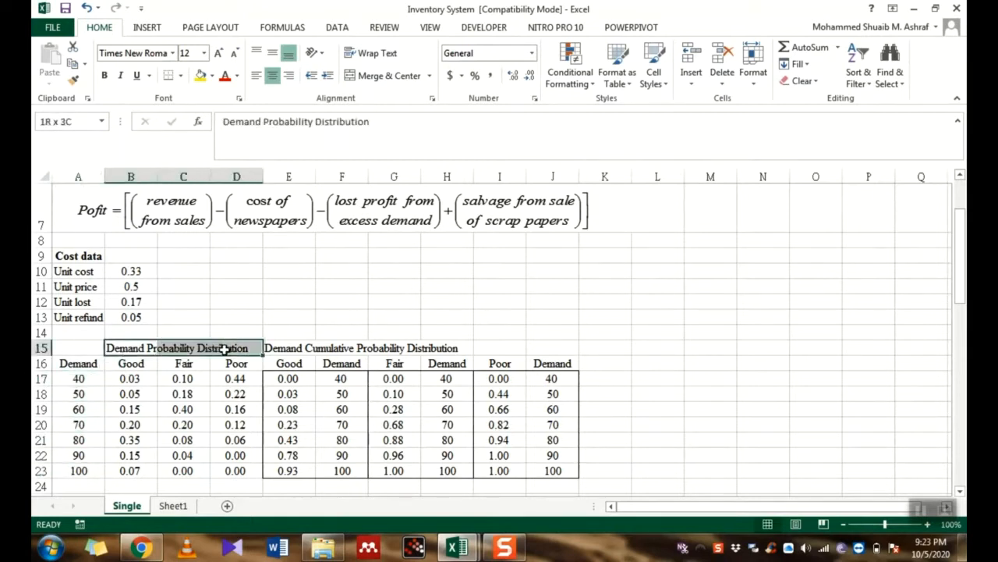
click(181, 362)
click(115, 360)
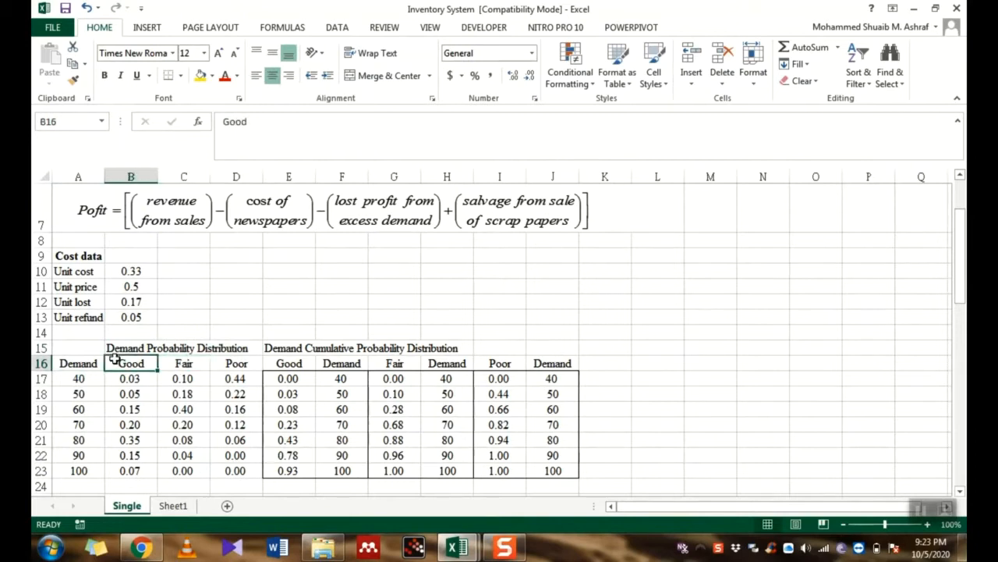
click(166, 365)
click(213, 363)
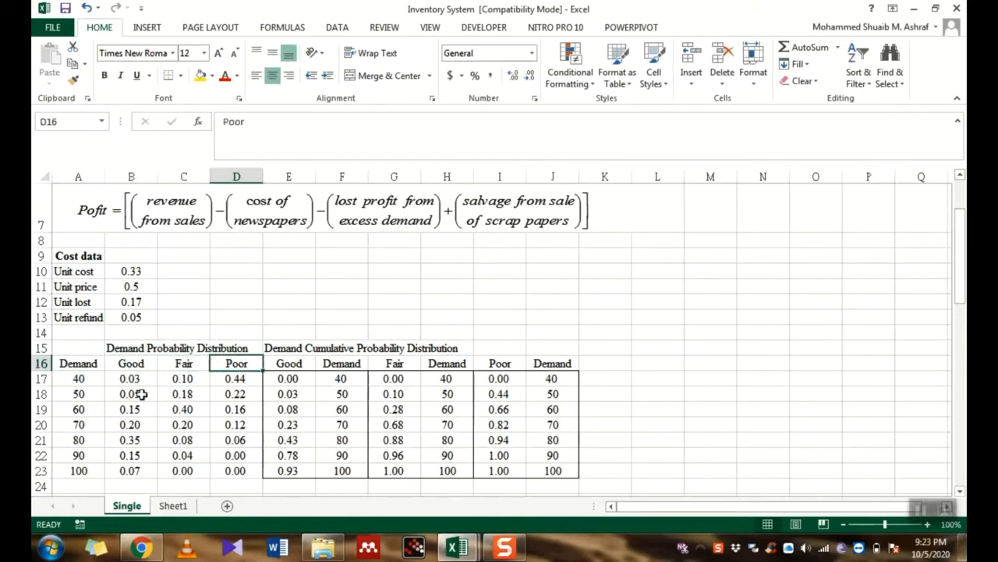
- Examine the probabilities of each demand level for Good, Fair and Poor days in B17:D23, one column at a time
click(133, 380)
drag(131, 379, 134, 465)
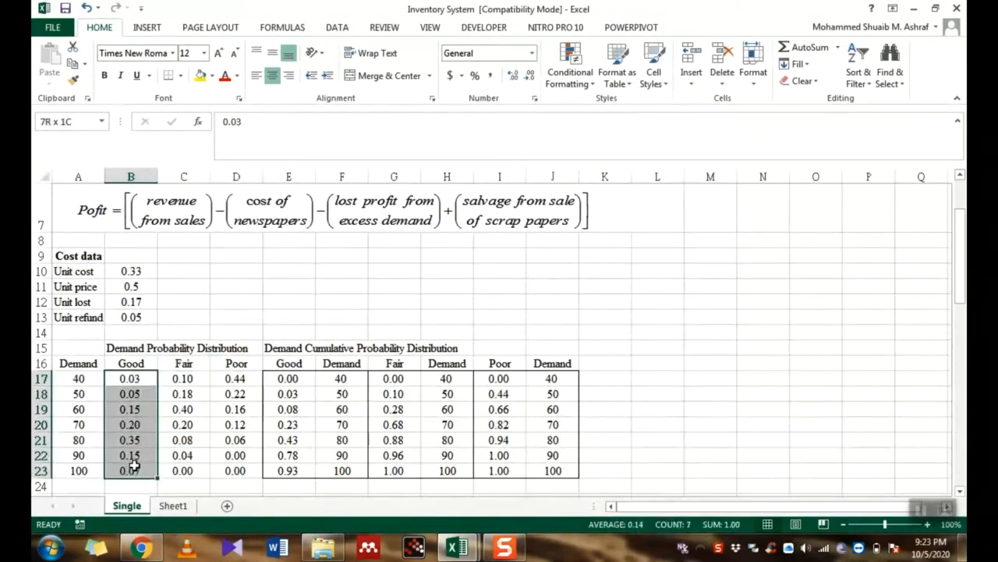
drag(178, 380, 185, 470)
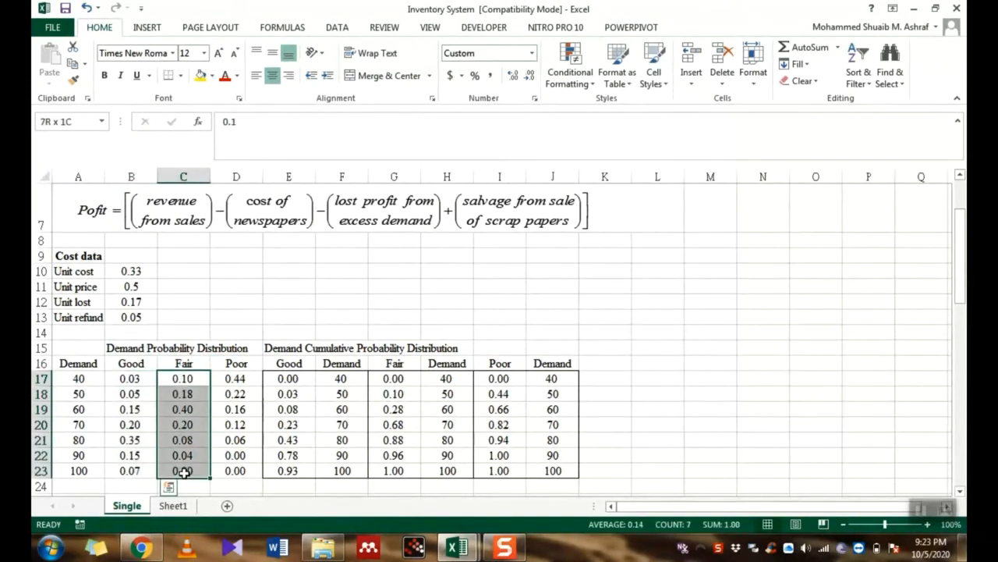
drag(226, 377, 234, 471)
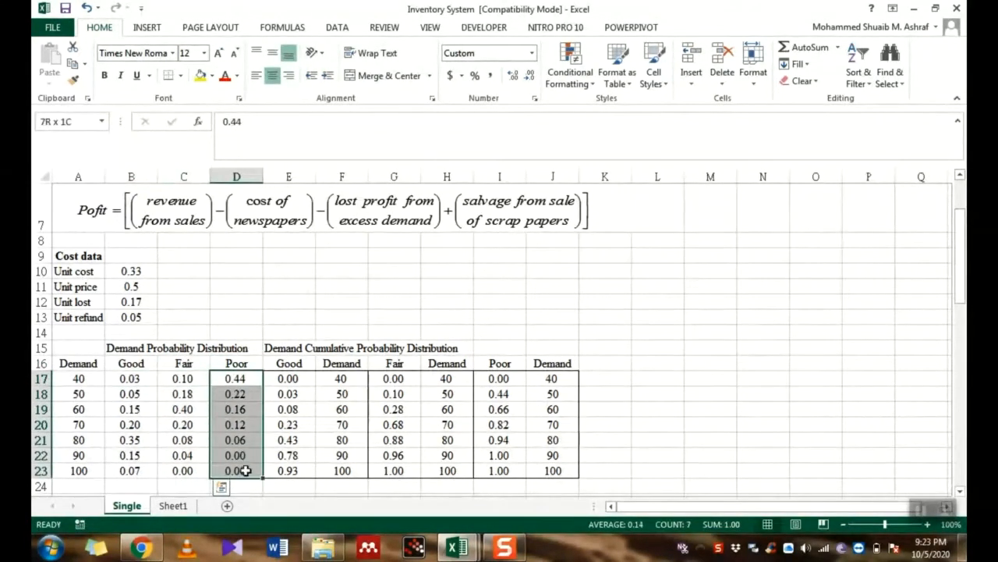
- Review the Demand Cumulative Probability Distribution heading and the first two Good cumulative cells, E17 and E18
click(289, 351)
drag(288, 350, 446, 347)
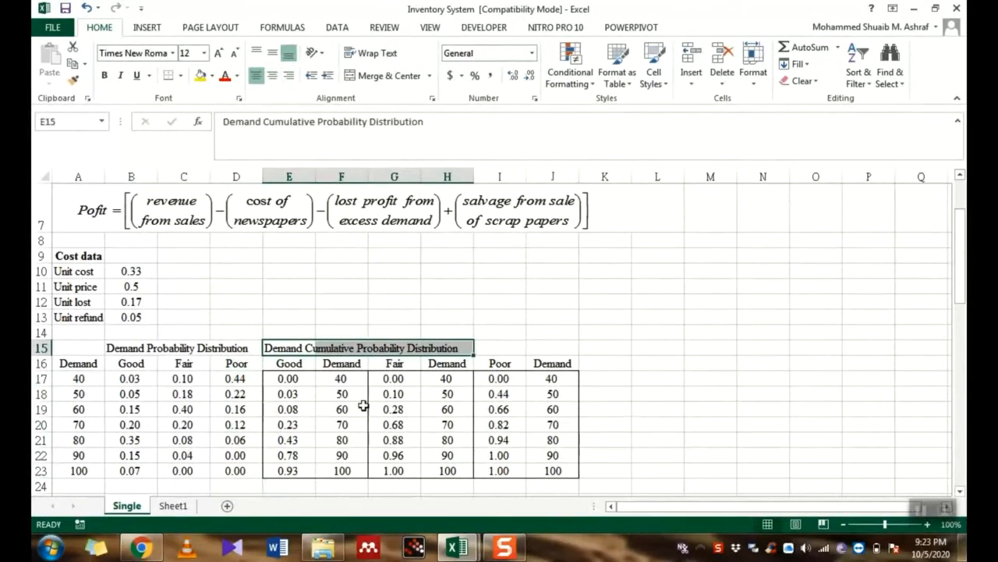
click(297, 380)
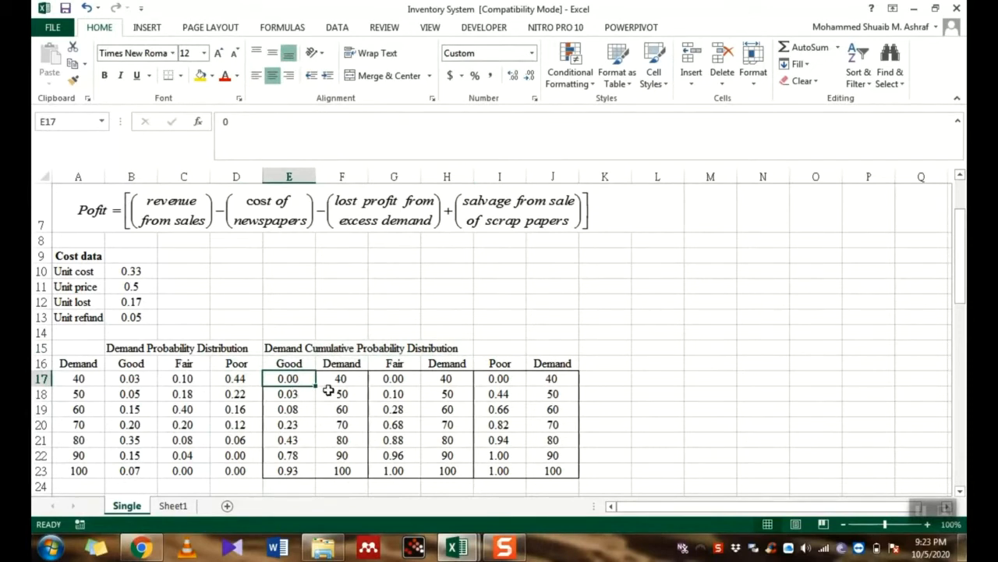
text(=)
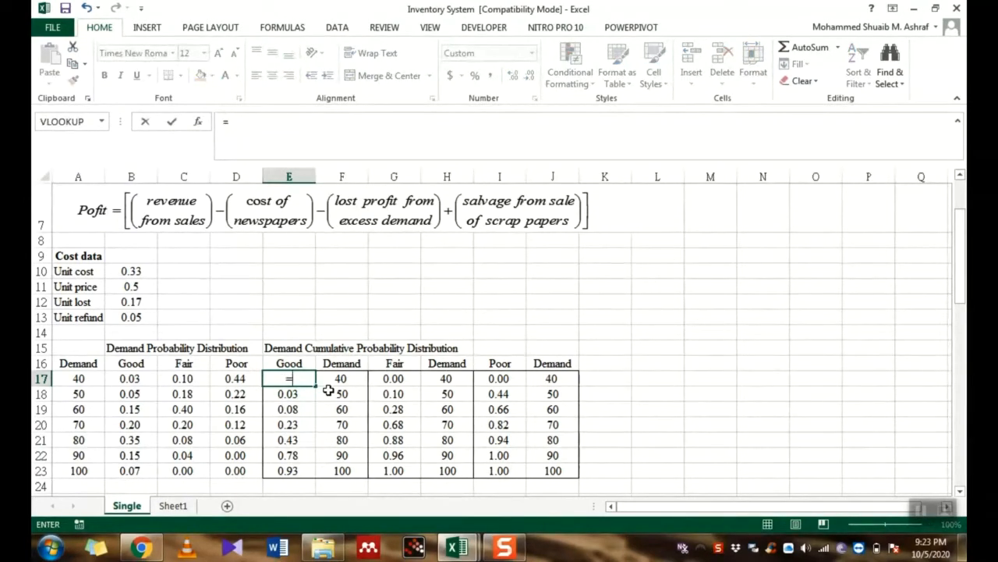
key(Escape)
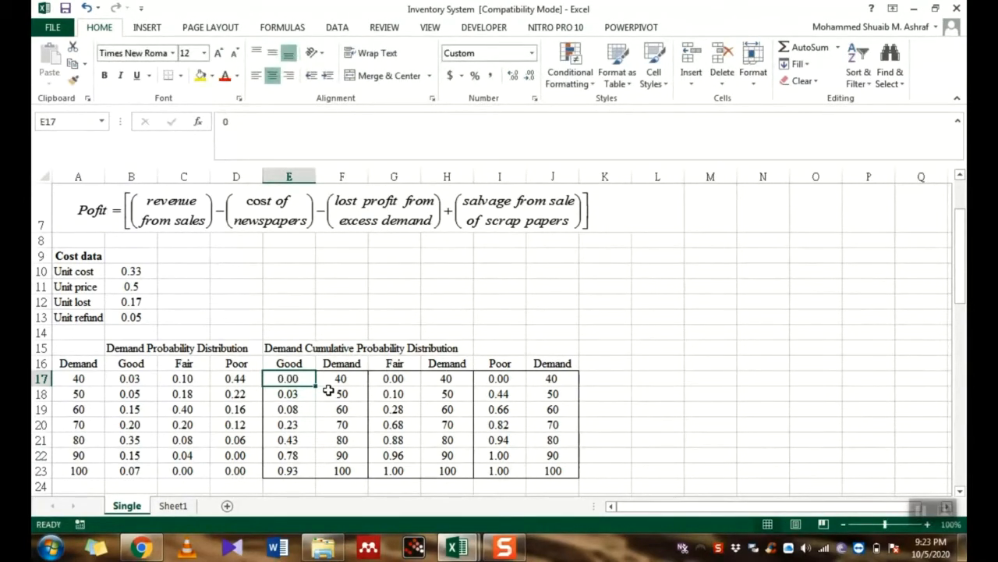
key(Down)
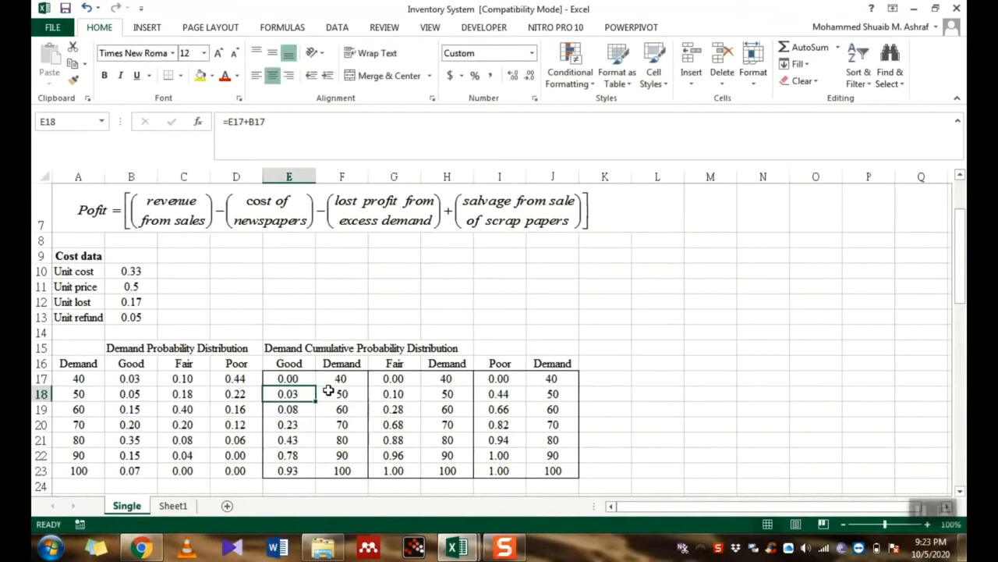
- Enter =B17 in E18 as the second Good cumulative probability
text(=)
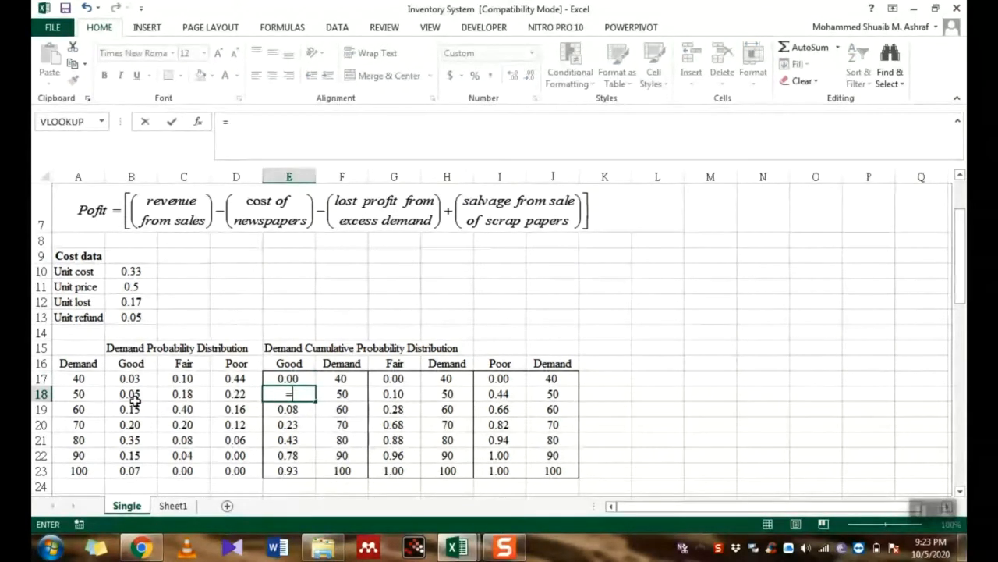
key(Escape)
key(Return)
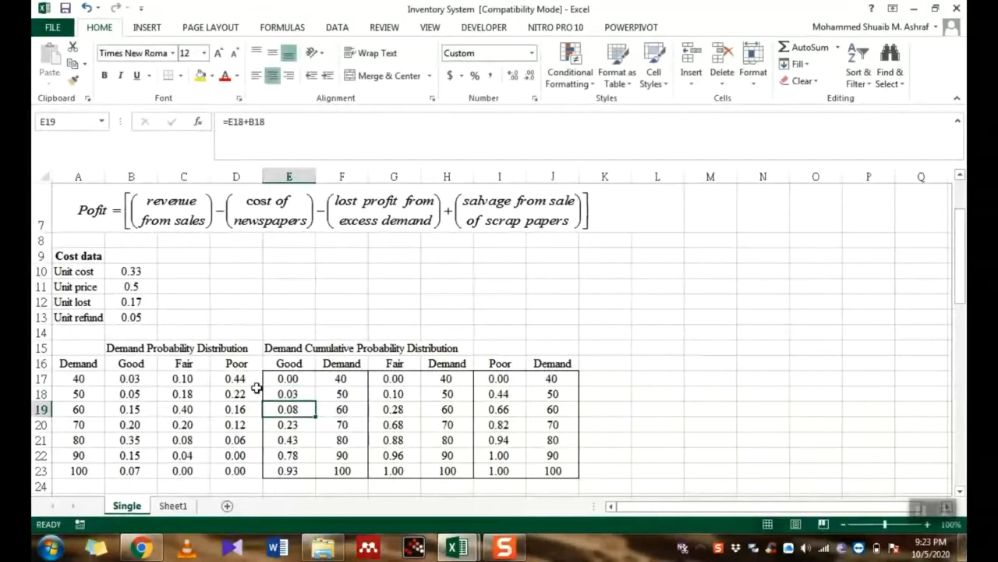
- Enter =E17+B17 in E18 to add the first Good probability to the previous cumulative value
click(300, 393)
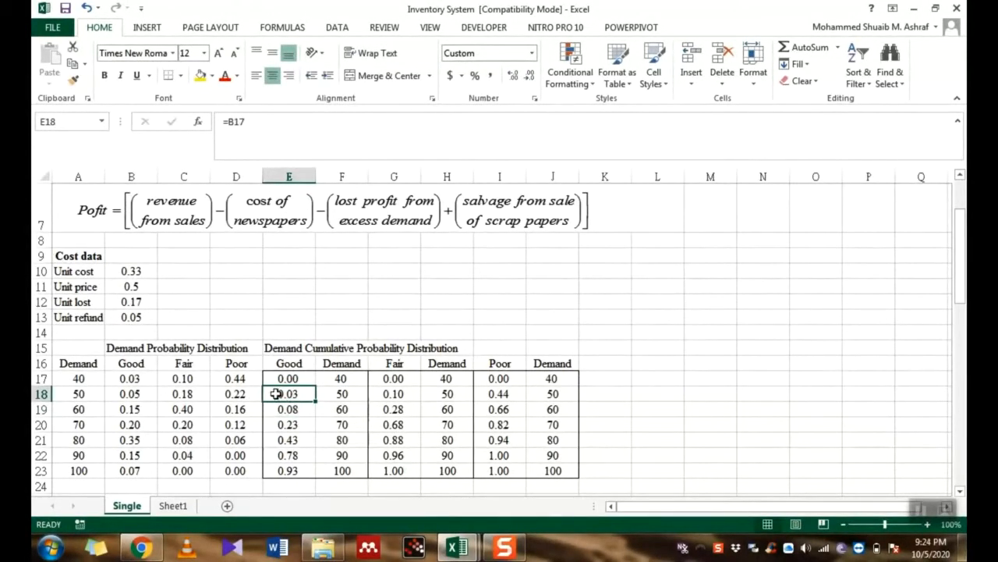
text(=)
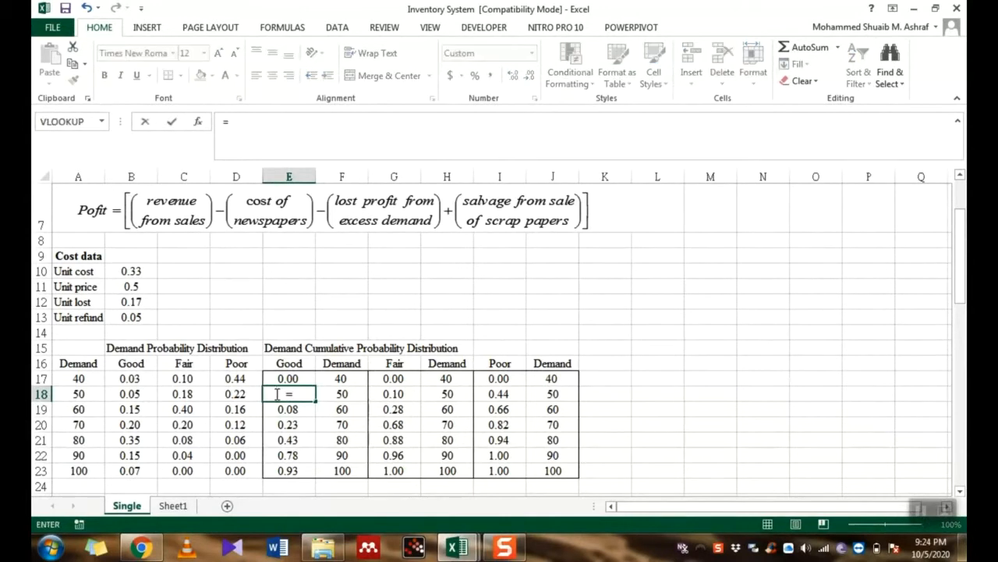
click(277, 379)
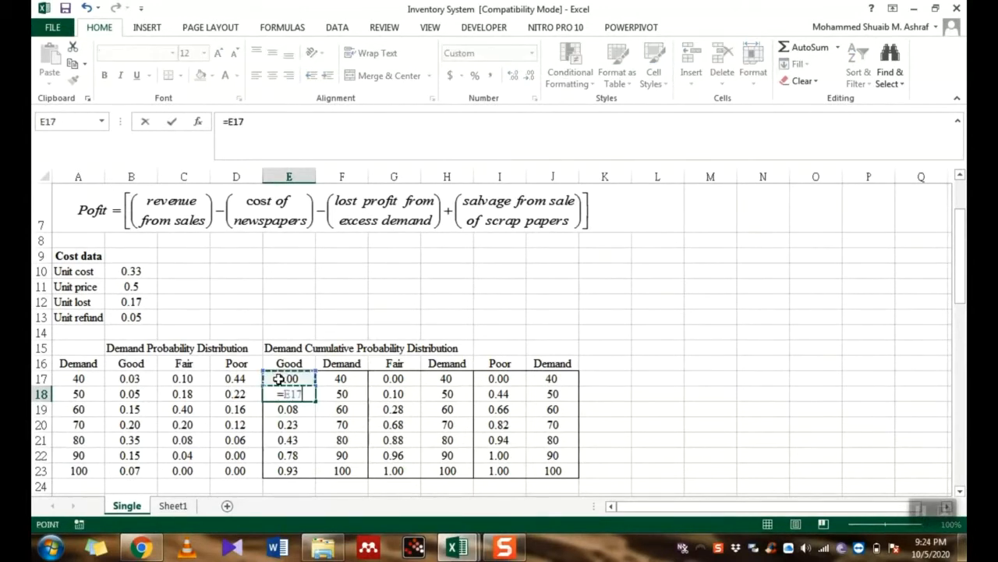
text(+)
click(145, 378)
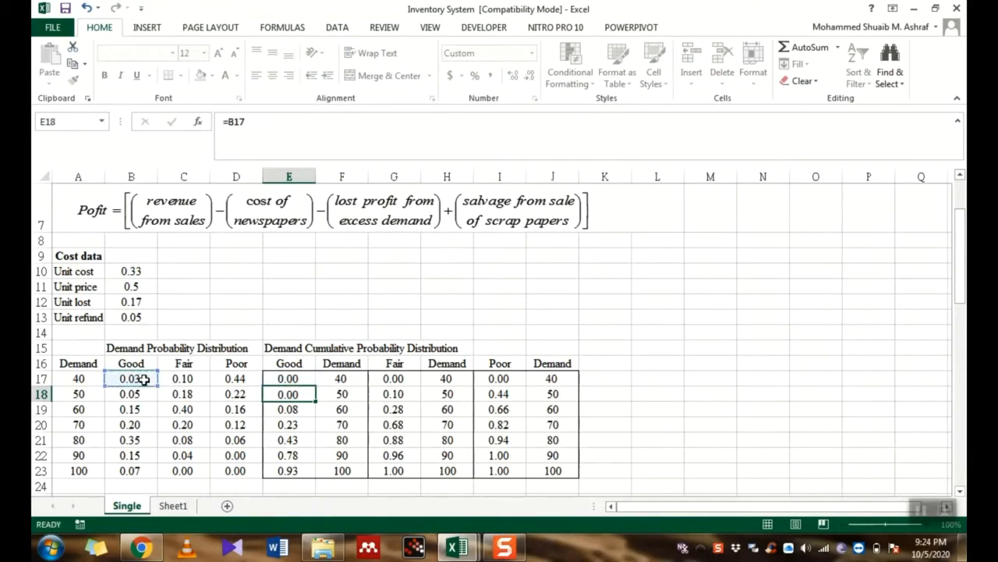
key(Return)
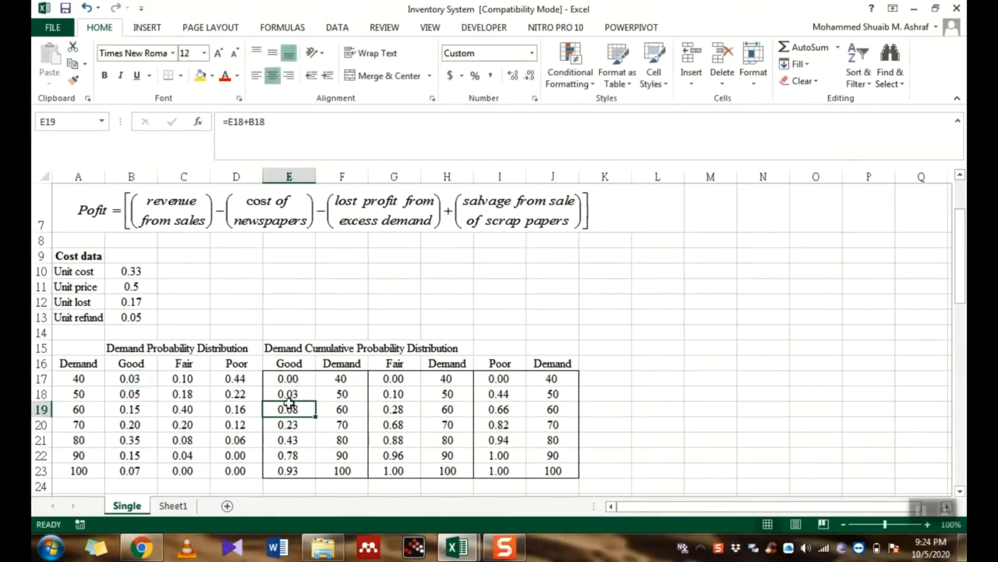
- Compare the Good probabilities in B18 and B19 with the cumulative formulas in E19 and E20, back to the starting cell E17
click(134, 394)
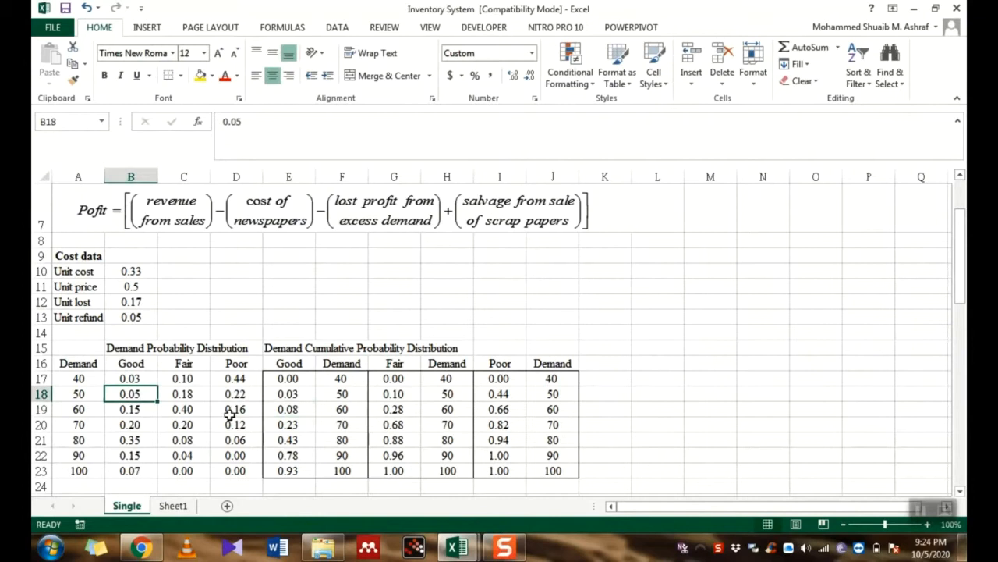
click(269, 409)
click(133, 409)
click(285, 422)
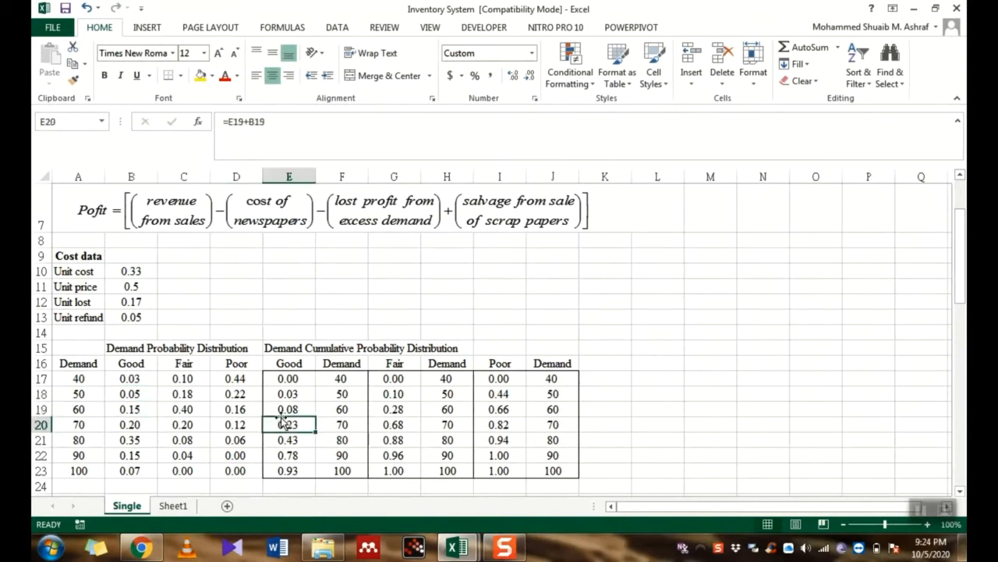
click(288, 379)
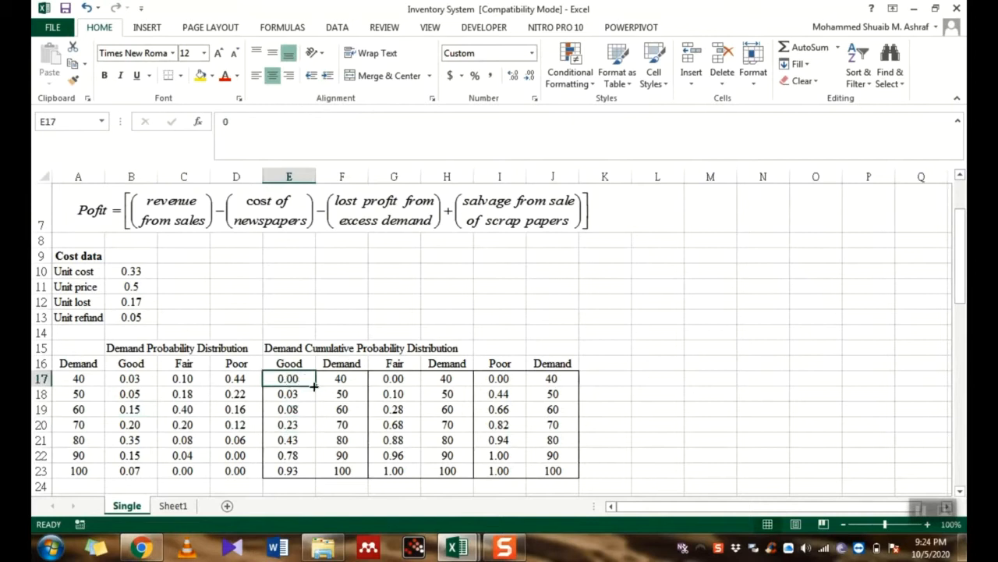
- Compare the demand levels in A17:A23 with the Demand column beside the Good cumulative probabilities
click(93, 377)
drag(93, 377, 82, 471)
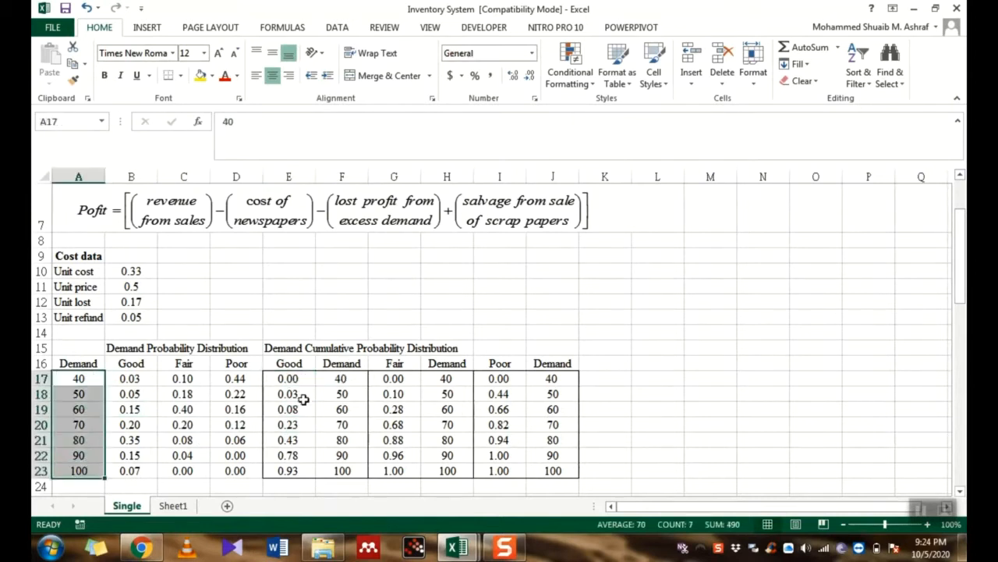
click(332, 378)
drag(334, 409, 345, 470)
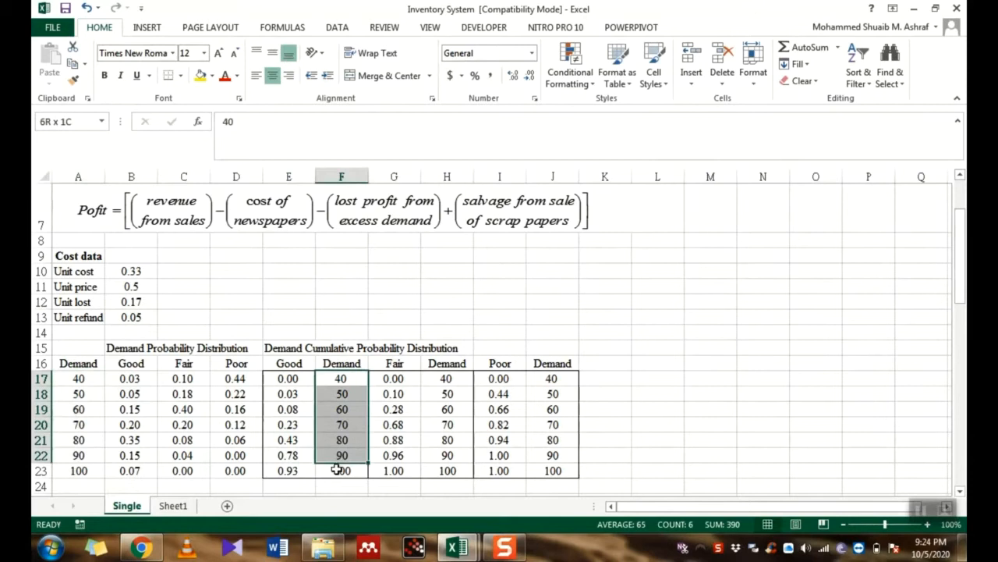
- Examine the start of the Fair cumulative column at G17 and its source probabilities in C17:C23
click(394, 364)
click(394, 378)
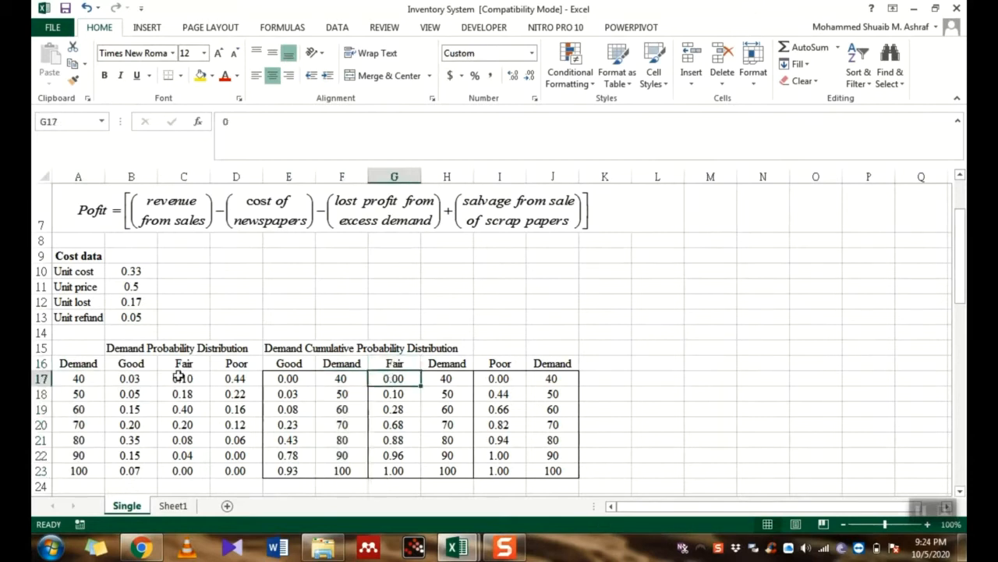
drag(178, 377, 181, 471)
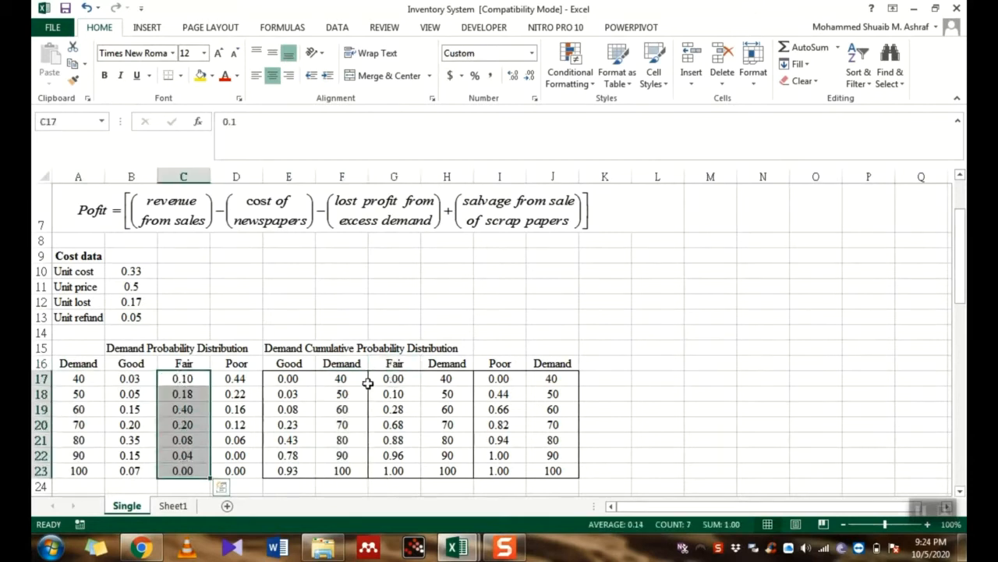
- Enter =G17+C17 in G18 to add the first Fair probability to the starting cumulative value
click(388, 378)
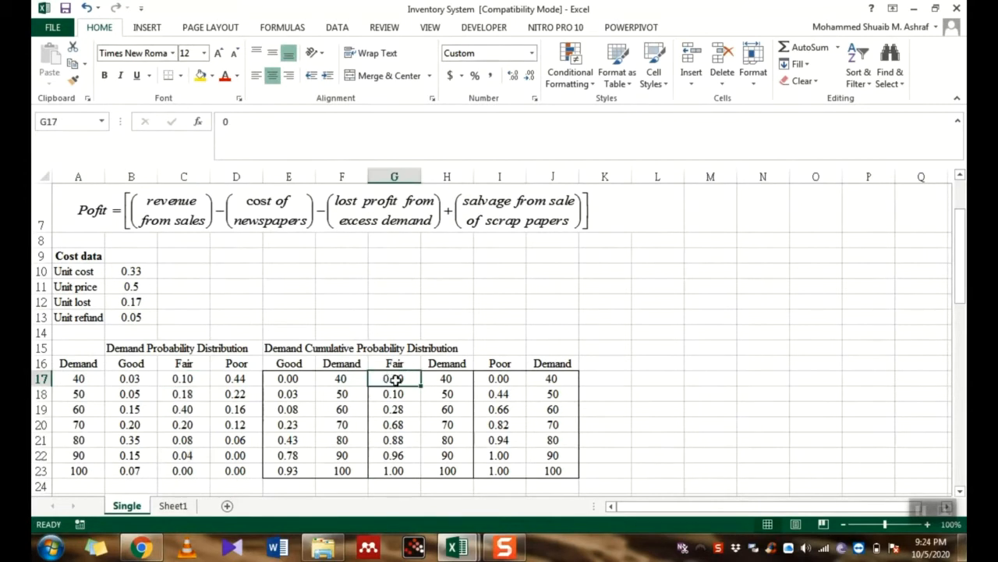
key(F2)
key(Escape)
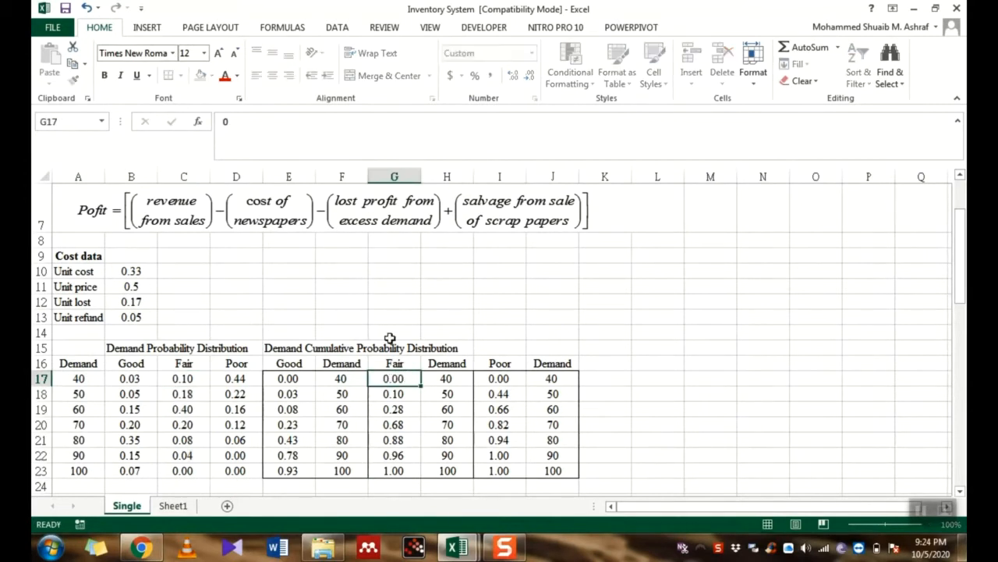
key(Down)
text(=)
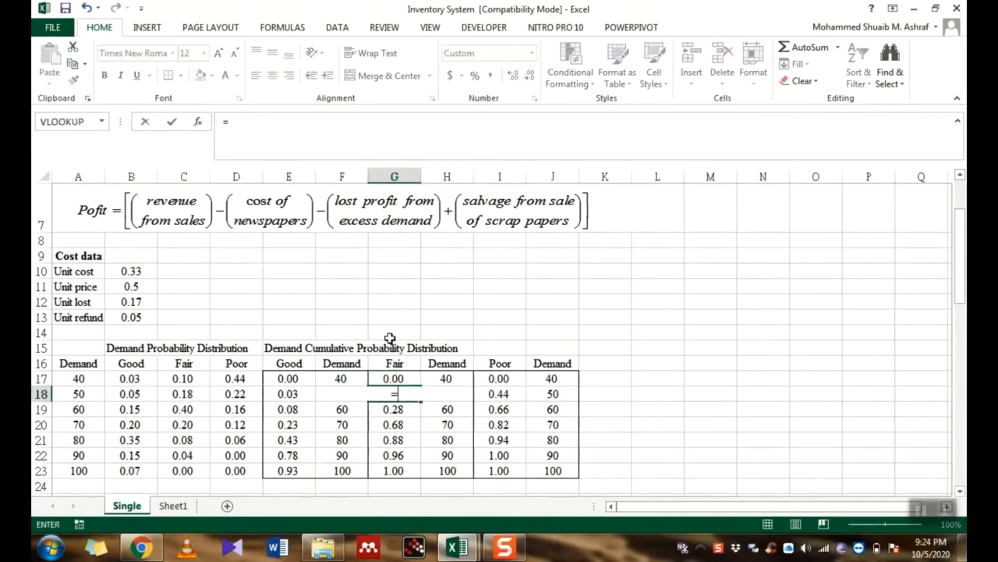
click(385, 379)
text(=)
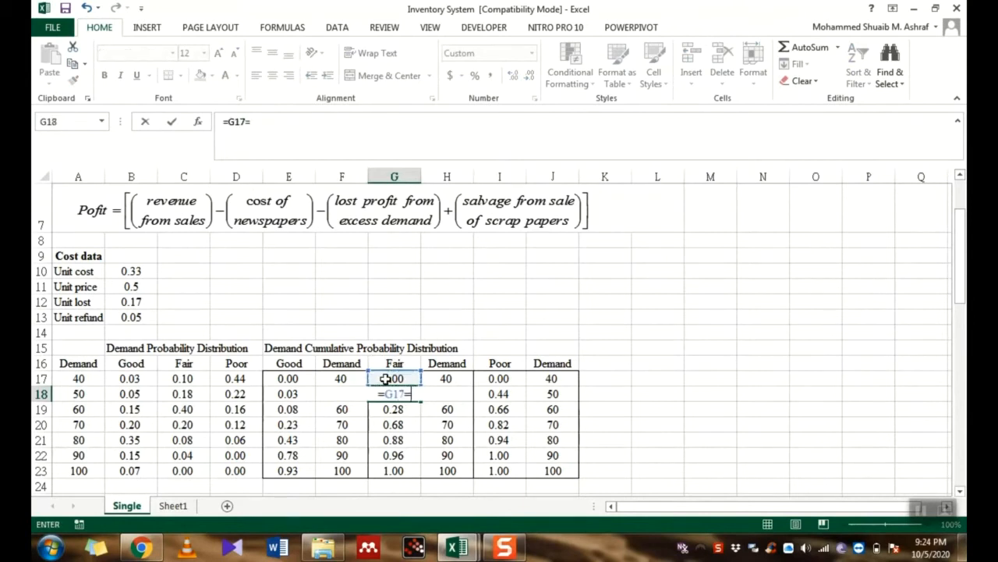
key(BackSpace)
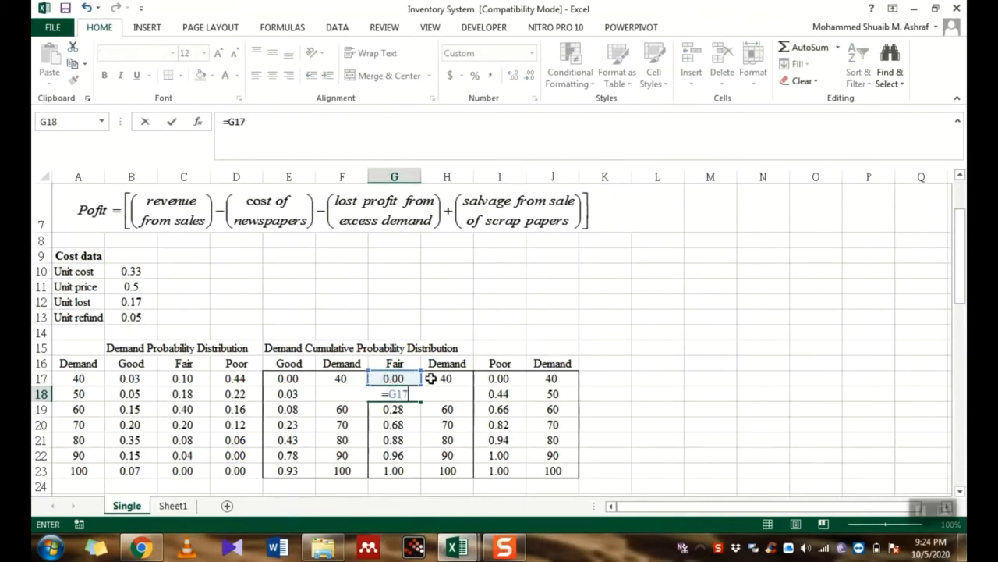
text(+)
click(182, 378)
key(Return)
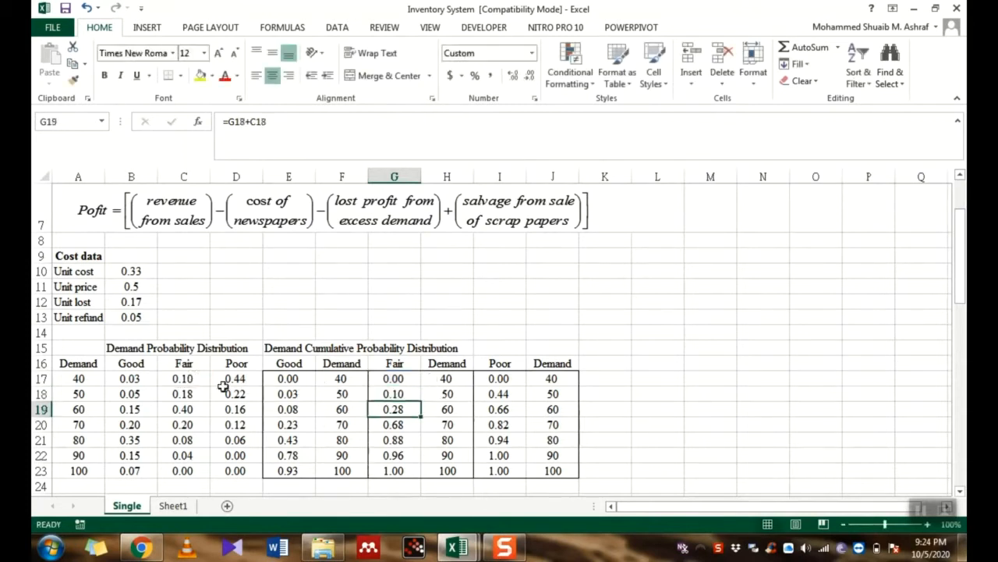
- Check the Fair cumulative formulas in G18 and G19, compare column H's demand levels with column A, and view the Poor column's start at I17
click(394, 394)
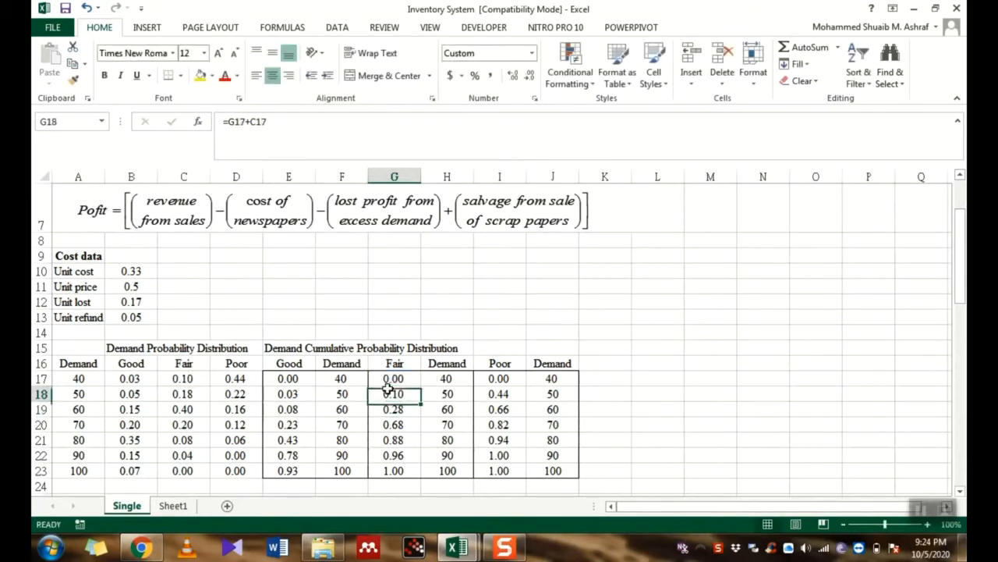
click(409, 409)
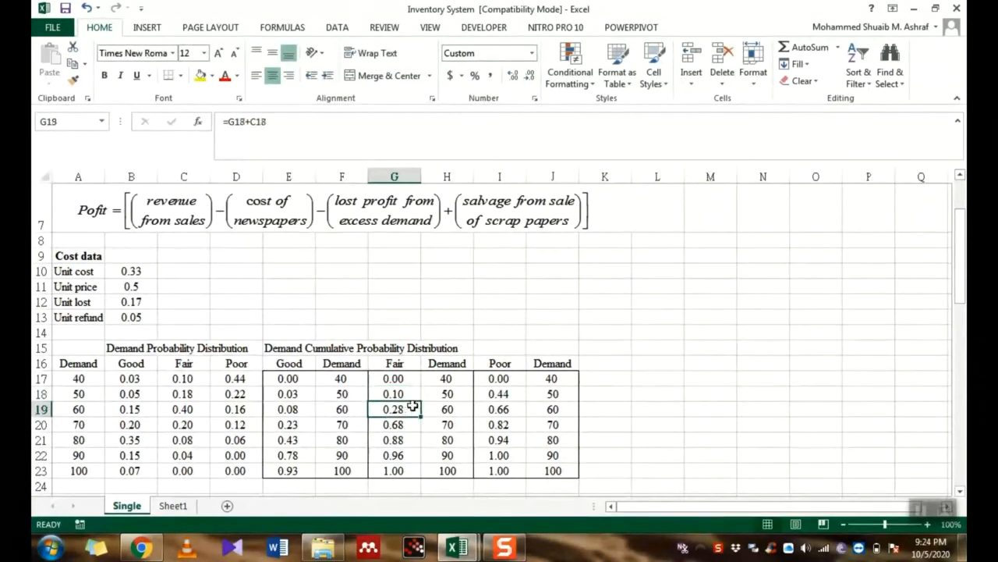
click(393, 468)
click(447, 378)
drag(447, 363, 450, 470)
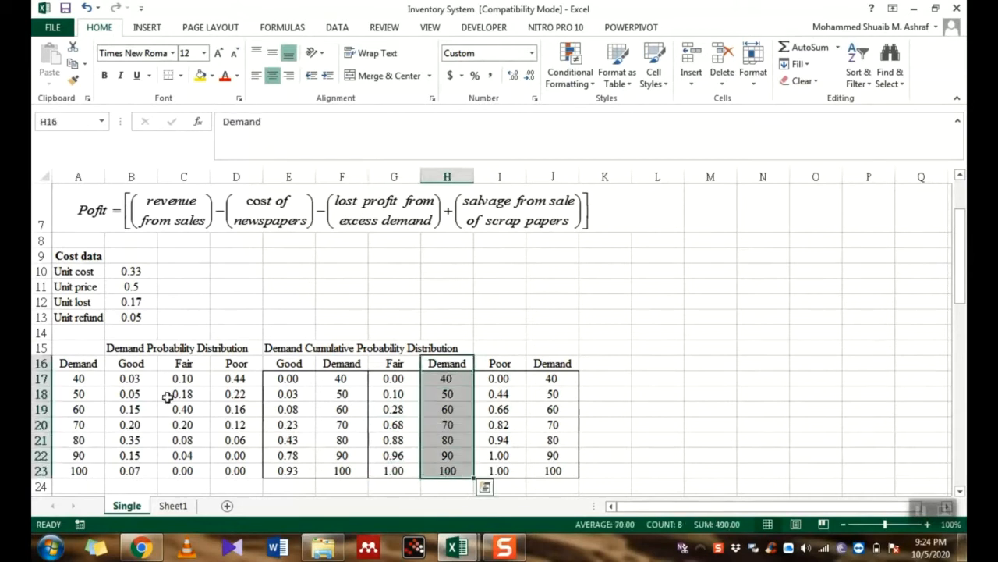
drag(78, 379, 78, 454)
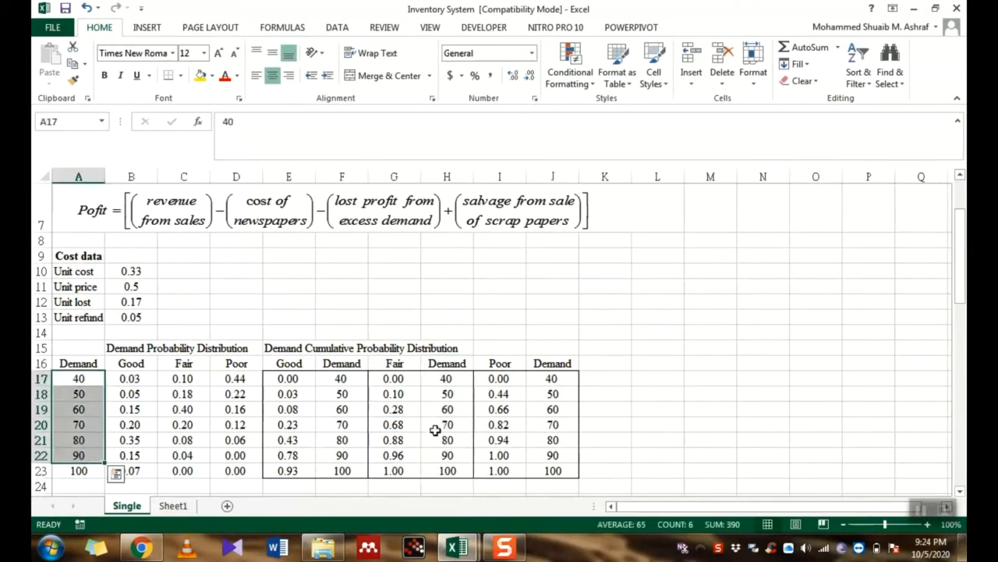
click(499, 378)
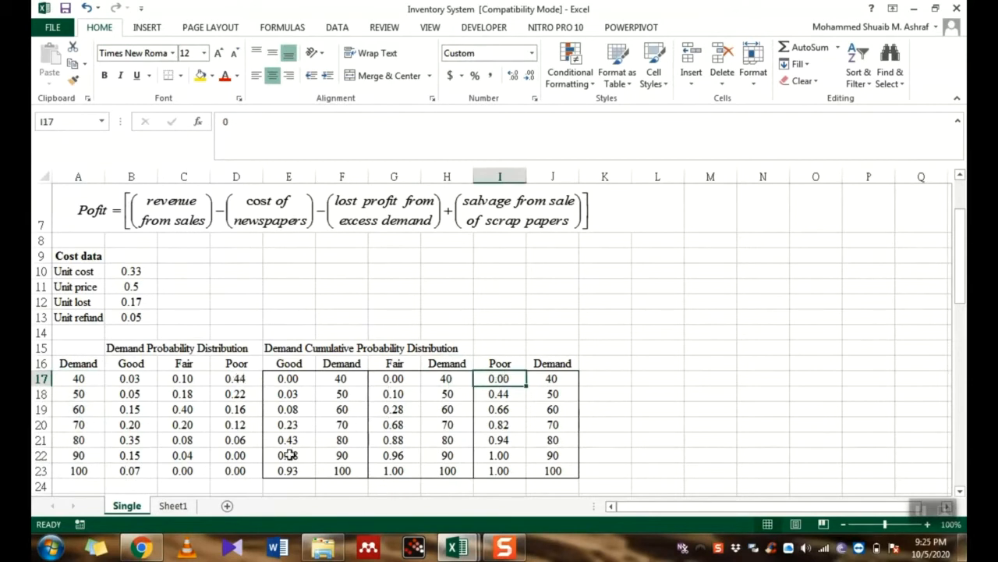
- Examine the newsday-type table and its probabilities in A26:A28
scroll(289, 455, down, 3)
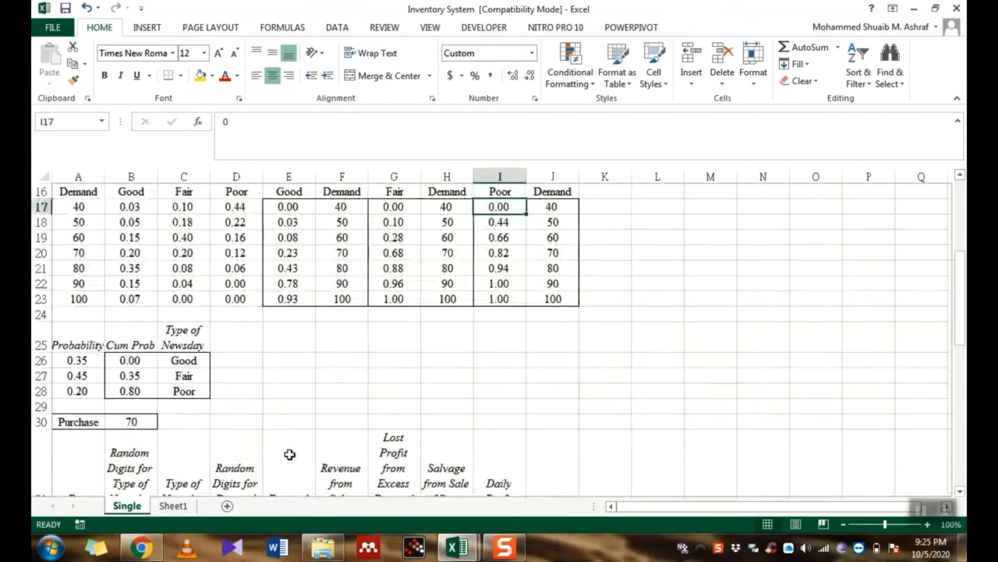
click(80, 342)
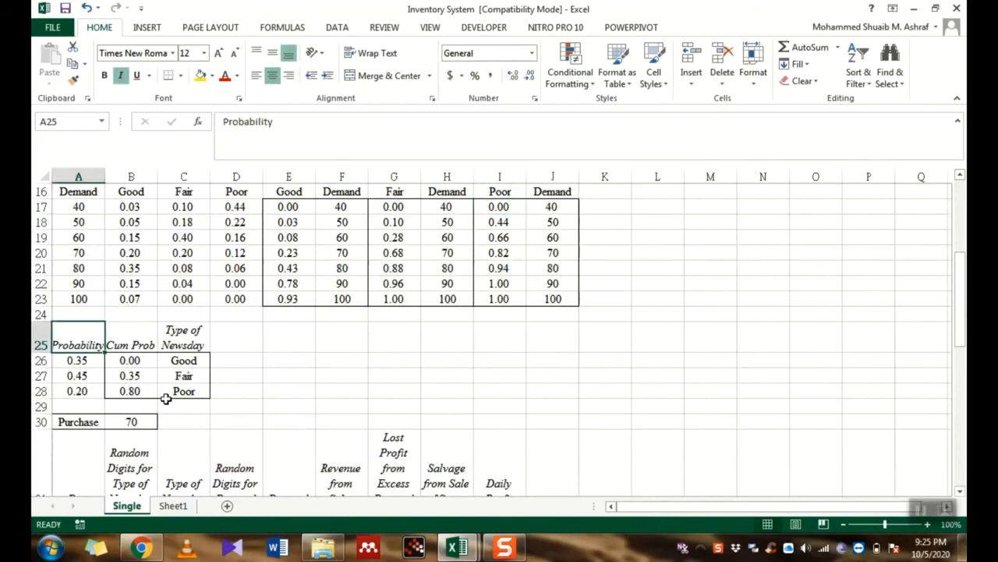
scroll(160, 404, up, 5)
scroll(161, 404, down, 4)
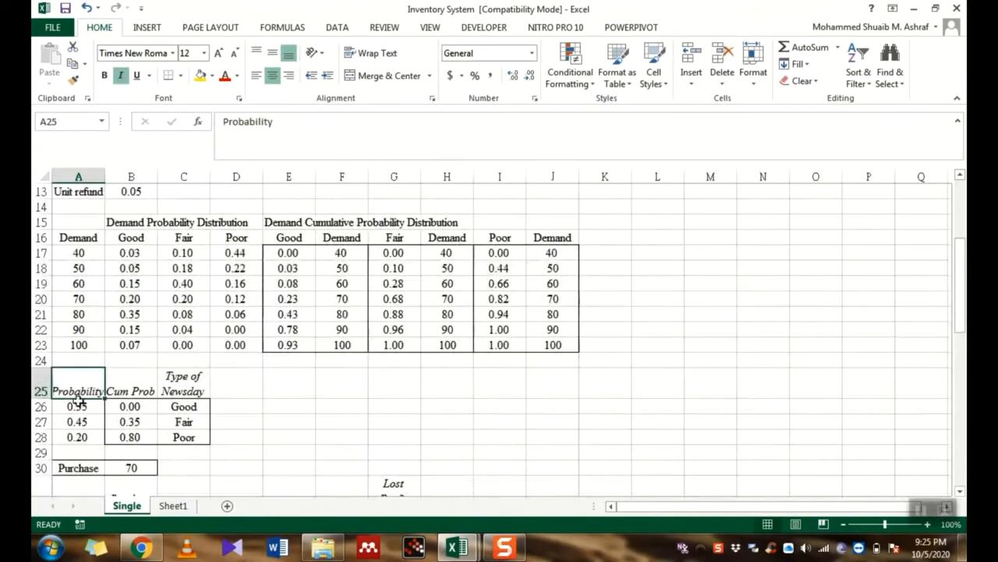
drag(77, 406, 78, 435)
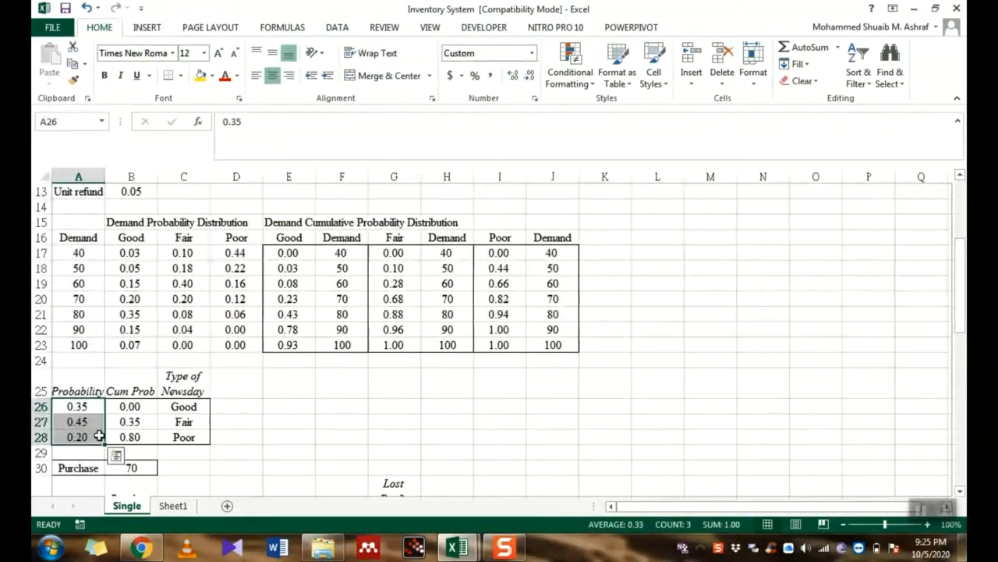
- Enter 0 in B26 as the starting cumulative probability for the newsday types
click(134, 406)
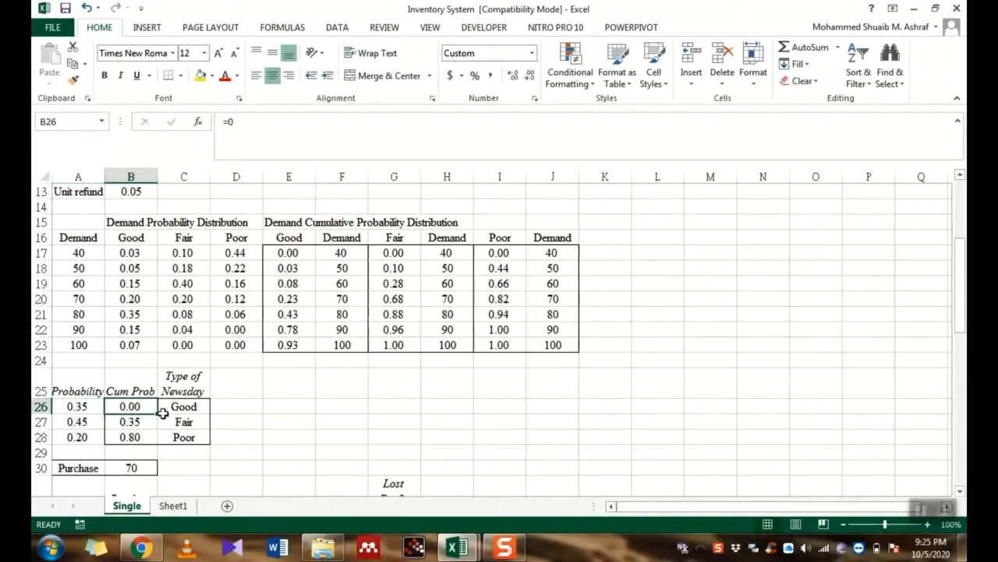
text(=)
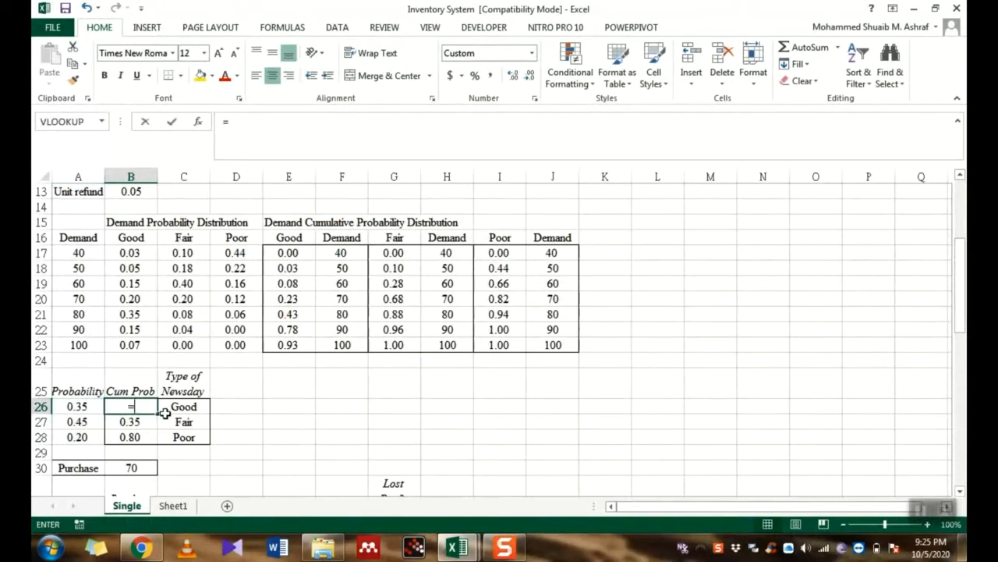
key(Escape)
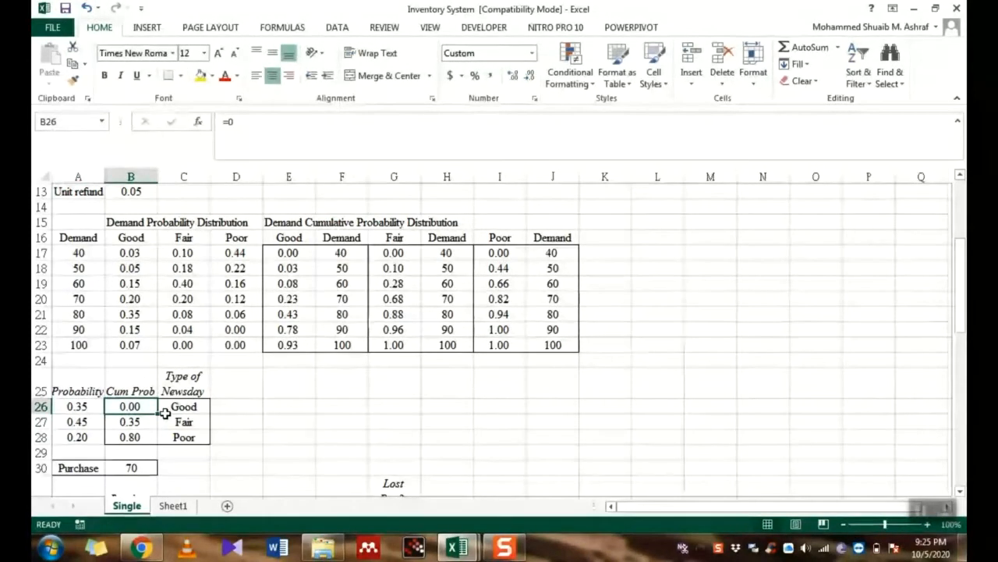
text(0)
key(Return)
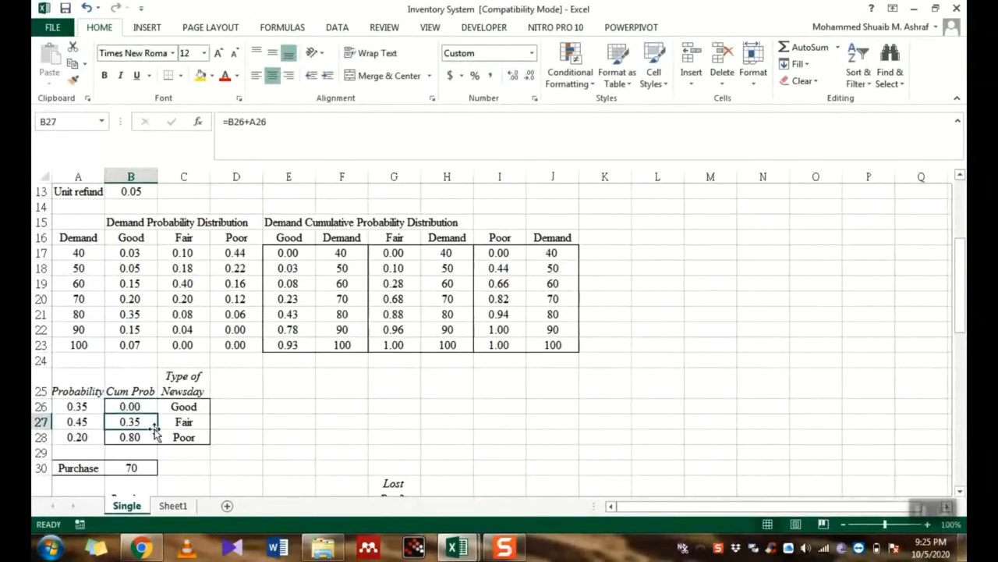
- Enter =B26+A26 in B27 to accumulate the Good newsday probability
text(=)
click(131, 406)
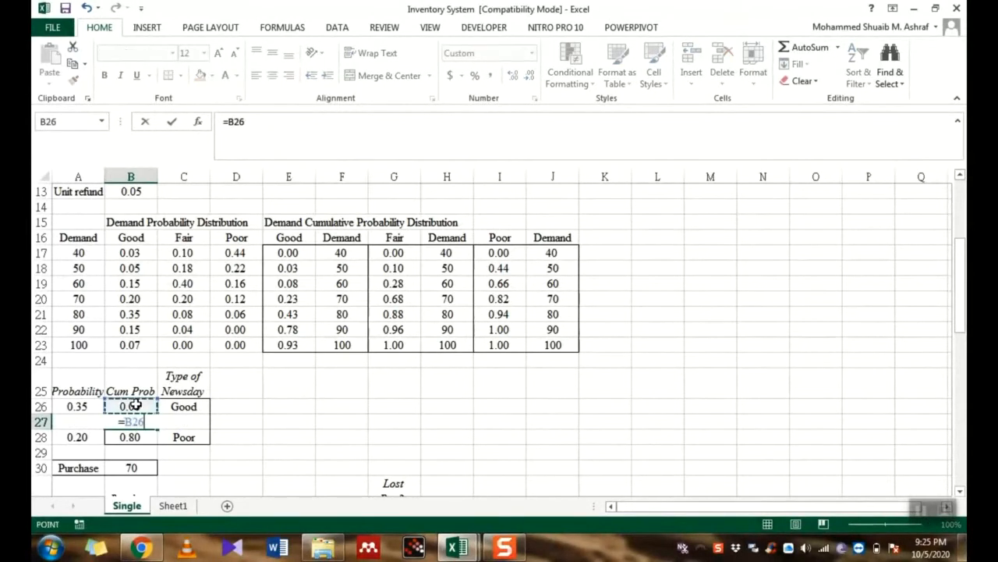
text(+)
click(82, 407)
key(Return)
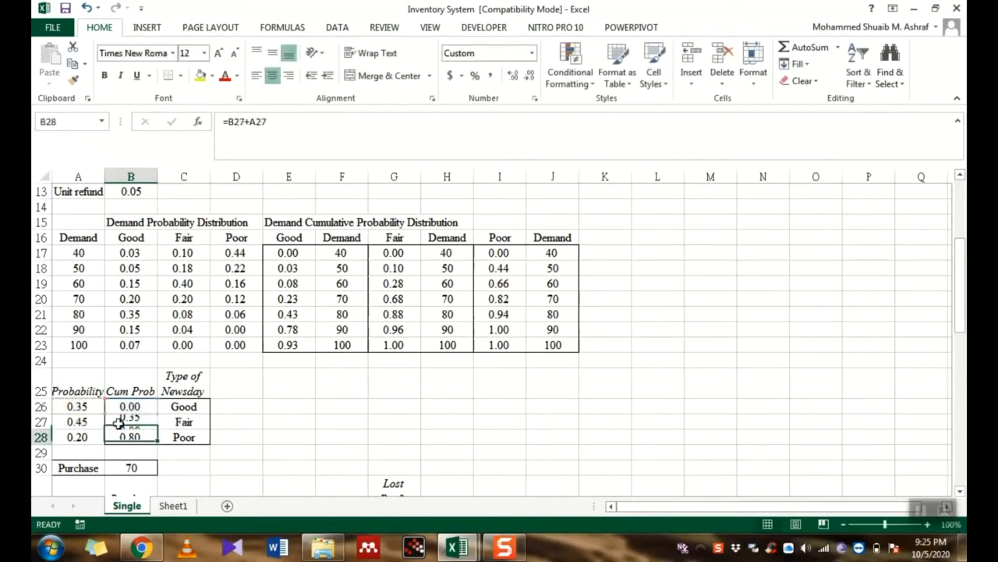
- Enter =B27+A27 in B28 to accumulate the Fair newsday probability
text(=)
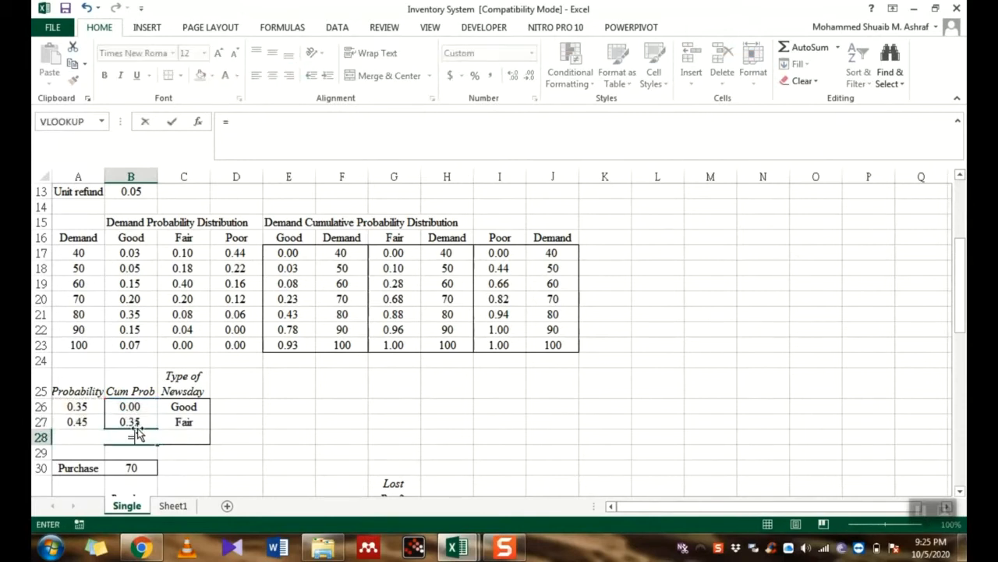
click(135, 422)
text(+)
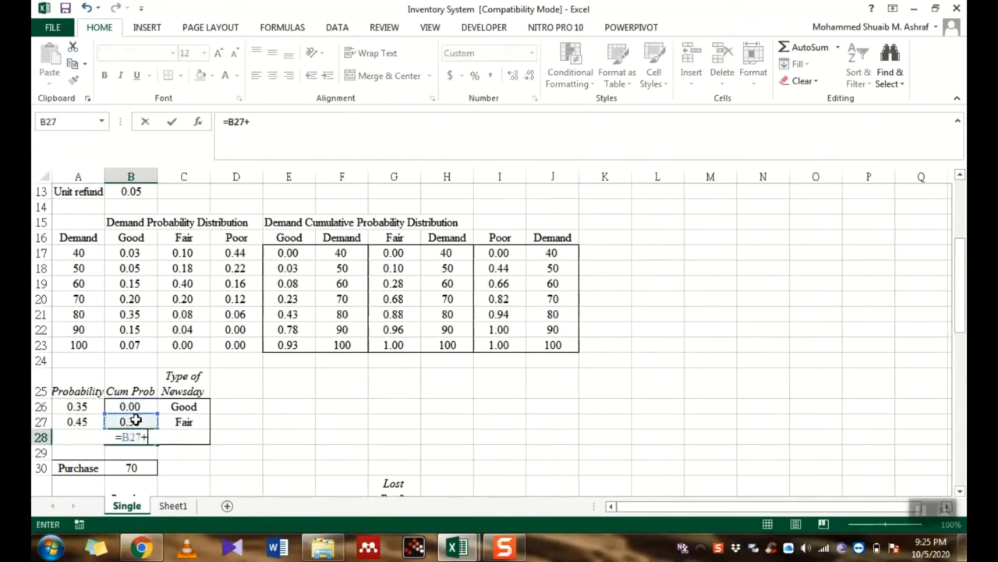
click(72, 419)
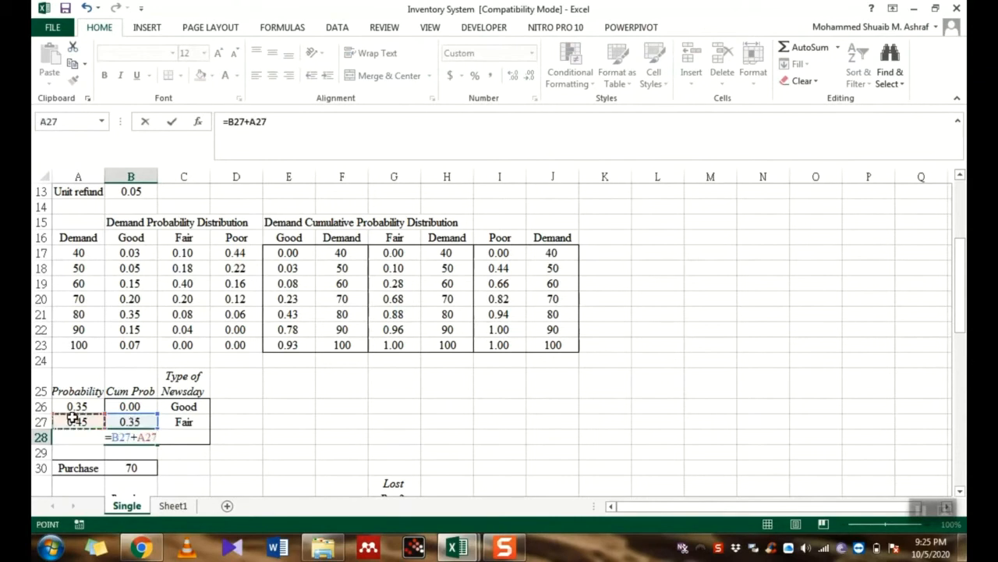
key(Return)
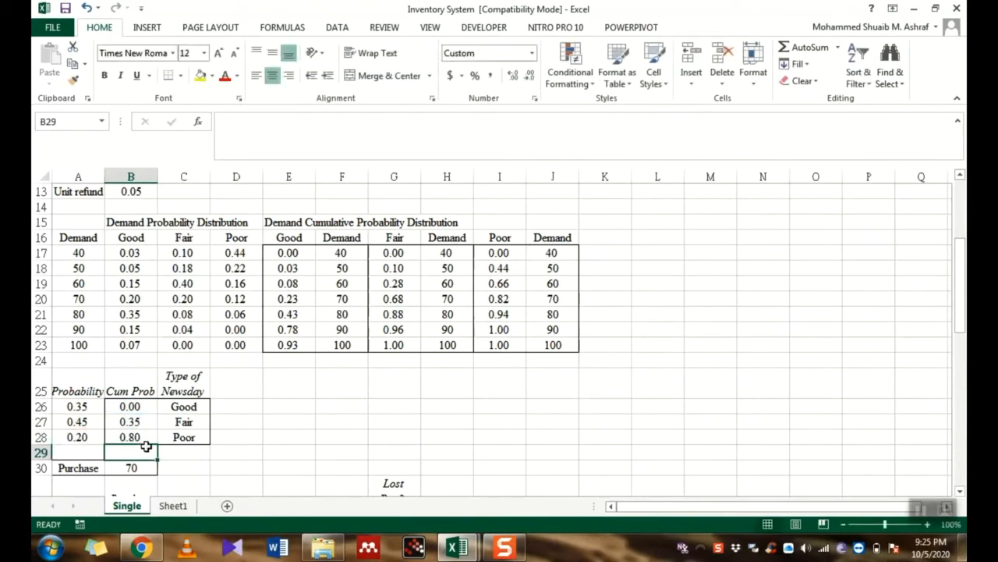
- Review the newsday types Good, Fair and Poor in C26:C28 against their cumulative probabilities
click(184, 406)
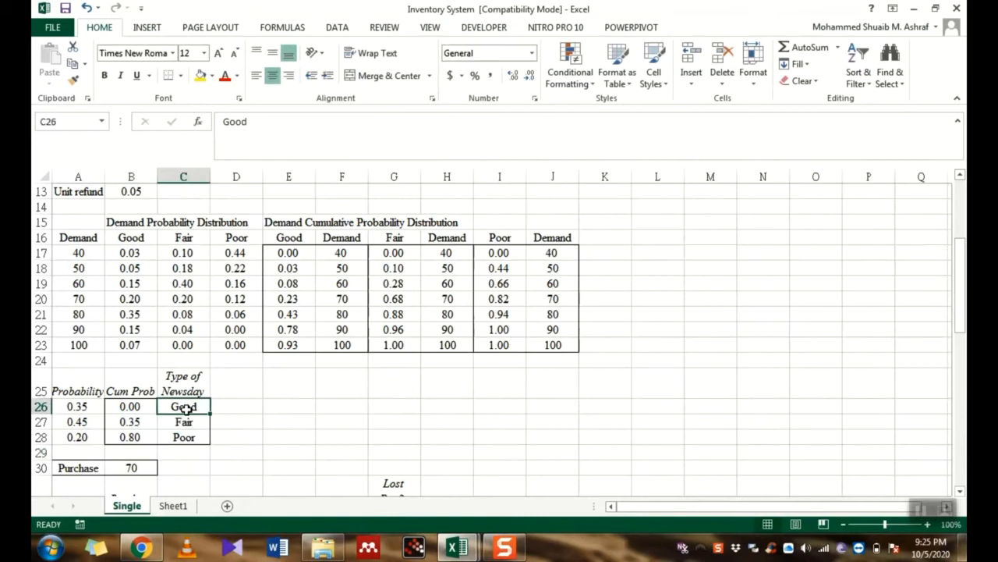
click(184, 421)
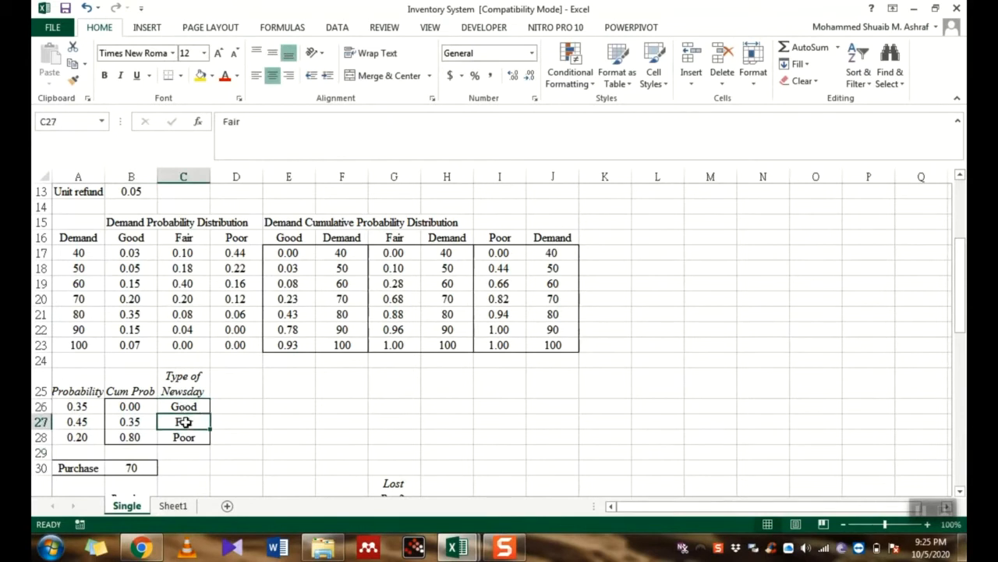
click(184, 436)
- Set the purchase quantity in B30 to 70
click(133, 468)
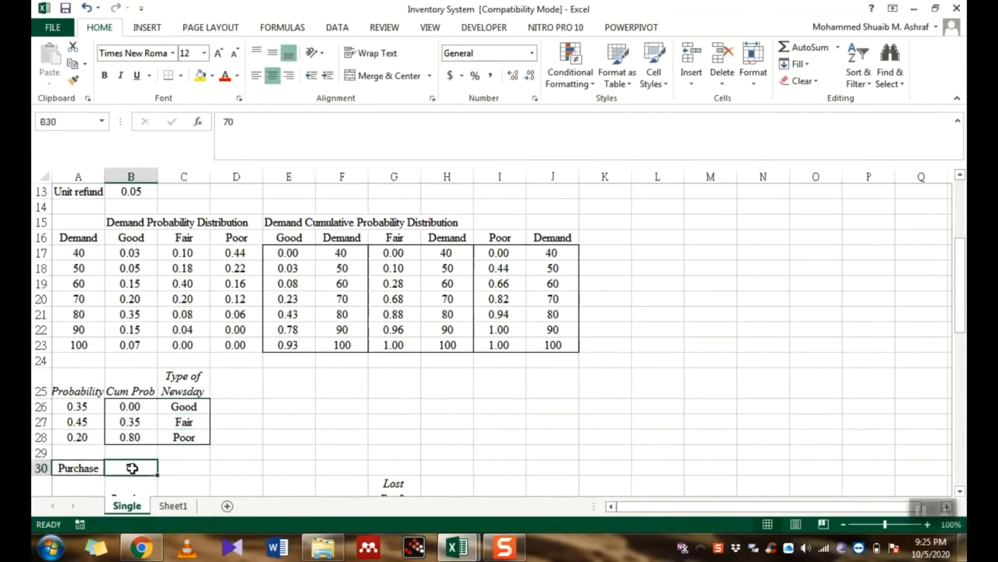
text(70)
key(ctrl+Return)
- Examine the 20-day simulation table in A31:I51 and its column headings from Day to Daily Profit
scroll(139, 462, down, 2)
scroll(142, 459, down, 2)
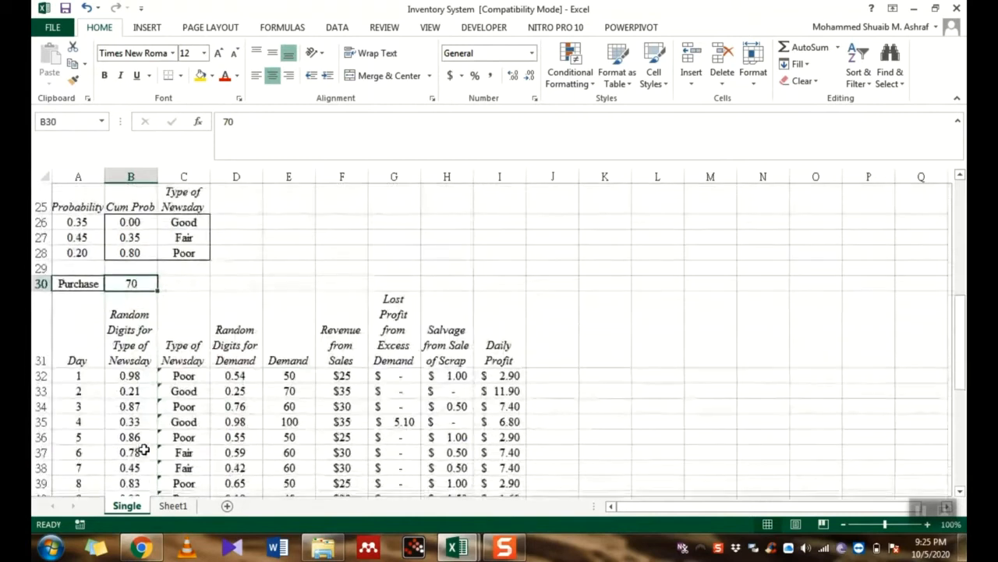
drag(58, 323, 466, 468)
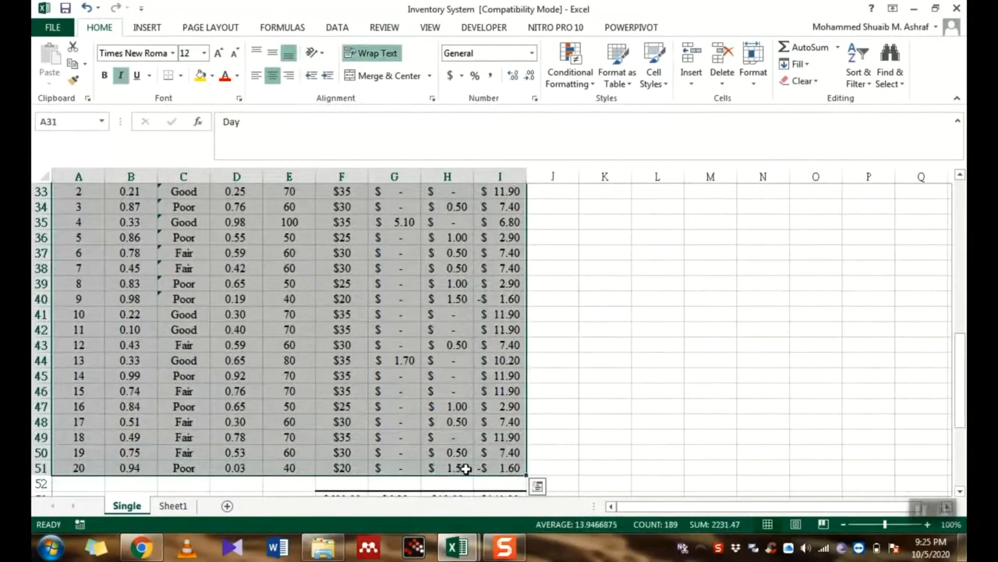
scroll(382, 487, up, 3)
click(287, 446)
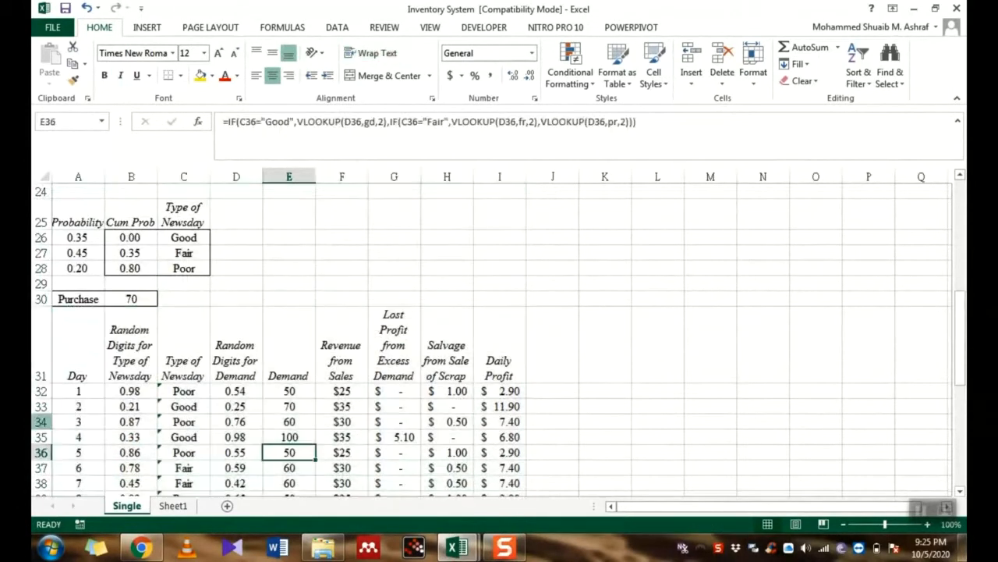
click(80, 378)
drag(78, 359, 517, 361)
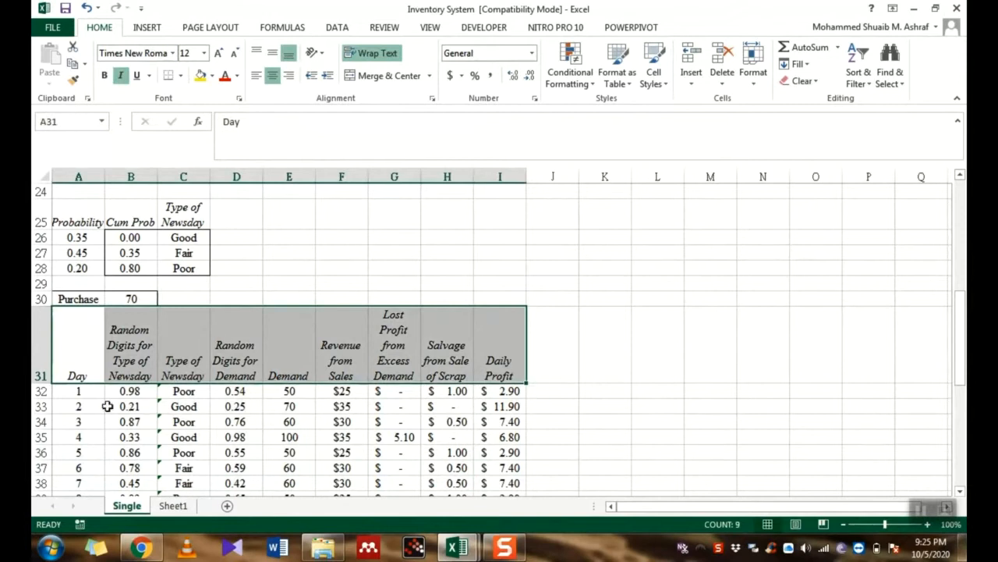
- Move the overlapping online session window aside and fill the day formula =A32+1 from A33 down to A51
click(72, 406)
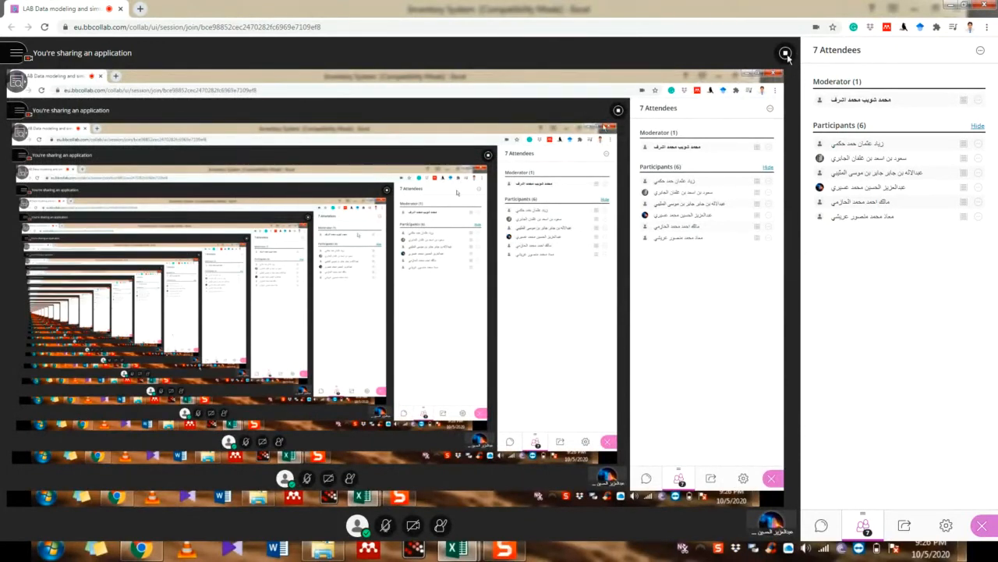
drag(630, 15, 728, 43)
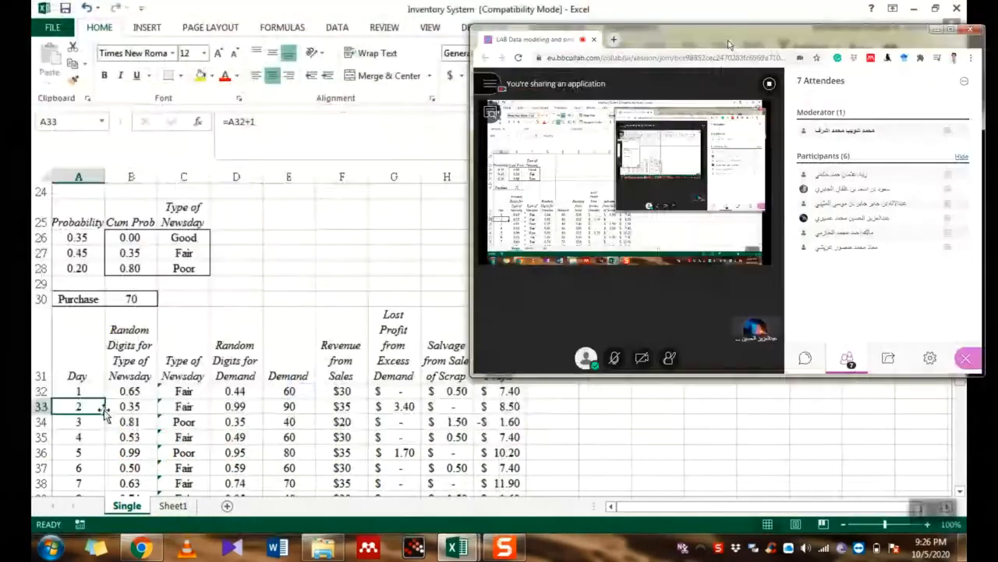
drag(105, 414, 92, 525)
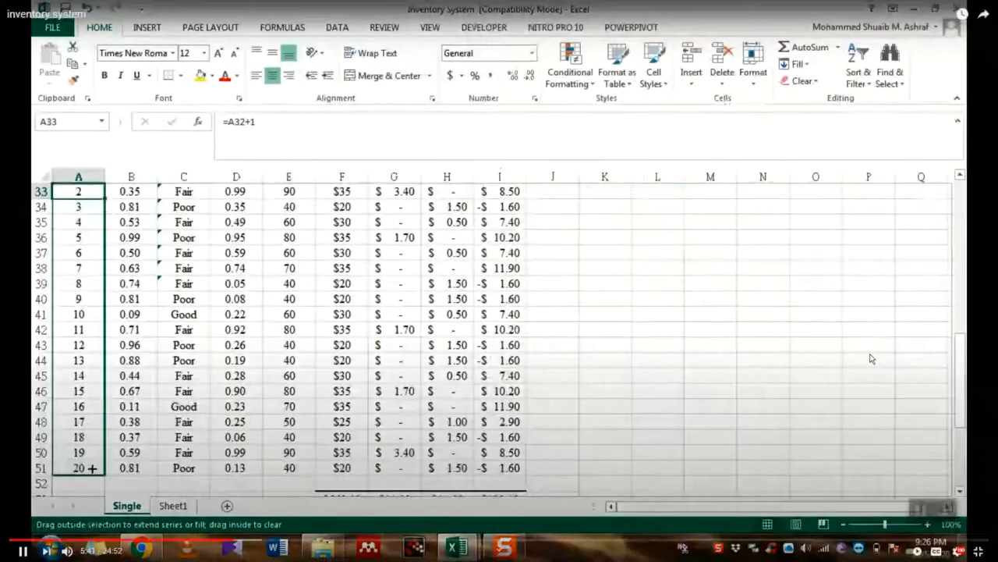
- Complete the fill of the day formula =A32+1 down through A51
drag(92, 515, 92, 507)
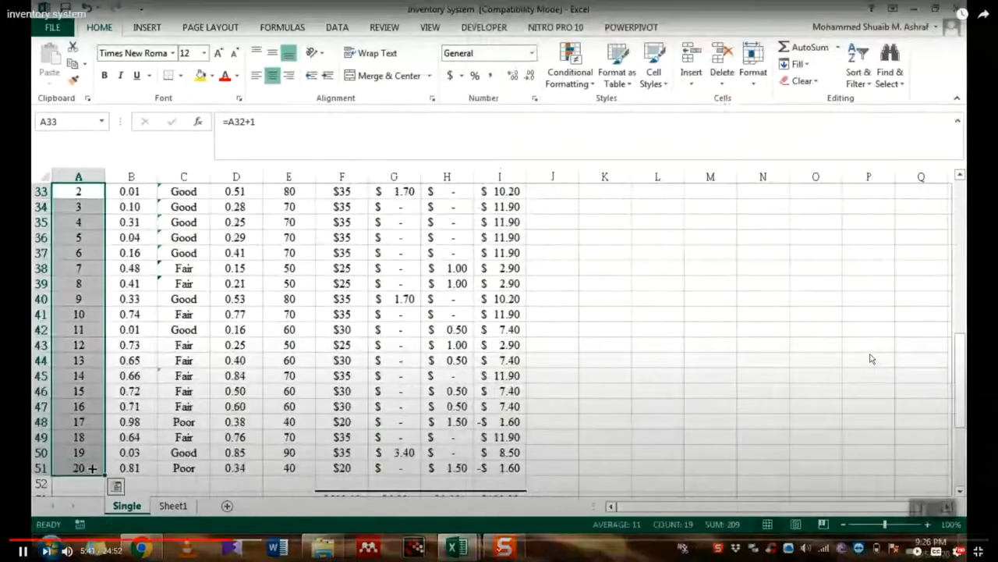
scroll(90, 470, up, 3)
scroll(90, 470, up, 2)
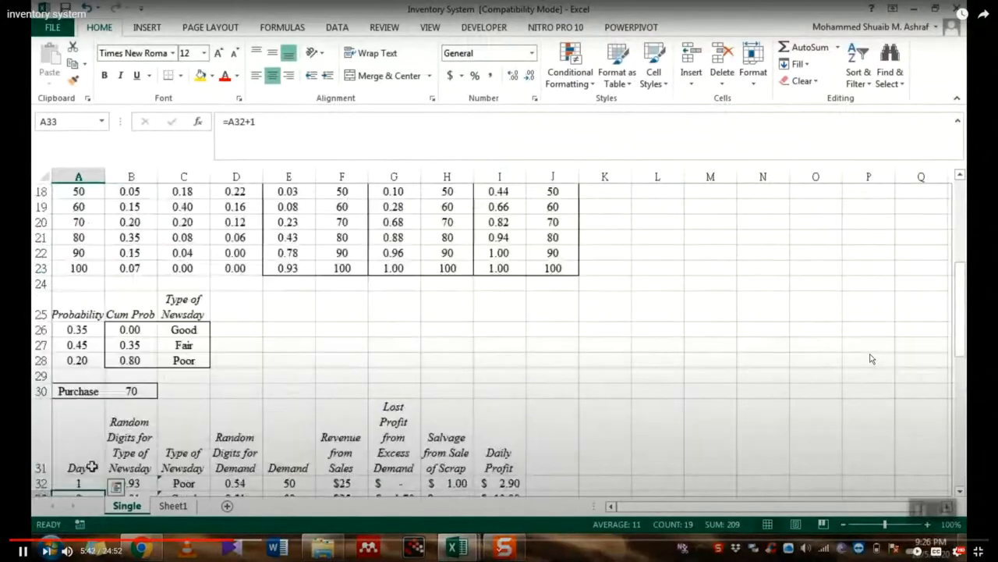
scroll(117, 434, down, 2)
click(142, 389)
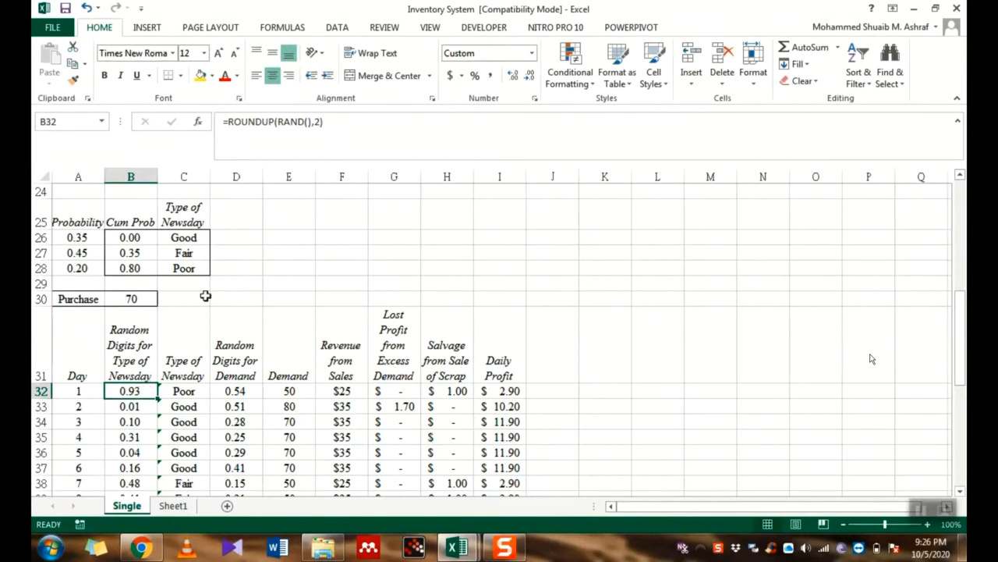
click(230, 123)
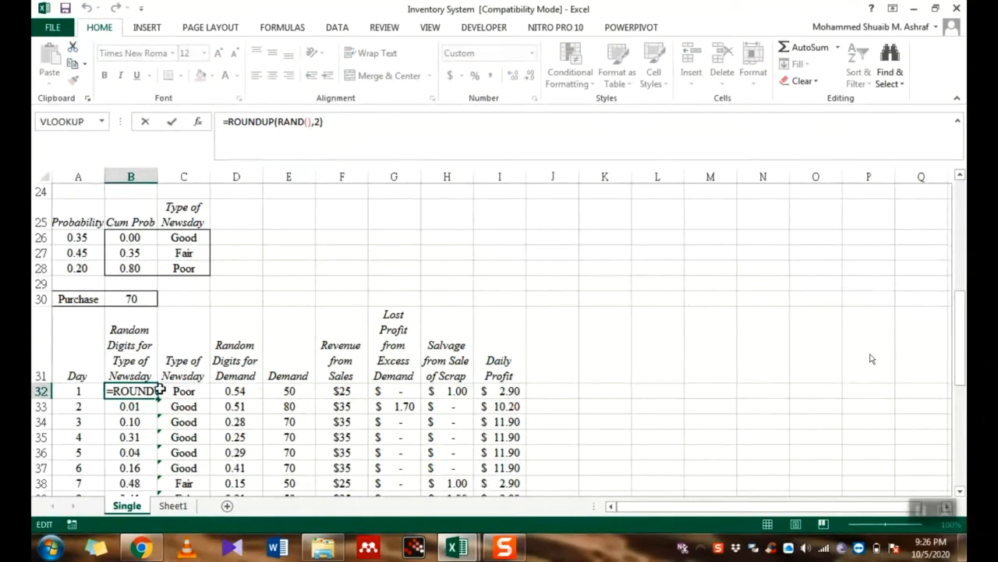
text(=)
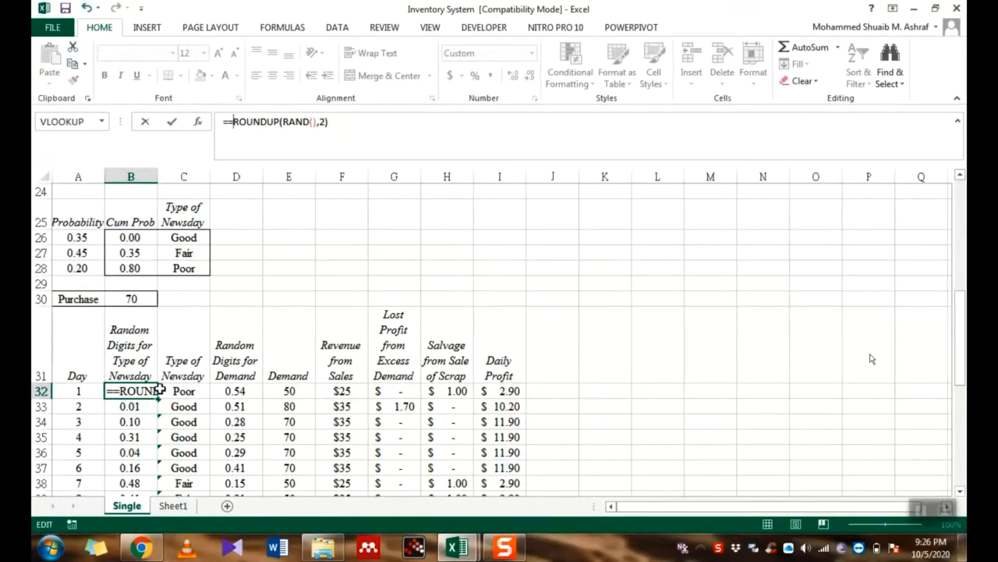
text(=)
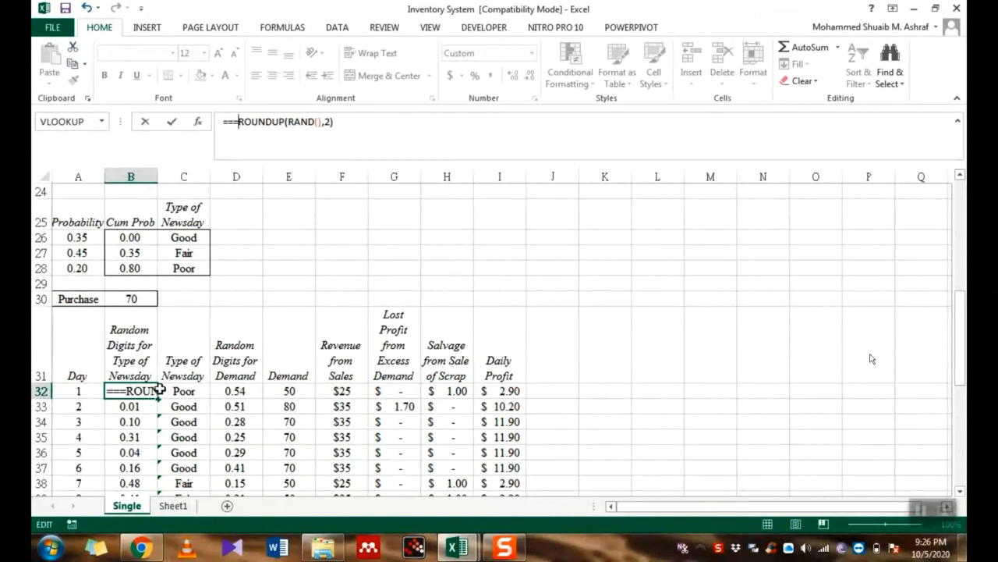
key(Delete)
key(Delete)
key(Delete)
key(Delete)
key(Delete)
key(Delete)
key(Delete)
key(Delete)
key(Delete)
key(Delete)
key(Delete)
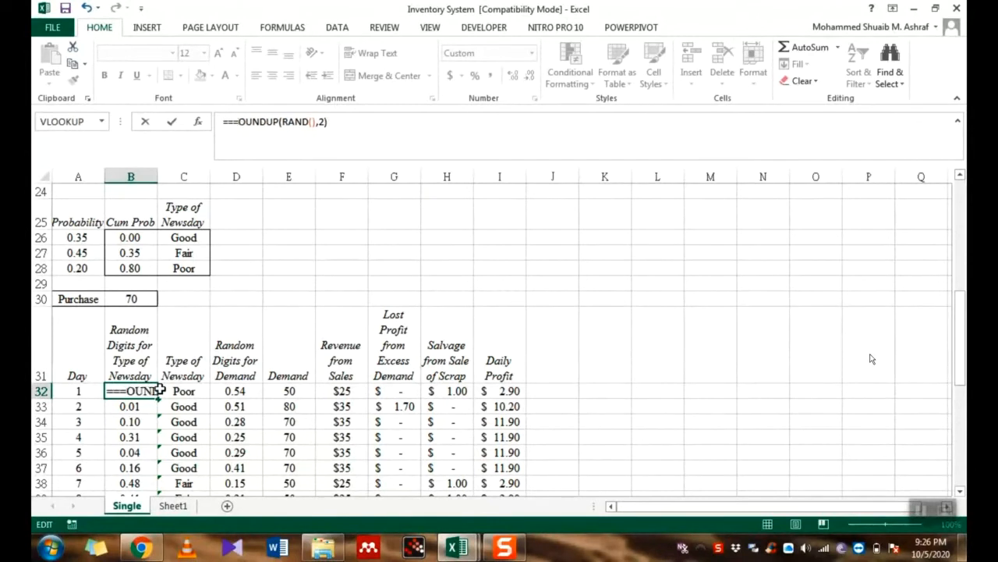
key(Delete)
key(Delete)
key(Delete)
key(Delete)
key(Delete)
key(Delete)
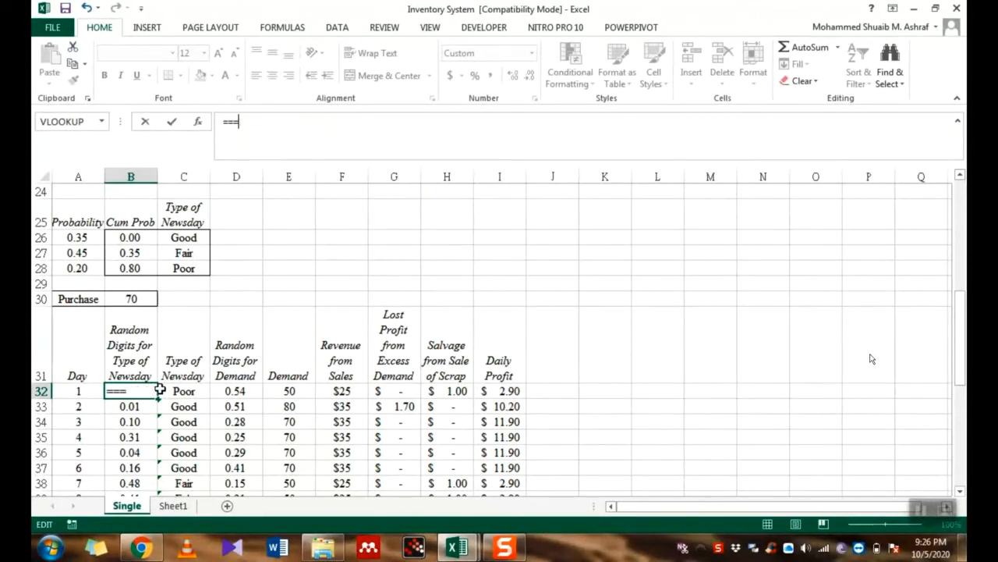
key(Escape)
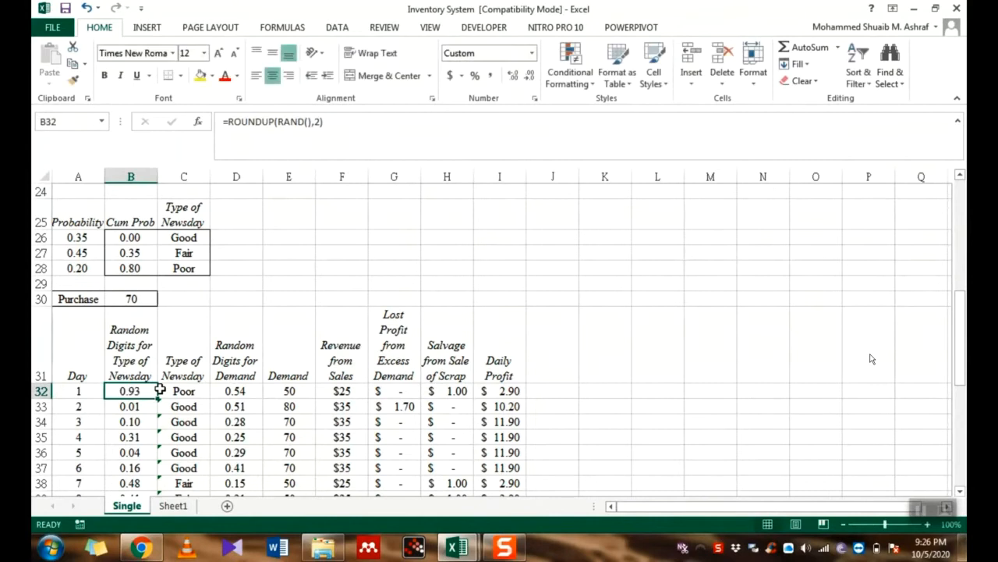
- Enter =RAND() in B32 as day 1's random digits for the type of newsday
text(=rand)
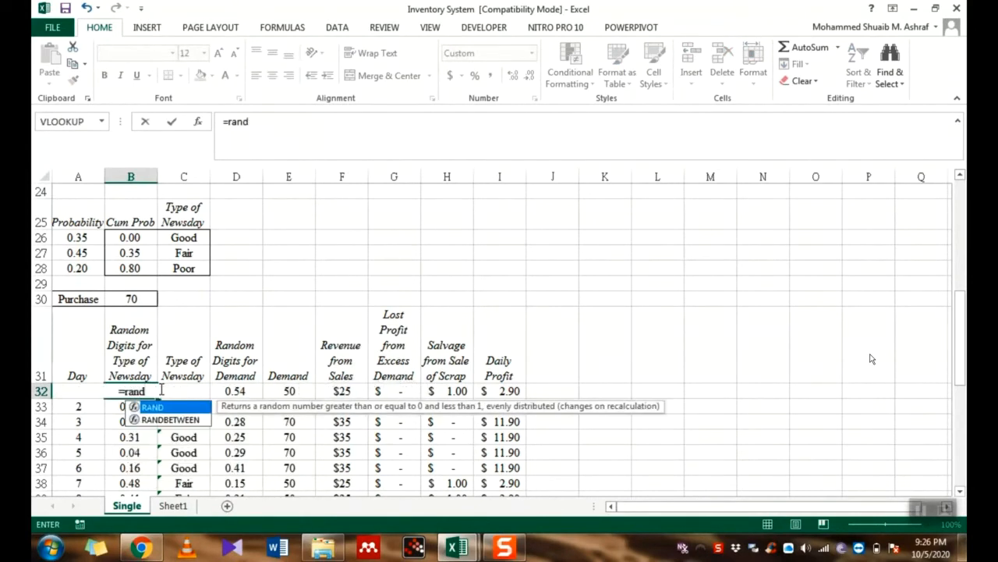
text(())
key(Return)
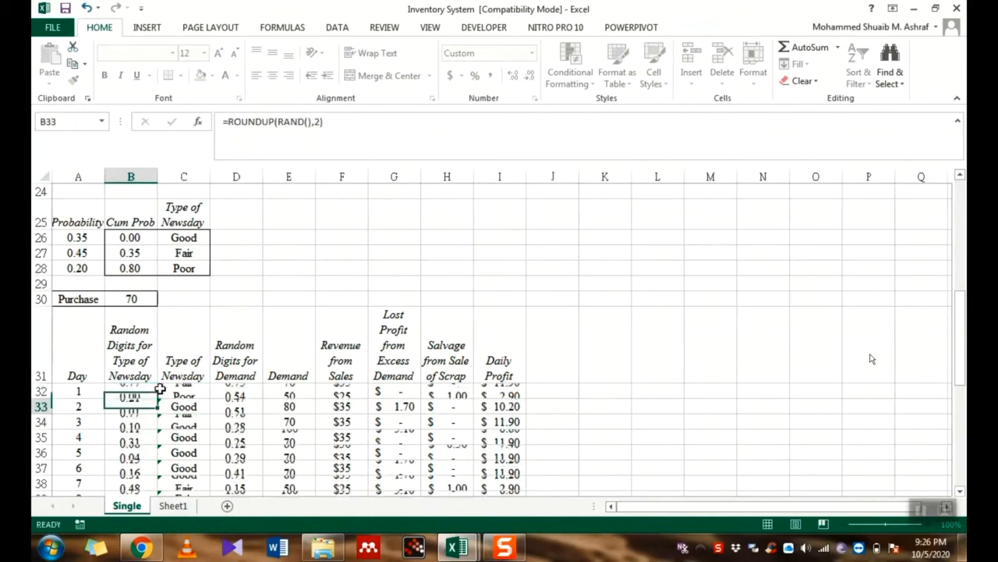
click(144, 393)
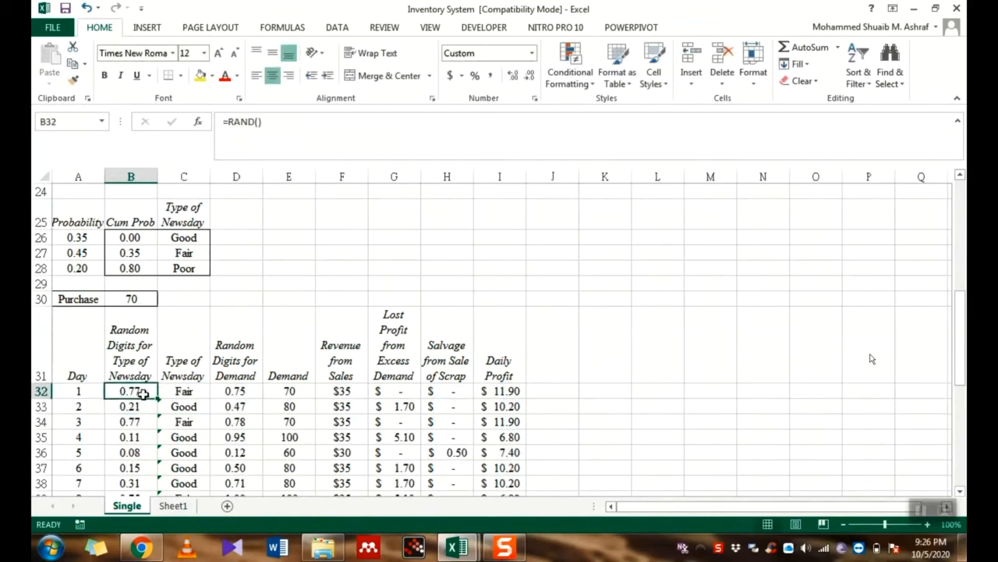
click(228, 121)
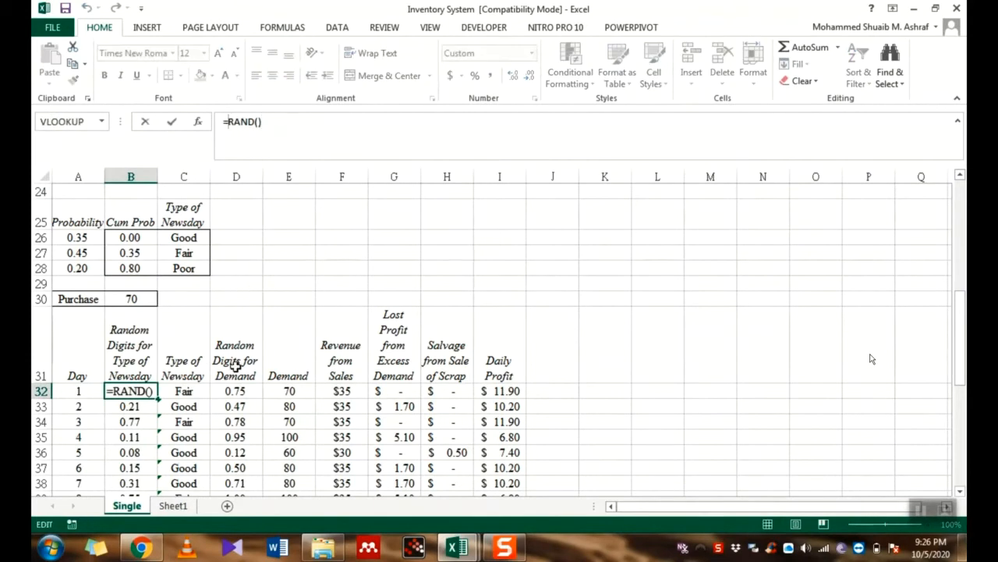
click(141, 451)
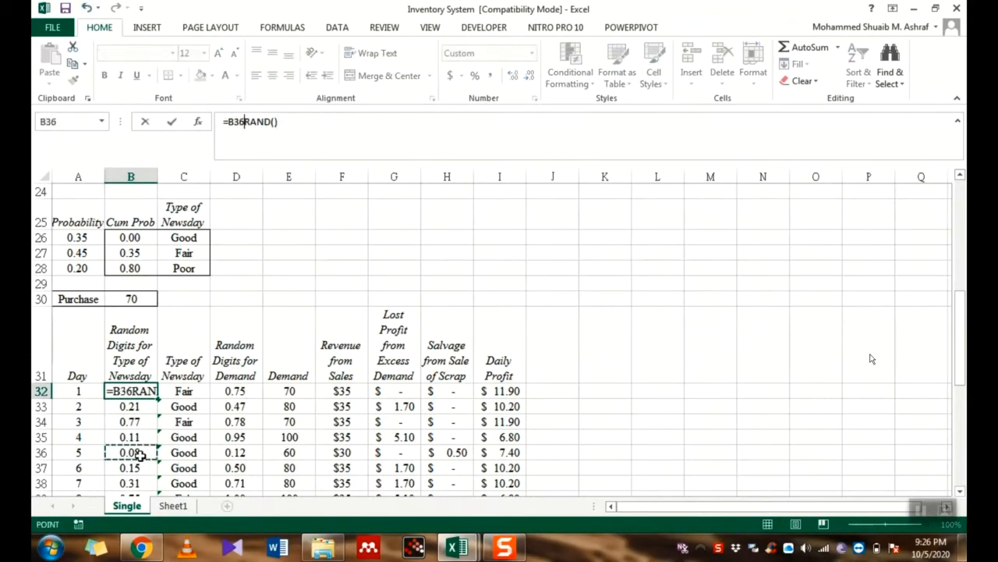
key(BackSpace)
key(BackSpace)
key(BackSpace)
key(Escape)
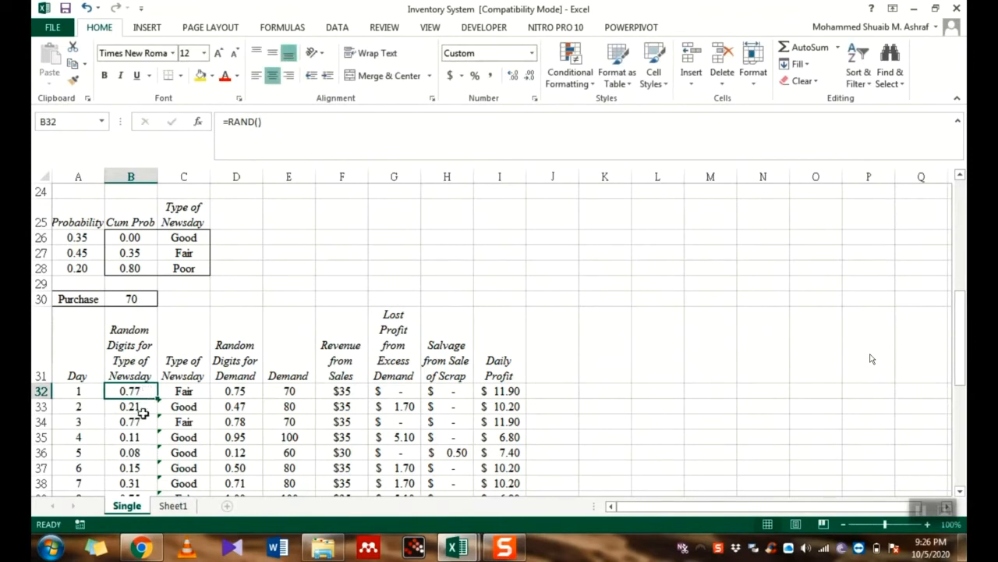
- Round the random number in B32 up to two digits with the formula =ROUNDUP(RAND(),2)
click(144, 409)
click(146, 394)
click(142, 419)
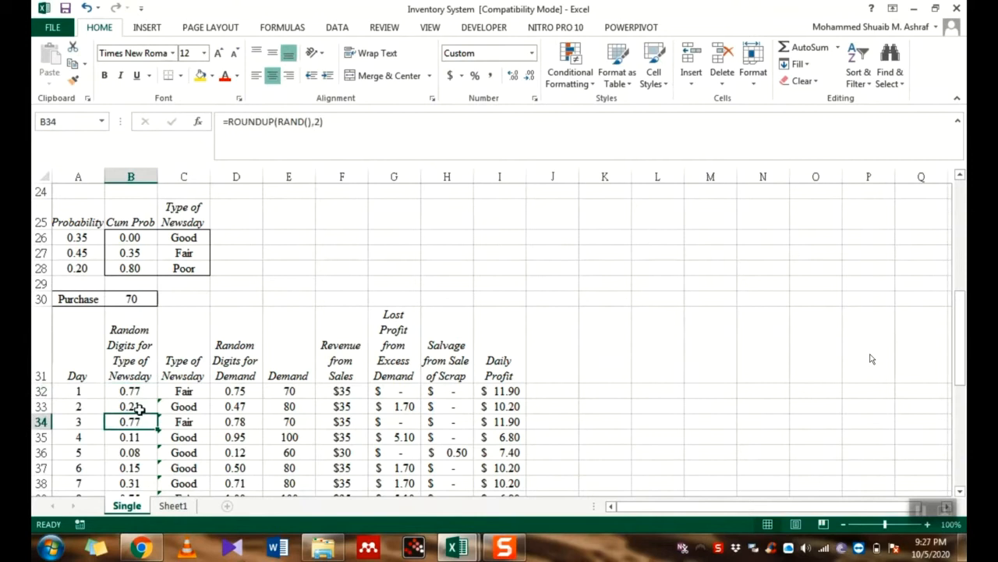
click(141, 392)
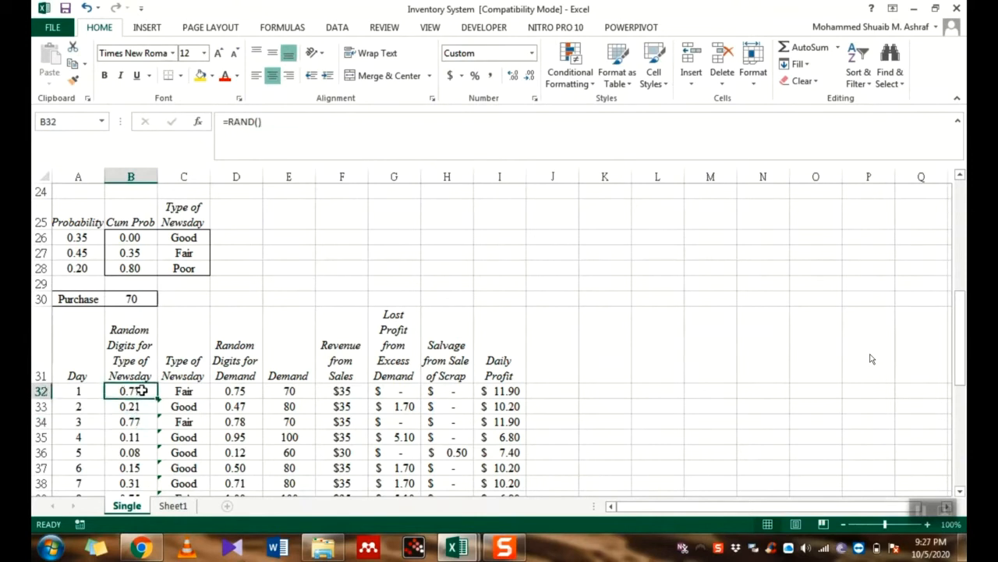
click(228, 121)
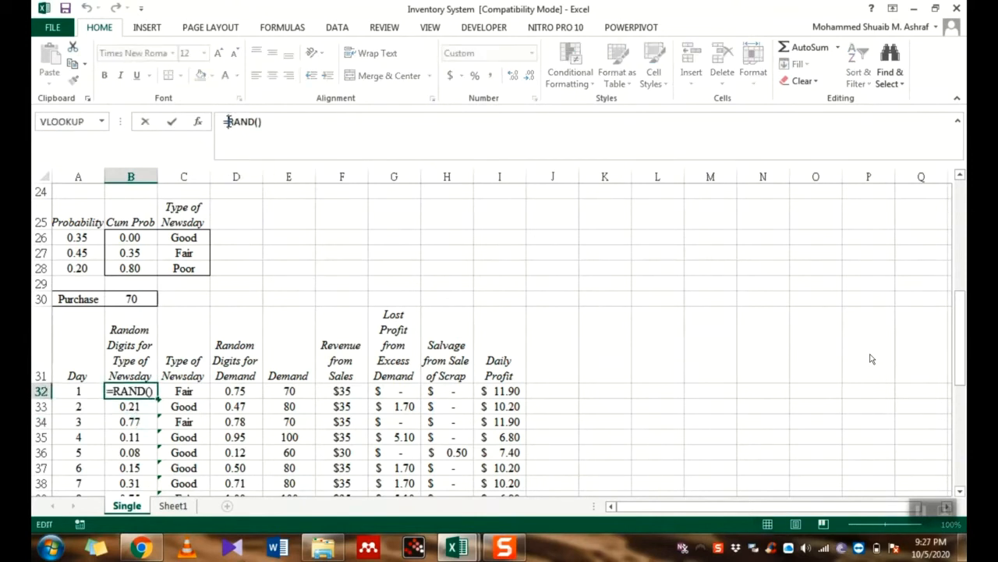
text(Roundup)
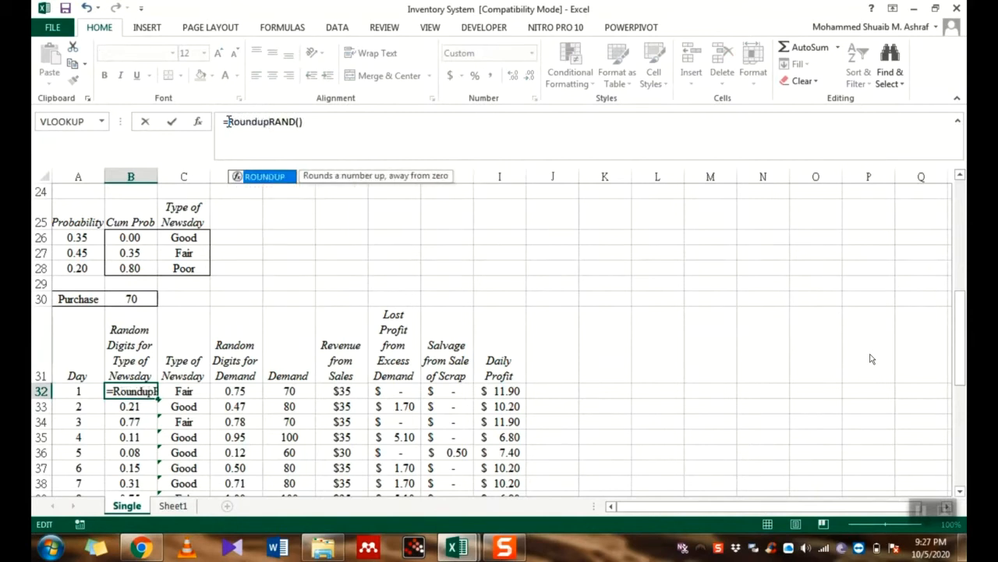
text(())
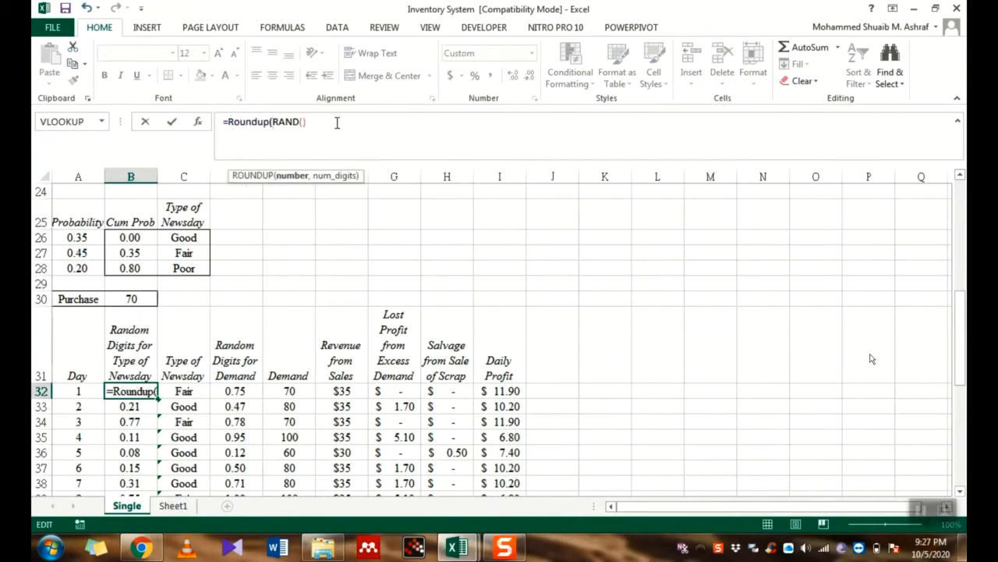
text(,2)
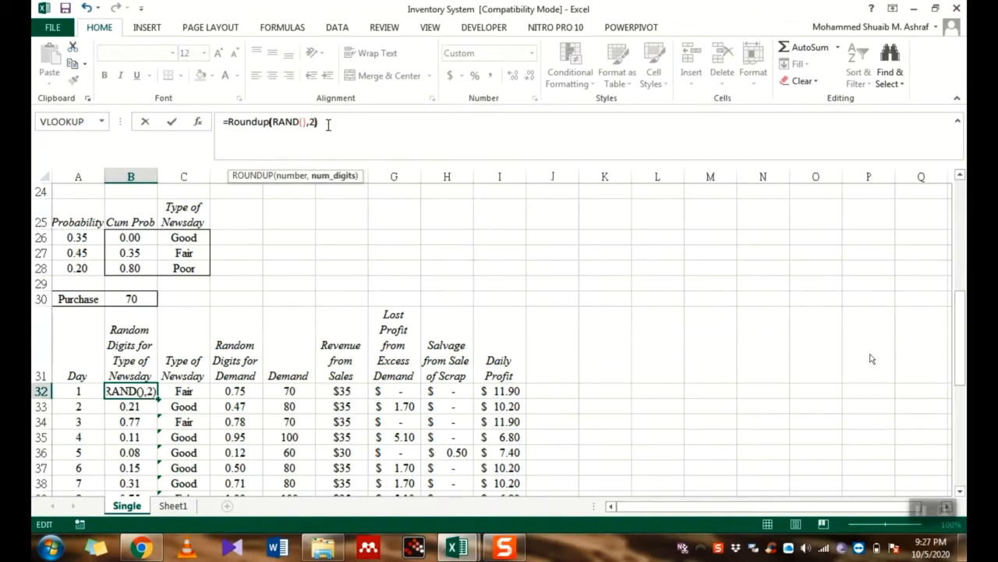
key(ctrl+Return)
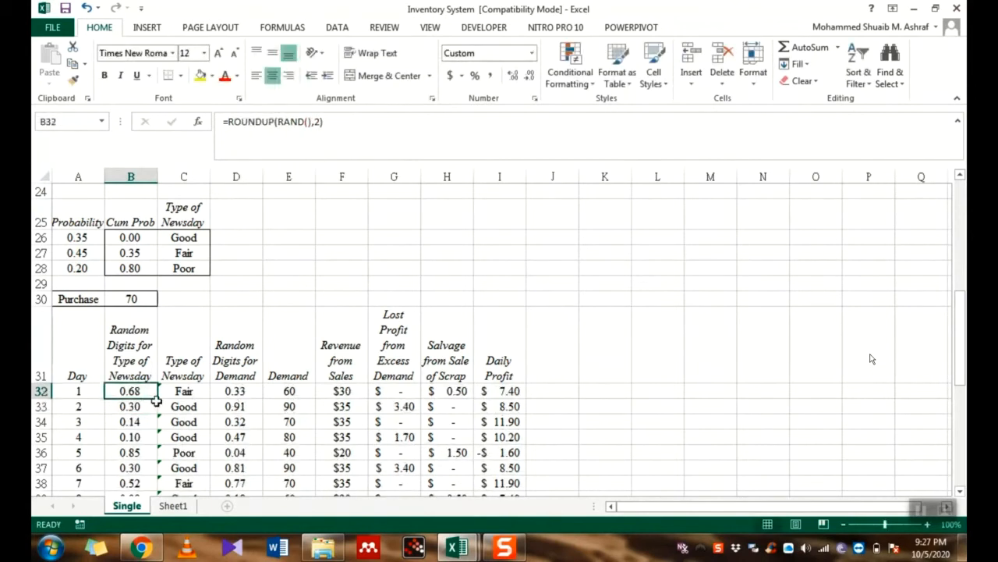
- Fill the random digits formula from B32 down to B51 for all 20 days
drag(156, 400, 125, 446)
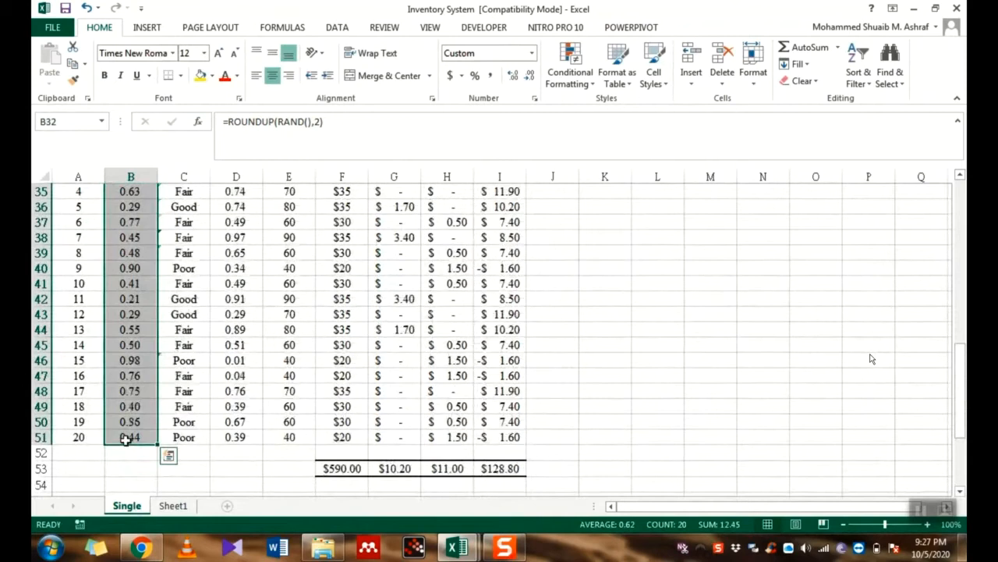
scroll(117, 438, up, 2)
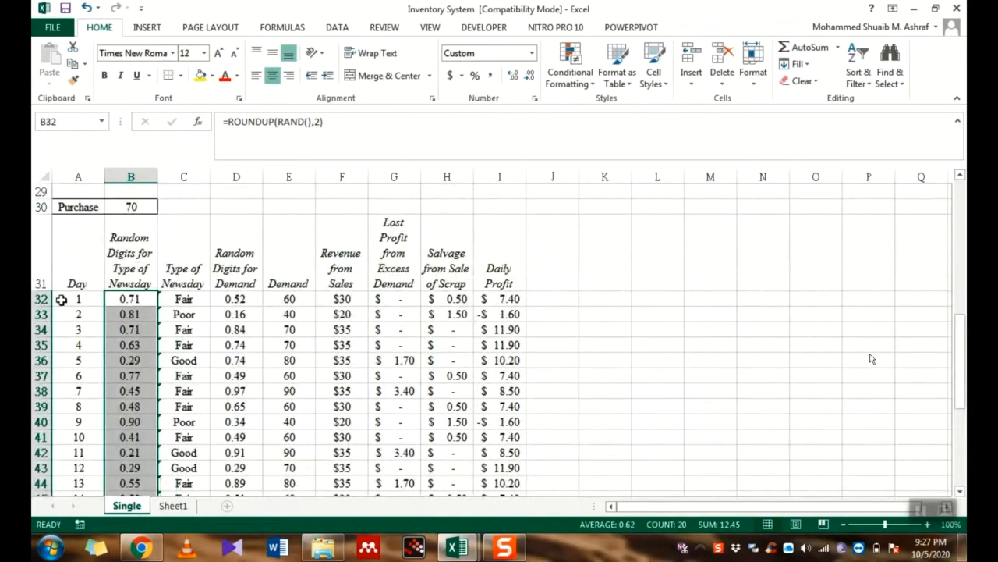
drag(70, 300, 114, 444)
click(125, 452)
scroll(124, 453, up, 4)
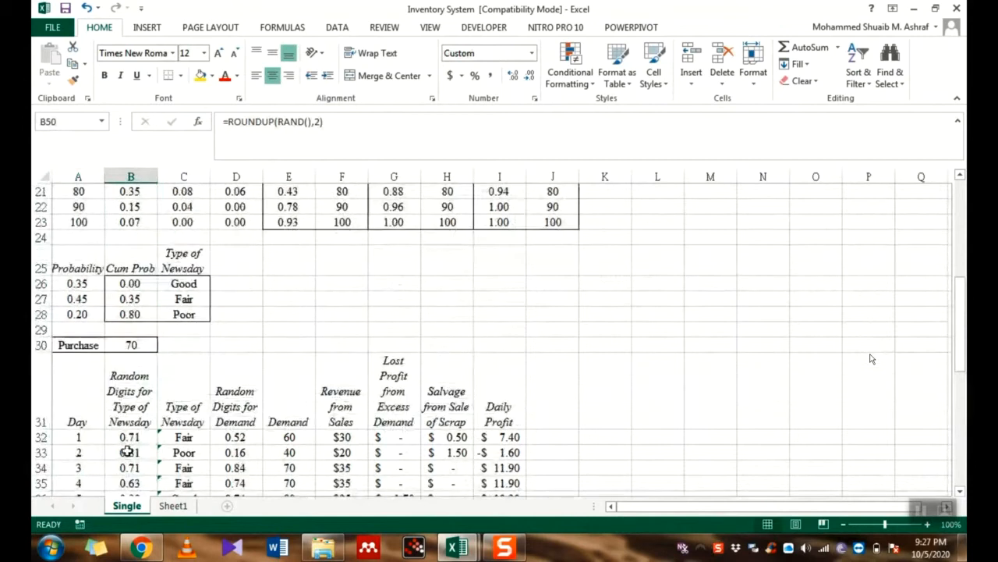
- Examine the Type of Newsday lookup formula in C32 together with the day and random digits in A32 and B32
click(169, 415)
click(178, 435)
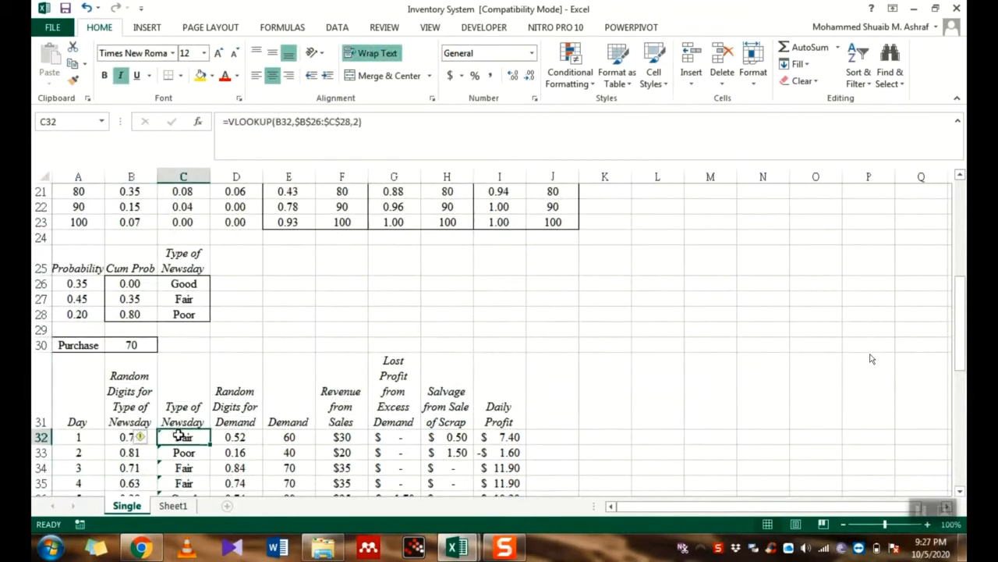
scroll(178, 435, down, 2)
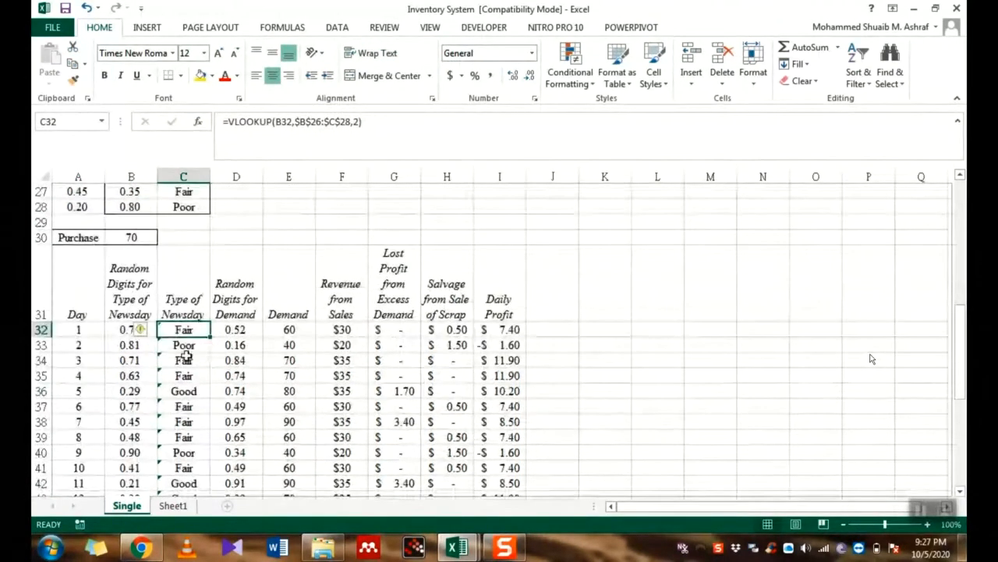
drag(184, 308, 191, 334)
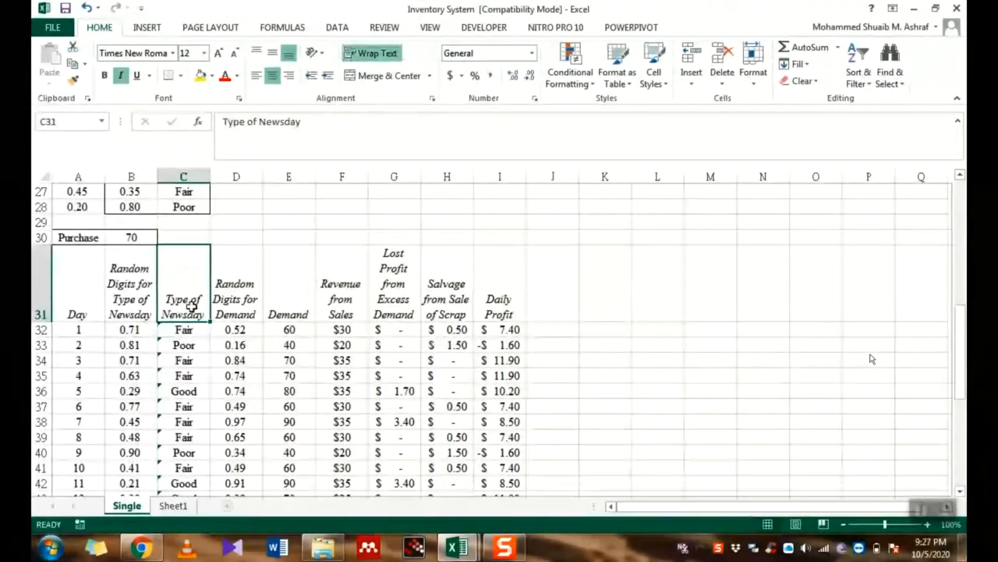
click(136, 332)
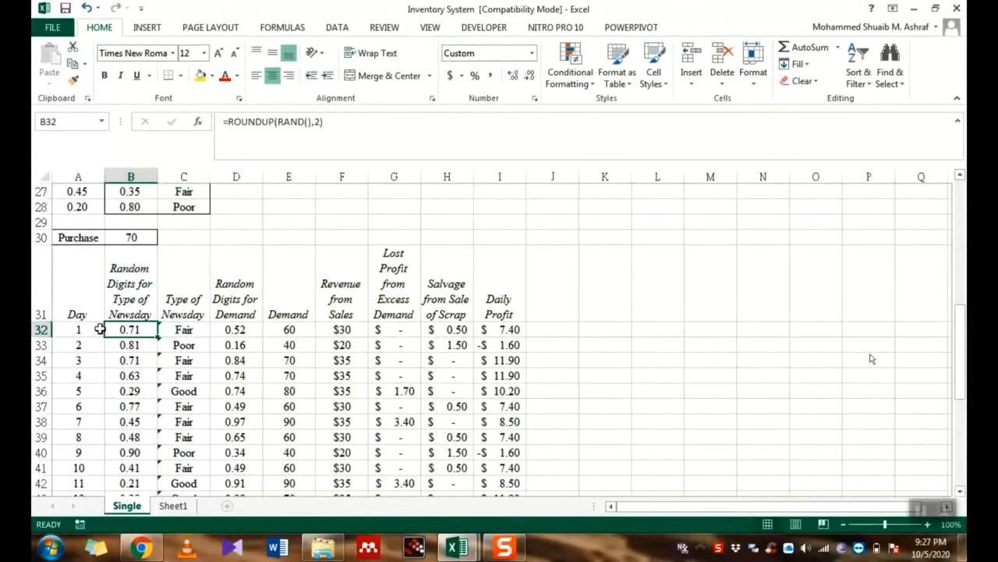
click(169, 328)
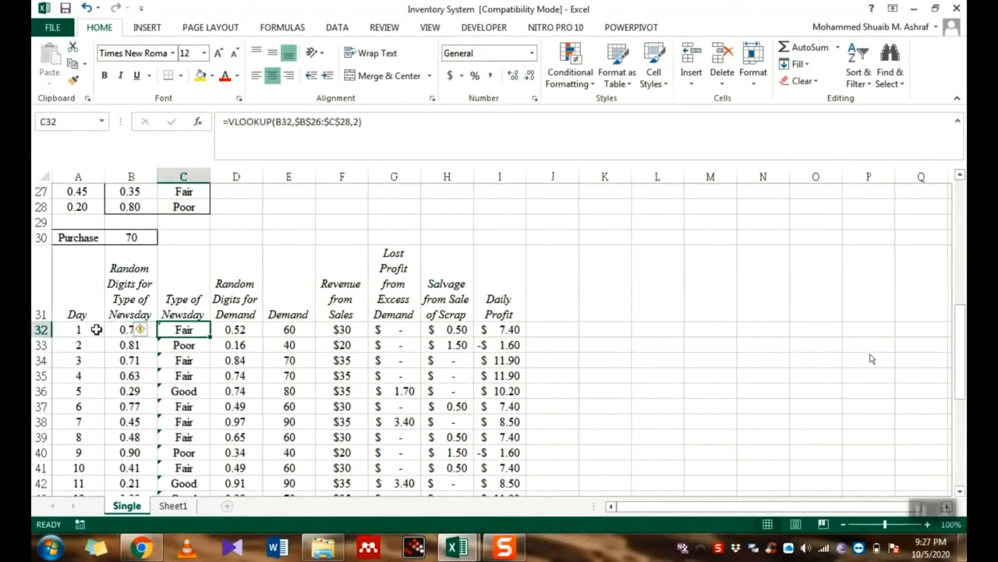
click(71, 326)
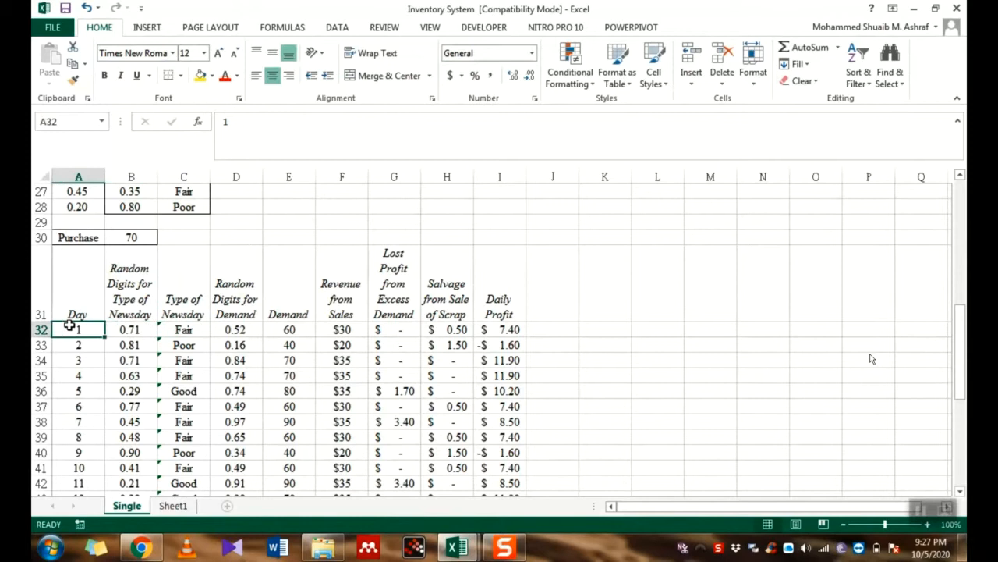
click(121, 327)
- Start a VLOOKUP function in C32 for day 1's Type of Newsday, with B32 as the lookup value
click(160, 327)
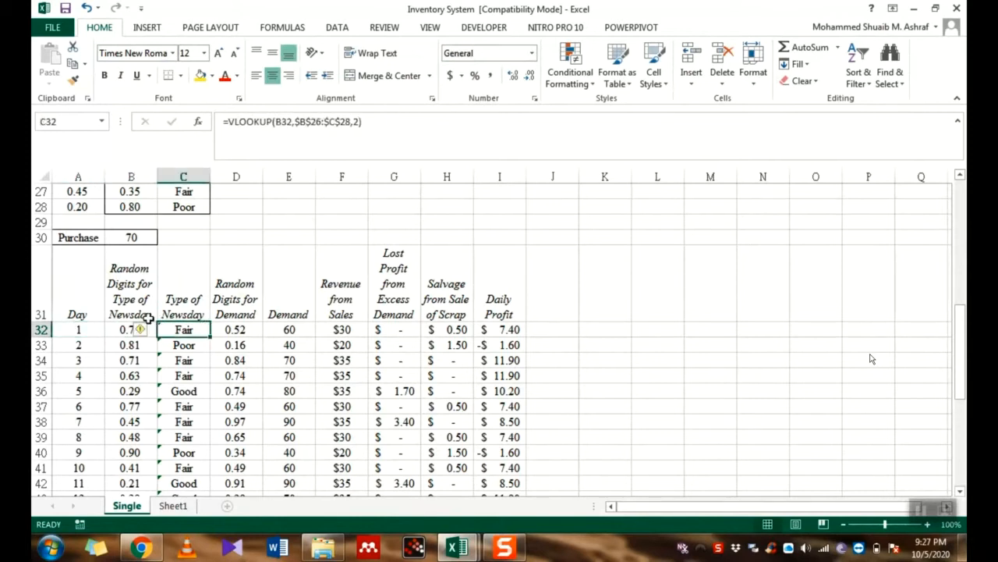
text(=)
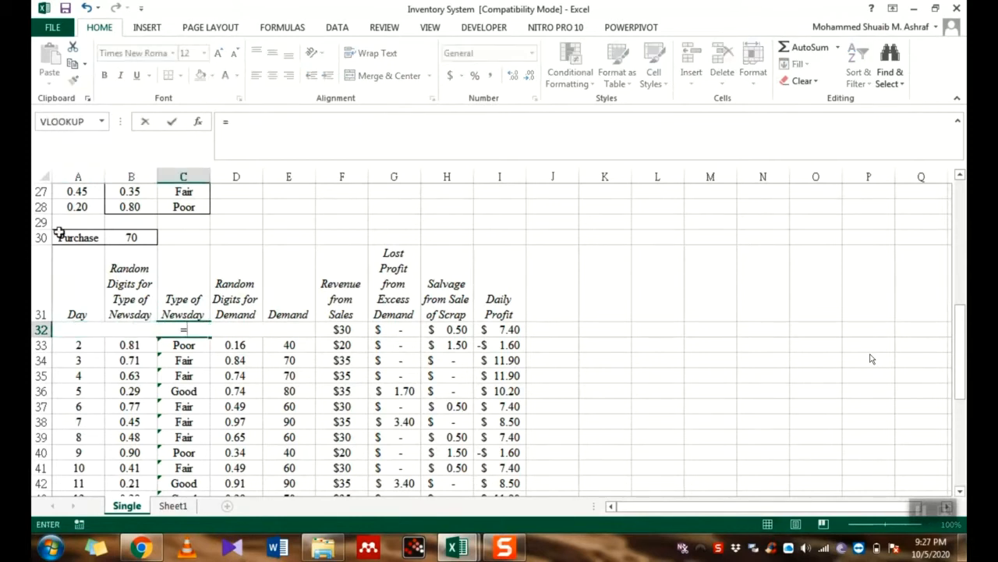
click(101, 122)
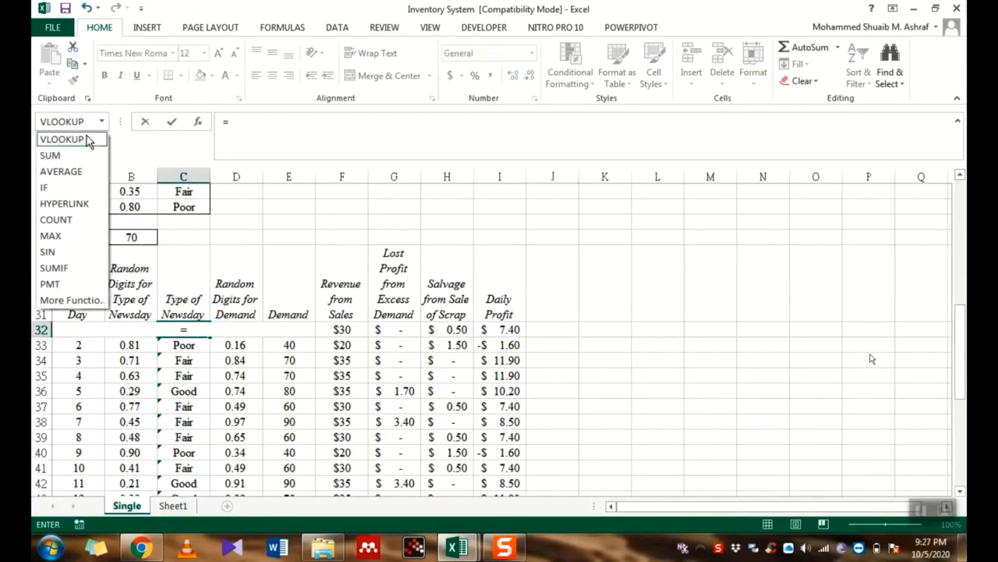
click(93, 139)
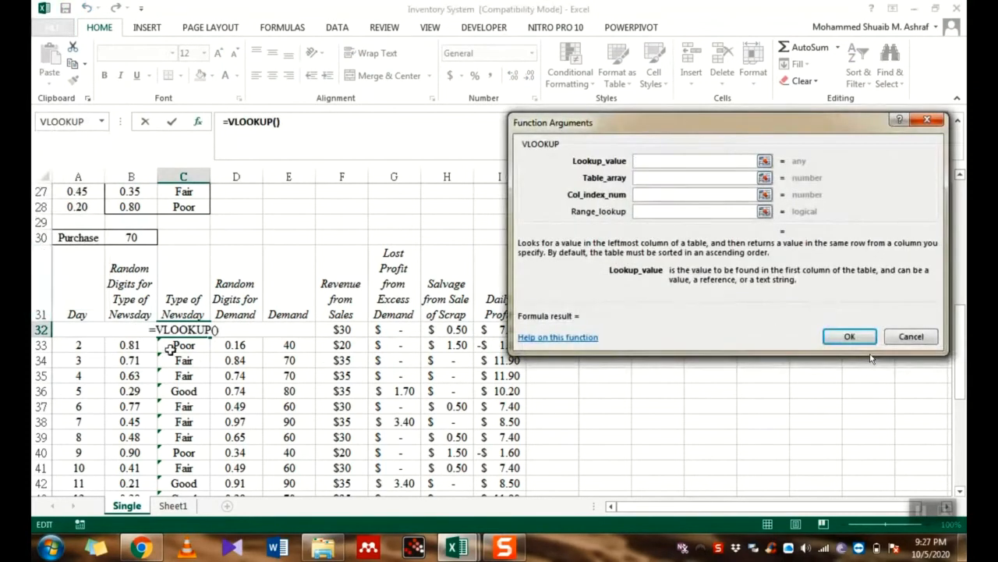
click(134, 332)
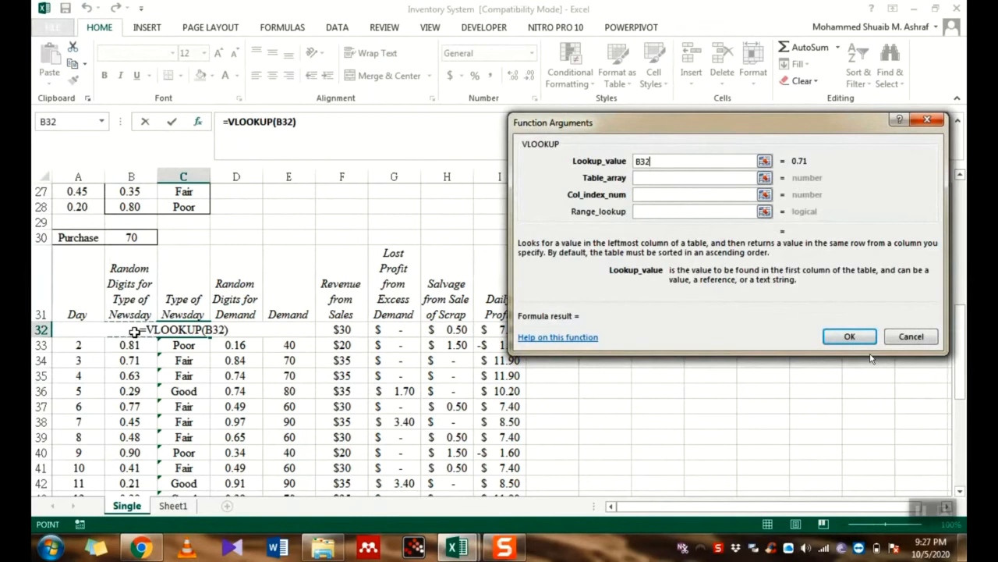
- Complete the C32 lookup with B26:C28 as the table array and 2 as the column index number
click(765, 179)
scroll(562, 261, up, 3)
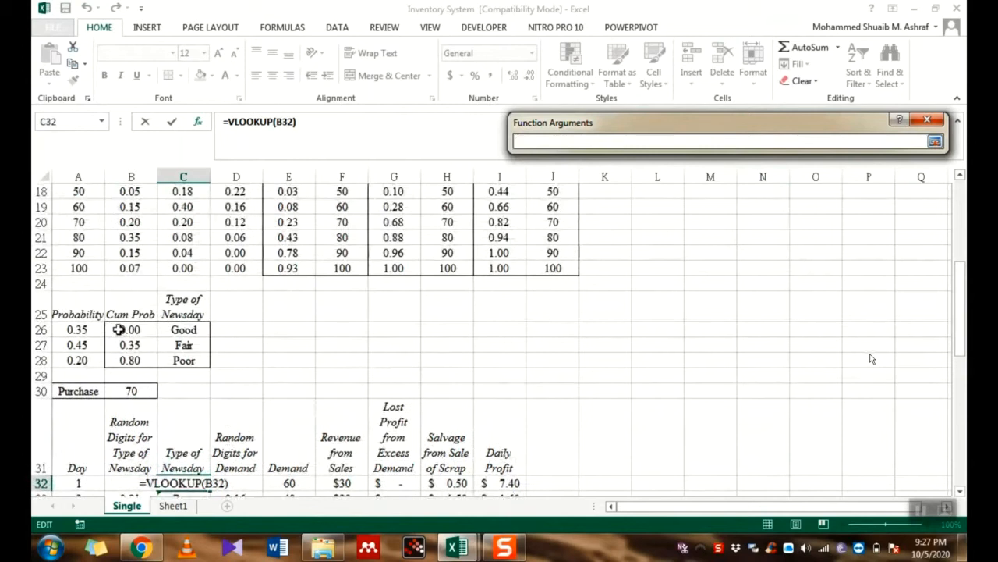
drag(117, 329, 173, 362)
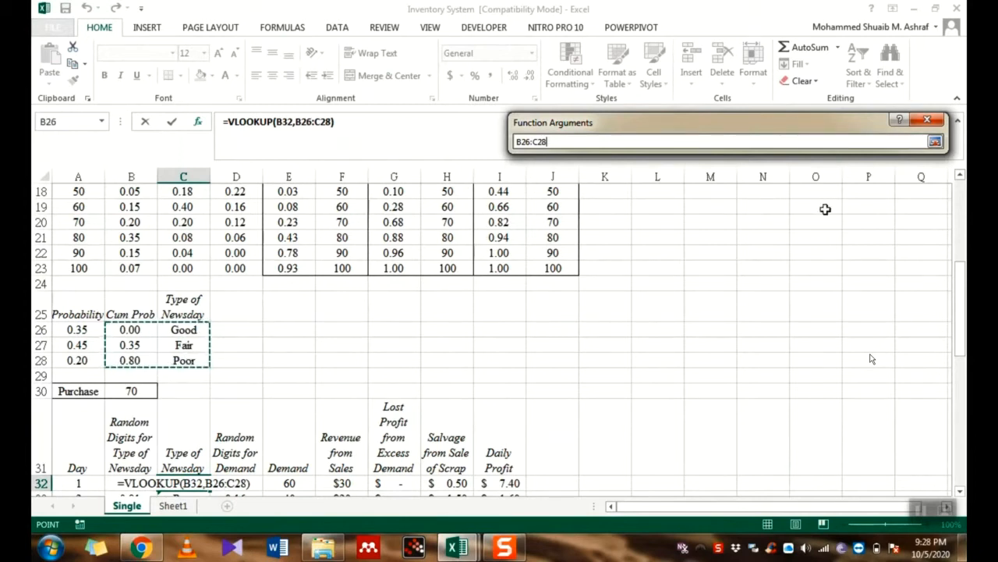
click(936, 141)
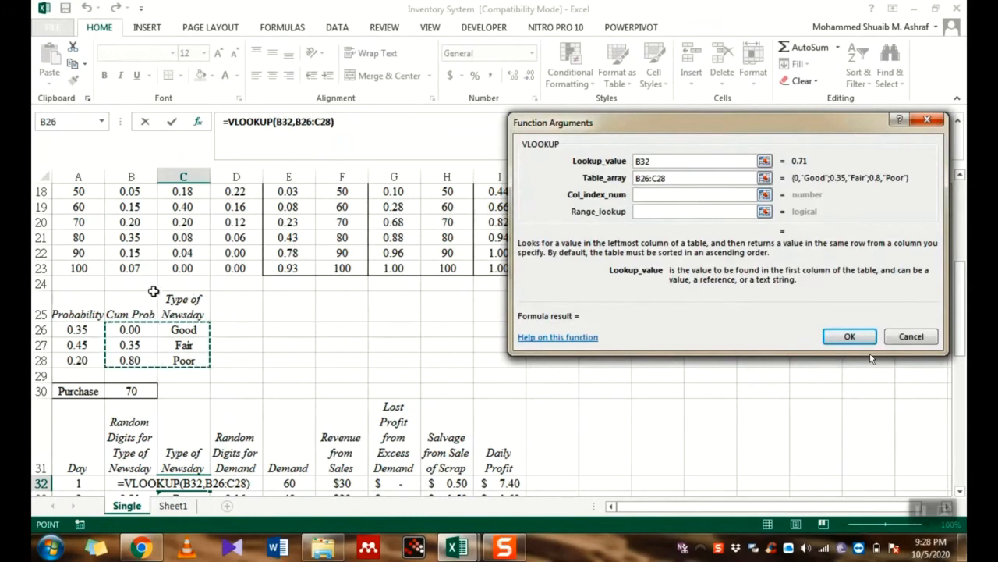
click(647, 194)
text(2)
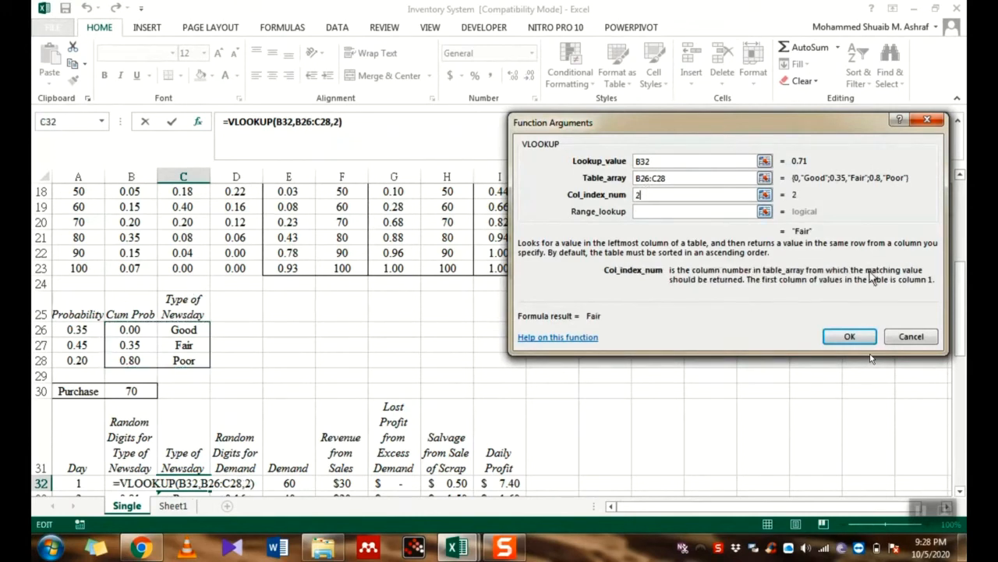
click(852, 336)
scroll(577, 377, down, 2)
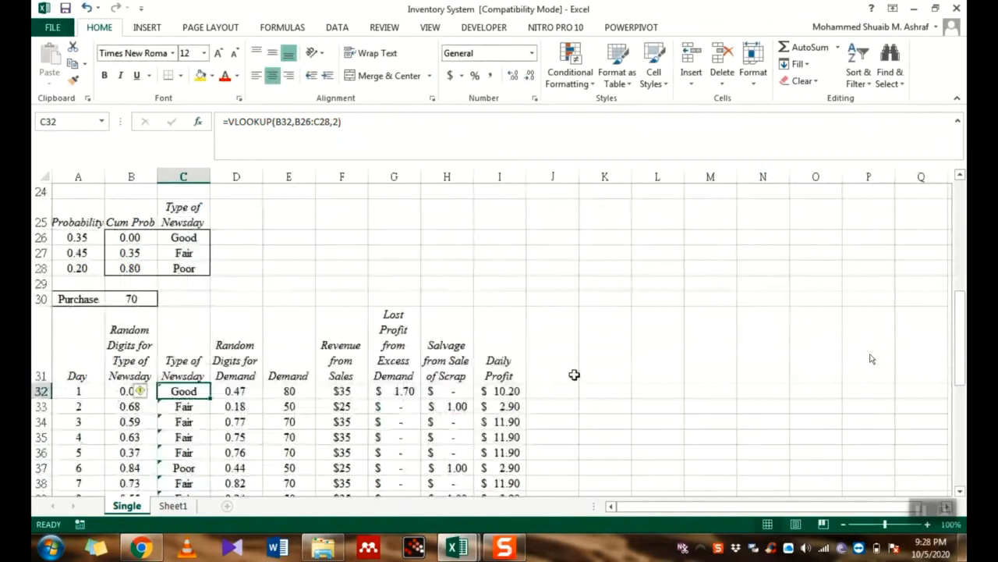
- Try to make the table range in the C32 lookup formula absolute
click(137, 435)
click(185, 393)
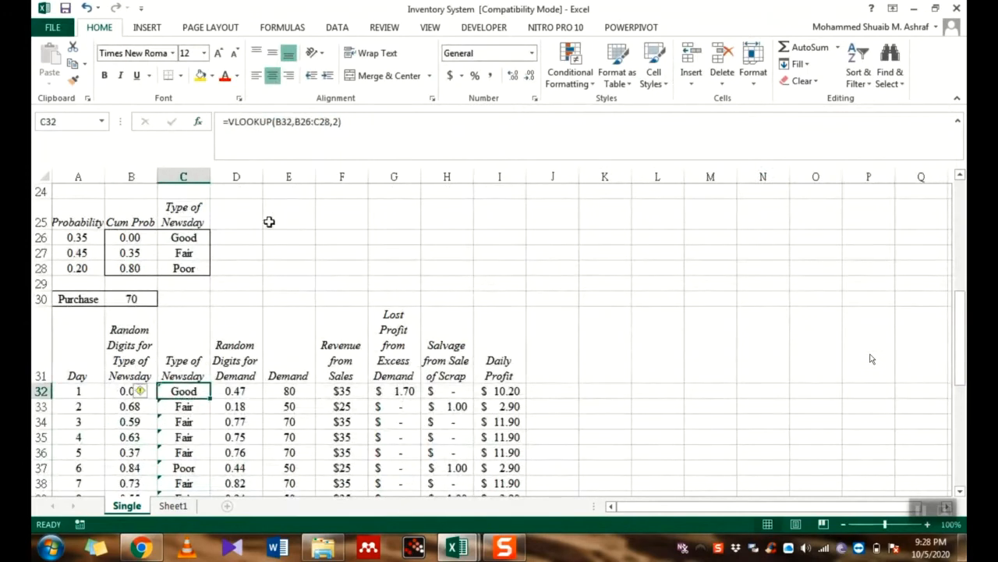
click(298, 126)
key(F4)
key(ctrl+Return)
click(187, 406)
click(139, 391)
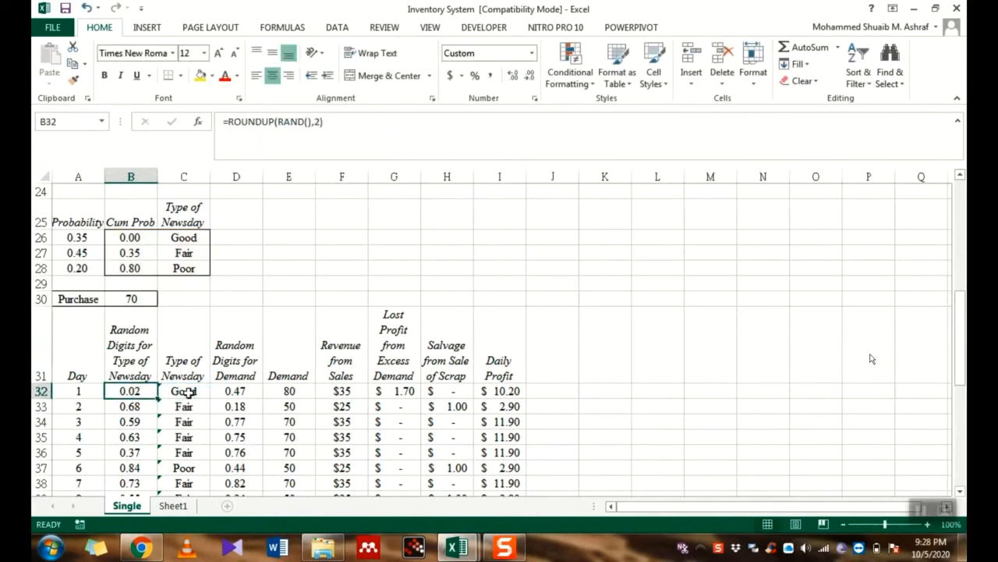
- Make the lookup table range in C32 absolute so the formula reads =VLOOKUP(B32,$B$26:$C$28,2)
click(188, 392)
click(297, 124)
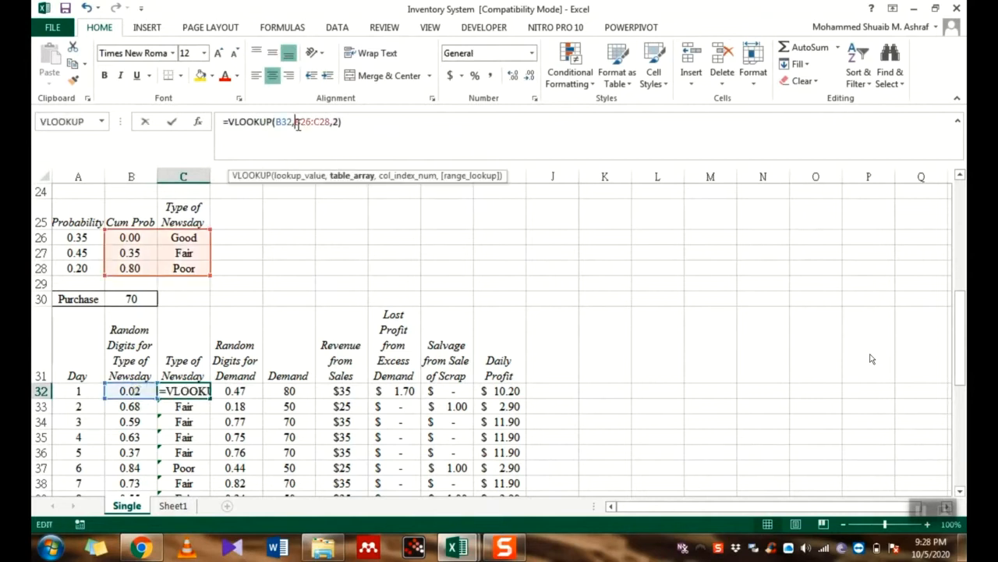
text($B)
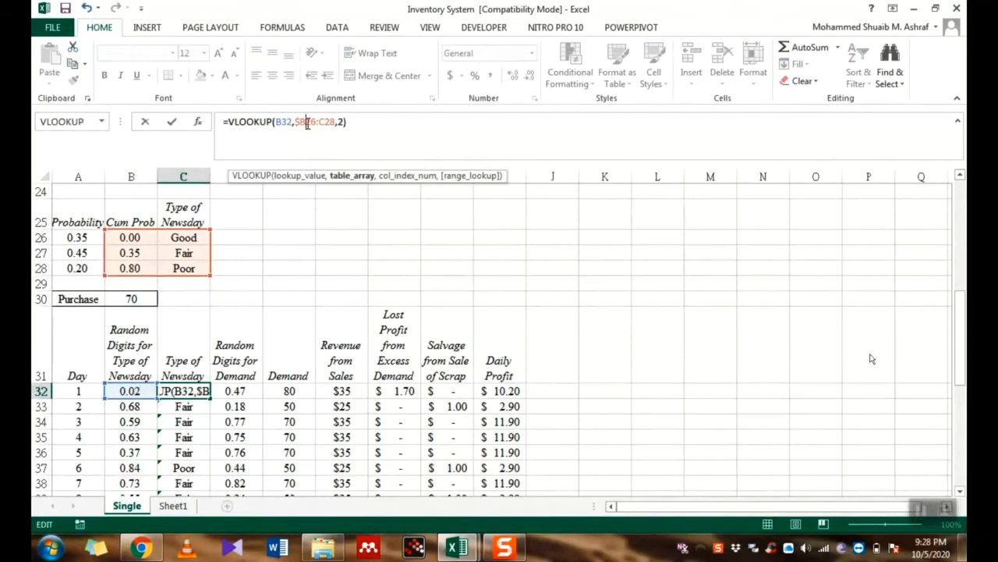
text($)
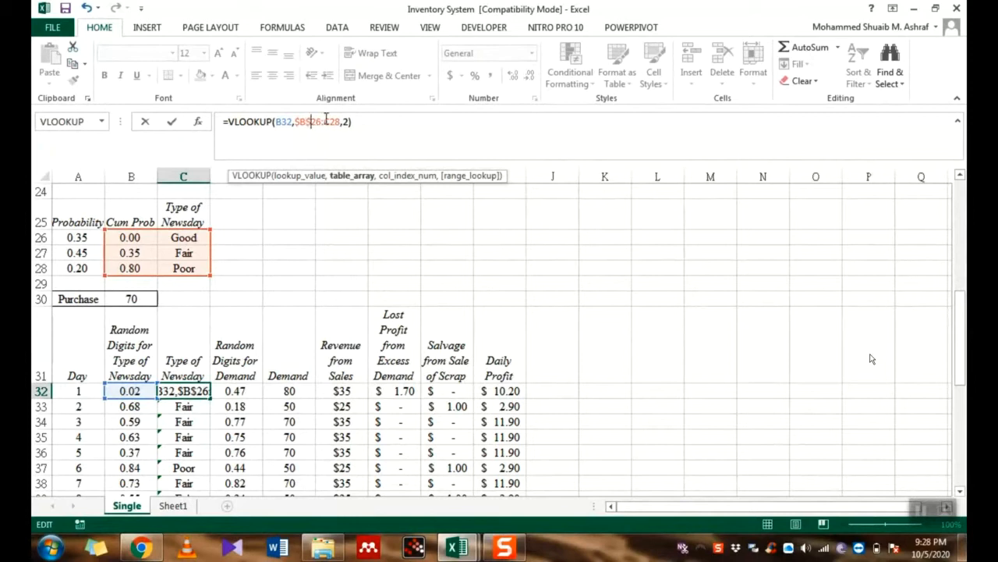
click(326, 121)
text($)
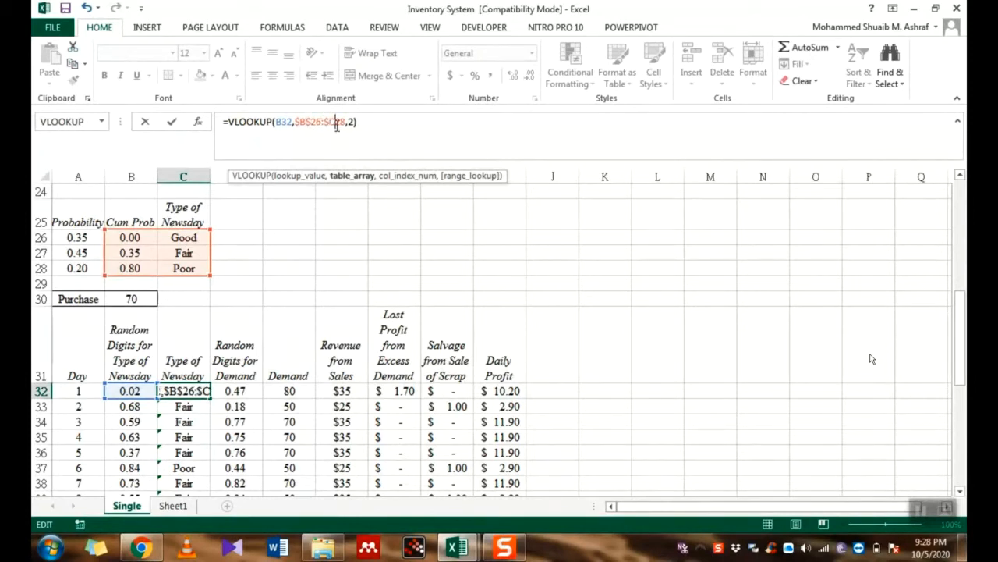
click(337, 122)
text($)
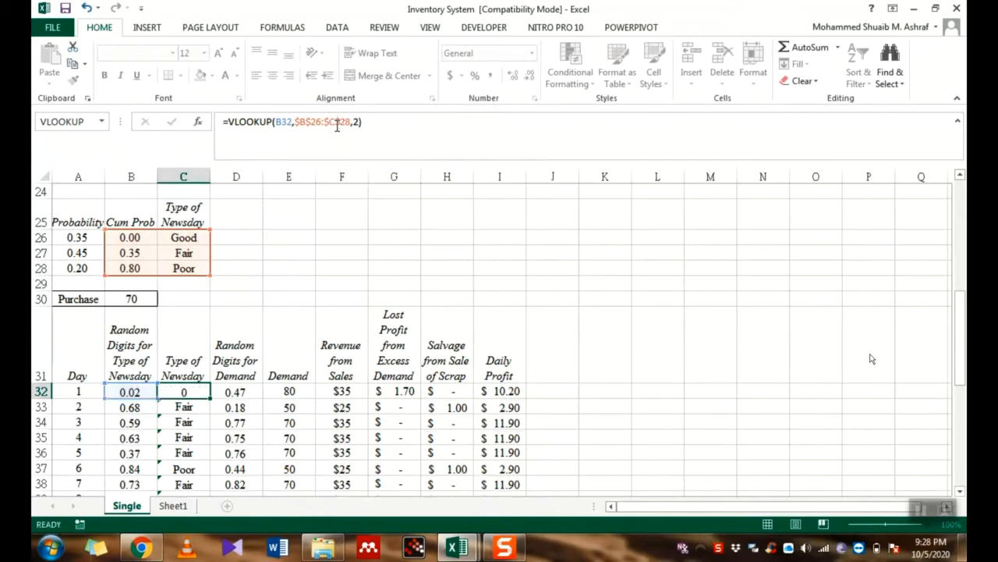
key(Return)
- Fill the Type of Newsday formula from C32 down to C50, and check the formulas in C51 and C32
click(183, 391)
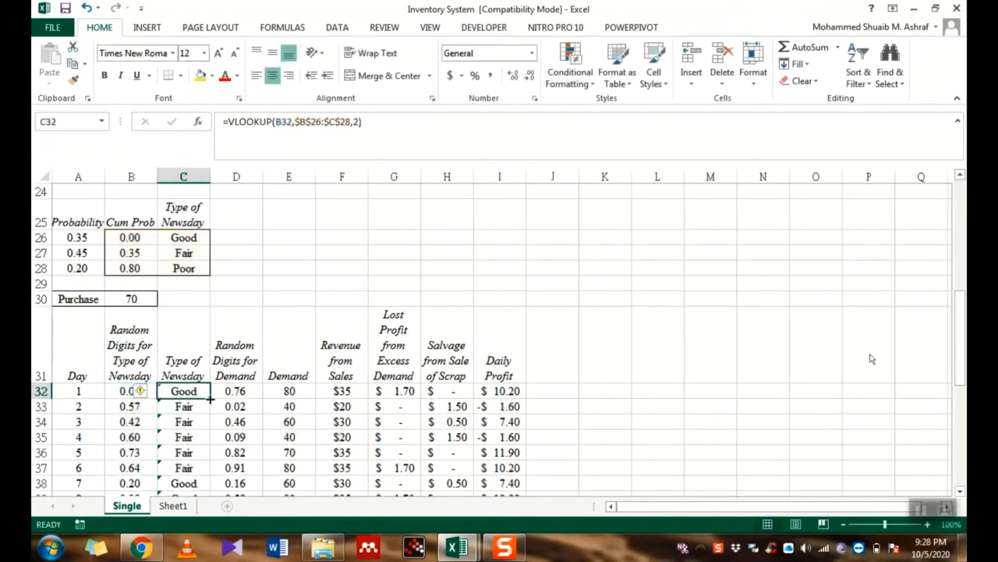
drag(210, 398, 204, 460)
drag(212, 559, 190, 438)
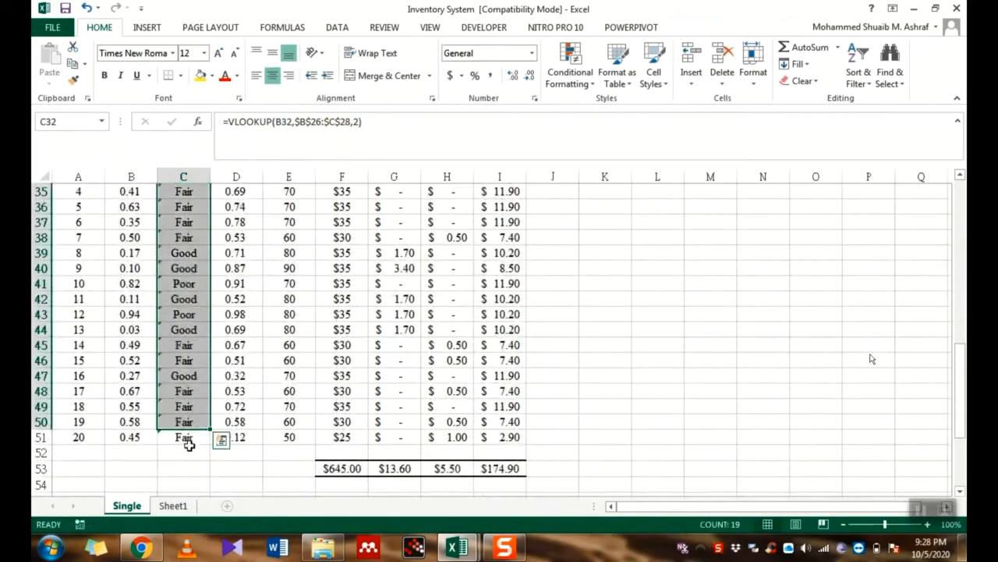
click(187, 438)
scroll(202, 419, up, 1)
scroll(203, 419, up, 4)
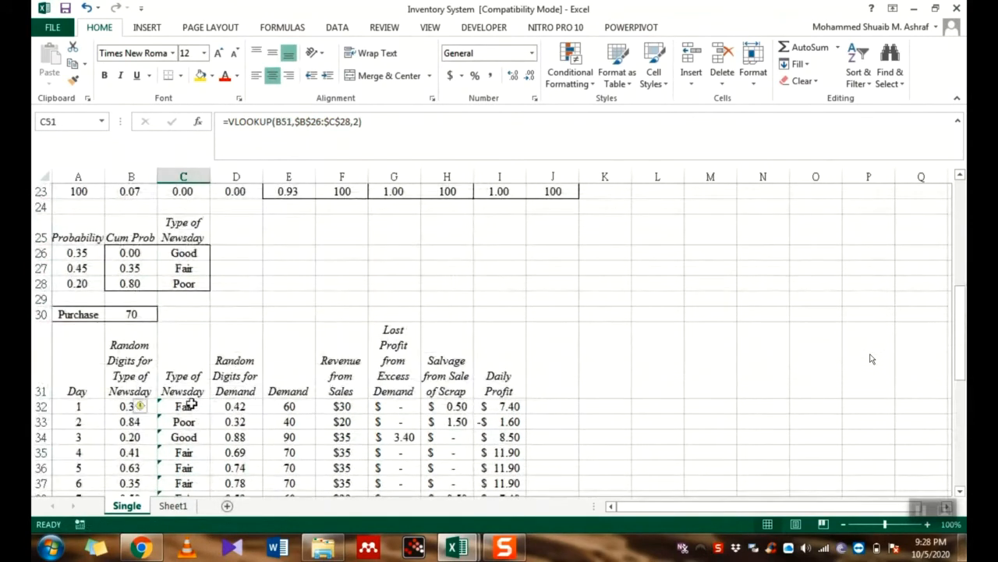
click(191, 406)
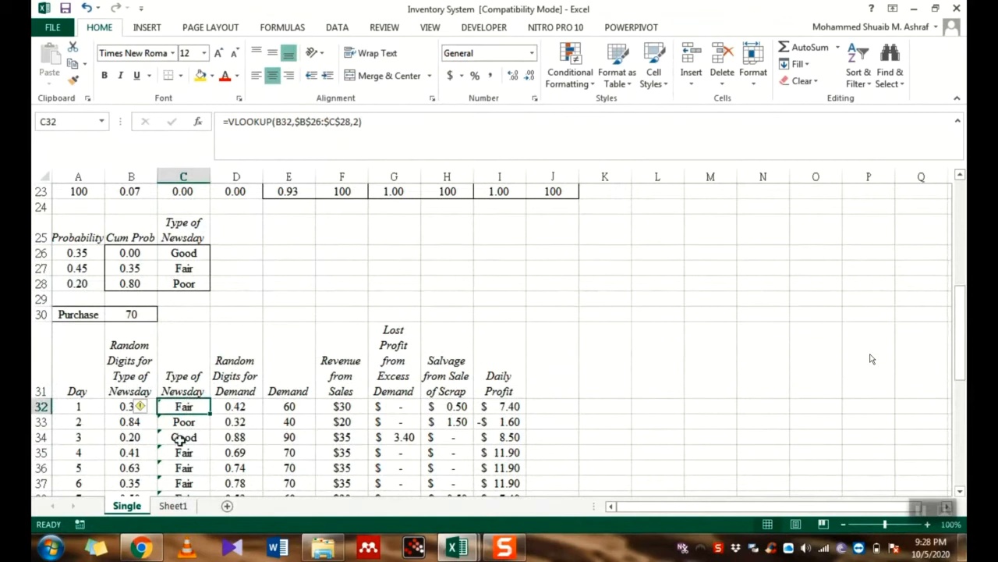
- Examine the newsday random digits in B32:B51 and the Random Digits for Demand formulas in D32 and D34
scroll(182, 437, down, 2)
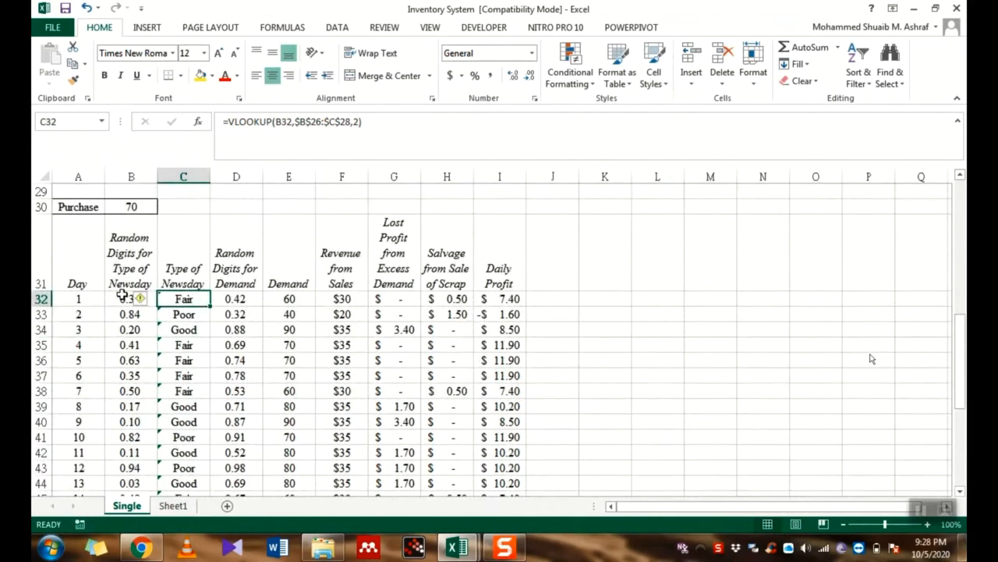
drag(122, 295, 138, 449)
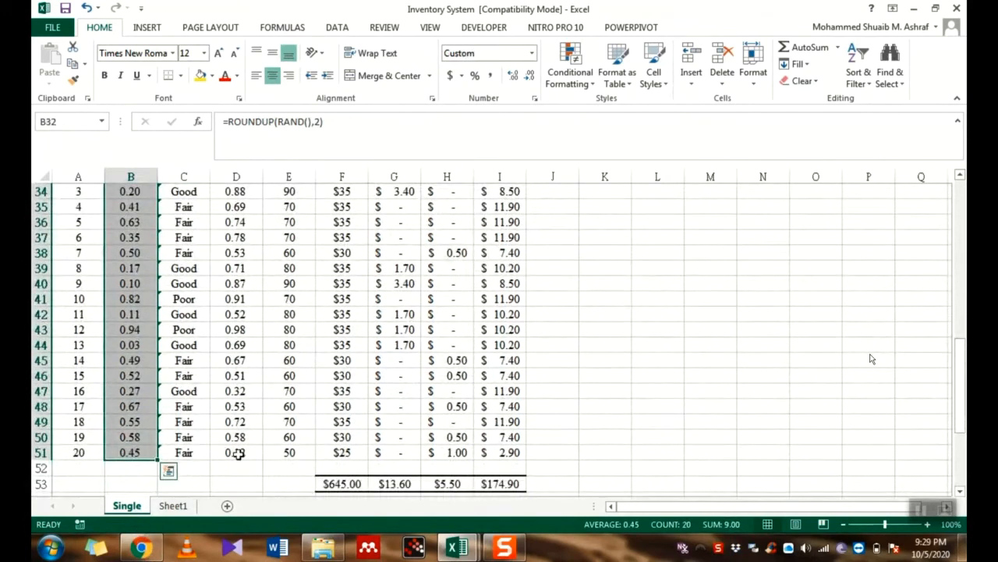
scroll(234, 453, up, 3)
click(237, 374)
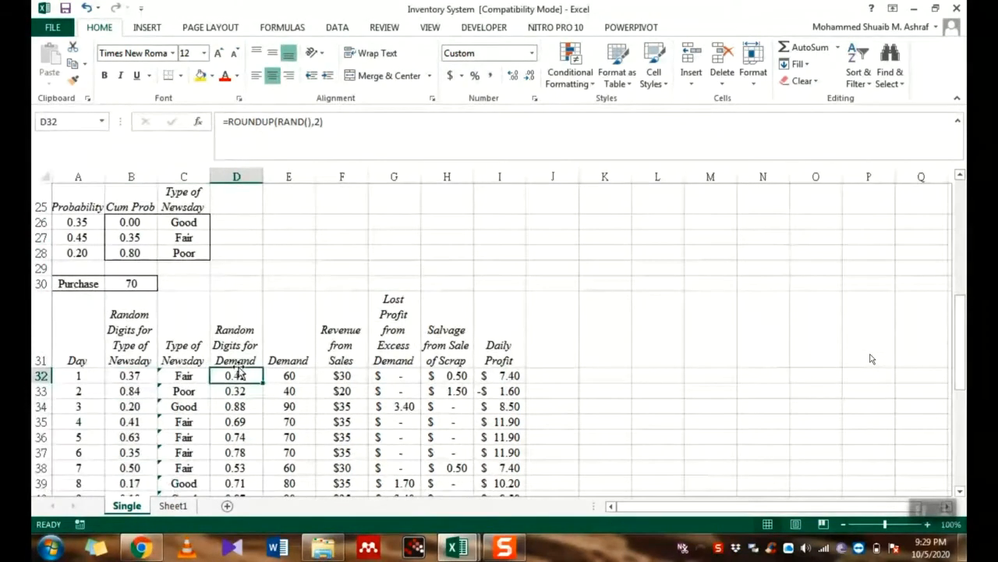
click(236, 341)
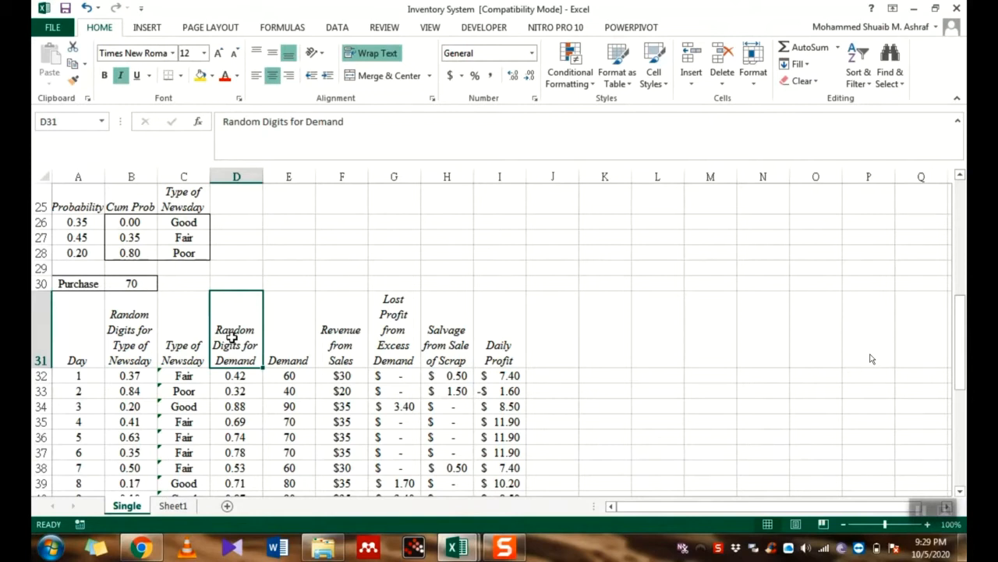
click(230, 377)
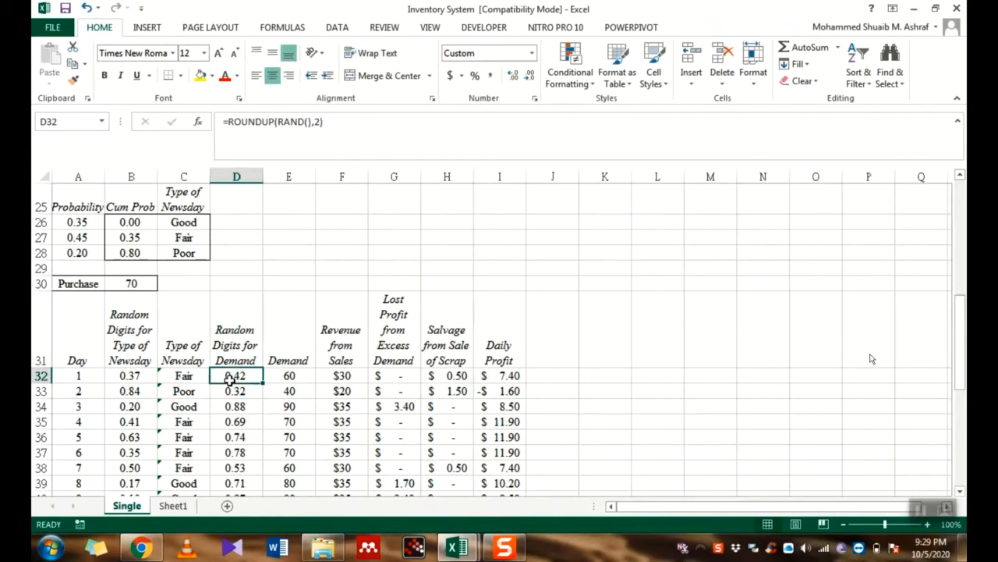
click(248, 406)
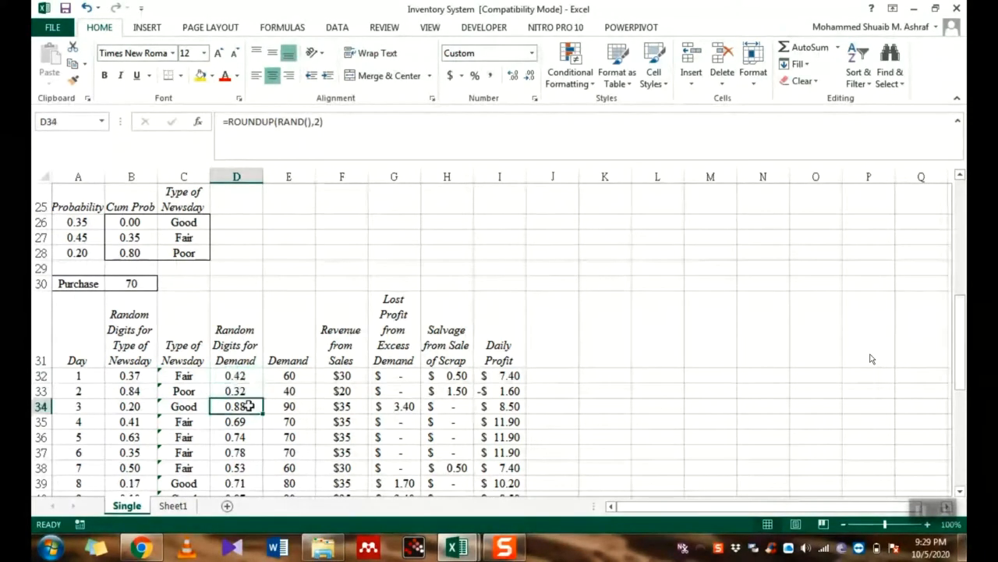
- Enter the formula =ROUNDUP(RAND(),2) in D32 as the first day's Random Digits for Demand
click(246, 375)
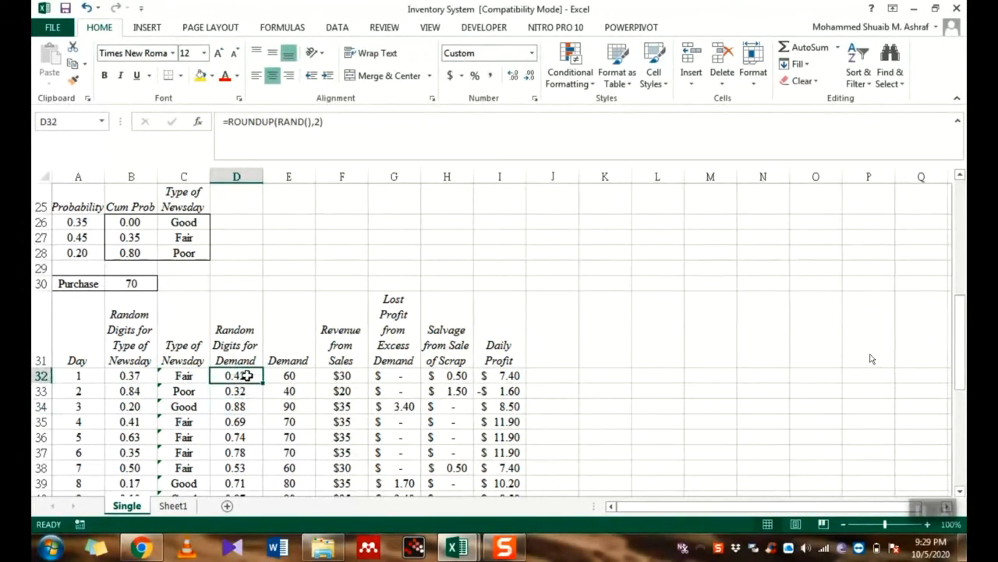
text(=)
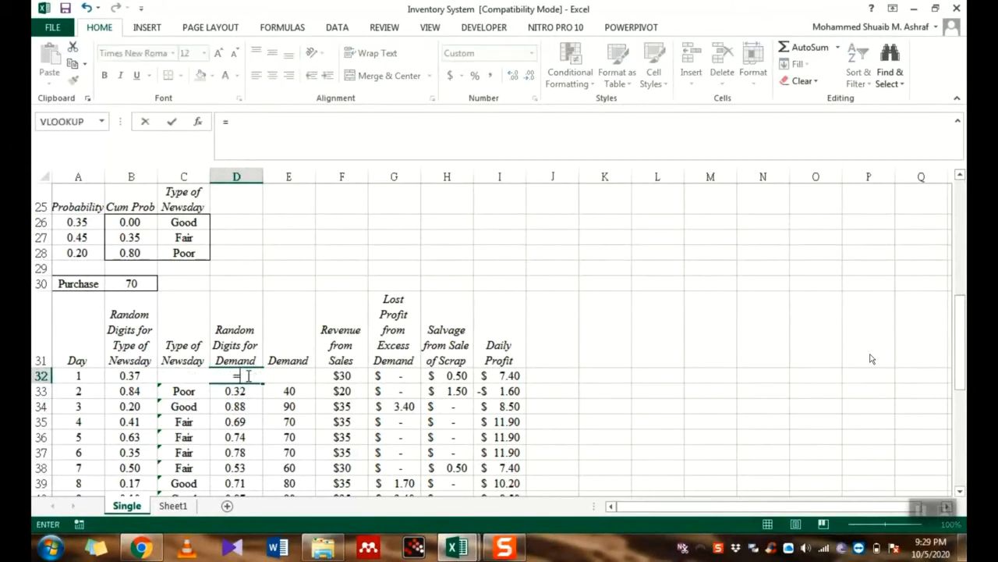
text(ran)
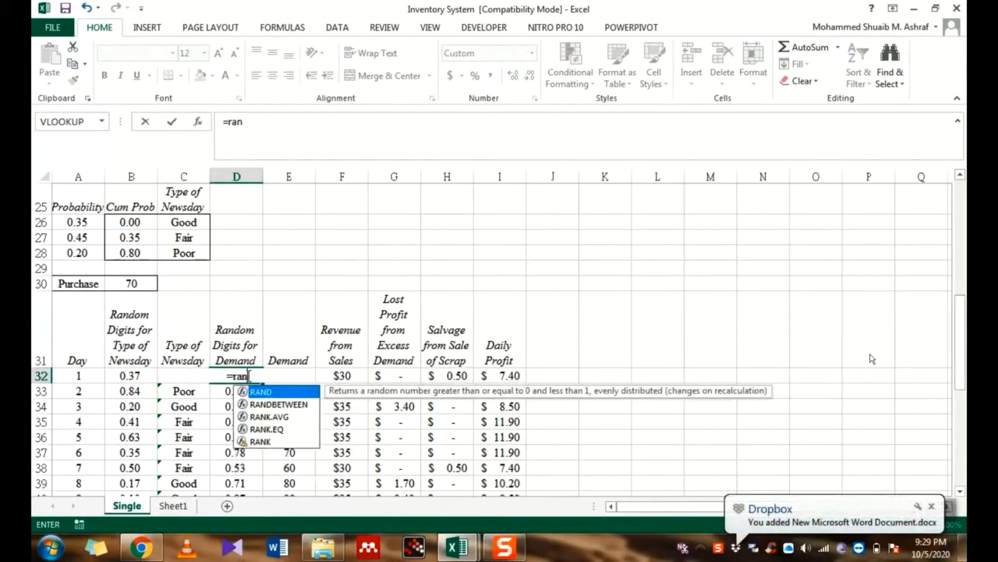
text(d())
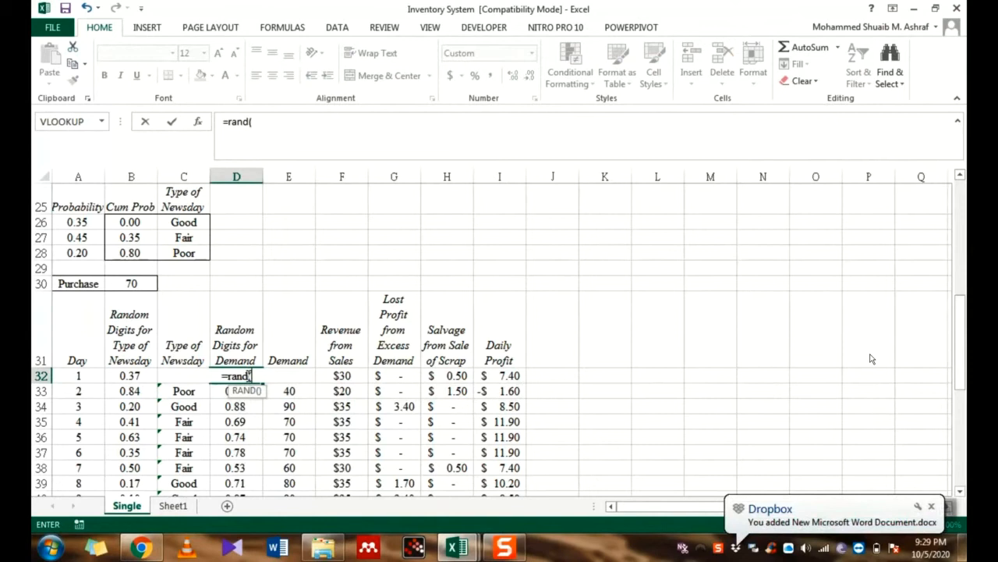
click(229, 122)
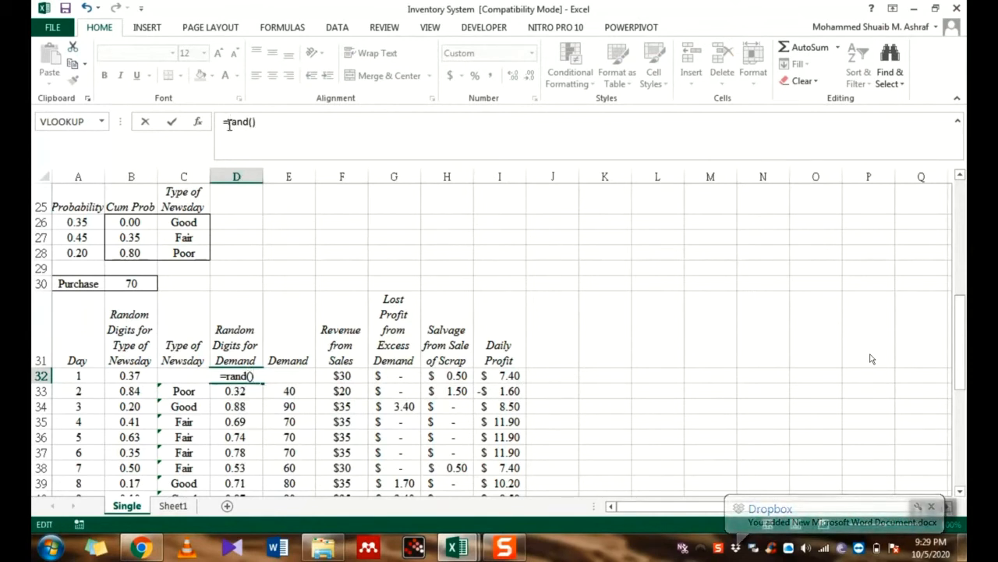
text(roundup)
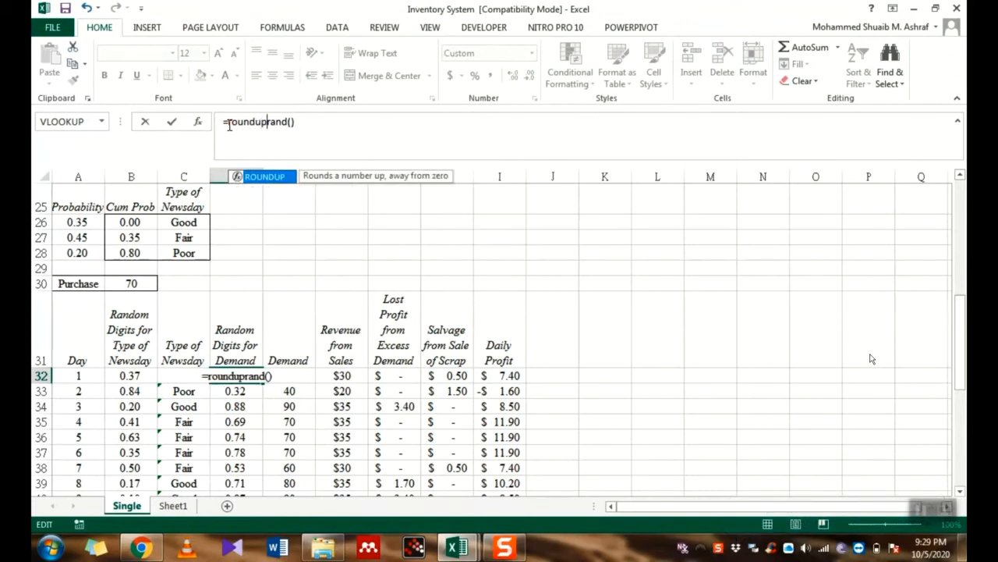
text(()
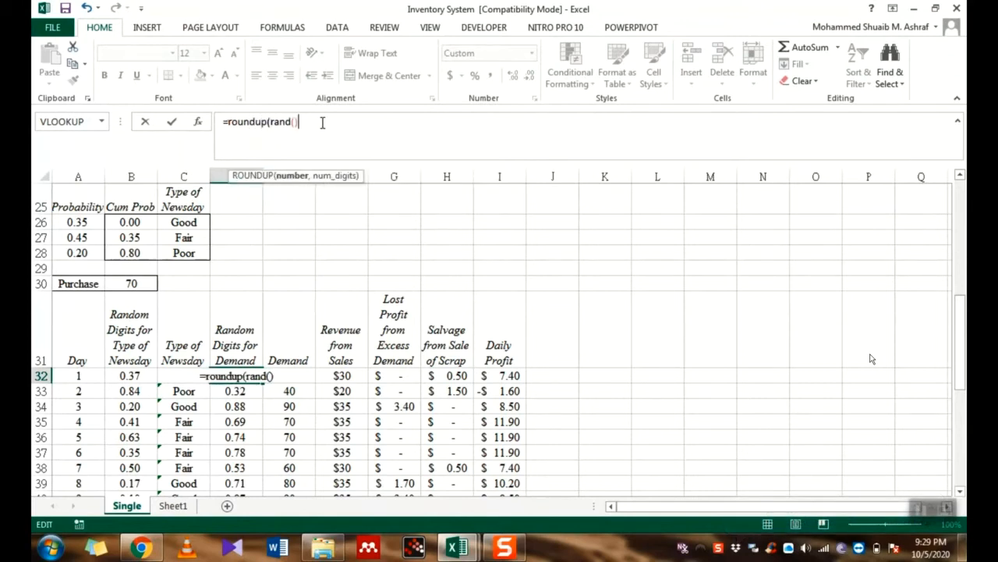
text(,2)
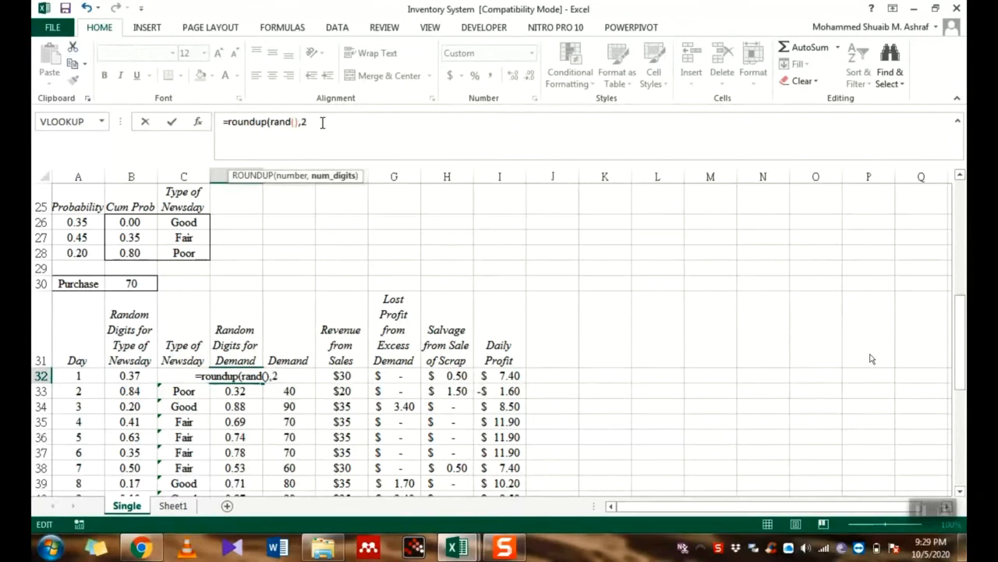
text())
key(Return)
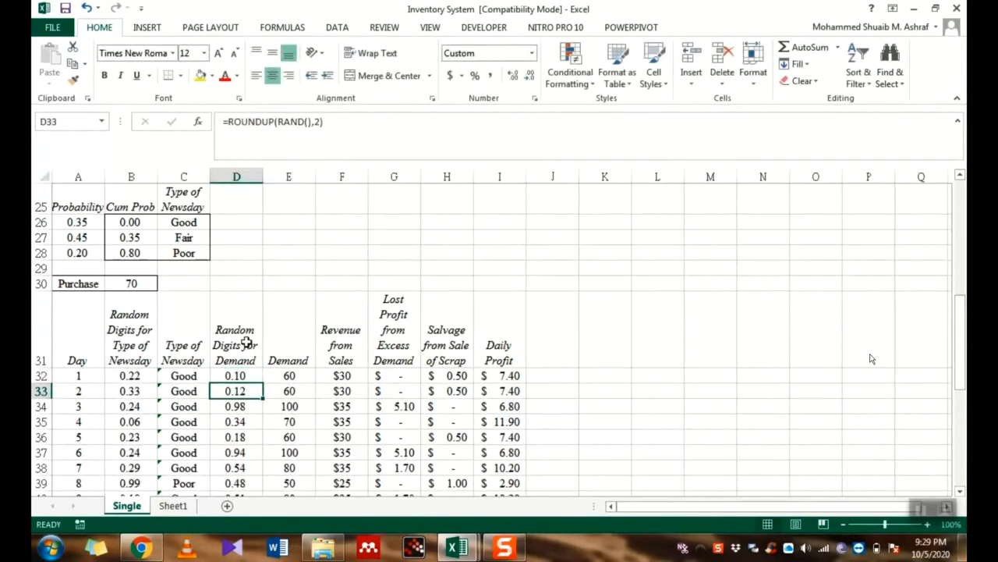
- Fill the Random Digits for Demand formula from D32 down through the table's day rows
click(245, 376)
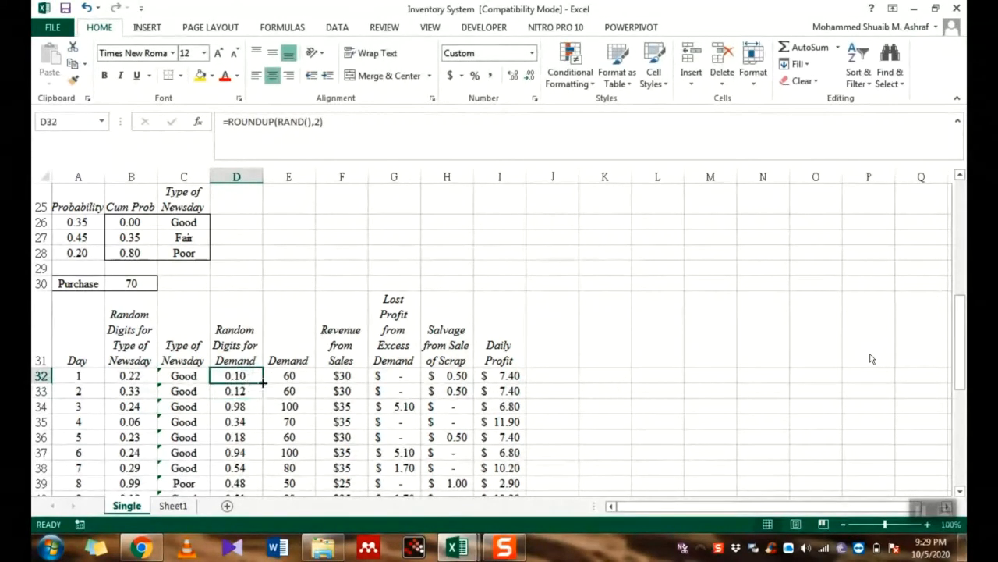
drag(263, 382, 256, 405)
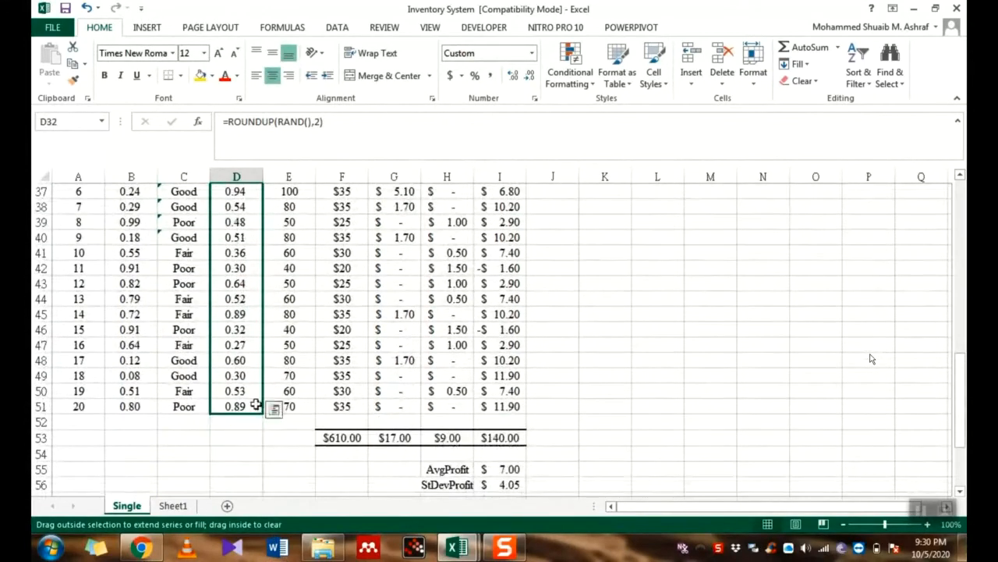
scroll(263, 408, up, 4)
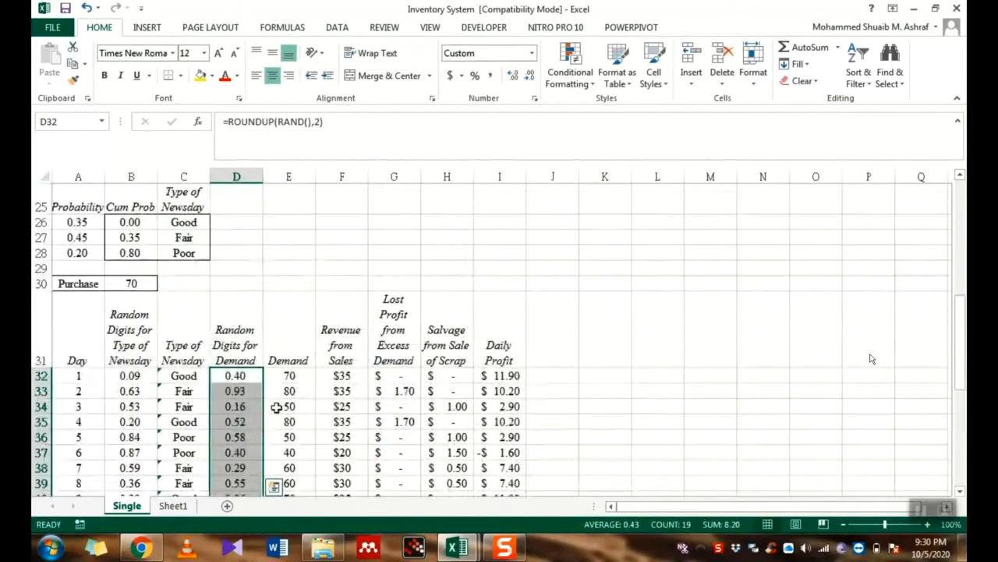
- Examine the Demand formula in E32 together with the first day's newsday type in C32 and demand random digit in D32
click(287, 376)
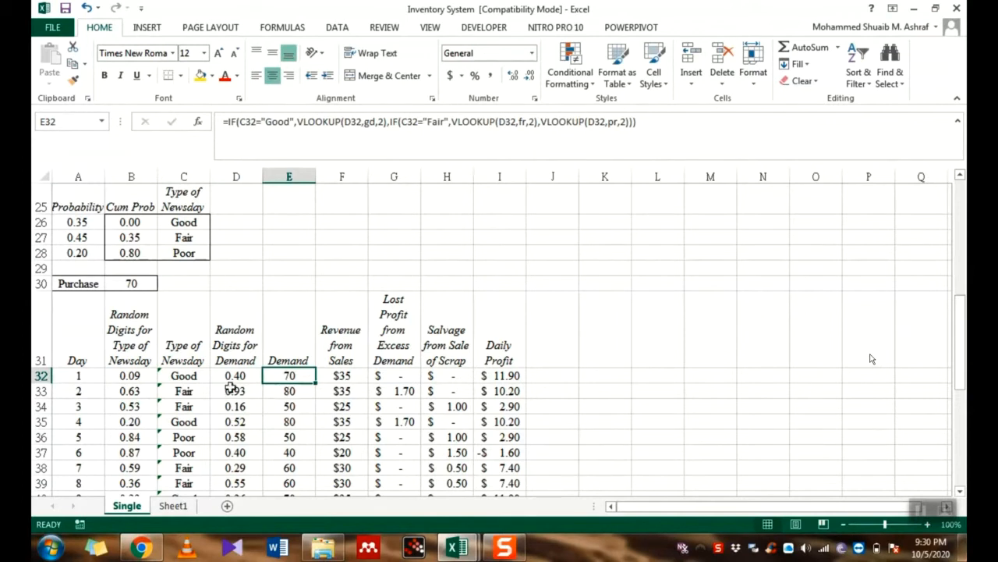
click(78, 377)
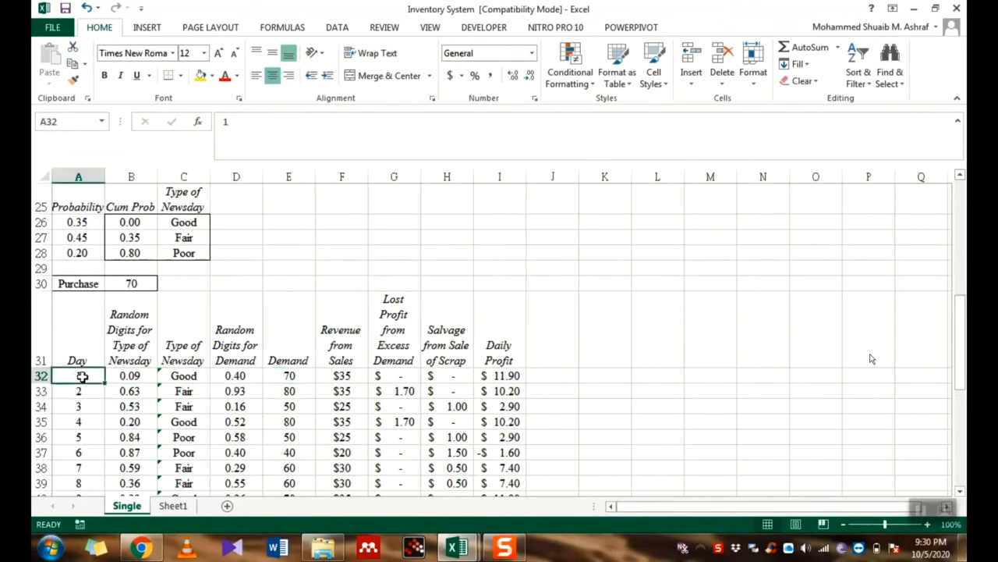
click(223, 378)
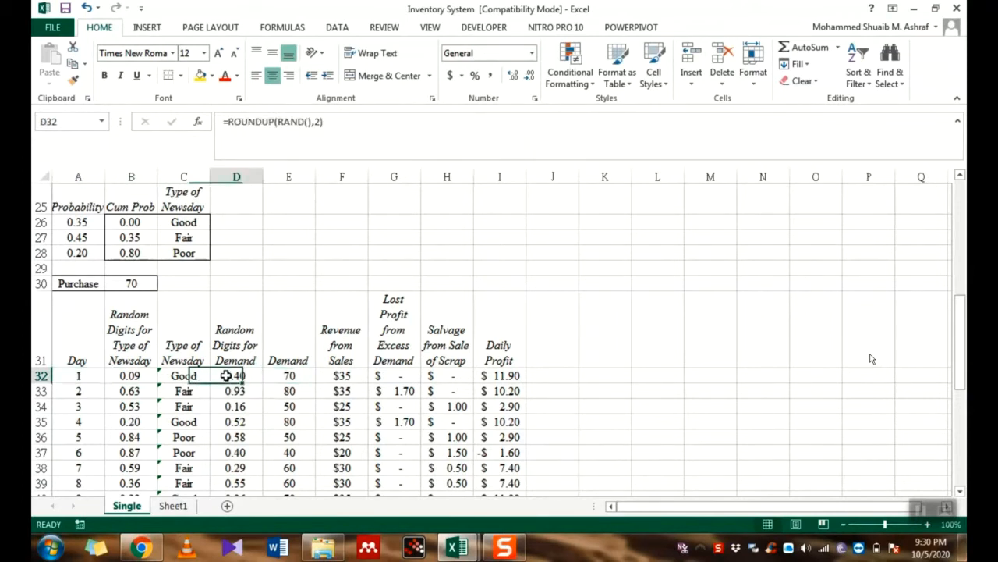
click(287, 376)
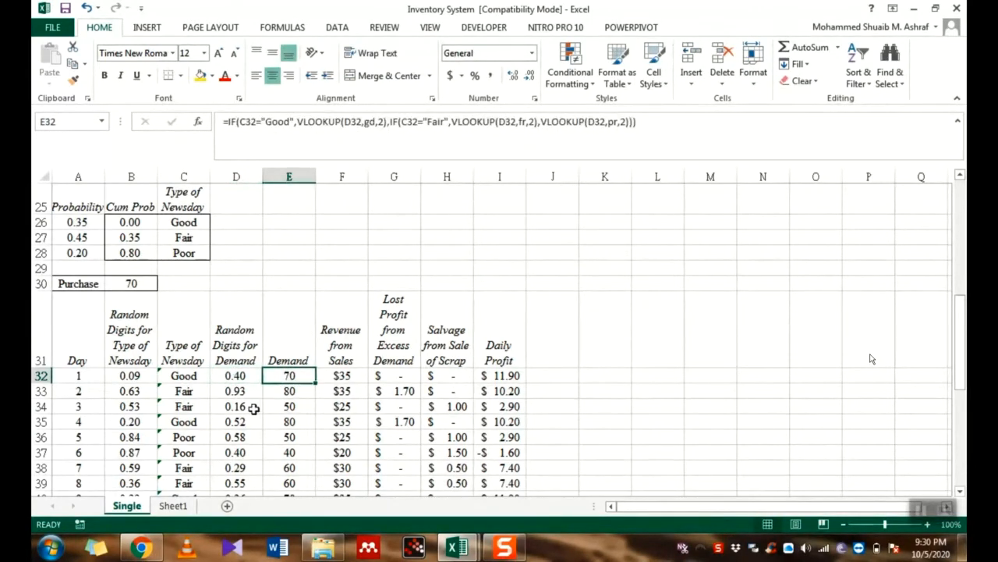
click(171, 377)
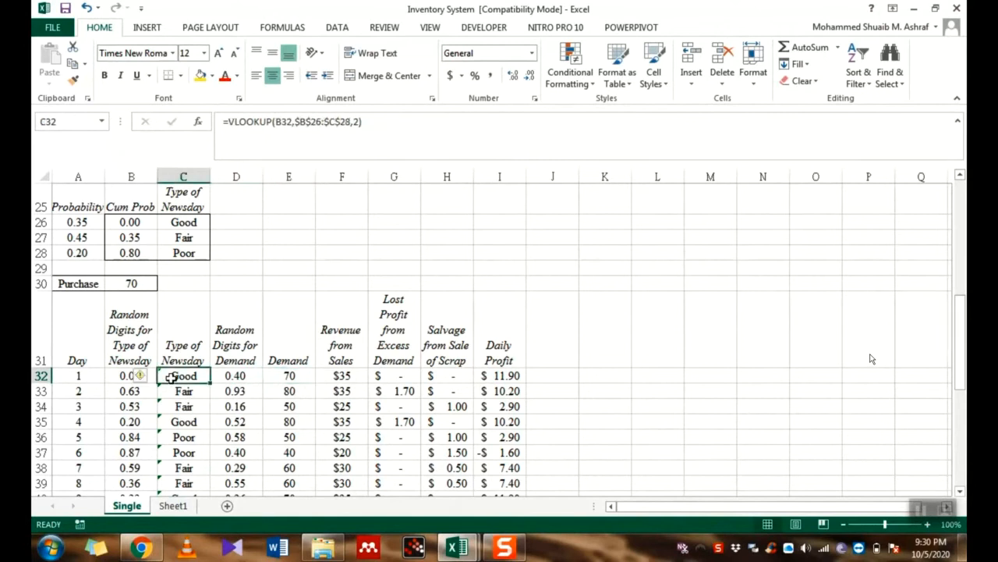
click(235, 377)
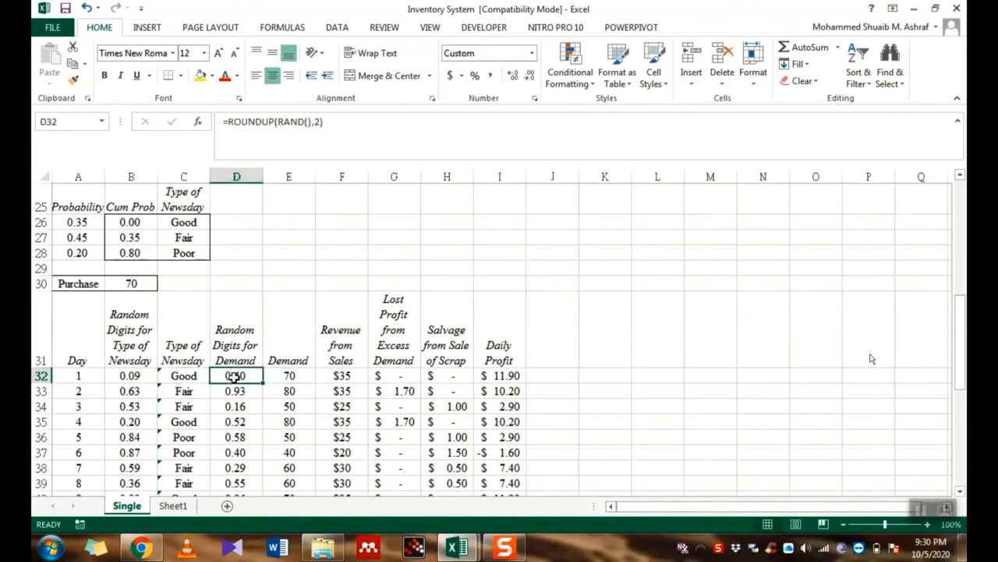
click(275, 377)
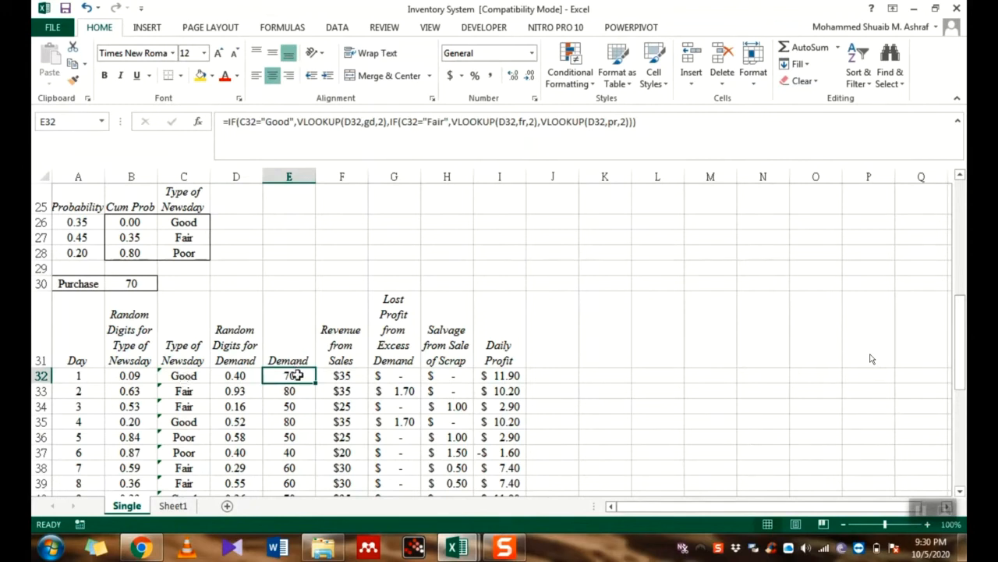
- Inspect the gd lookup range E17:F23 for Good newsdays and the "Fair" condition in the E32 Demand formula
scroll(302, 373, up, 5)
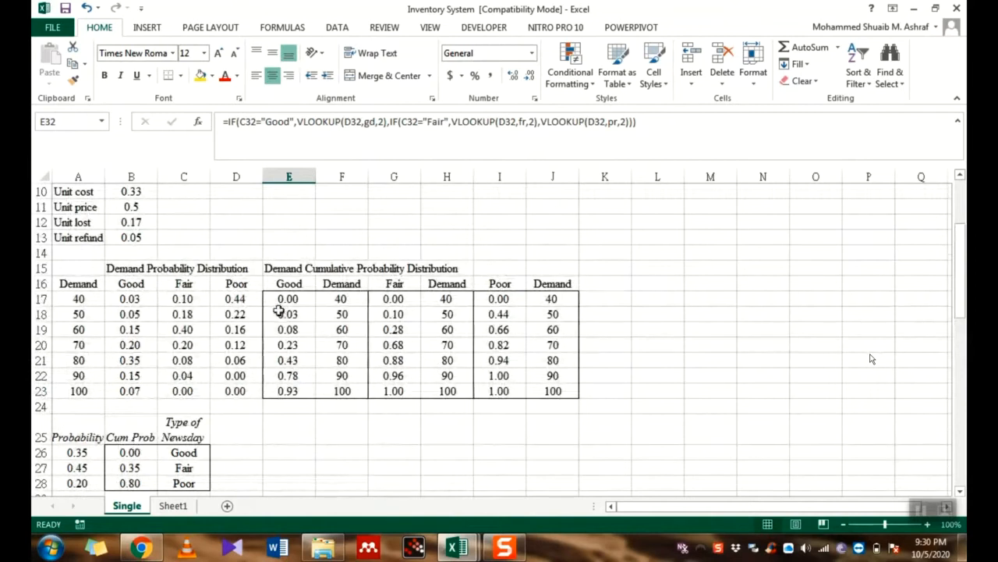
drag(281, 299, 332, 392)
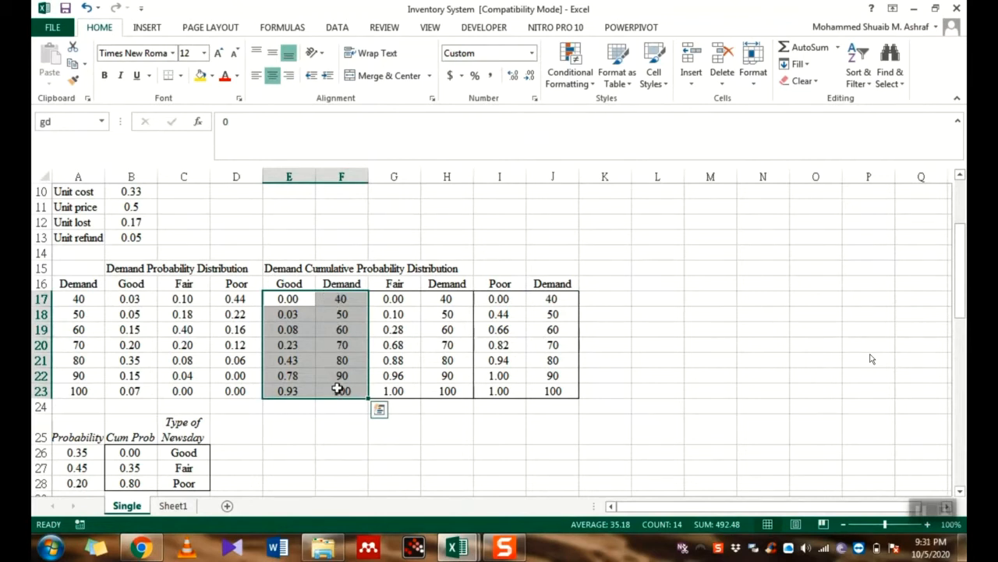
scroll(336, 382, down, 4)
click(286, 422)
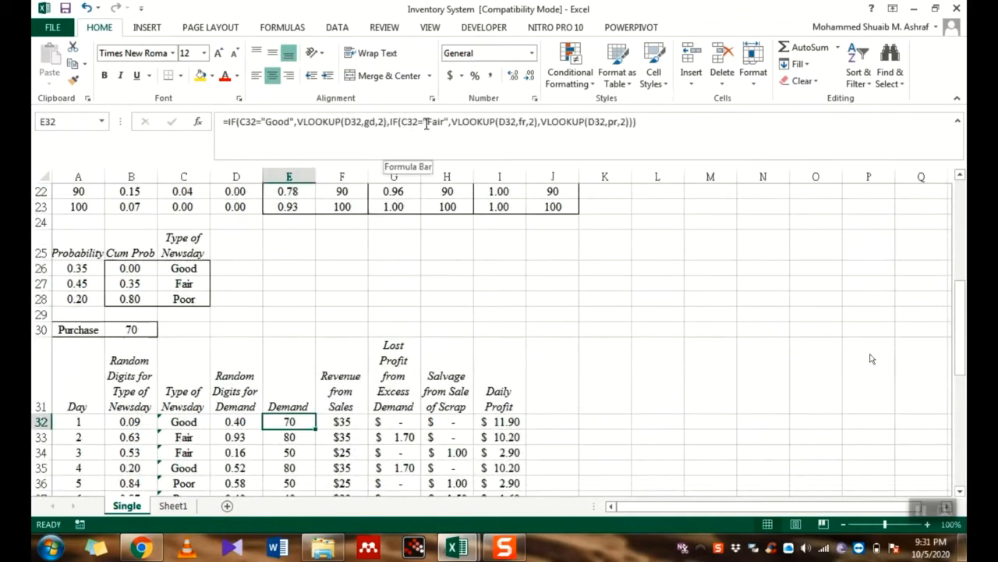
drag(426, 124, 437, 122)
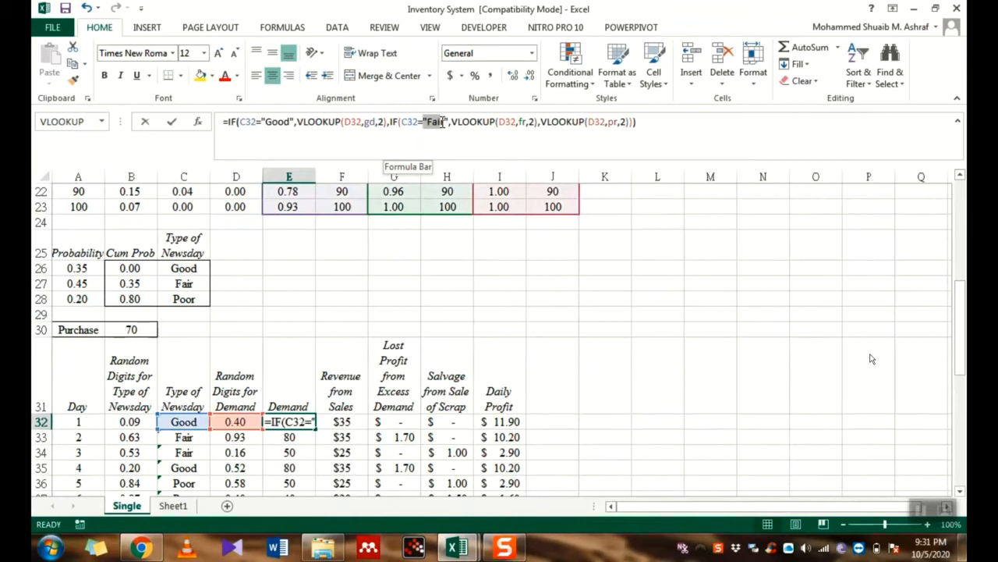
key(Escape)
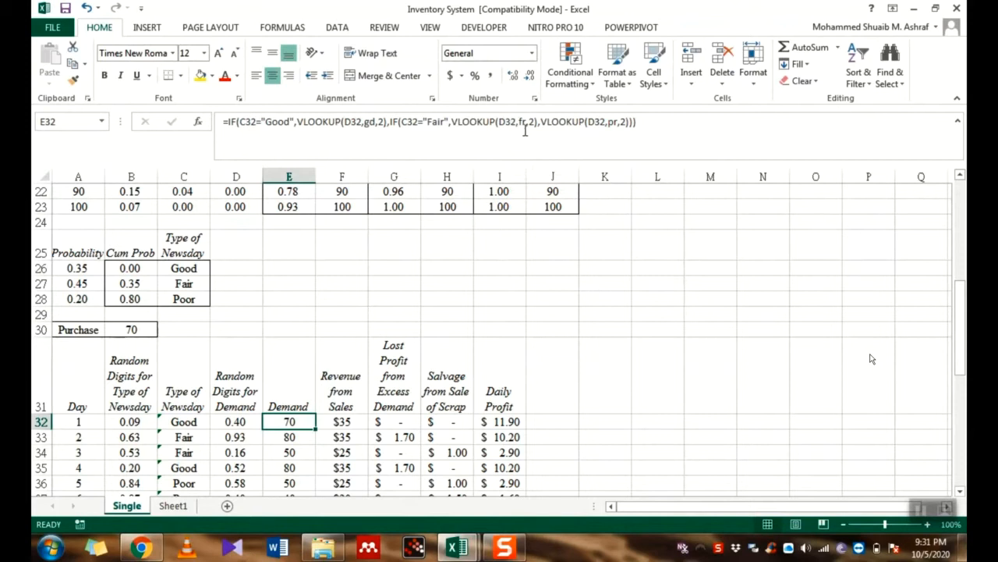
- Select the Fair cumulative probability and demand range G17:H23, view its New Name settings, and cancel
scroll(491, 252, up, 3)
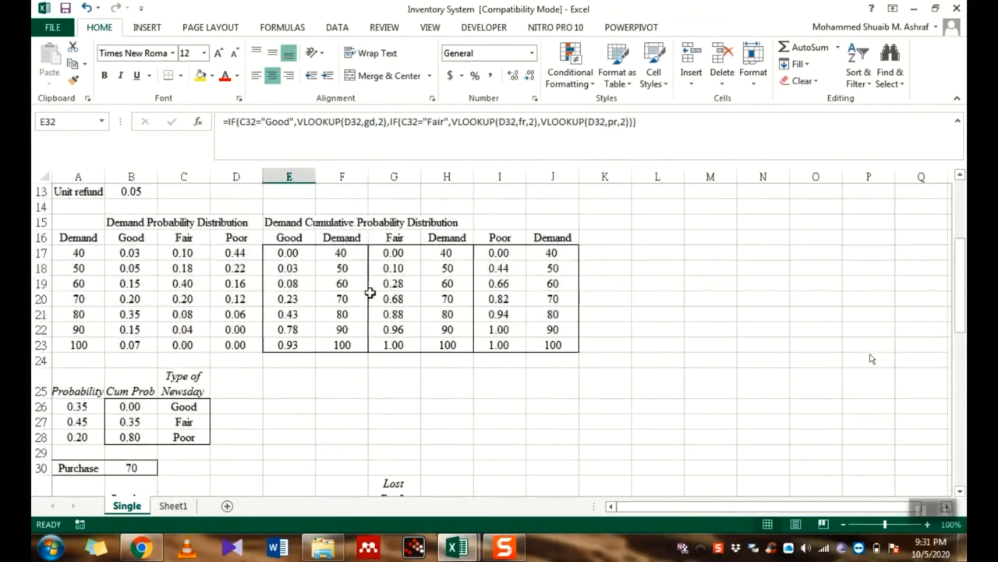
drag(390, 252, 449, 346)
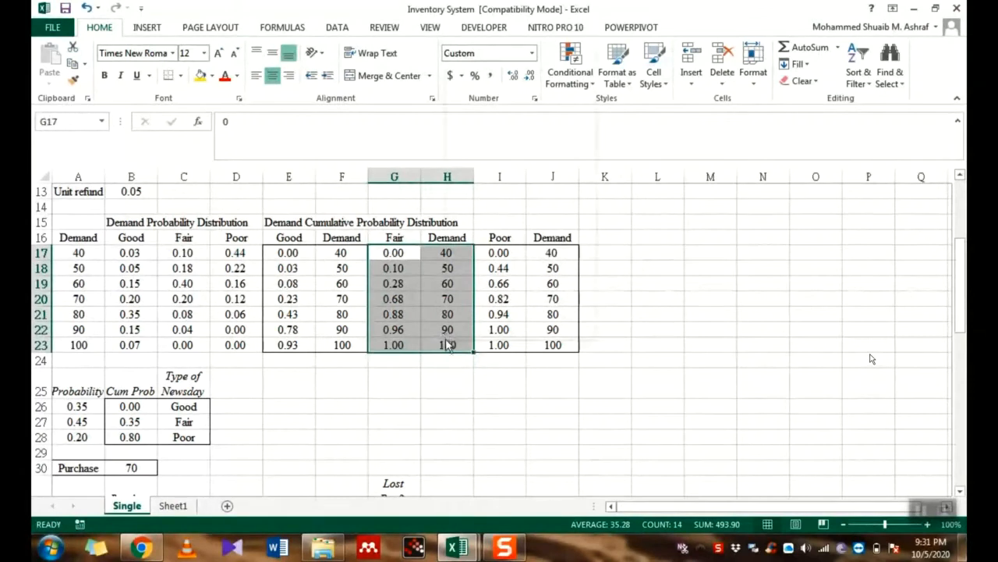
right_click(448, 346)
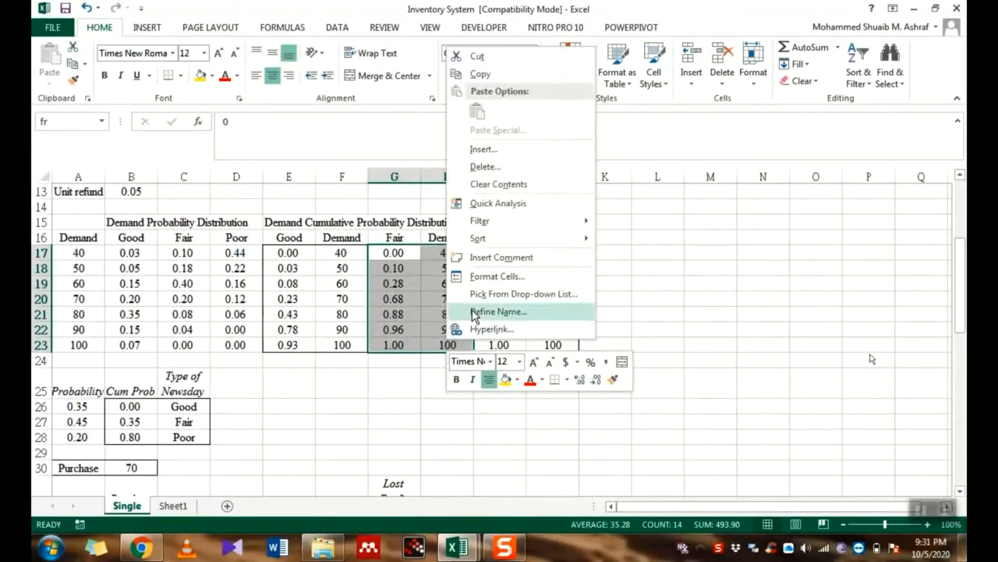
click(475, 312)
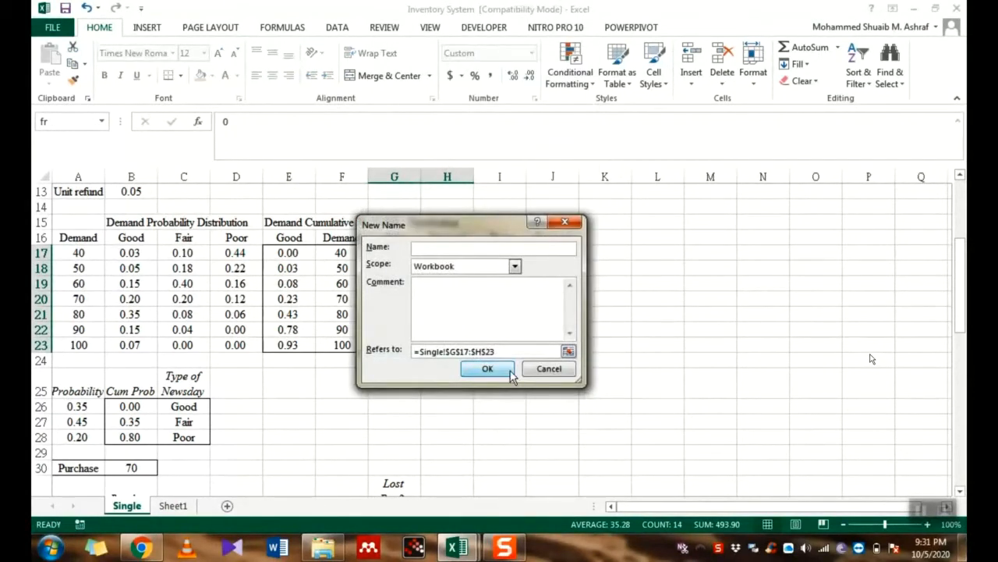
click(549, 368)
click(478, 404)
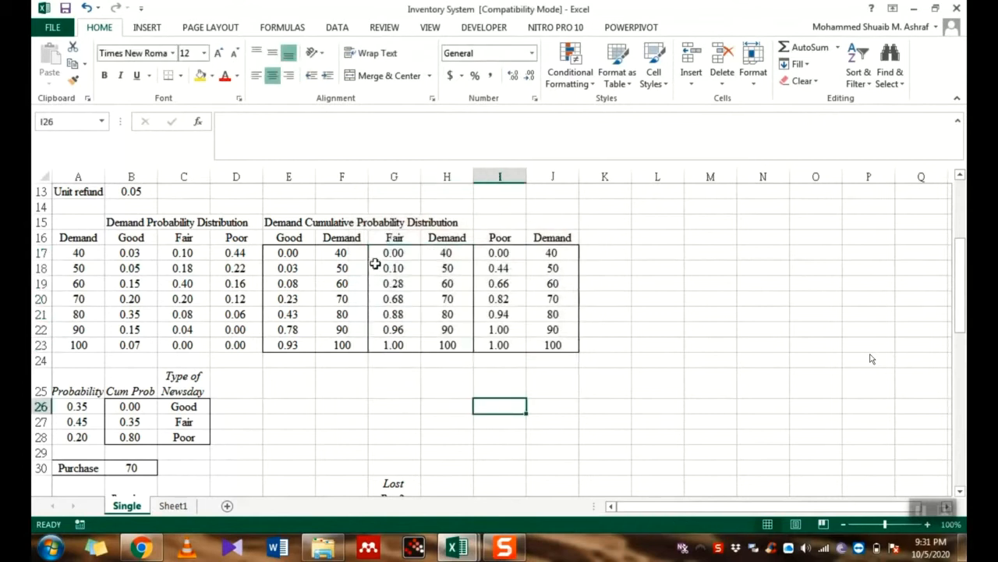
drag(388, 239, 455, 347)
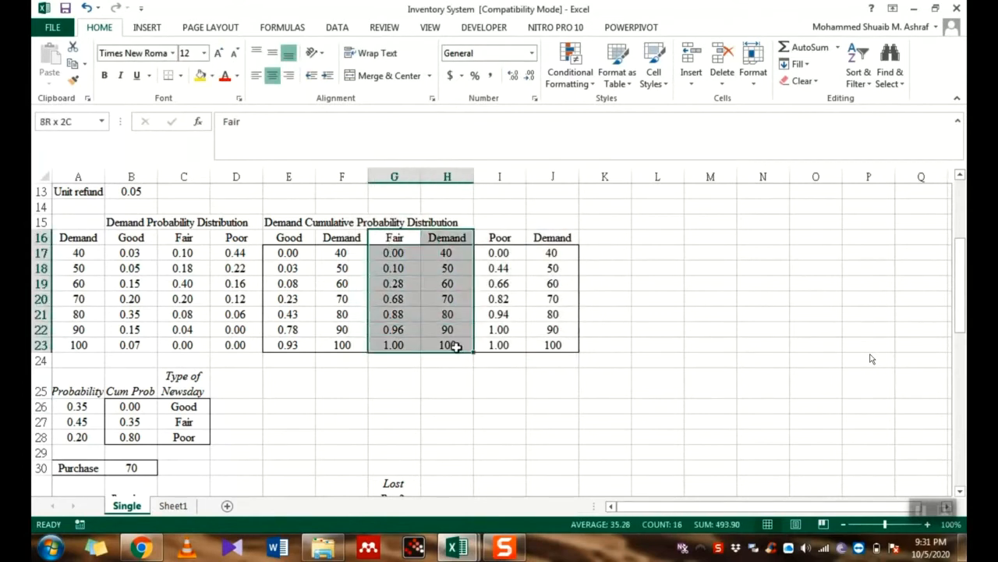
right_click(435, 322)
click(460, 287)
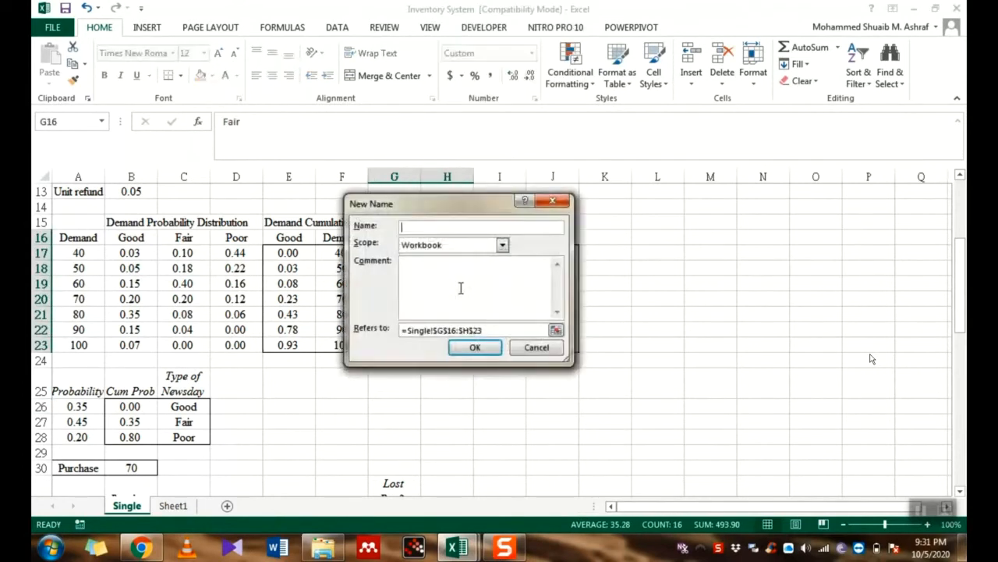
click(536, 349)
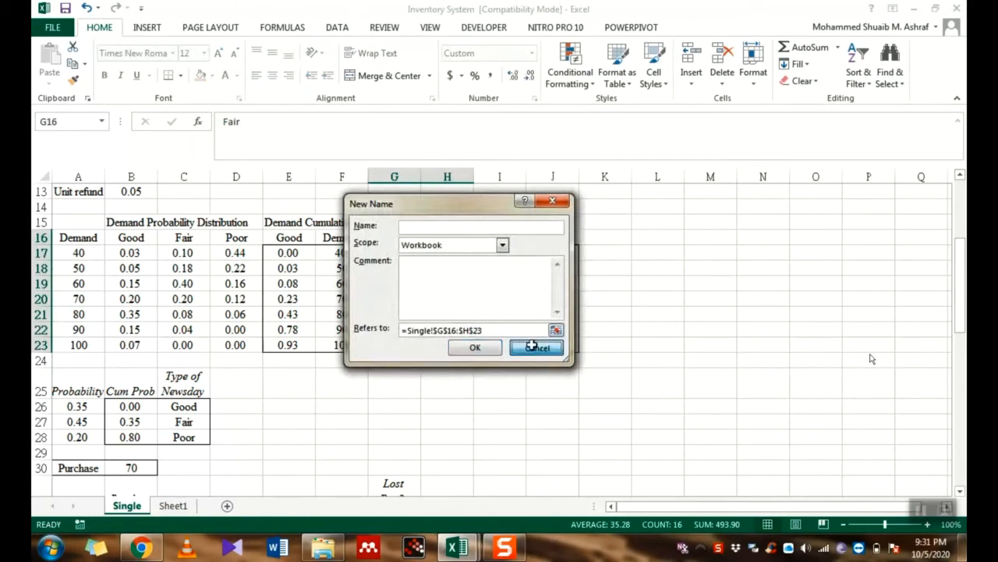
- Reselect the Fair lookup values in G17:H23 without the headers, check the New Name reference for them, and dismiss it
click(390, 267)
drag(386, 255, 449, 347)
right_click(378, 290)
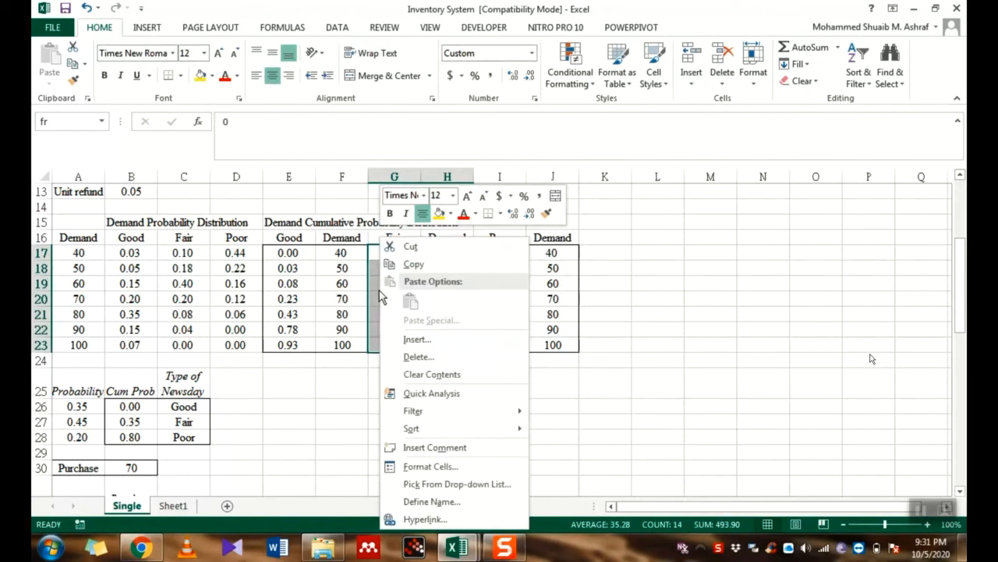
click(425, 500)
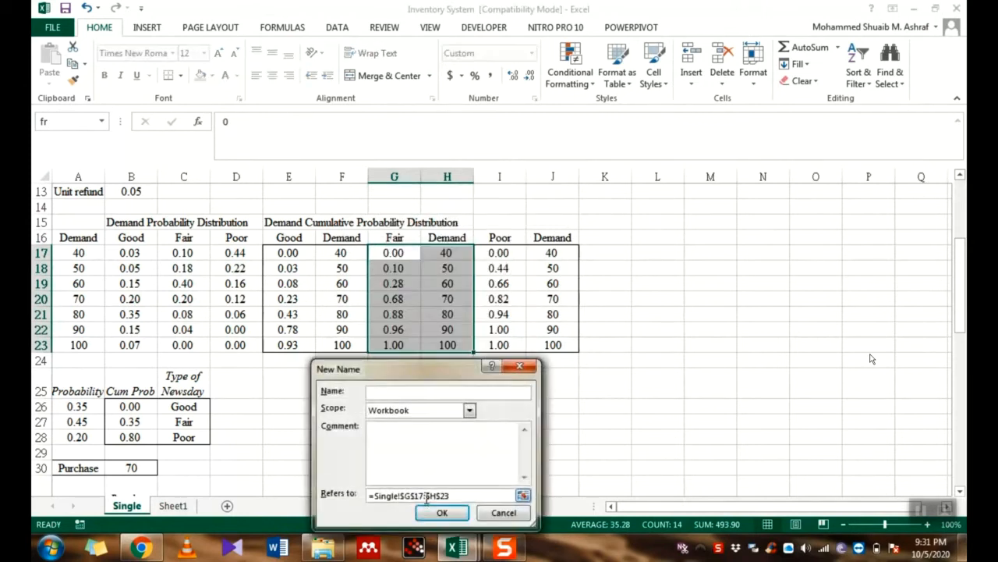
click(516, 364)
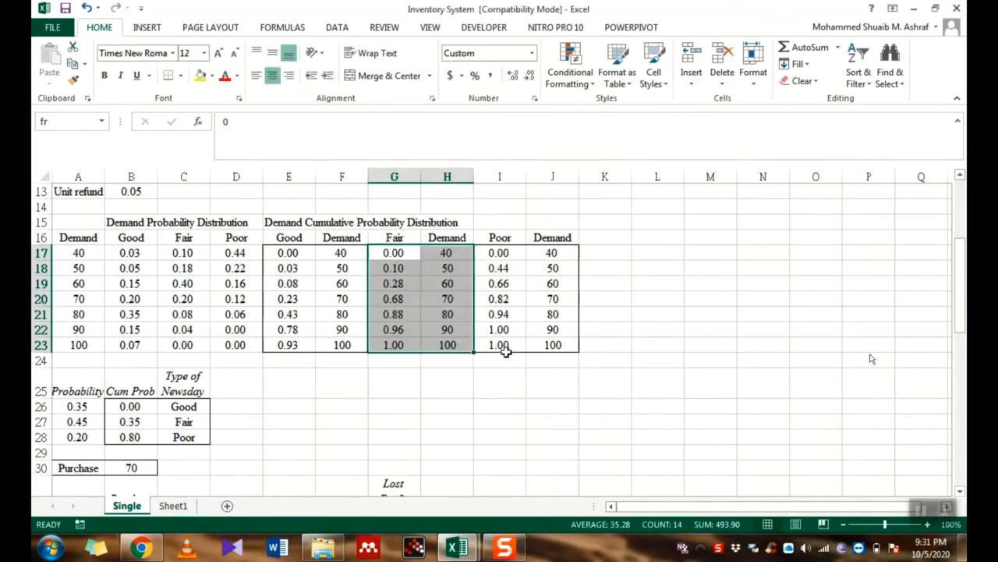
- Examine the fr reference in the E32 Demand formula and match it to the Fair lookup range G17:H23
scroll(386, 435, down, 3)
click(287, 421)
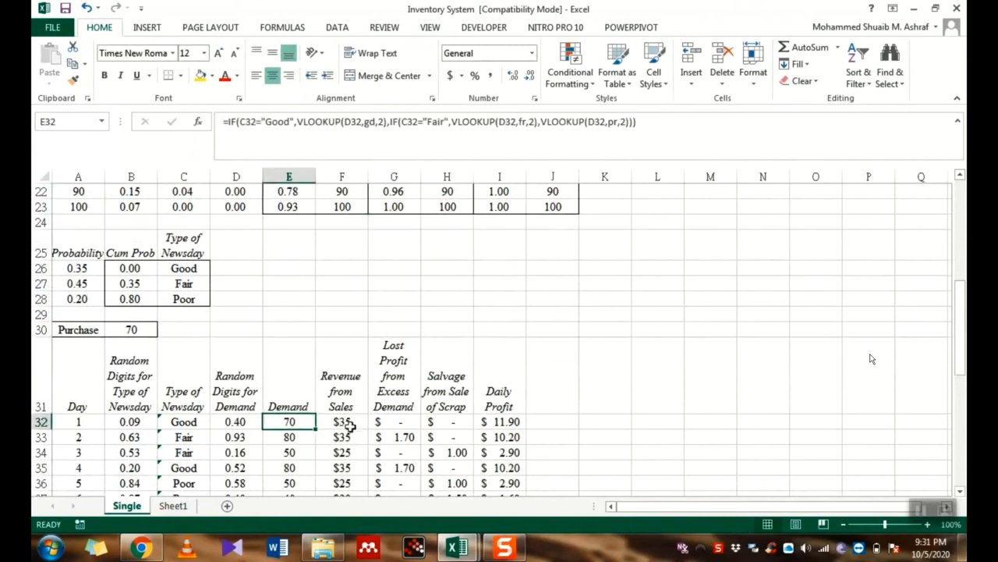
click(523, 125)
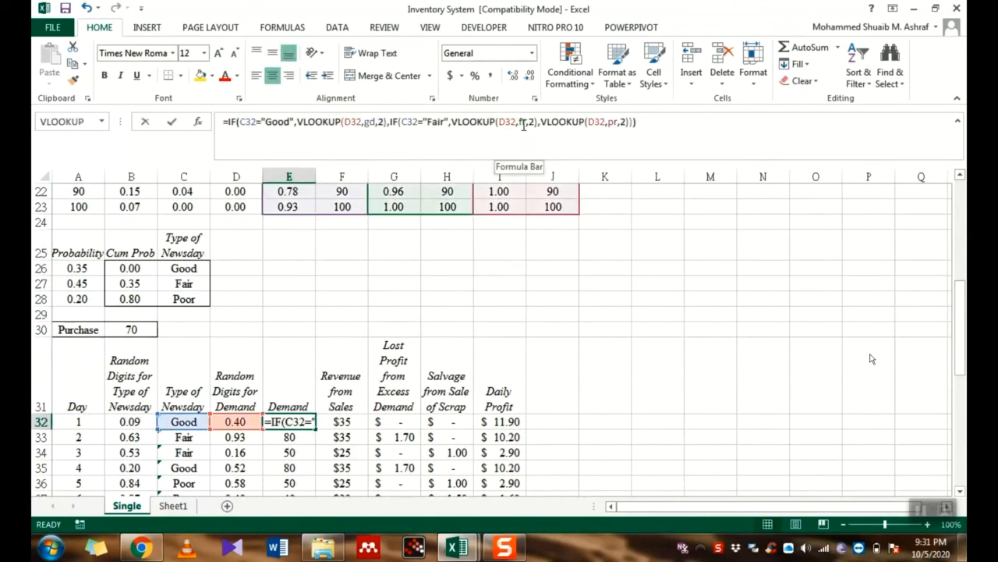
click(440, 284)
scroll(440, 284, up, 5)
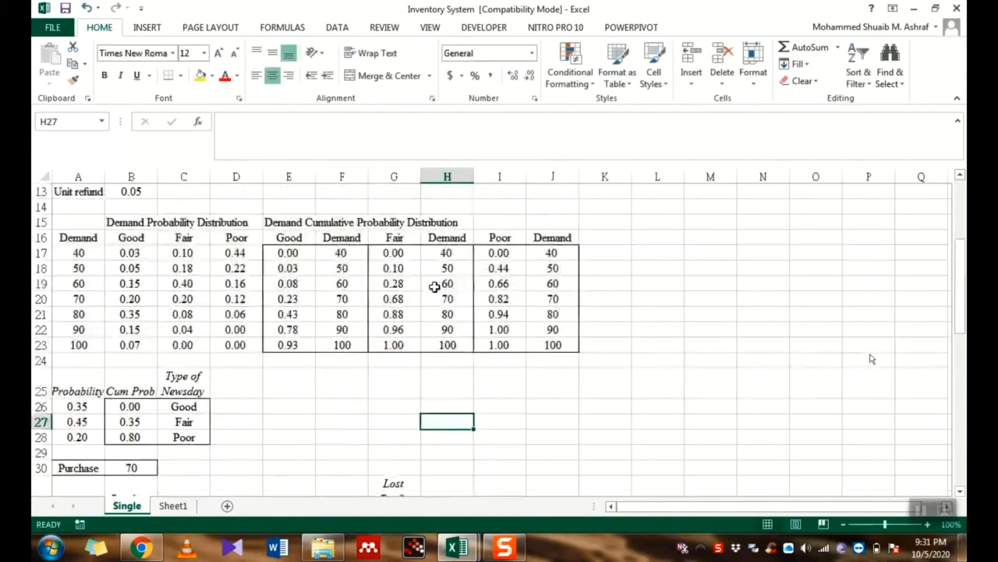
drag(388, 378, 448, 470)
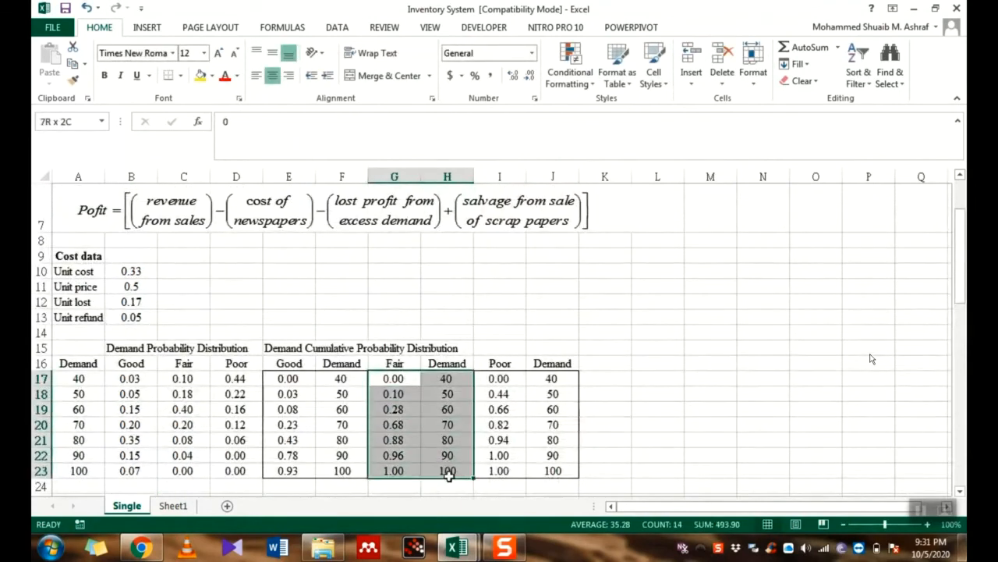
scroll(454, 429, down, 4)
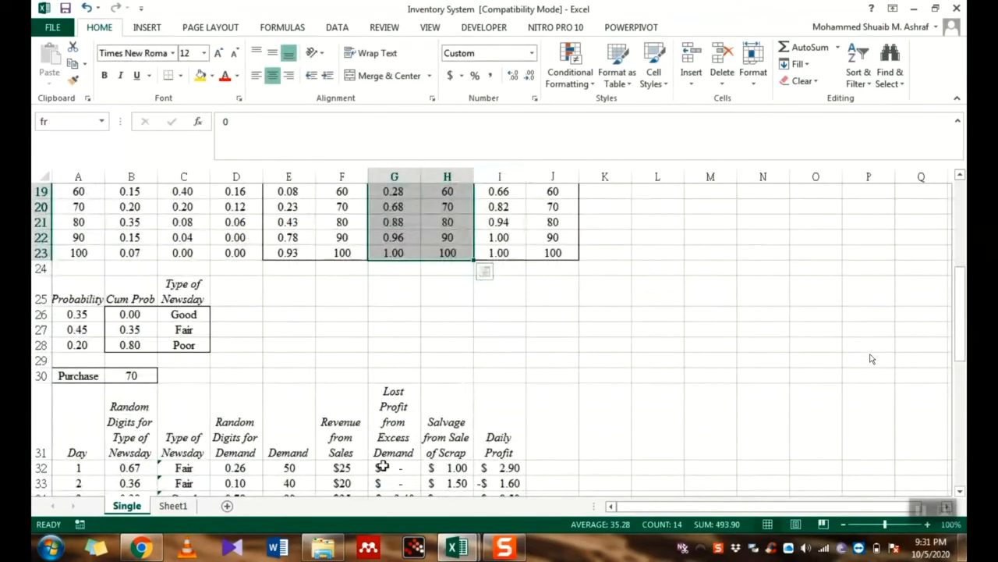
- Check the column index 2 of the fr lookup in E32 against the Fair and Demand columns, leaving the formula unedited
scroll(375, 441, down, 2)
click(290, 376)
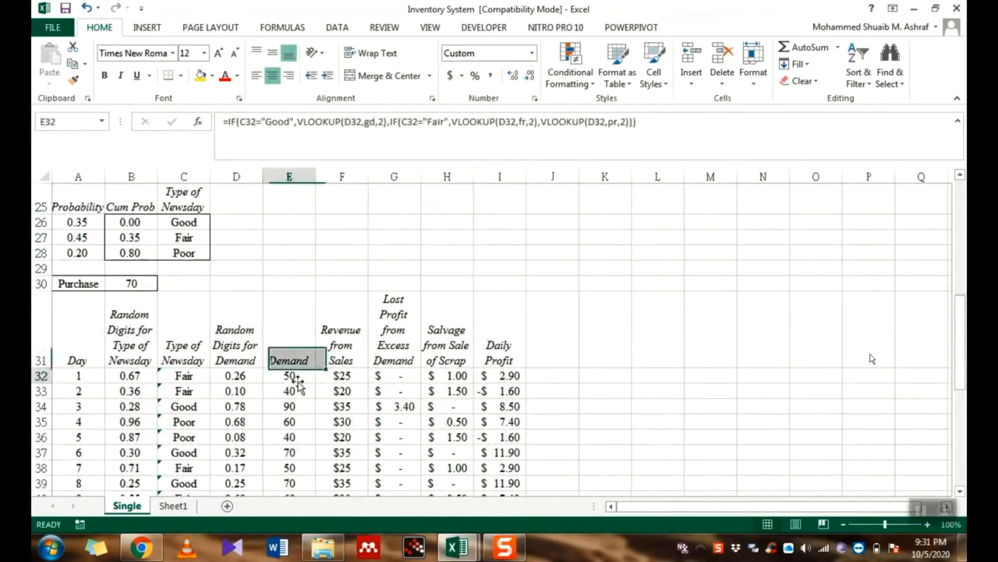
click(533, 125)
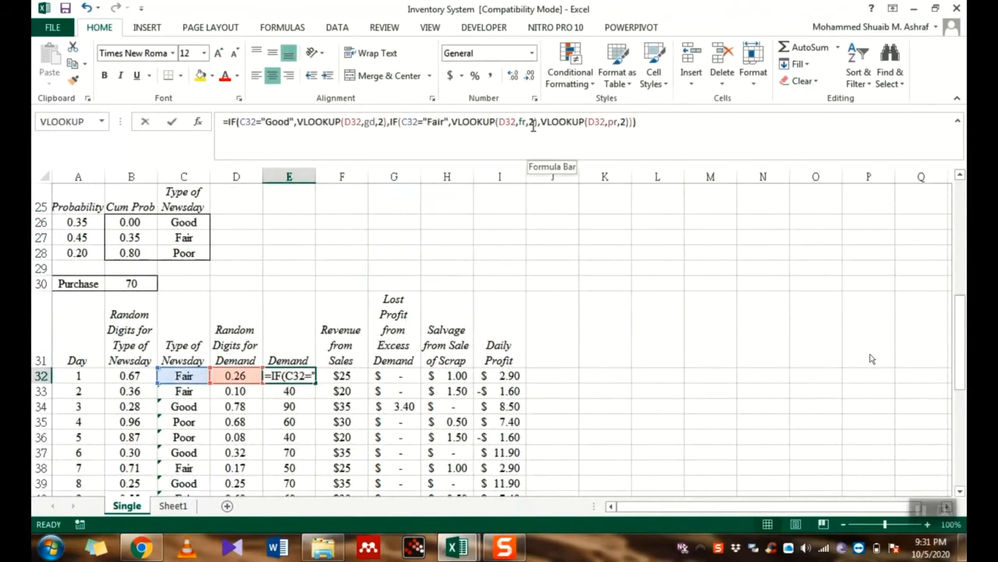
click(445, 267)
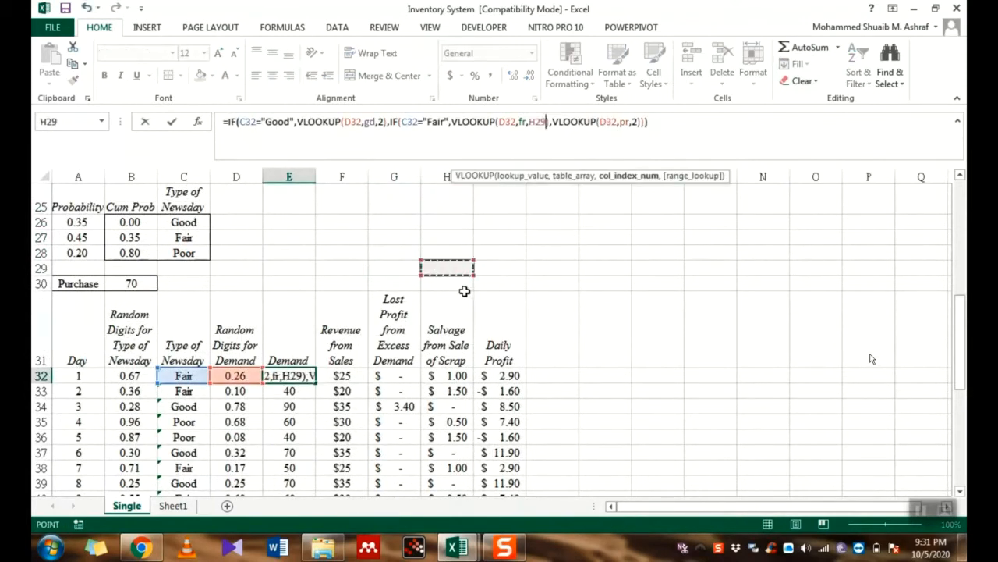
key(Escape)
scroll(468, 290, up, 3)
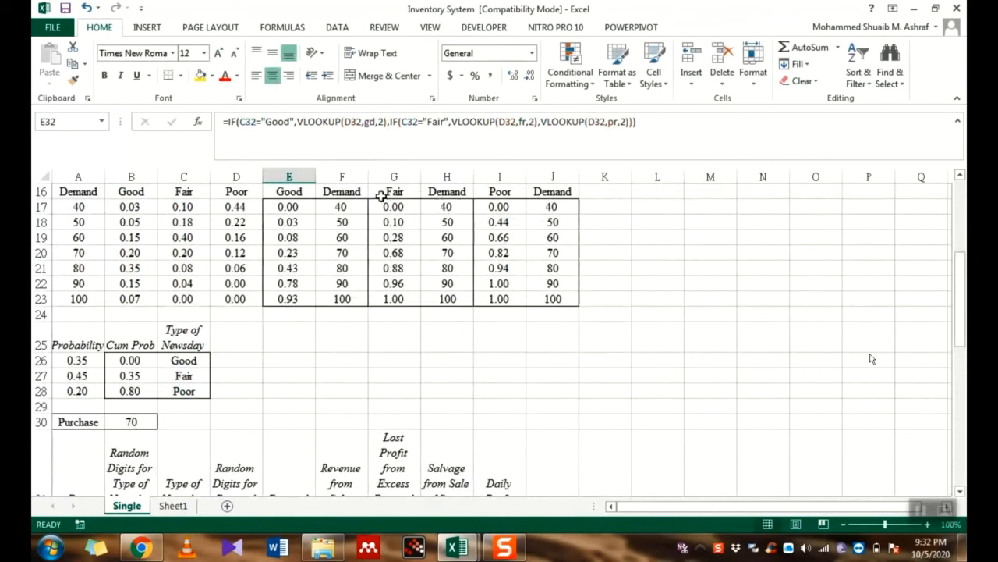
drag(390, 192, 447, 316)
scroll(445, 305, up, 4)
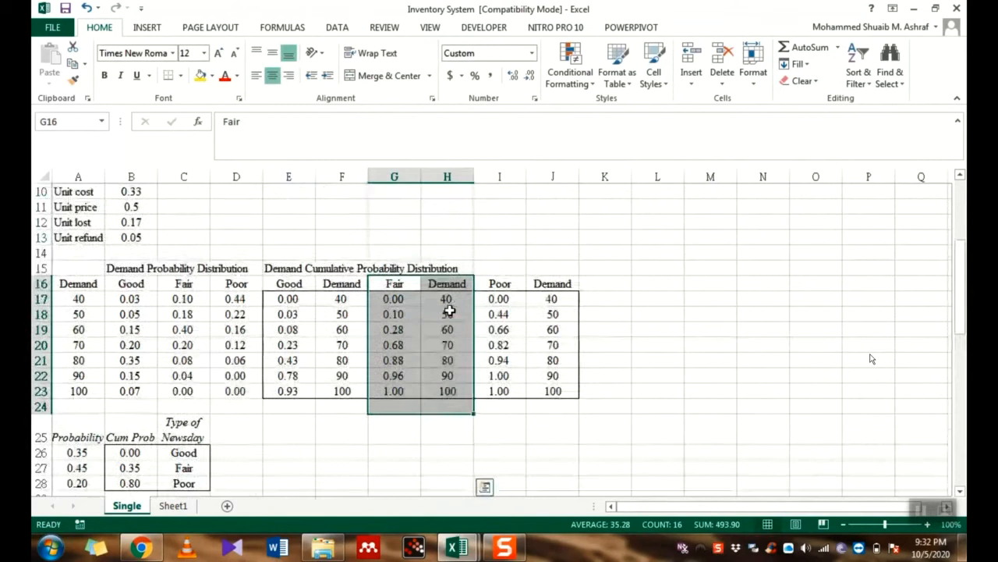
- Examine the Good cumulative probability and demand values in E17:F23 alongside the first day's newsday type
scroll(355, 409, down, 3)
click(355, 409)
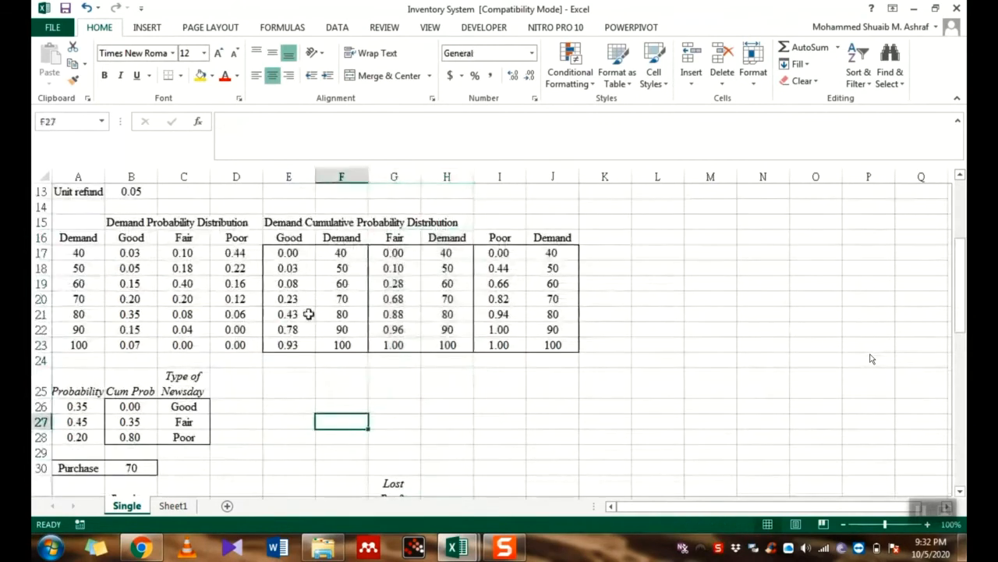
click(286, 237)
click(283, 317)
drag(282, 253, 348, 346)
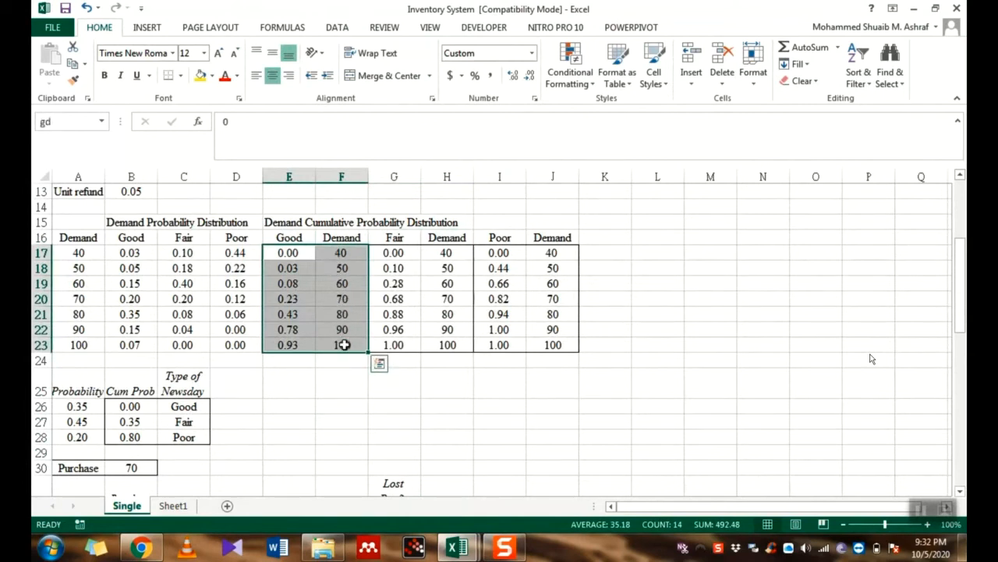
scroll(295, 363, down, 3)
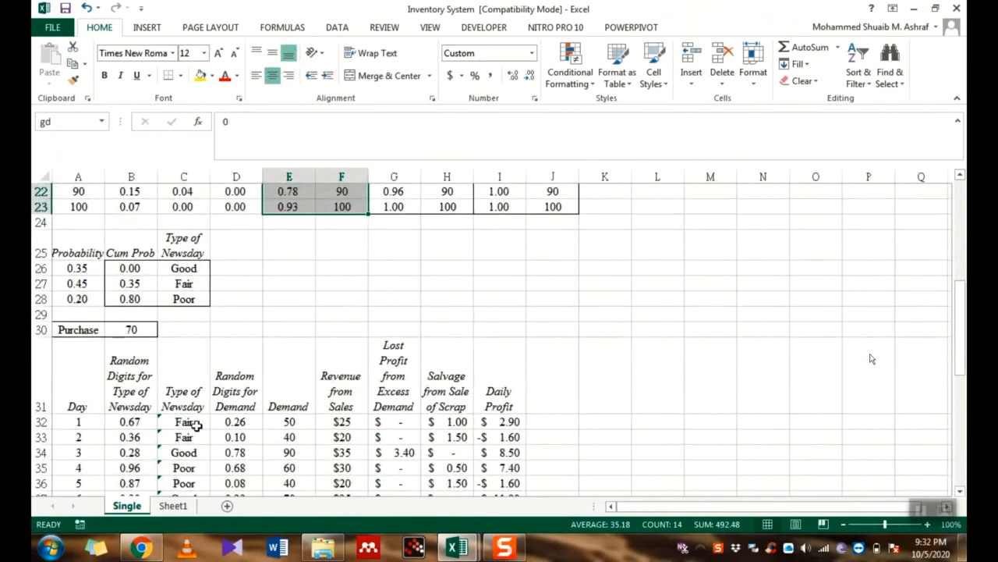
scroll(317, 365, up, 2)
scroll(317, 366, up, 1)
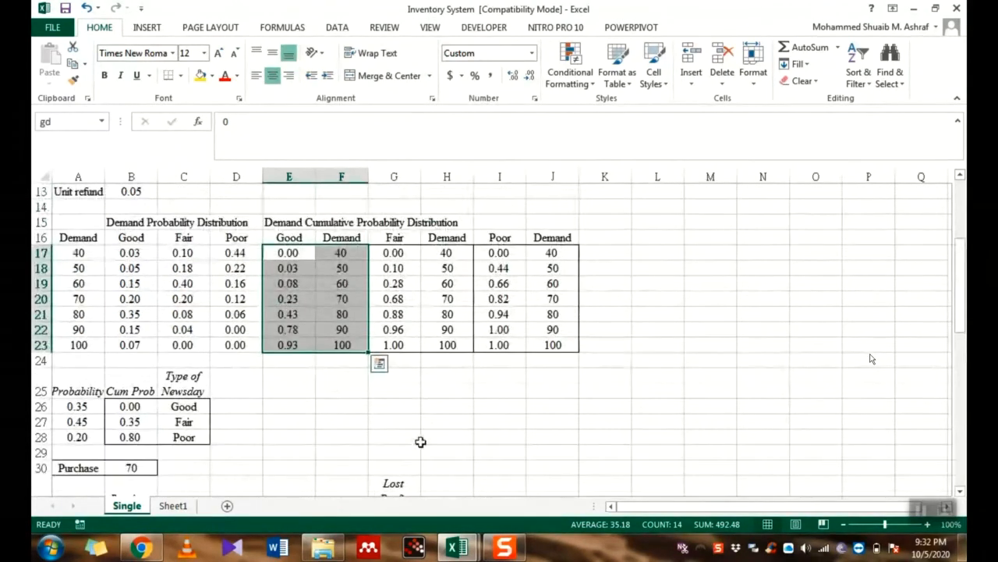
- Review the "Good" branch of the E32 Demand formula against its cumulative probability and demand columns E and F
scroll(421, 441, down, 2)
click(313, 466)
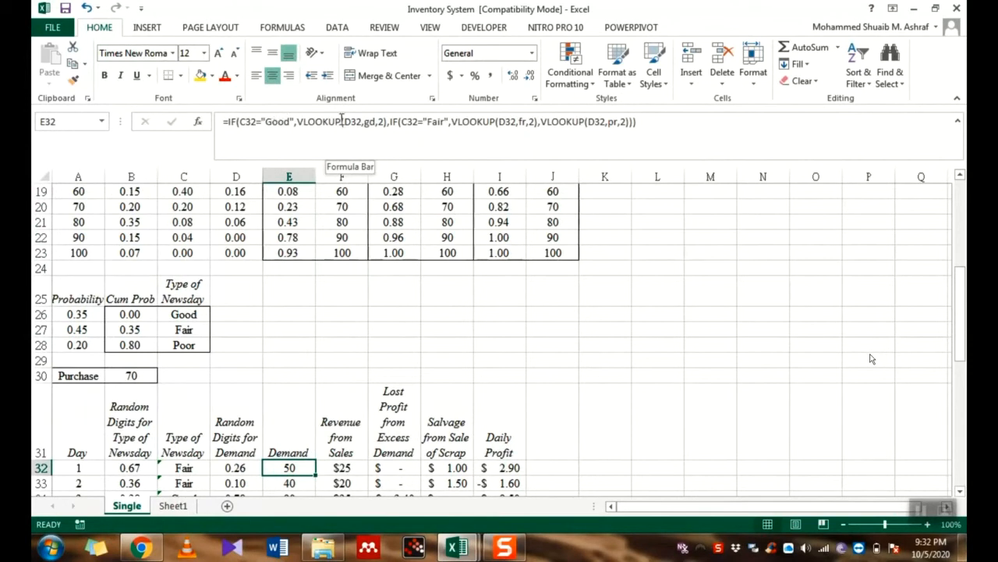
scroll(307, 274, up, 2)
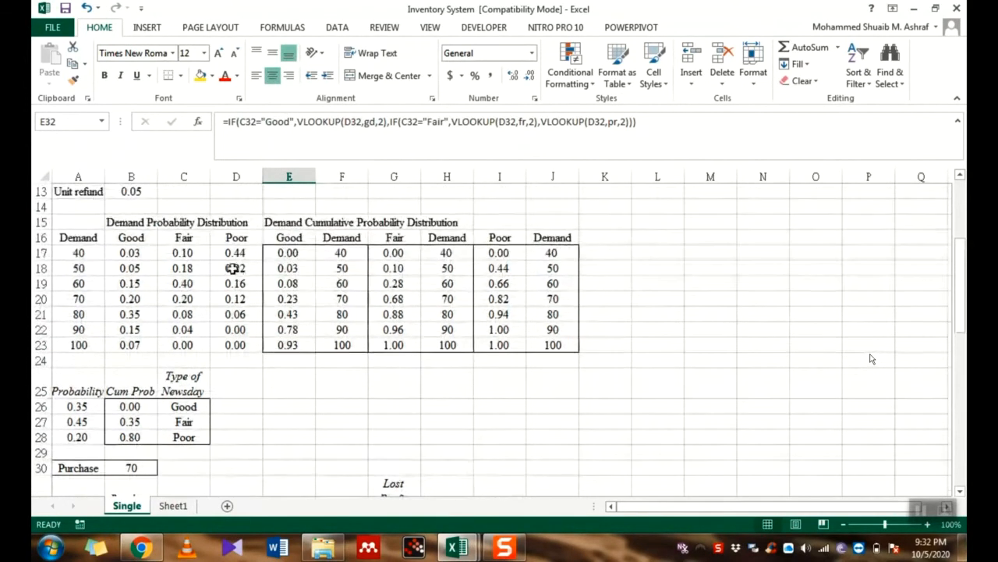
drag(287, 252, 343, 331)
scroll(327, 461, down, 2)
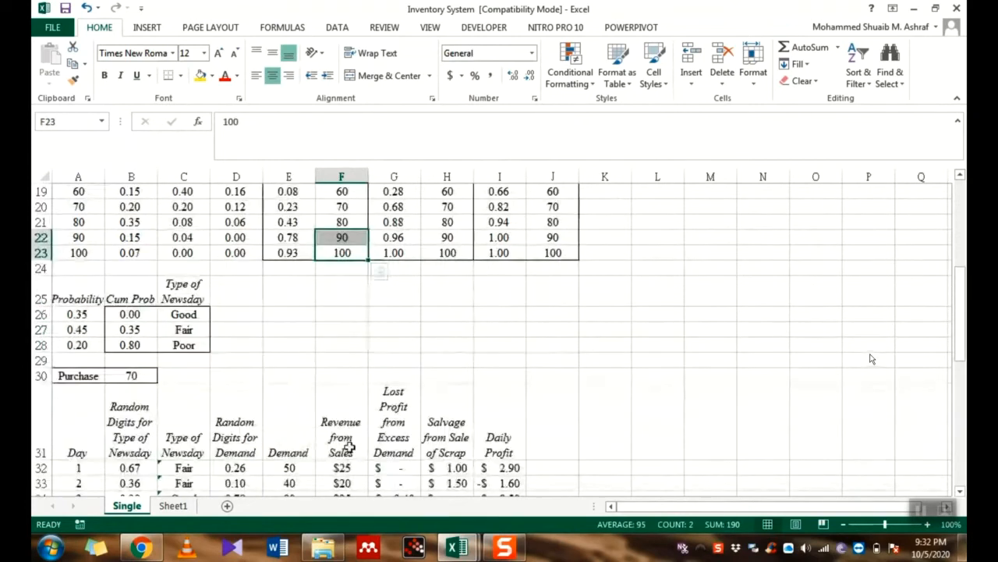
- Review the "Fair" branch of the E32 Demand formula against its lookup values in columns G and H
click(301, 471)
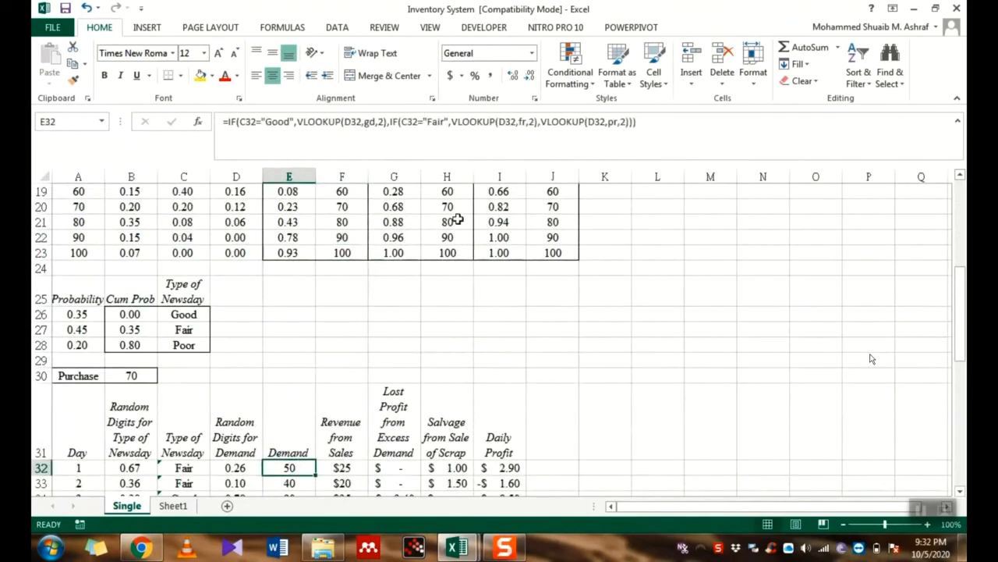
scroll(445, 270, up, 2)
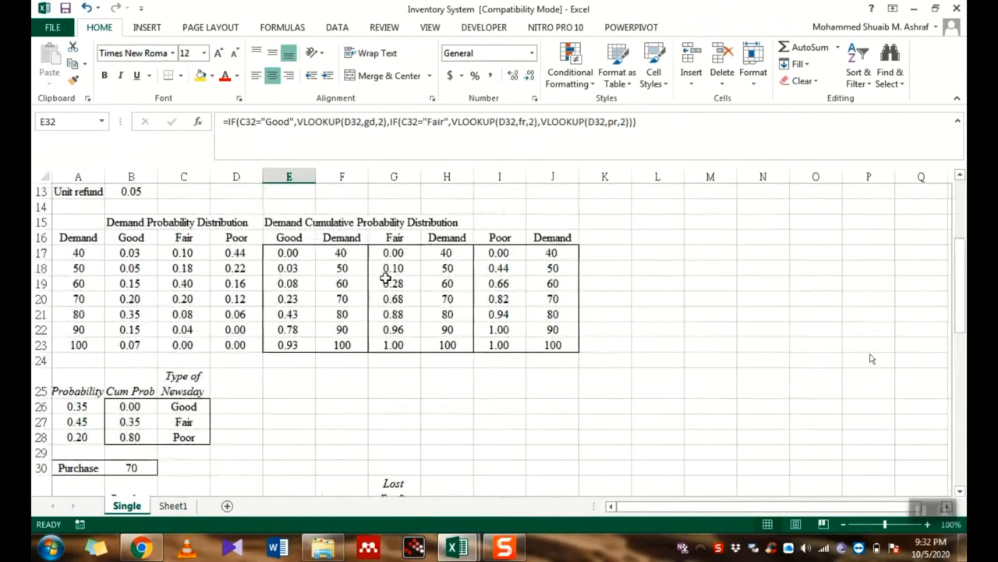
drag(393, 252, 465, 361)
scroll(468, 366, down, 3)
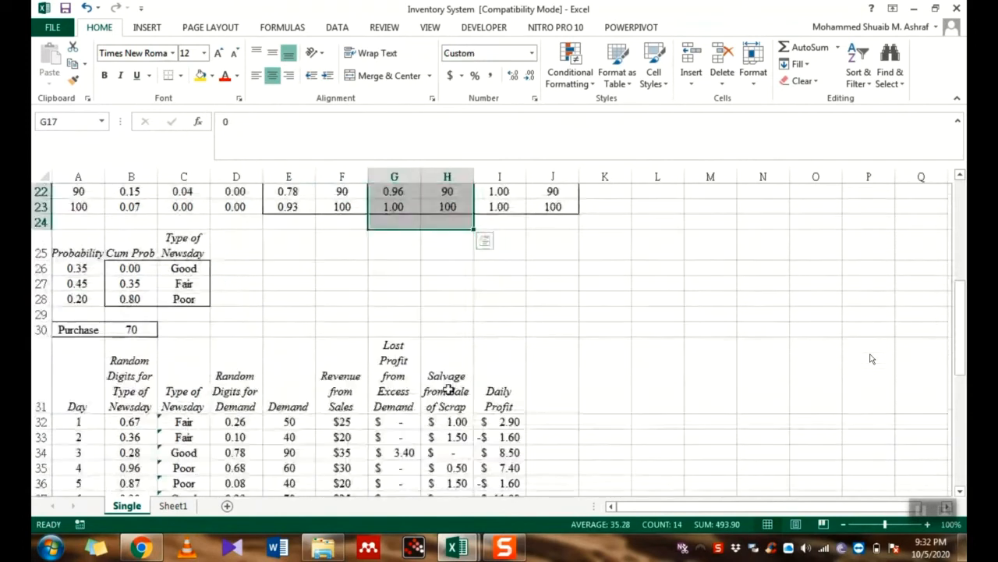
- Examine the final VLOOKUP on pr in the E32 formula and match it to the Poor lookup range I17:J23
click(300, 424)
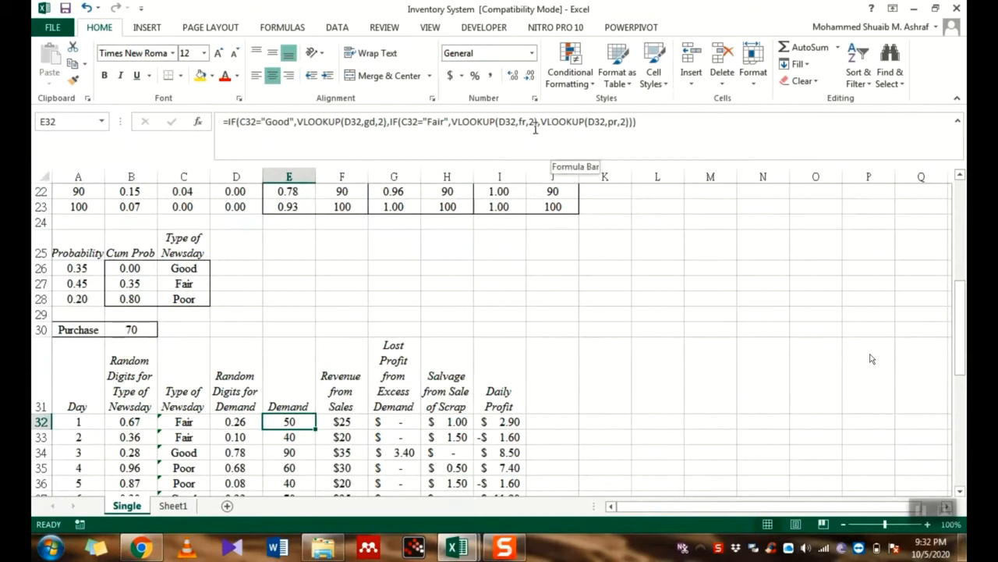
click(544, 123)
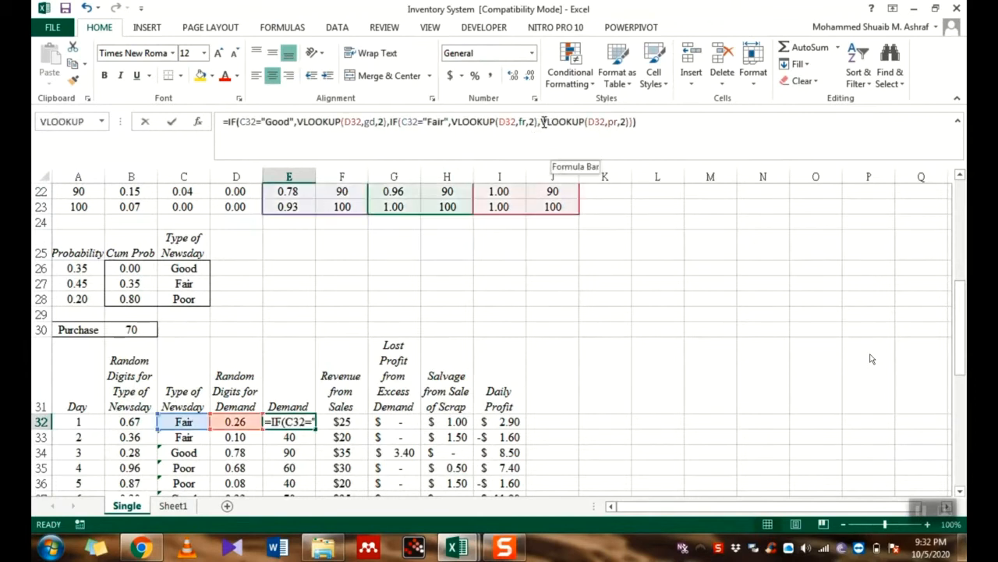
click(545, 309)
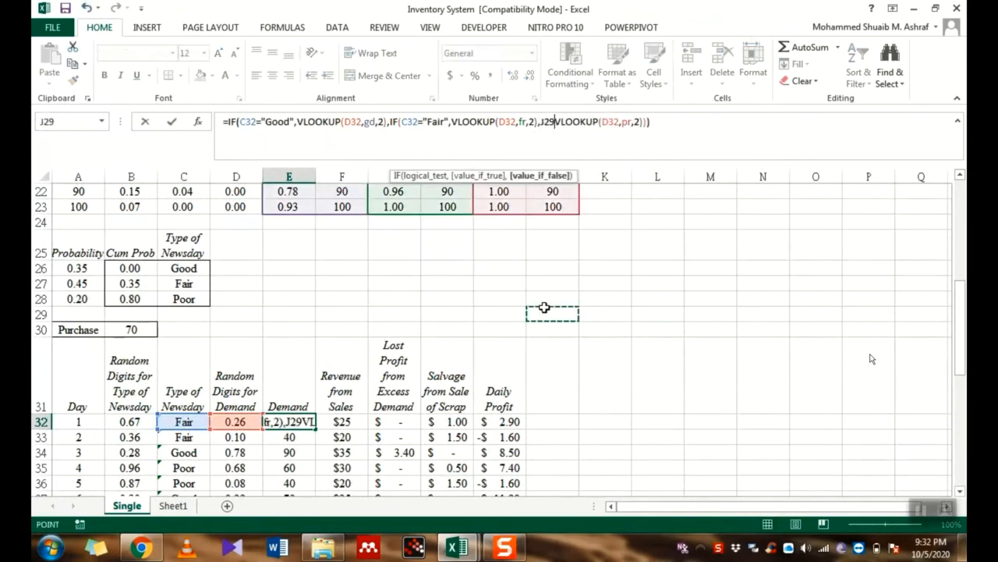
key(Escape)
scroll(546, 295, up, 3)
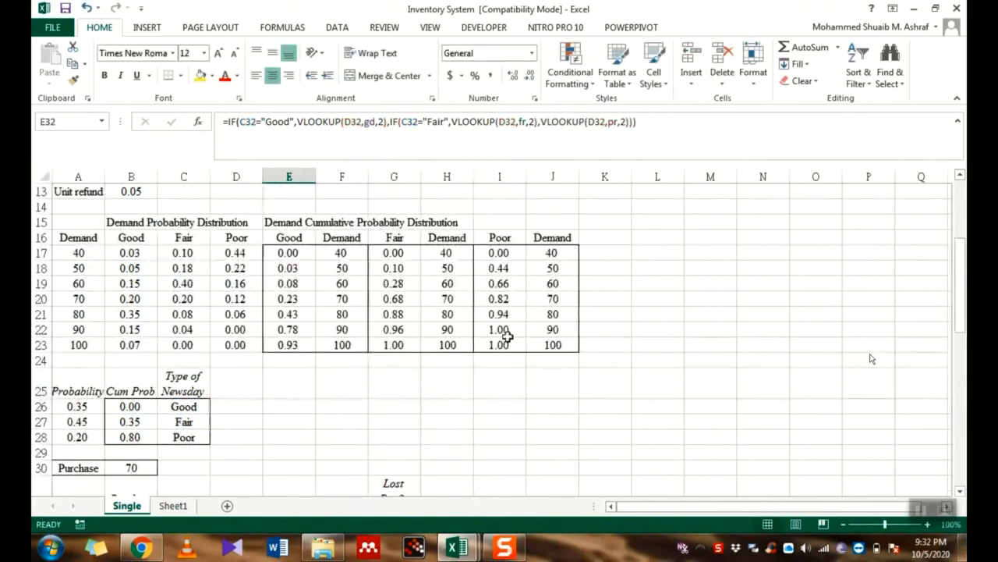
click(498, 254)
drag(550, 254, 564, 346)
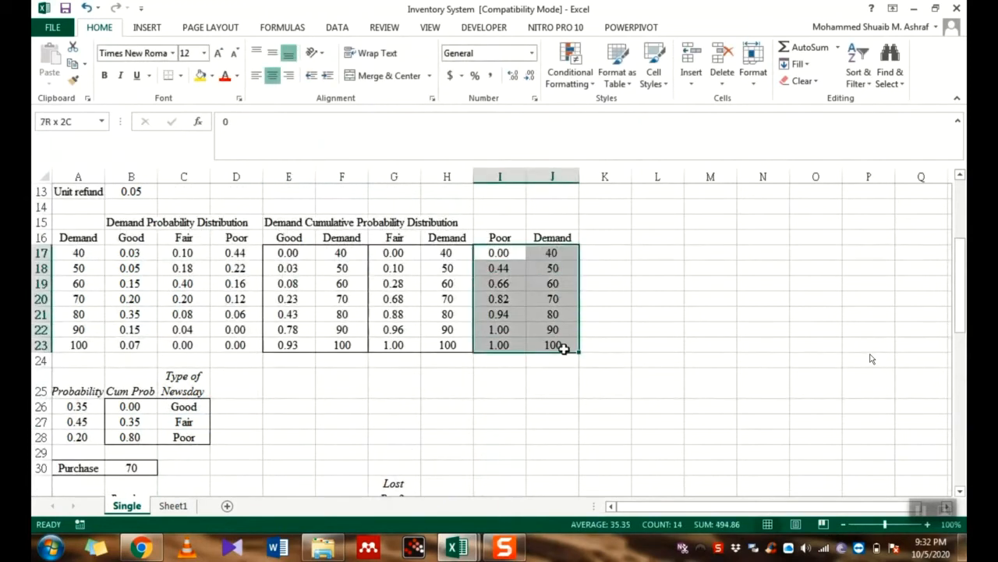
- Fill the Demand formula from E32 down to E51 for all 20 days and check the copied formula in E35
scroll(560, 328, down, 3)
click(295, 426)
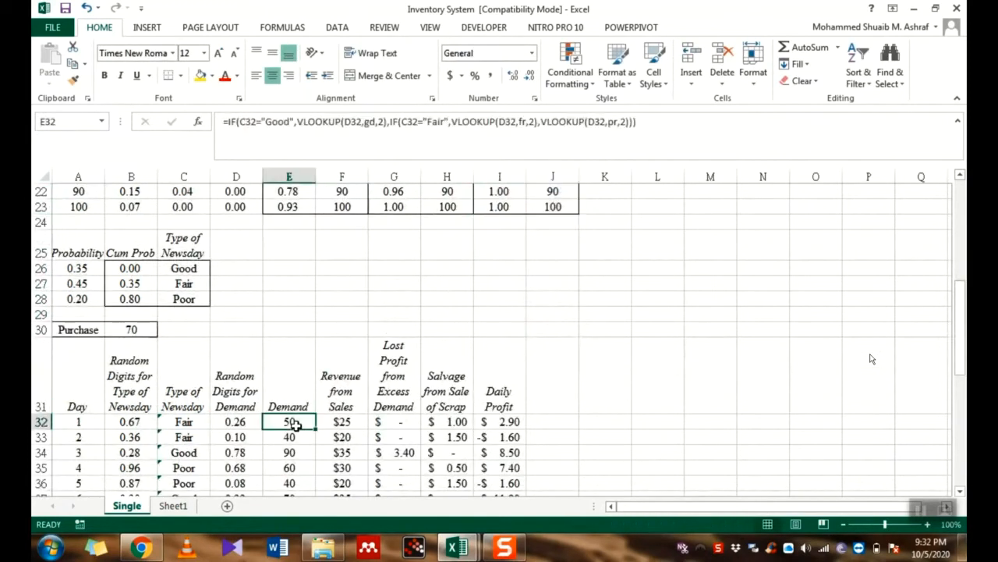
scroll(360, 351, down, 2)
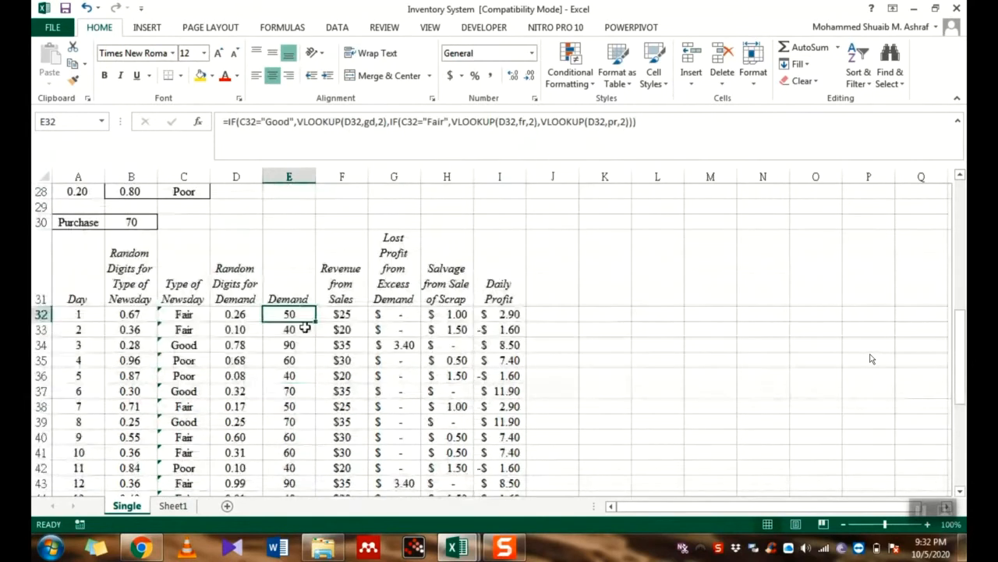
mouse_move(317, 322)
mouse_down()
mouse_move(306, 467)
mouse_move(295, 448)
mouse_up()
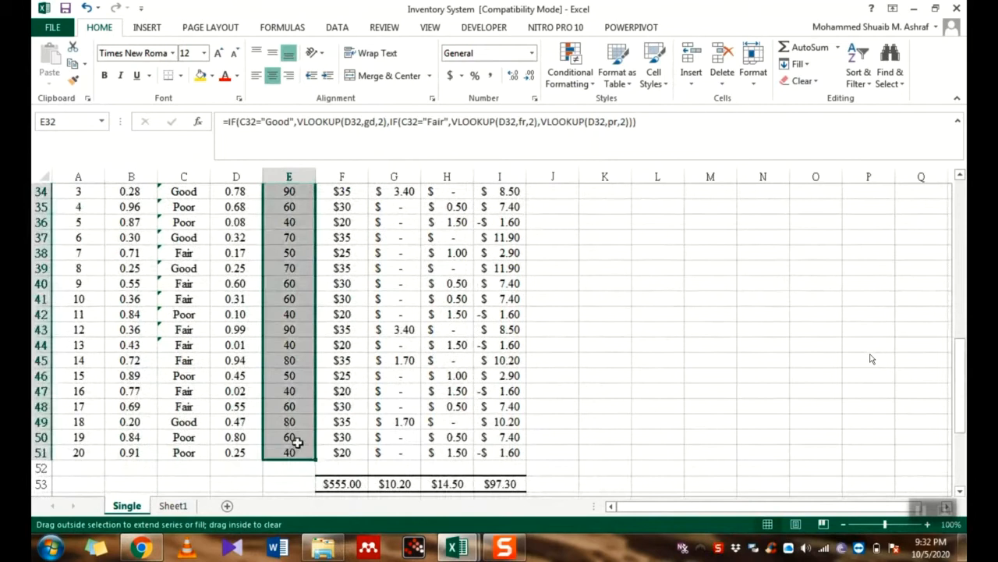
scroll(306, 429, up, 3)
click(300, 420)
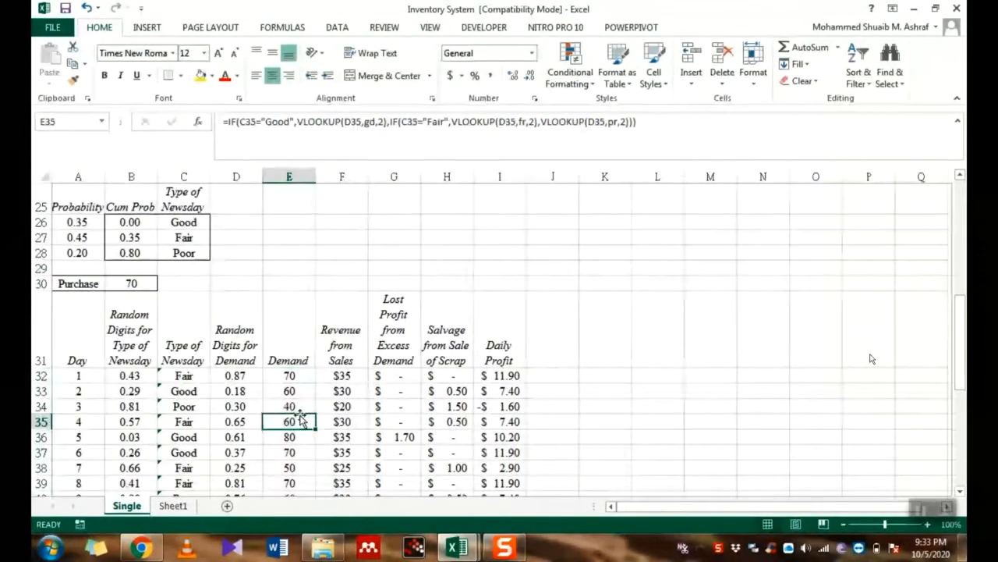
scroll(296, 417, down, 4)
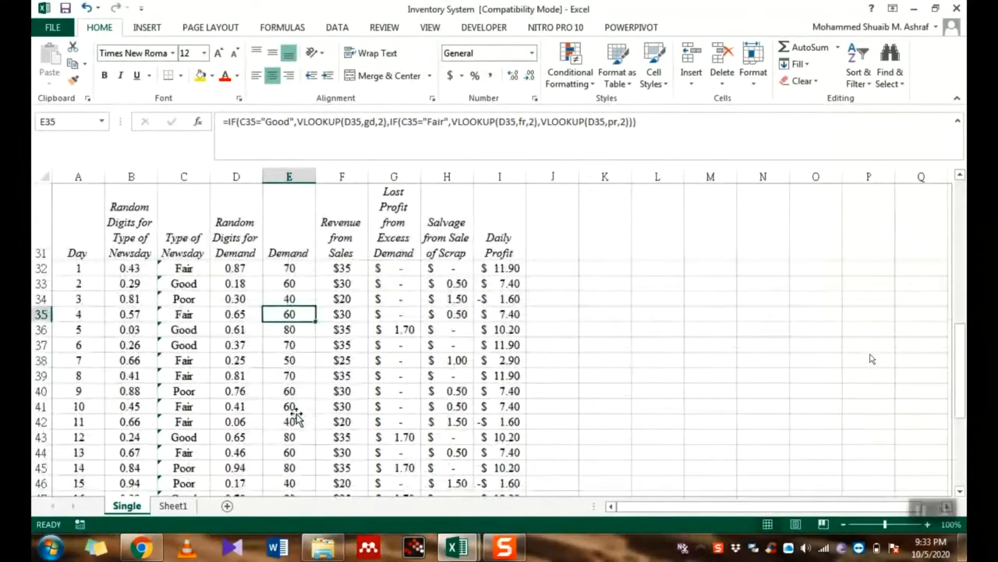
scroll(206, 312, up, 3)
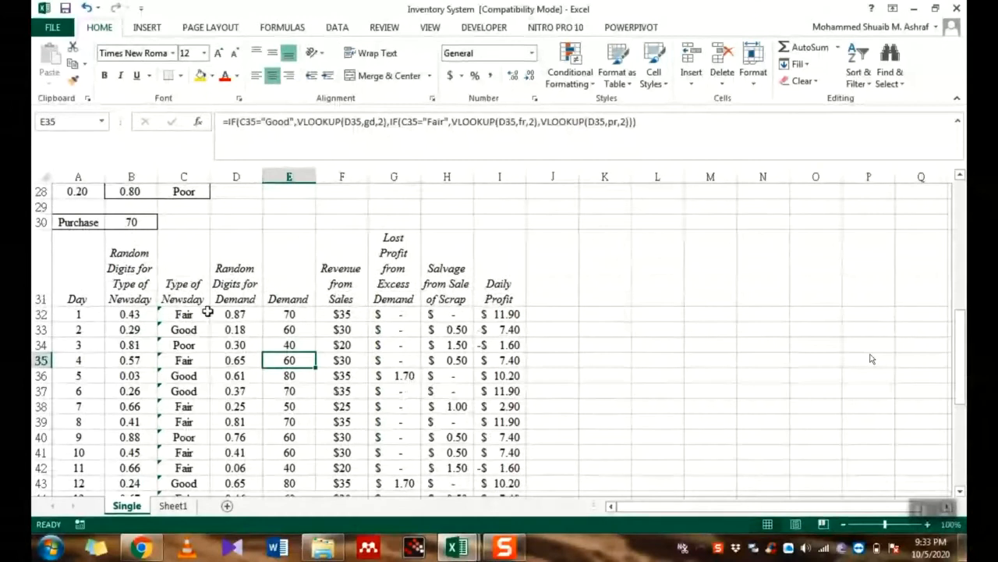
- Review the Revenue from Sales formula in F32 and locate the unit price it references in B11
click(333, 314)
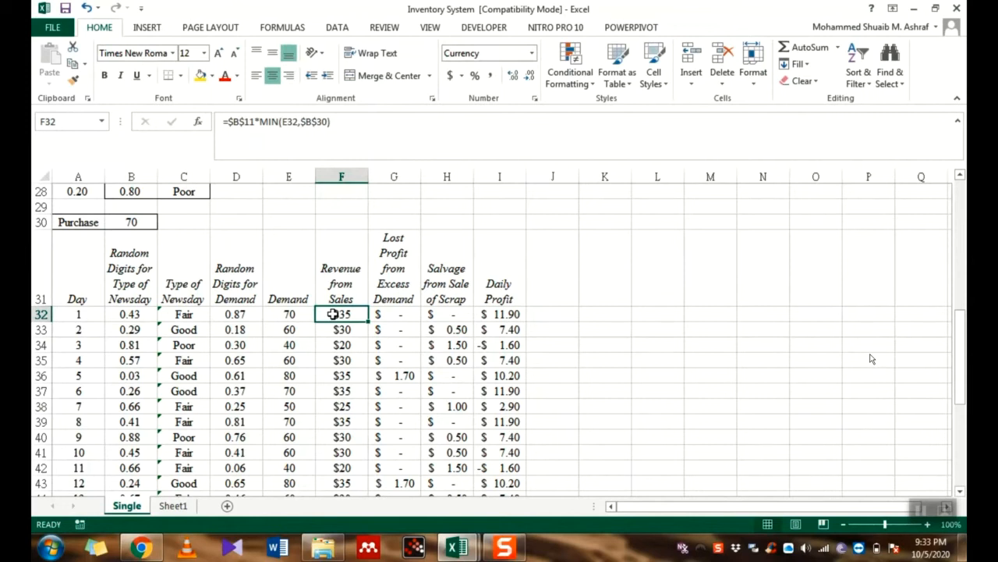
scroll(333, 314, up, 3)
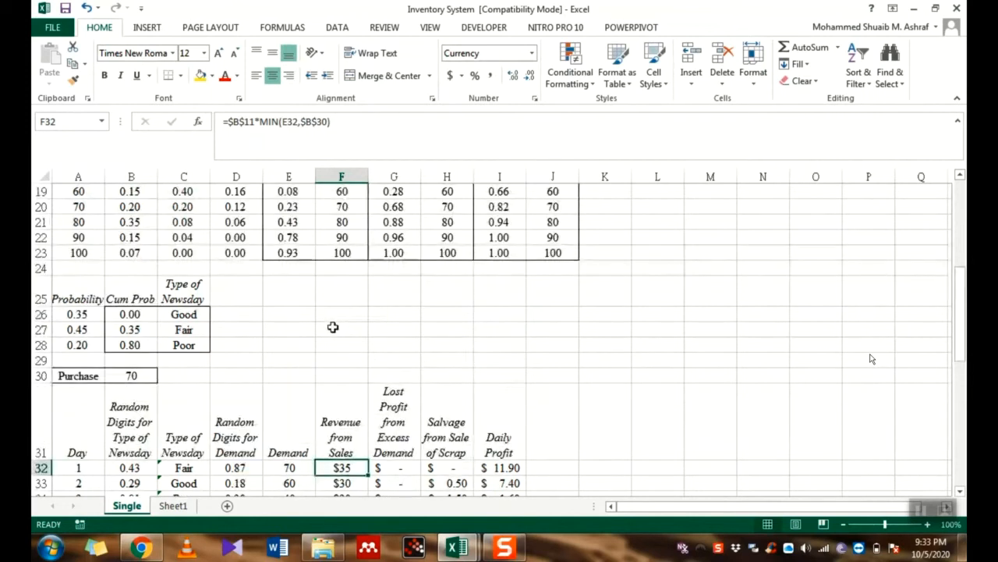
scroll(182, 358, up, 6)
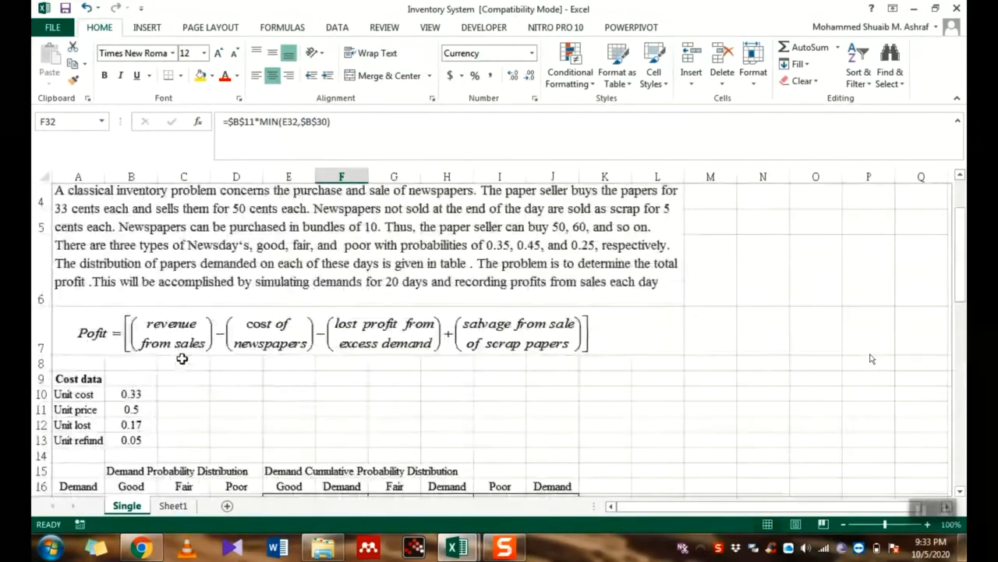
scroll(133, 365, down, 2)
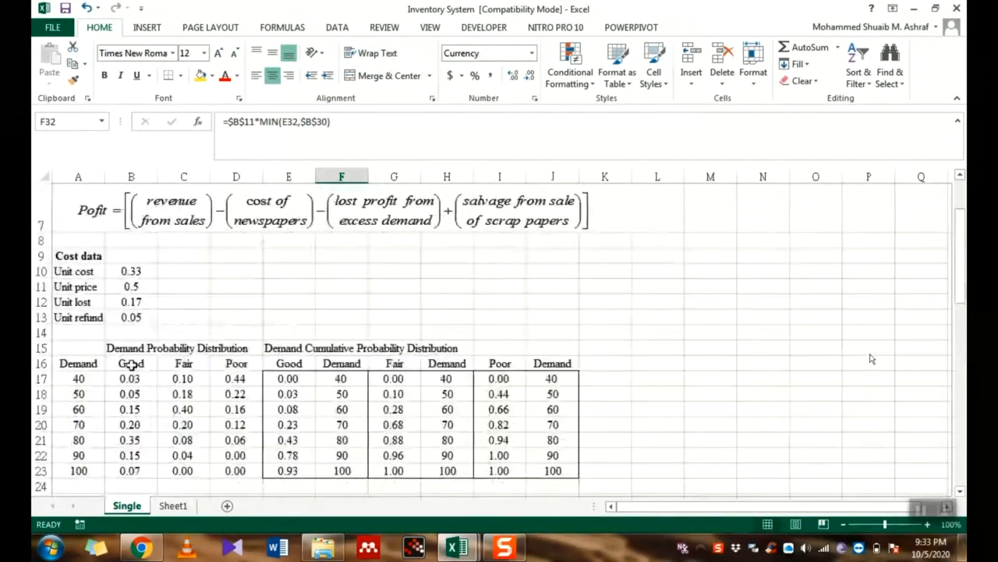
click(125, 286)
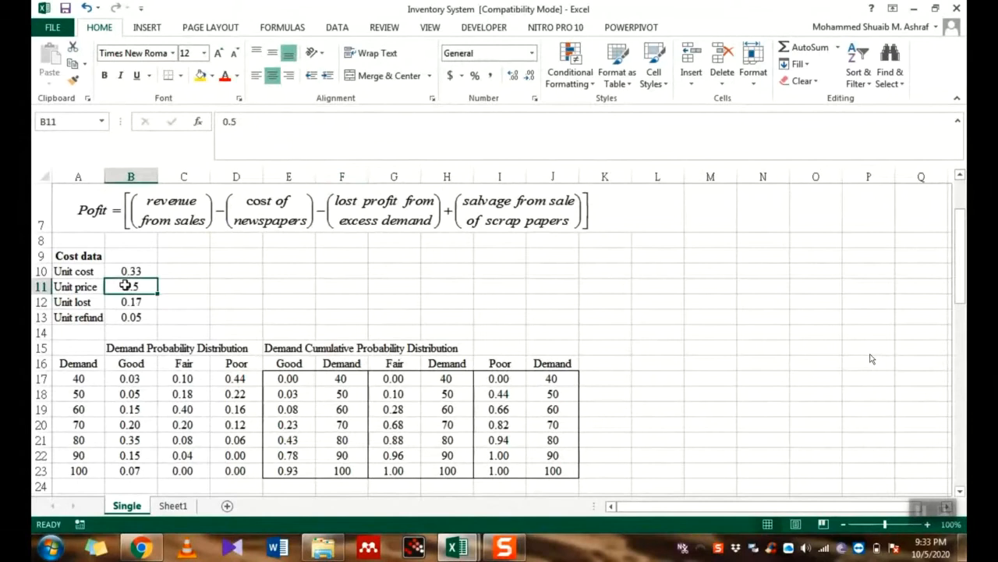
scroll(169, 292, down, 9)
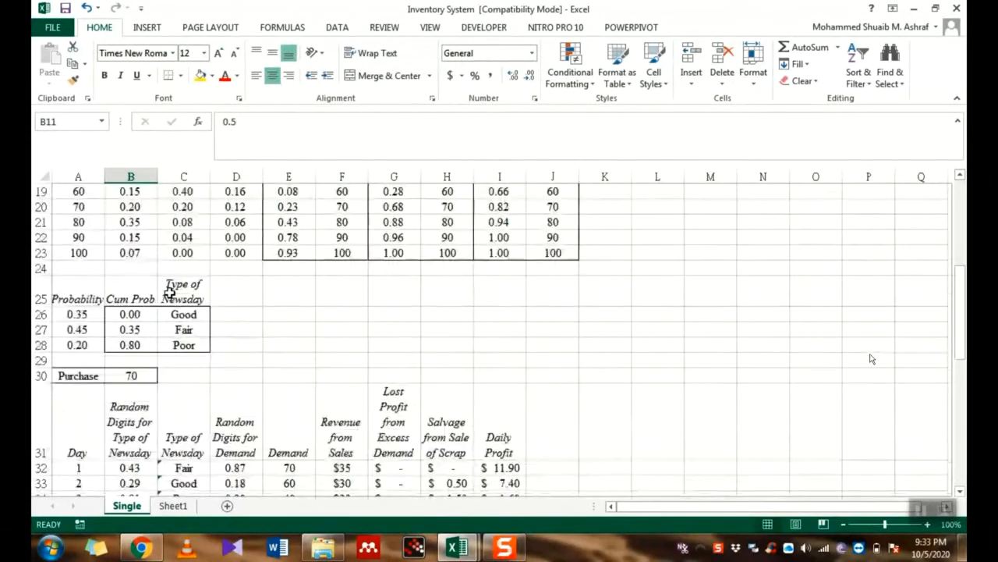
scroll(235, 344, up, 3)
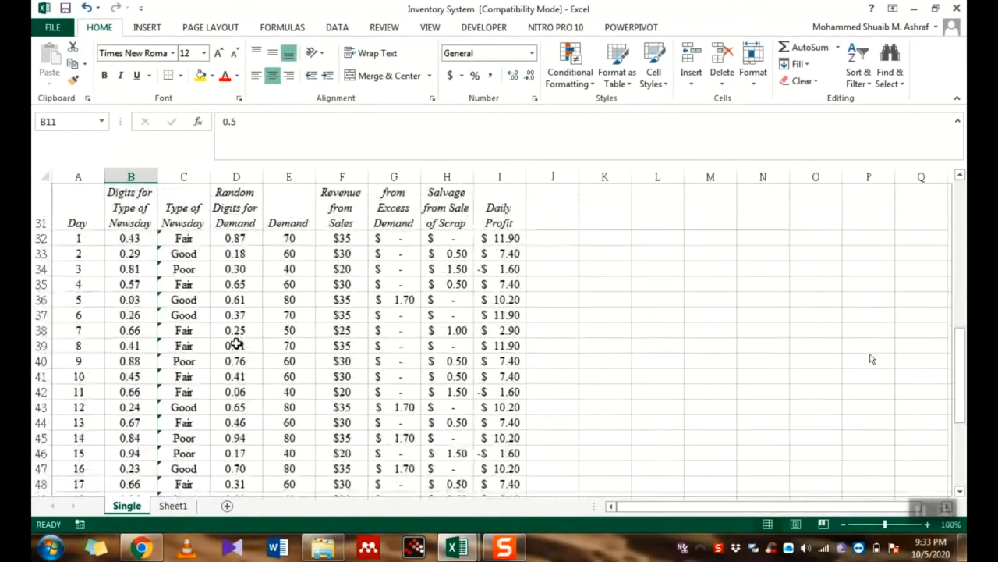
- Trace the F32 revenue formula back to the cost data and to the day 1 demand in E32
click(344, 375)
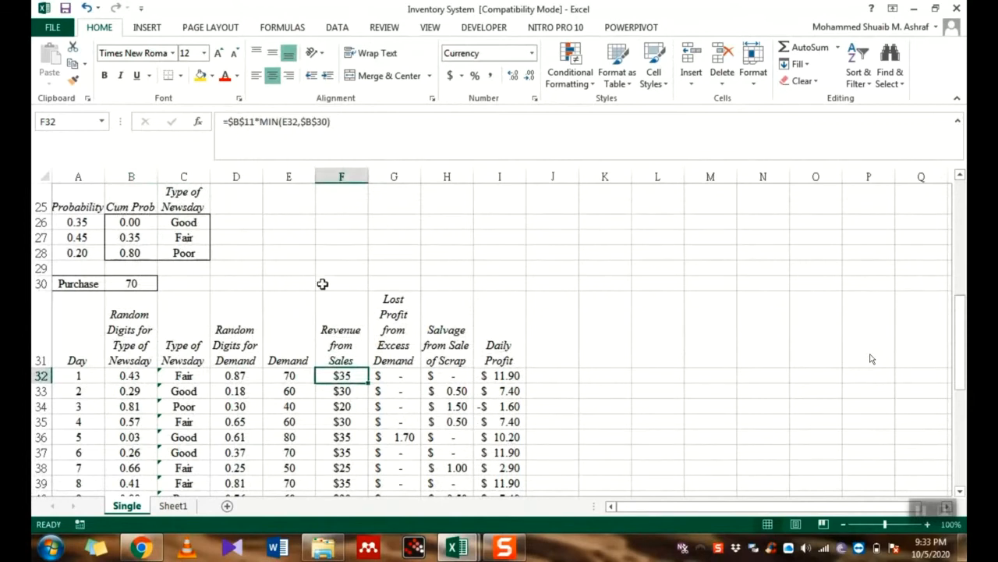
scroll(340, 406, up, 6)
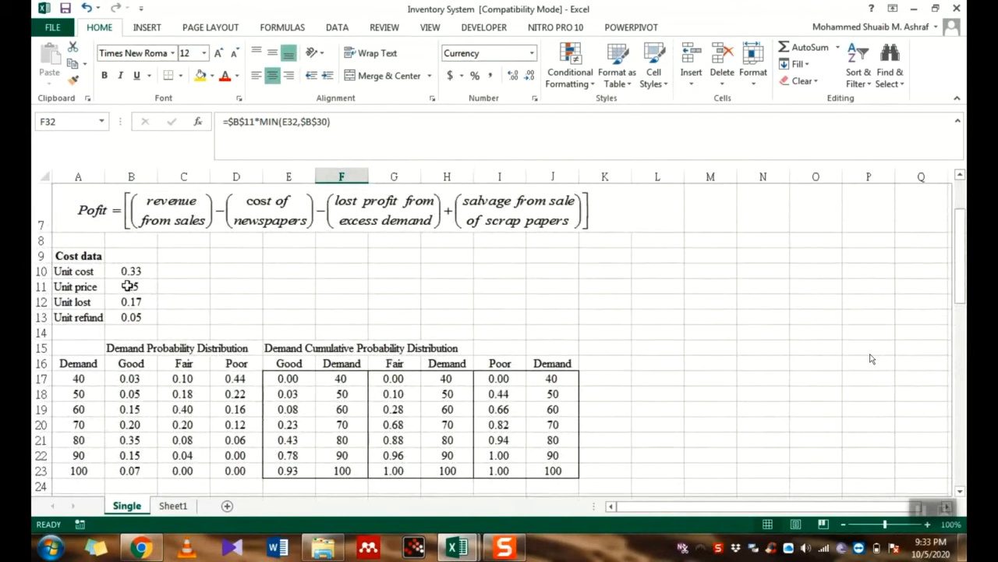
scroll(234, 327, down, 4)
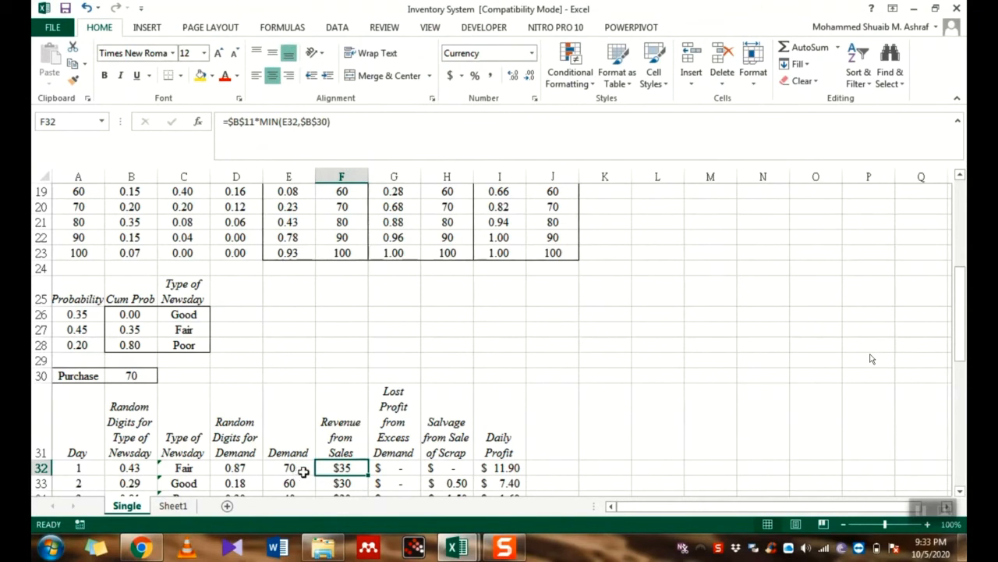
scroll(305, 468, down, 2)
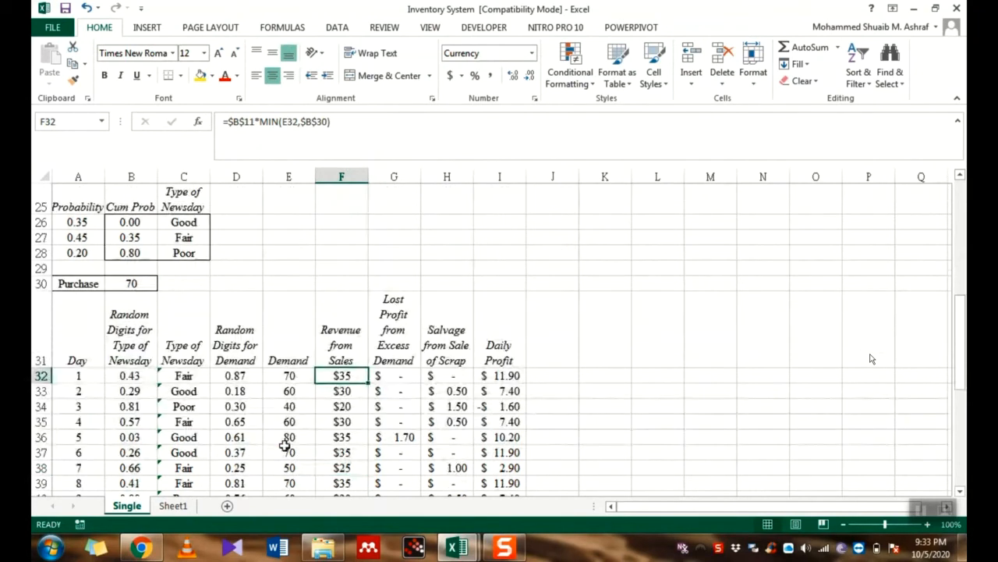
click(289, 376)
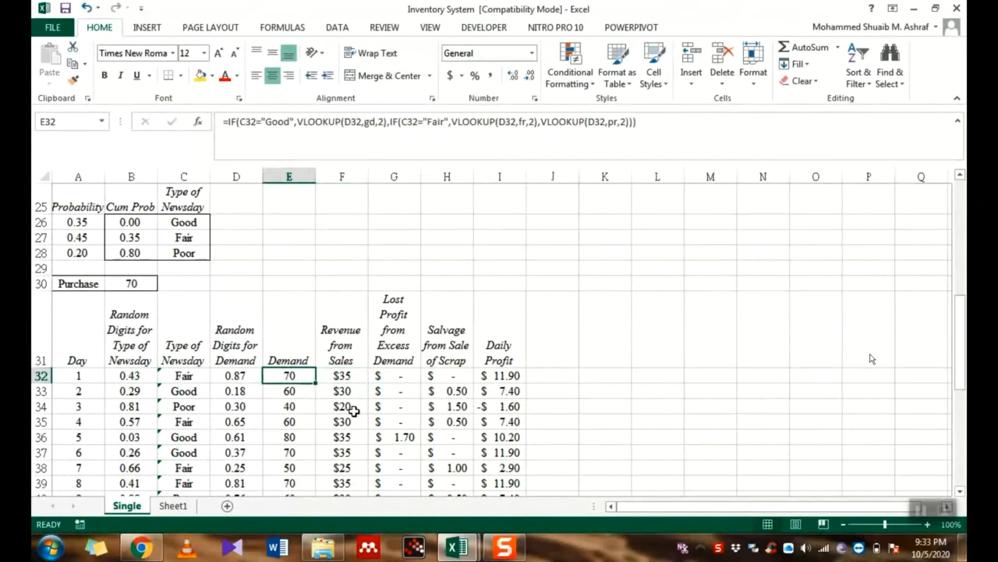
- Compare the purchase quantity in B30 with the demand and revenue of days 1 and 2
scroll(354, 411, up, 1)
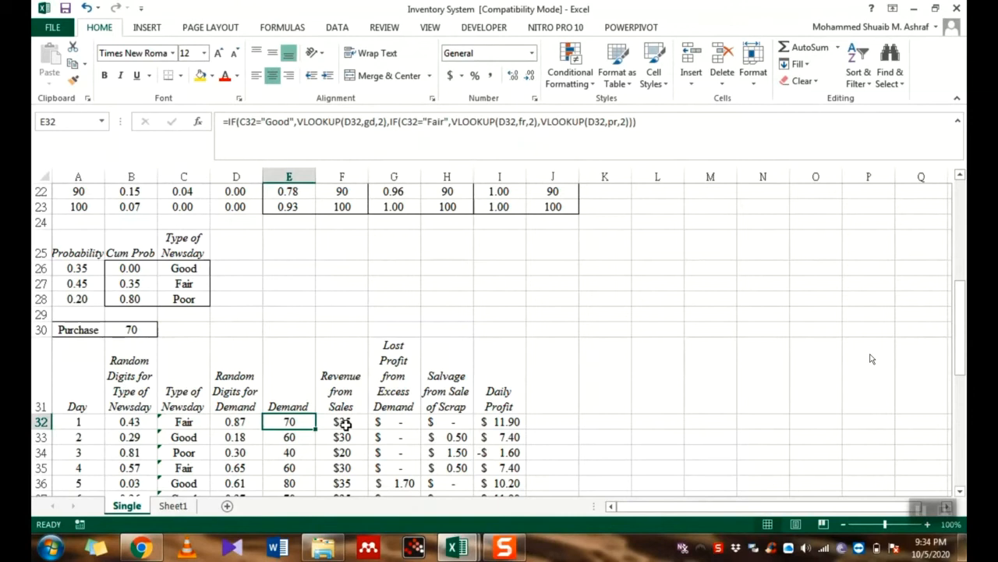
click(124, 329)
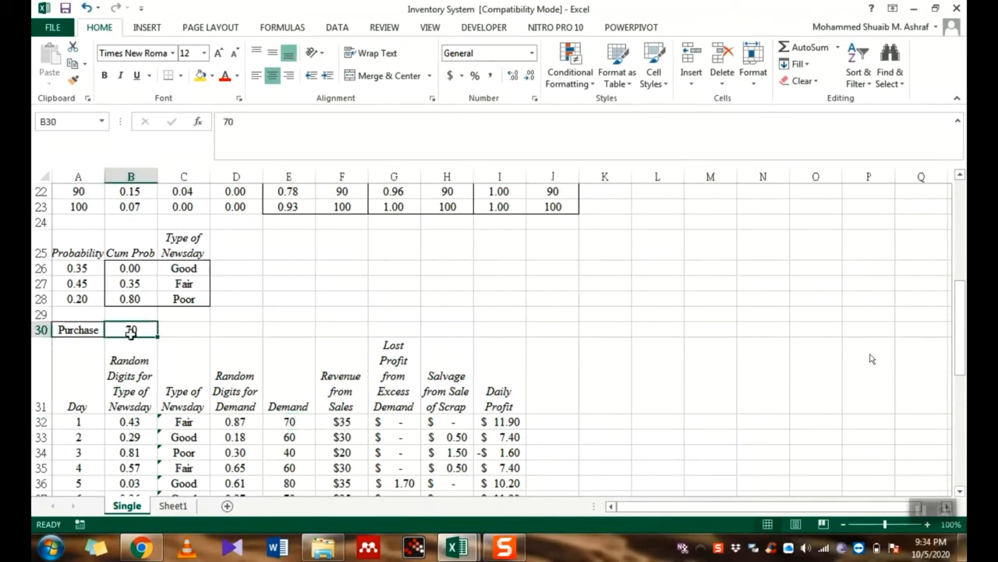
click(287, 421)
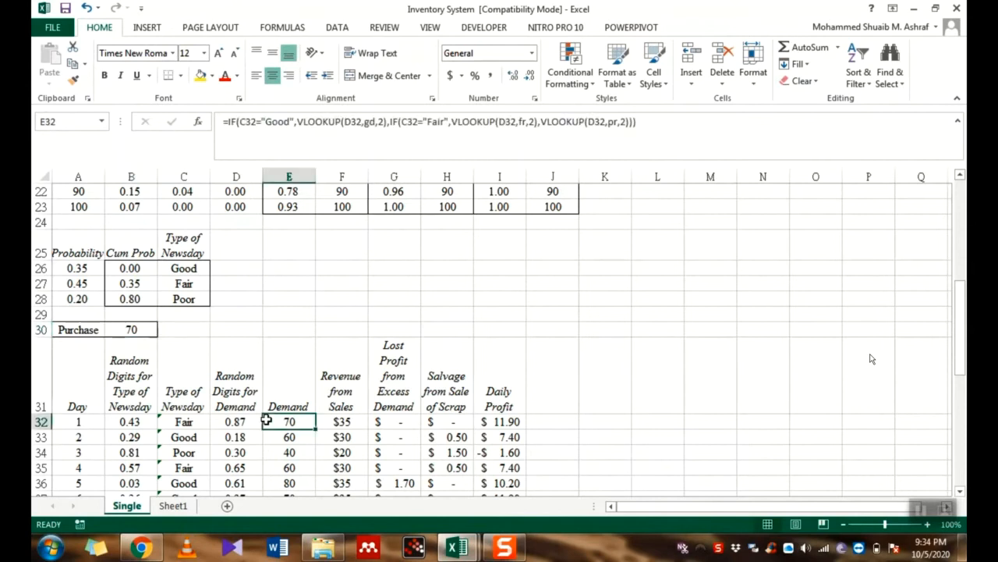
click(334, 420)
click(290, 437)
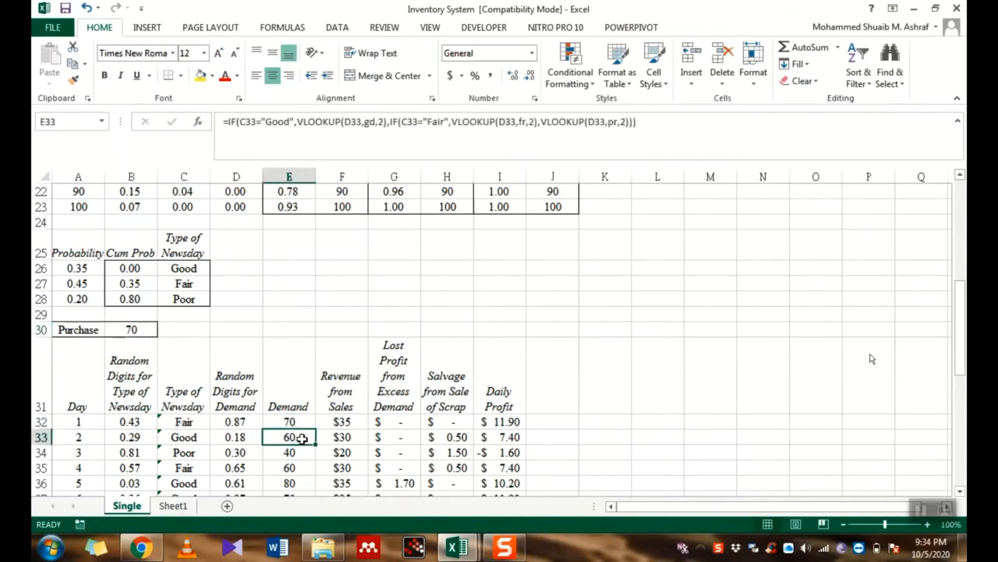
click(328, 437)
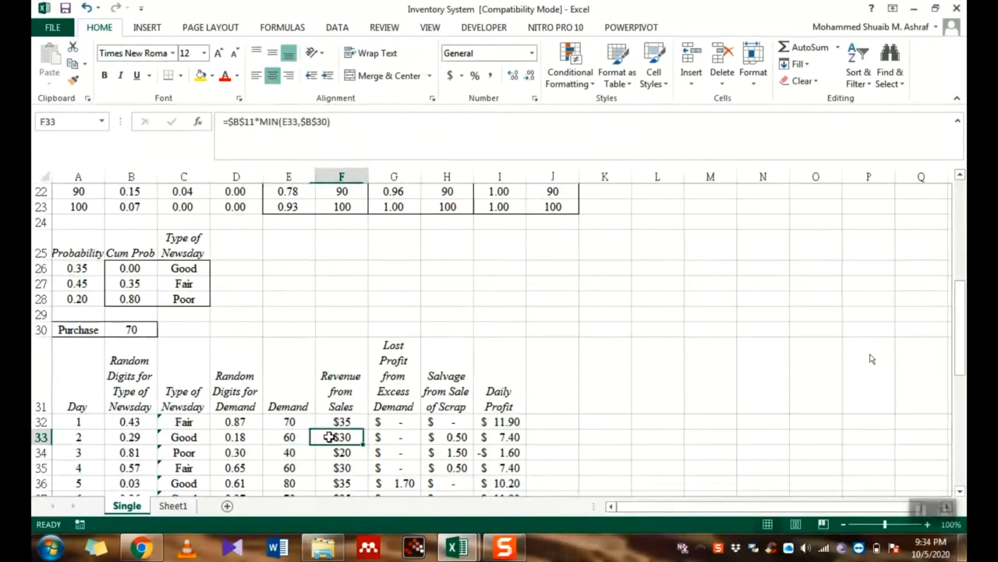
- Compare the demand of days 3 and 5 in column E with the purchase quantity in B30
click(294, 454)
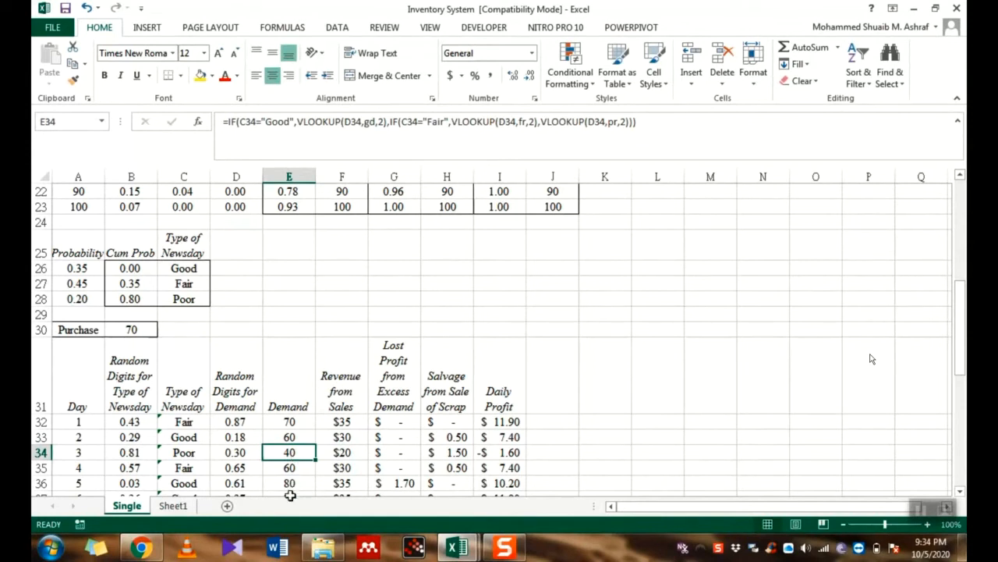
click(289, 483)
scroll(319, 479, down, 1)
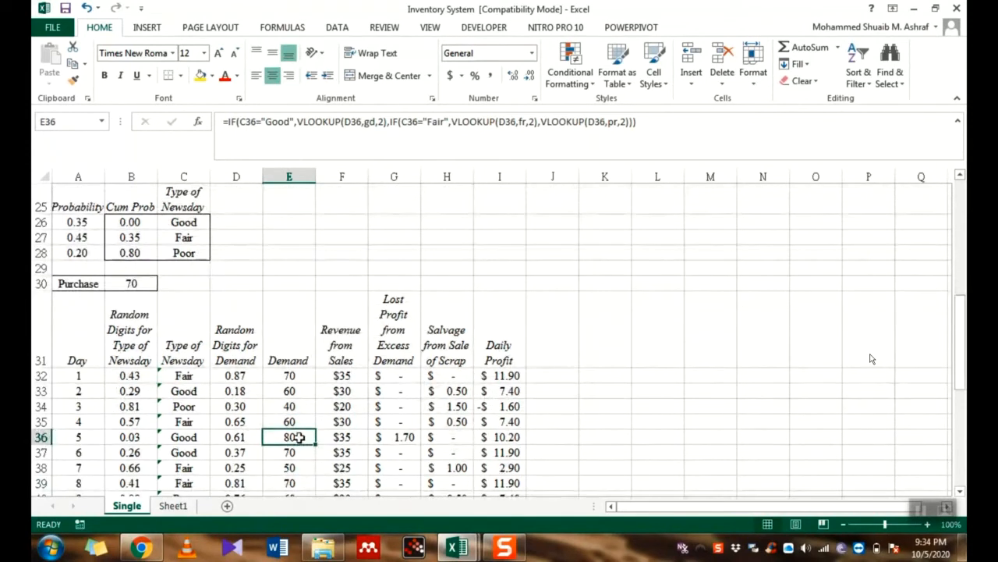
click(133, 283)
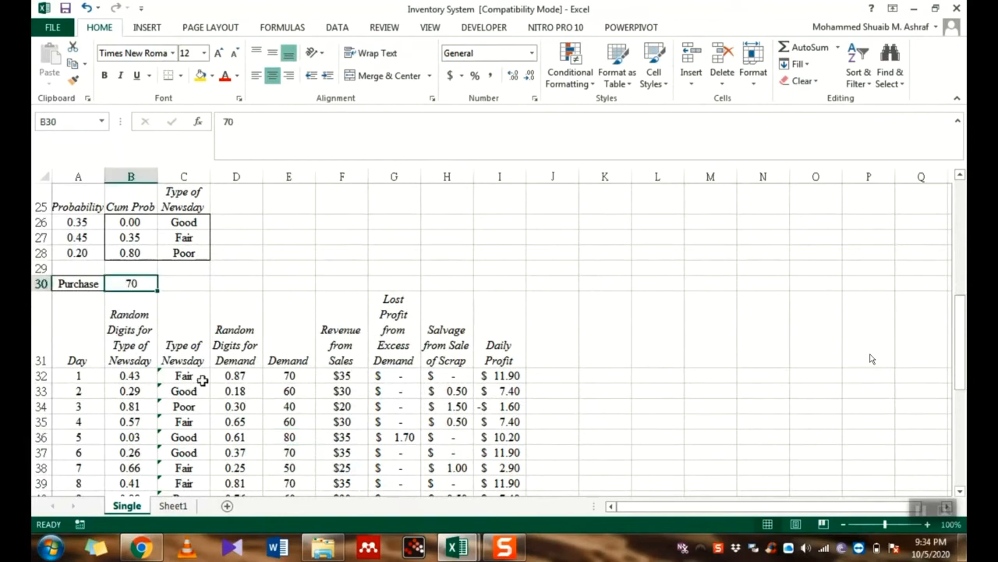
click(290, 439)
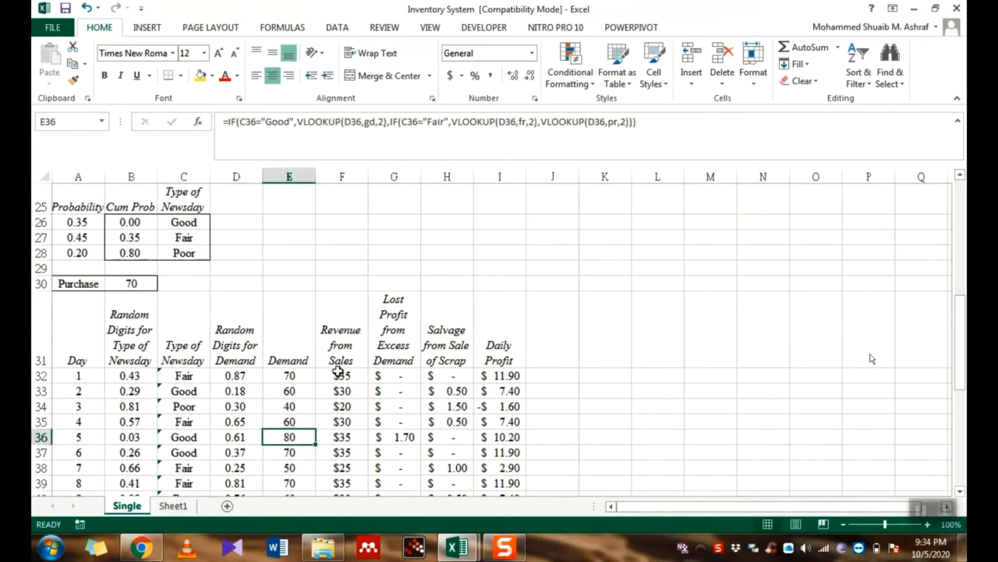
- Start a new revenue formula in F32 that multiplies the absolute unit price $B$11 by the MIN function
click(339, 374)
text(=)
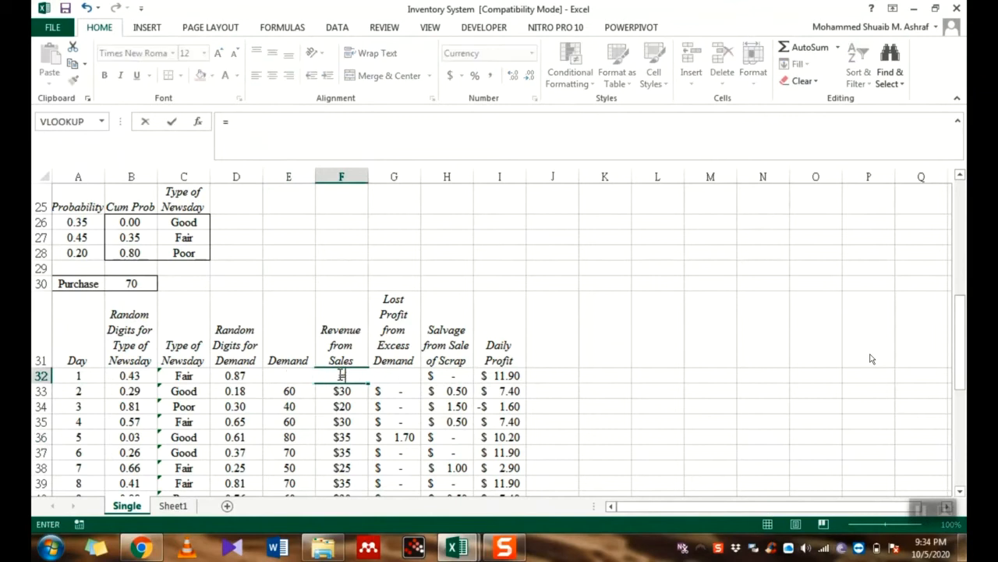
scroll(217, 391, up, 3)
scroll(136, 394, up, 3)
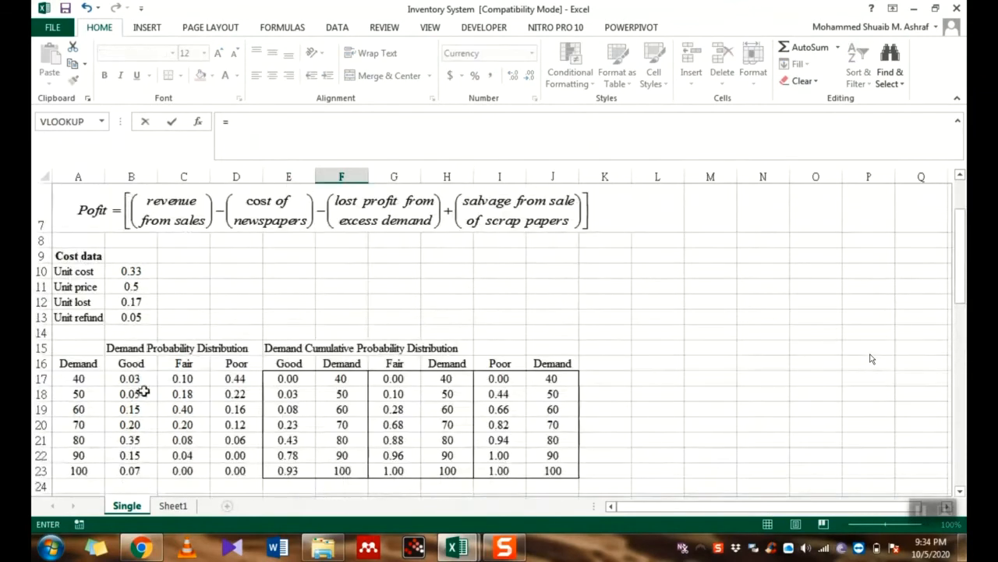
click(130, 285)
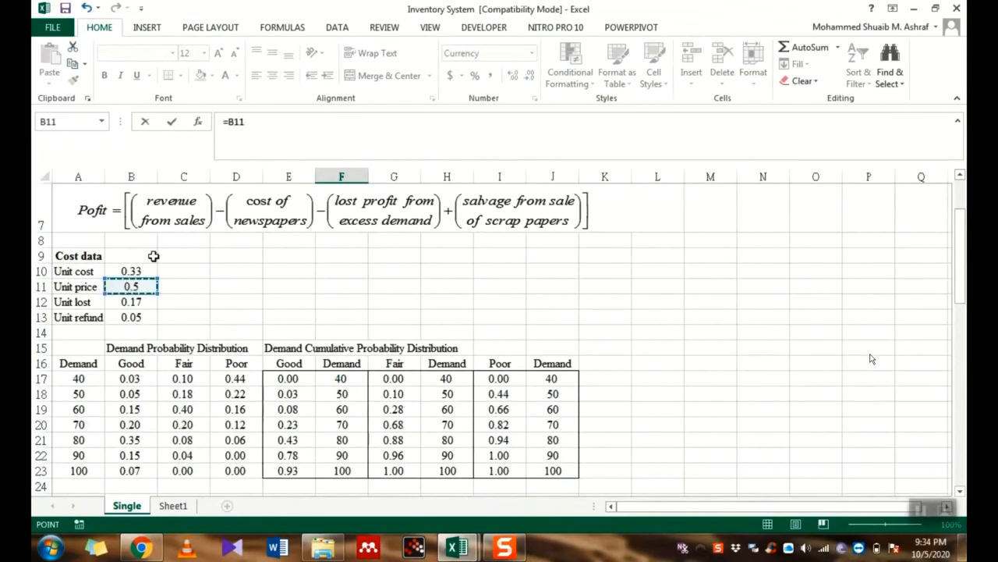
click(229, 122)
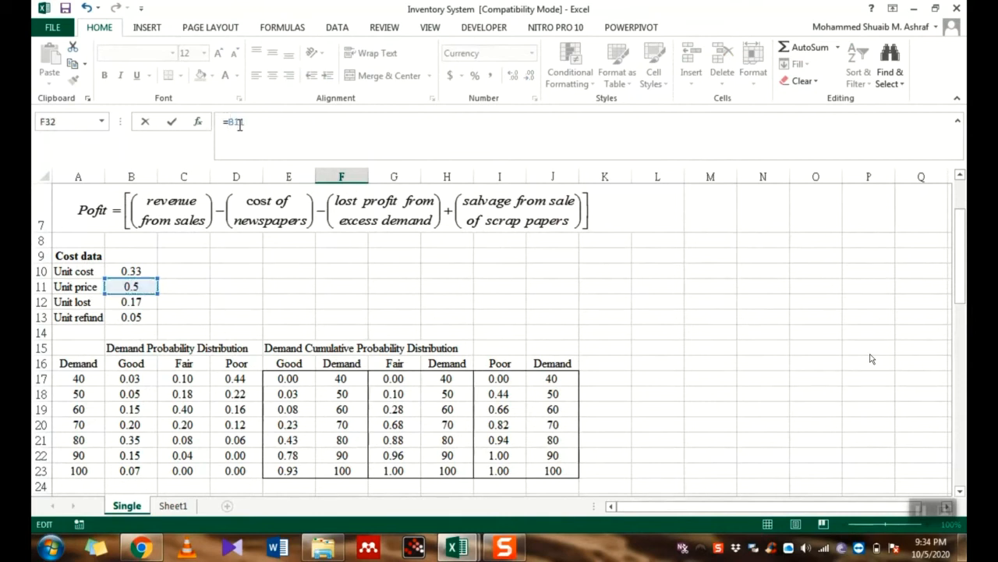
key(F4)
text(*mi)
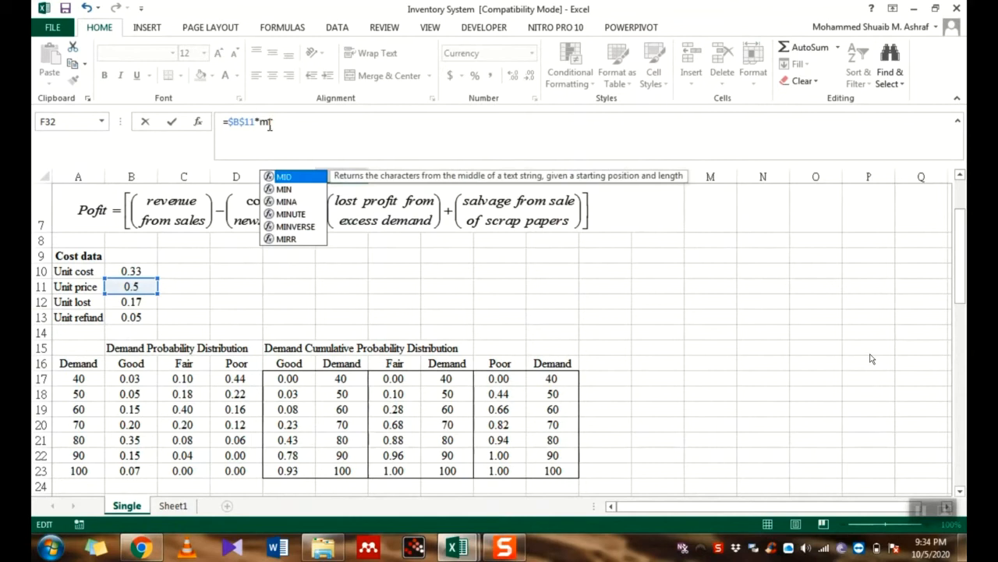
click(285, 192)
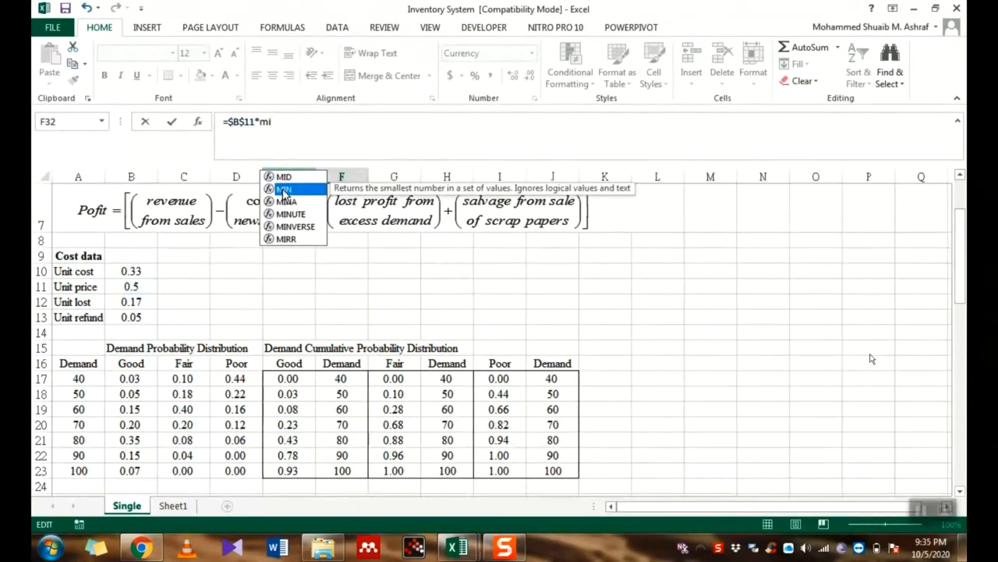
double_click(285, 191)
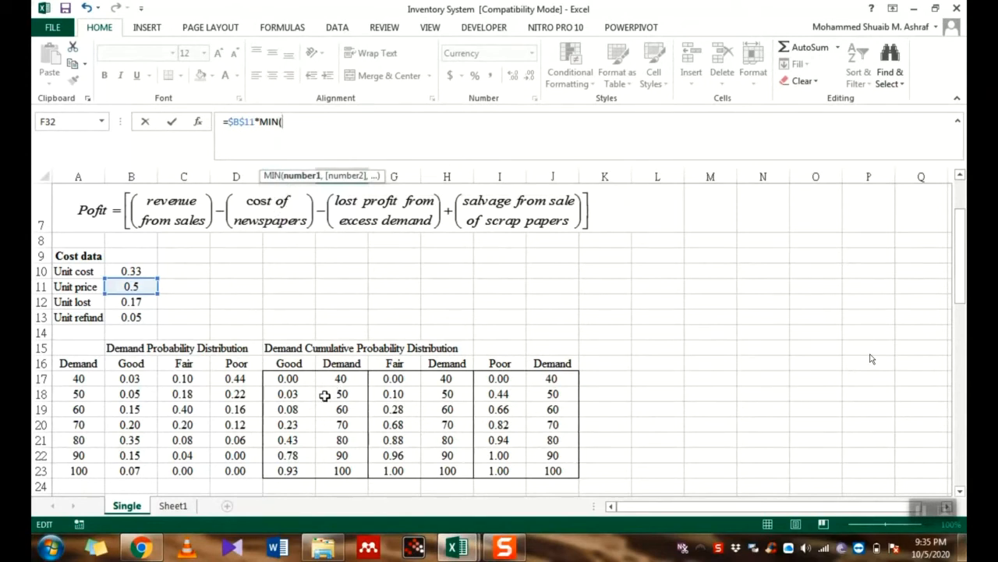
- Complete the MIN function in the F32 revenue formula with the purchase quantity B30 and the day 1 demand E32
click(960, 493)
click(960, 493)
click(961, 493)
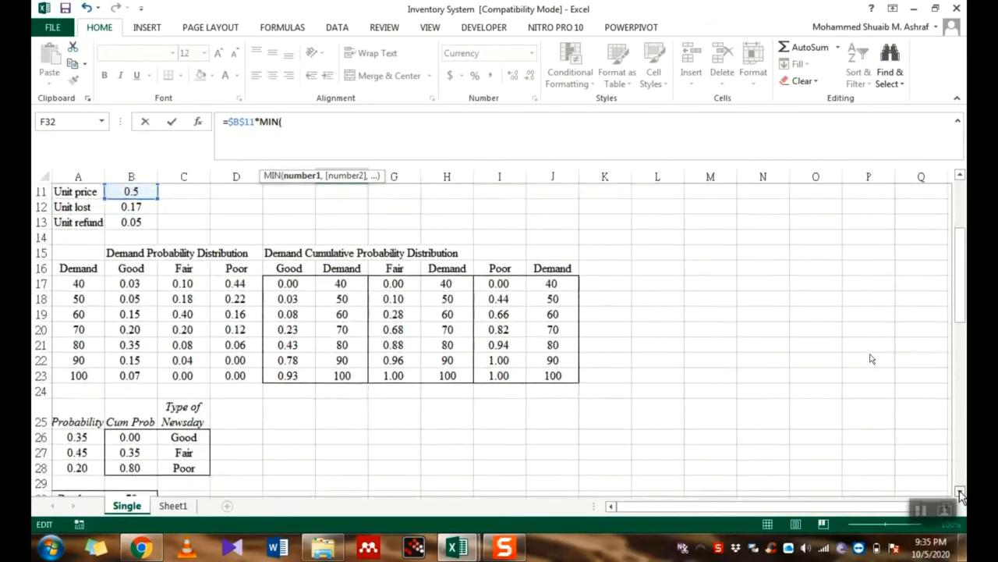
click(960, 492)
scroll(960, 493, down, 3)
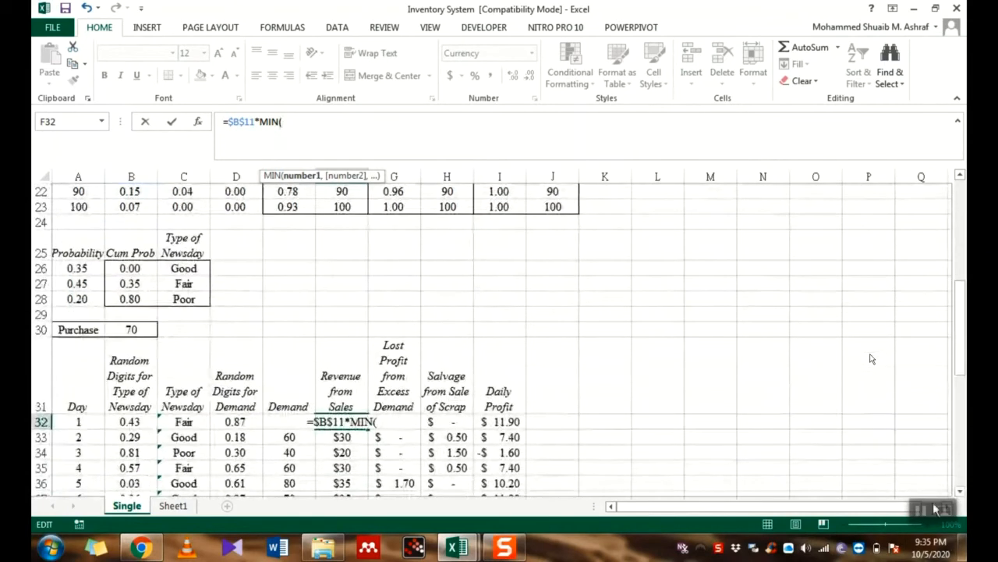
click(128, 330)
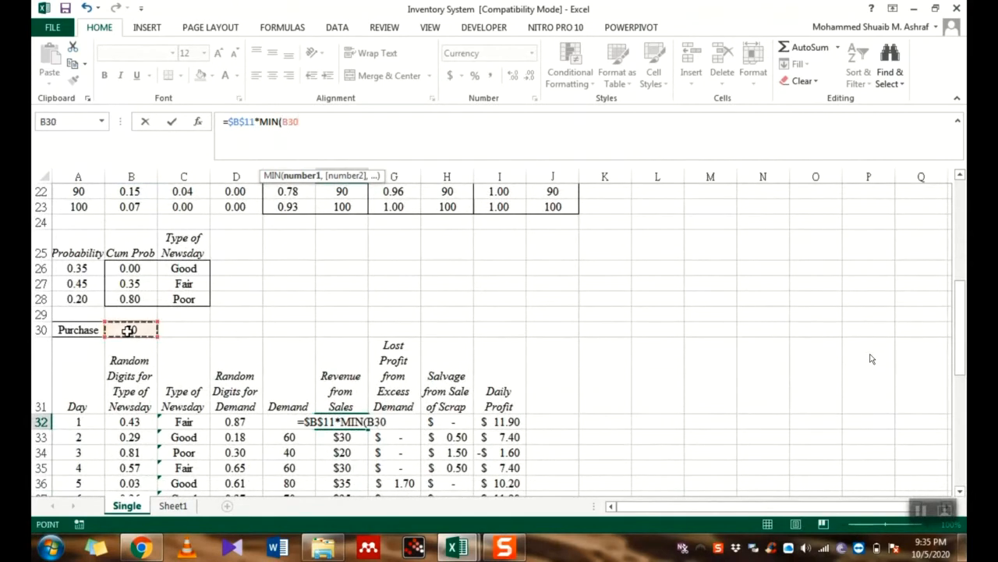
text(,)
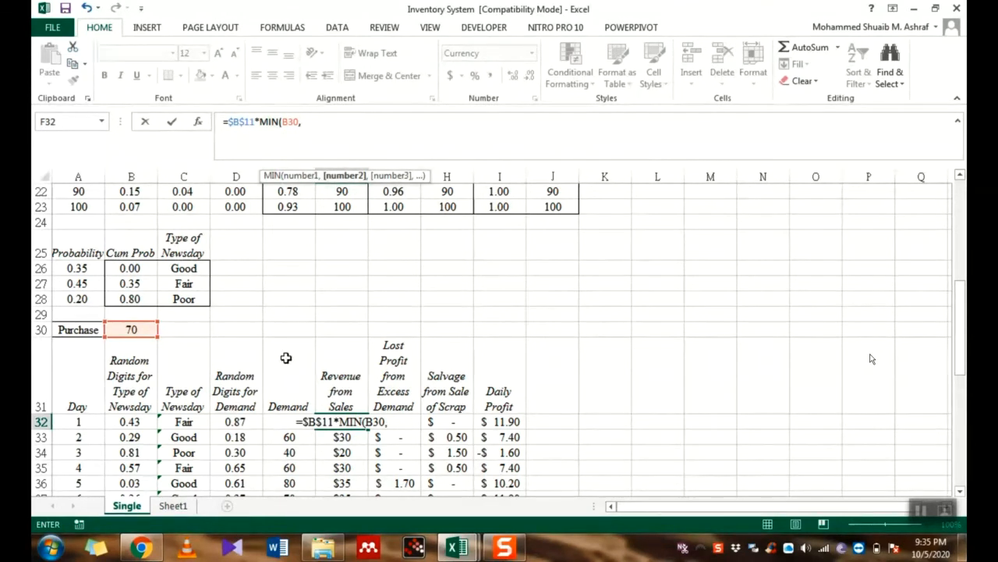
text(E32)
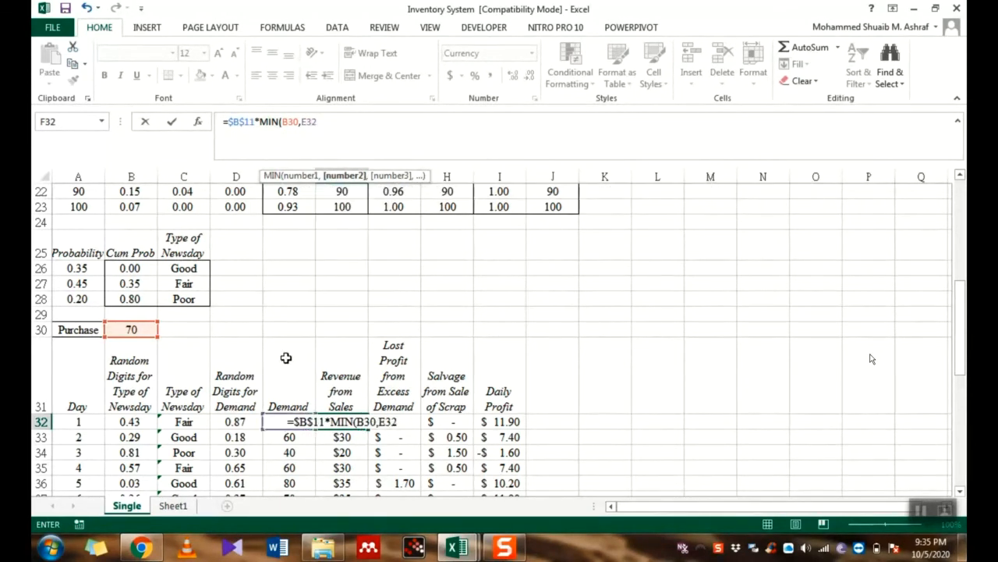
text())
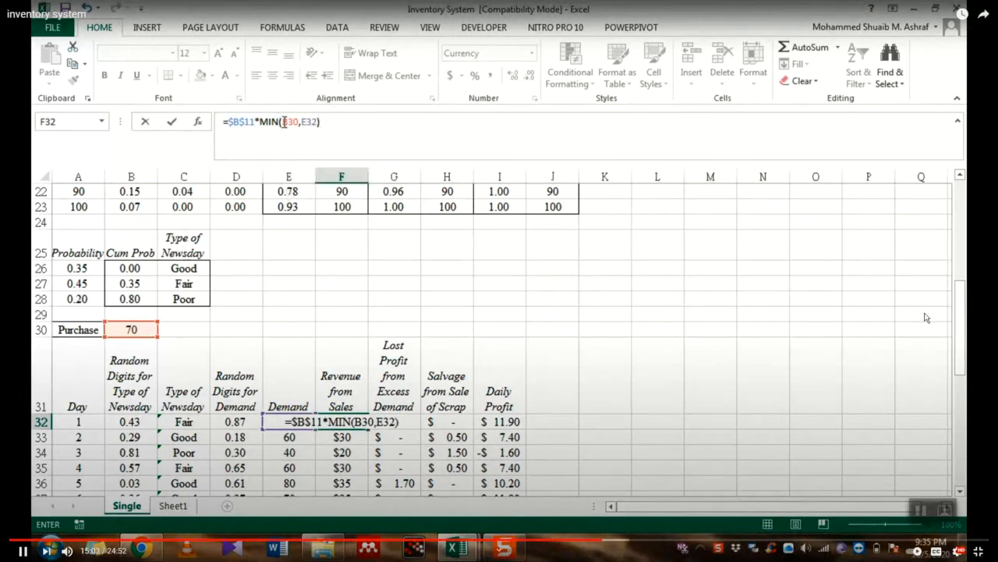
- Make the purchase reference absolute as $B$30 in the F32 formula and enter it
click(283, 121)
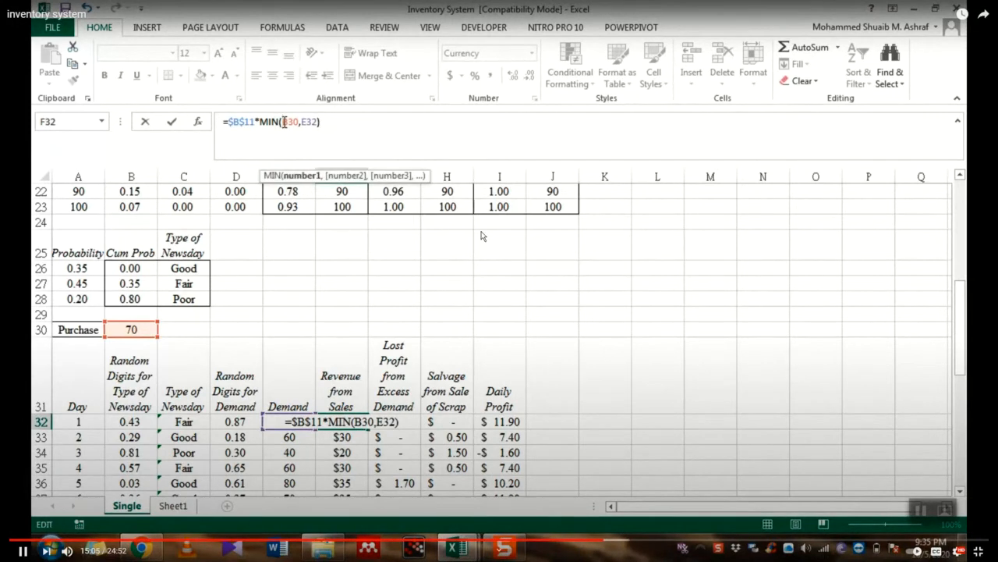
text($)
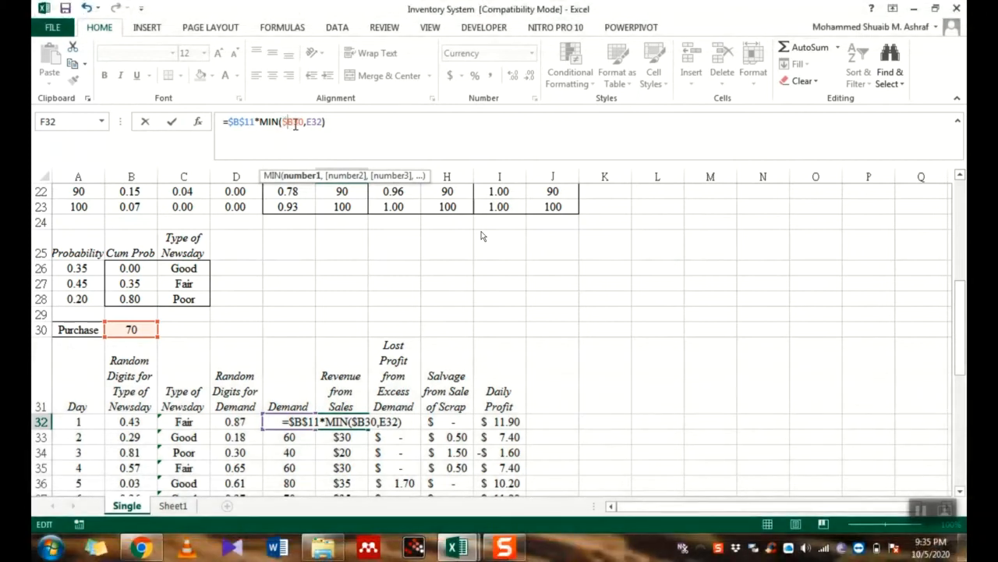
click(294, 123)
text($)
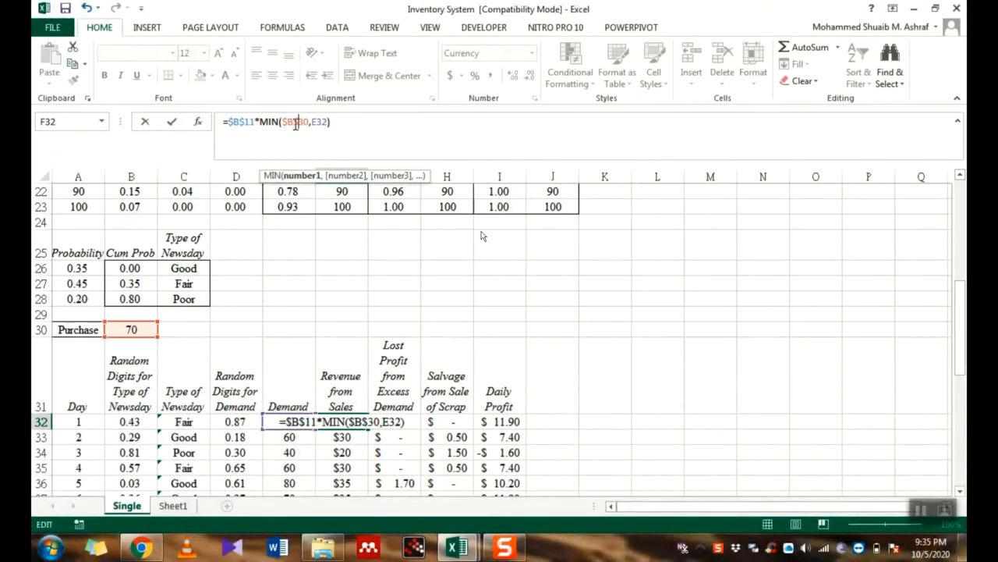
key(ctrl+Return)
key(Down)
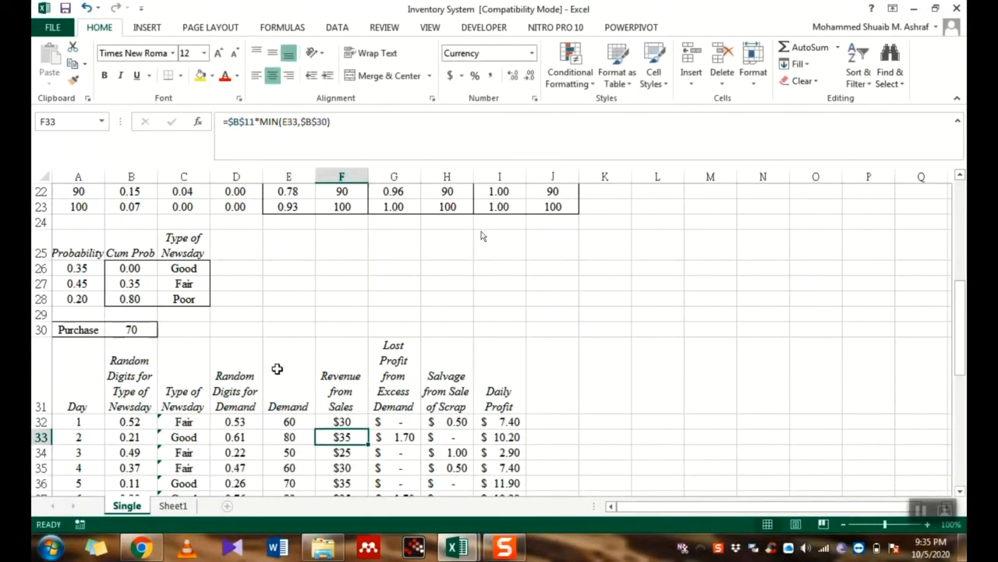
- Fill the F32 revenue formula down through day 20 in F51
click(344, 422)
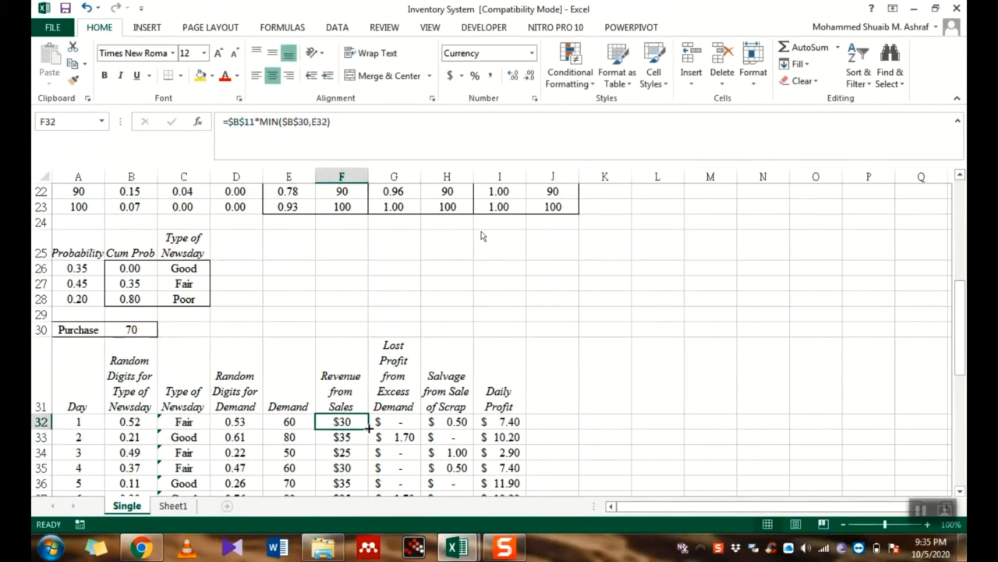
drag(368, 429, 366, 468)
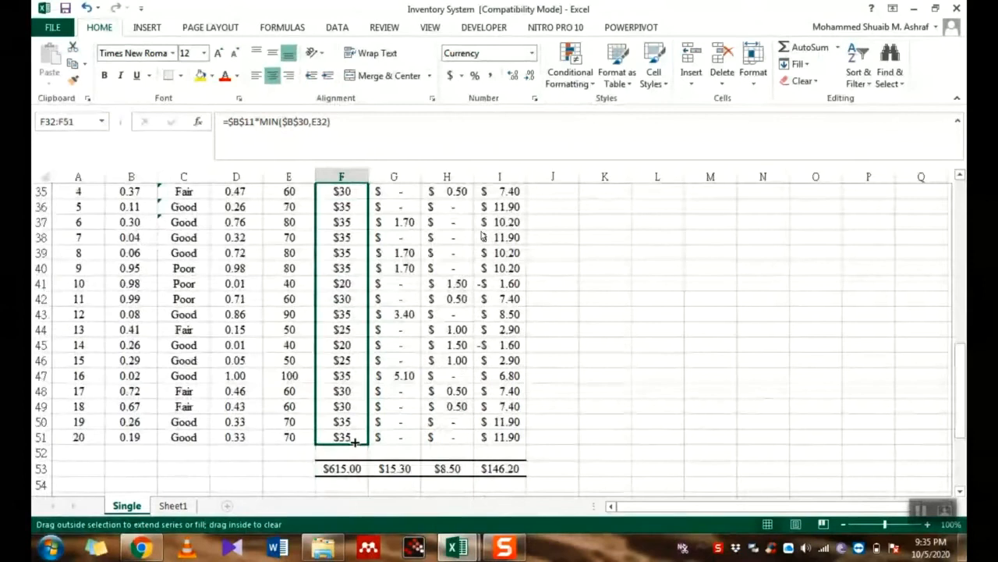
scroll(355, 466, up, 3)
click(352, 453)
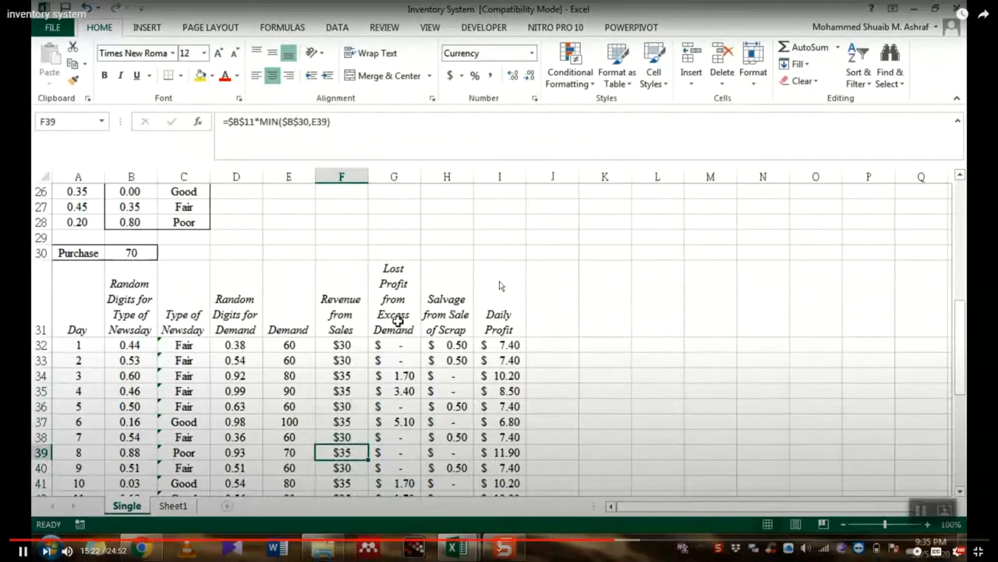
- Compare the day 3 demand in E34 with the purchase quantity in B30 to explain the lost profit column
click(398, 320)
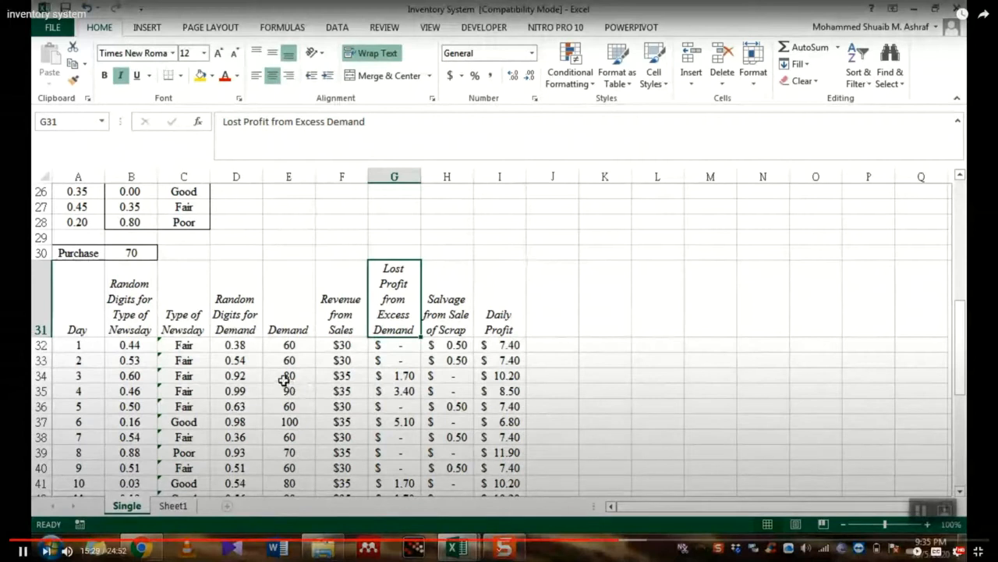
click(284, 380)
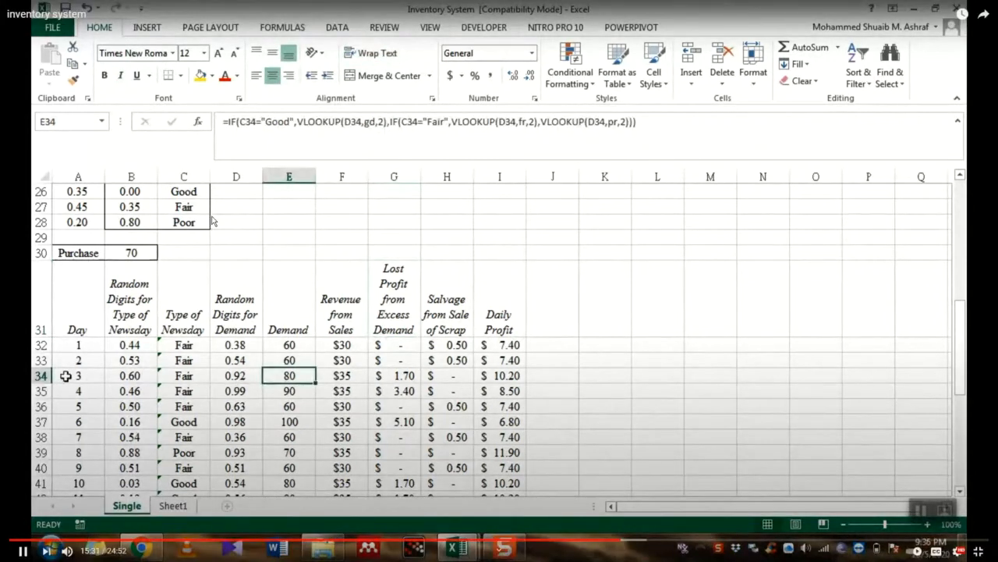
click(70, 377)
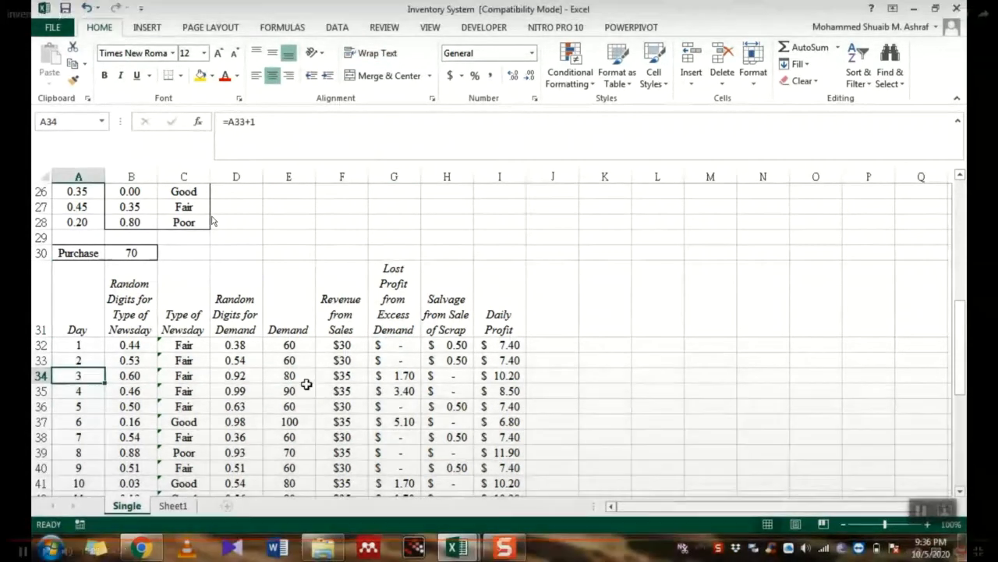
click(303, 376)
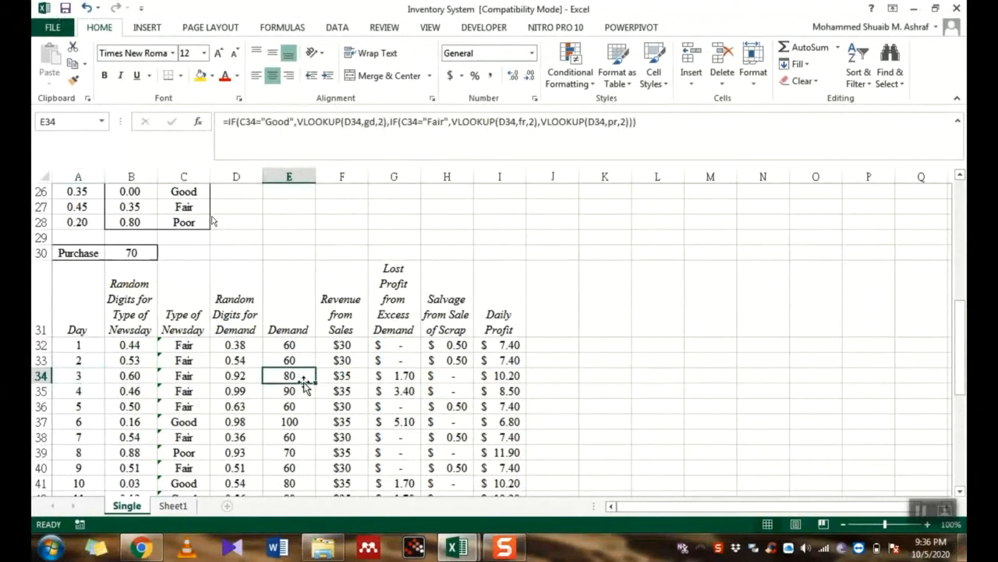
click(137, 252)
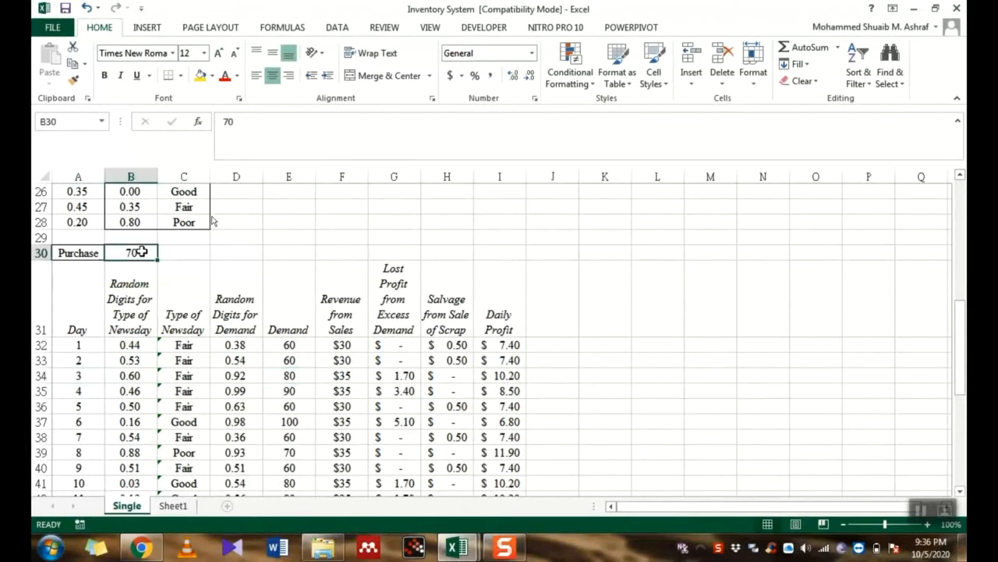
click(282, 376)
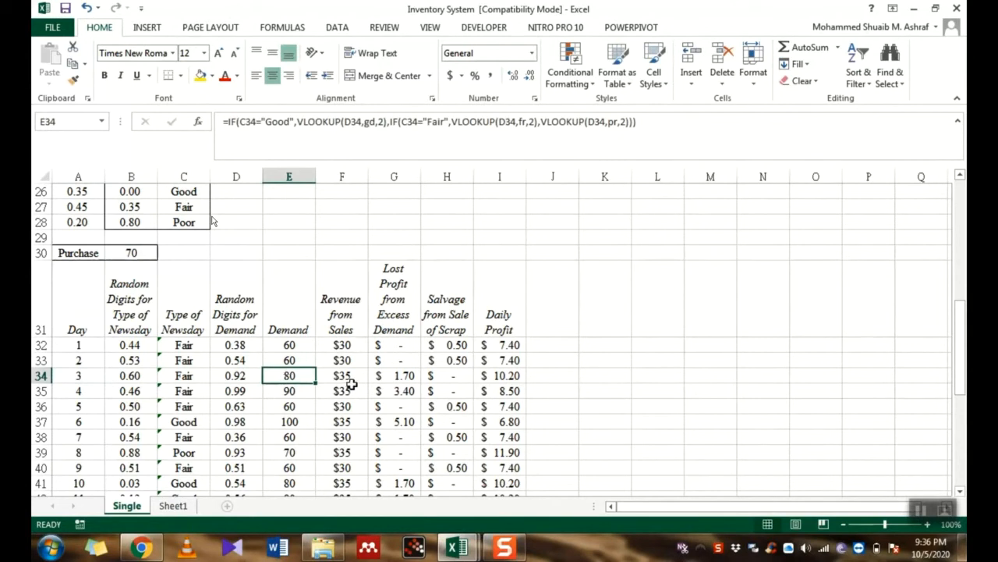
- Relate the day 3 excess demand to the unit lost value in the cost data and inspect the lost profit formula in G34
scroll(351, 384, up, 6)
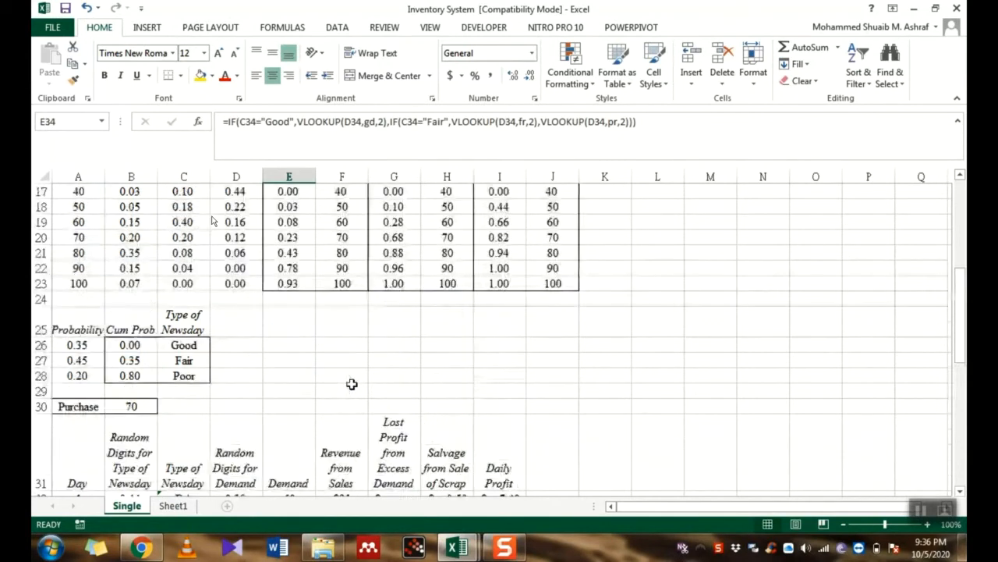
scroll(257, 340, down, 5)
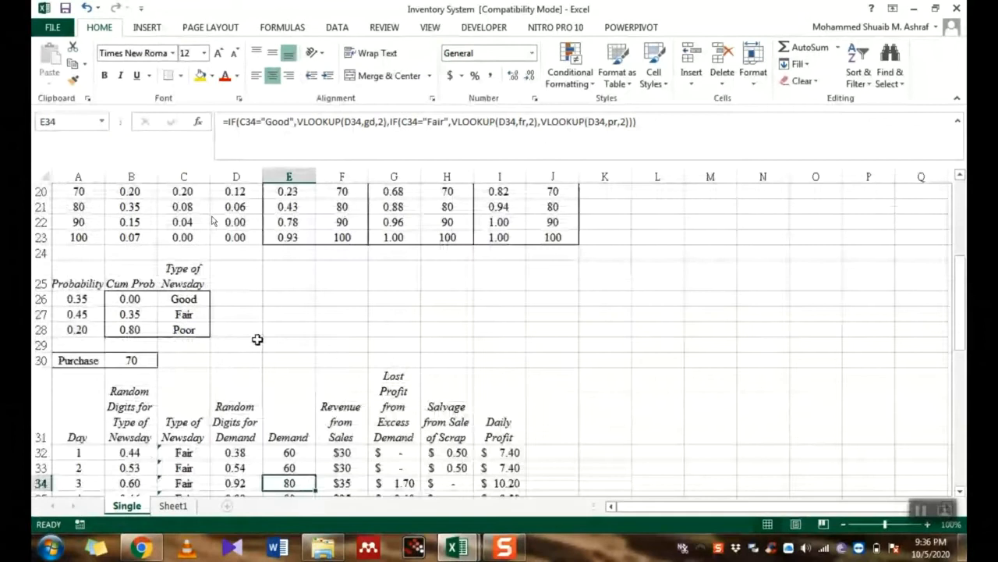
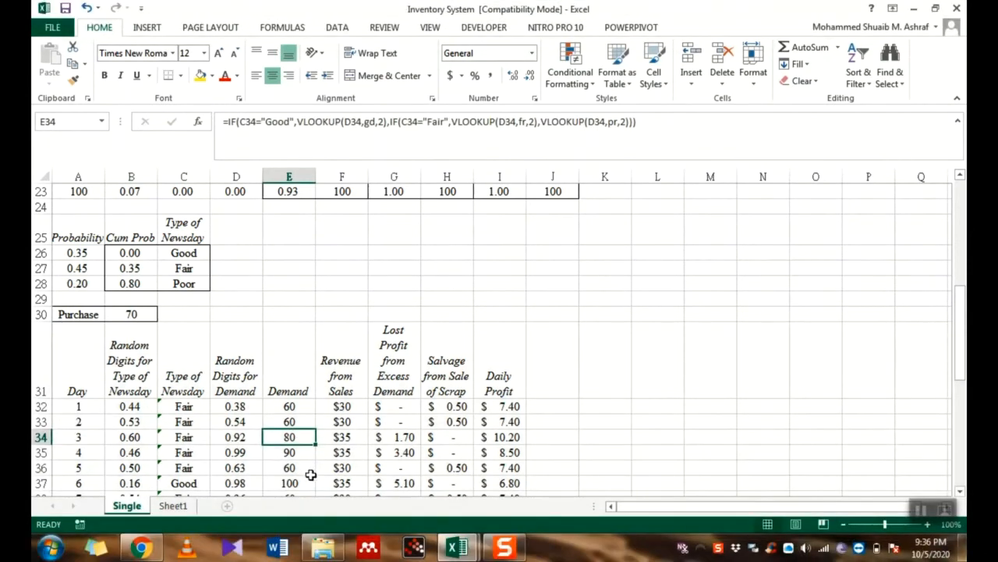
scroll(217, 357, up, 4)
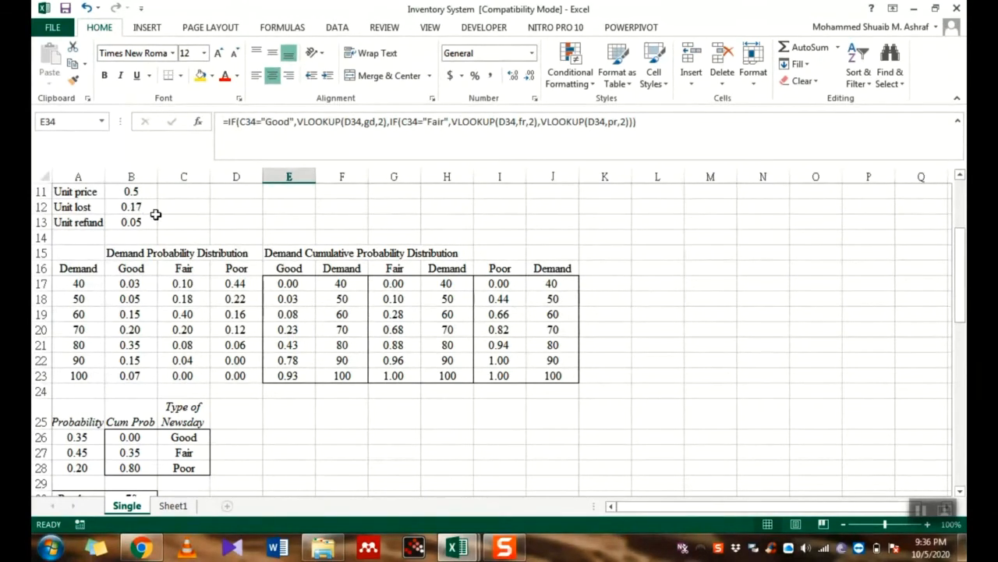
scroll(263, 363, down, 5)
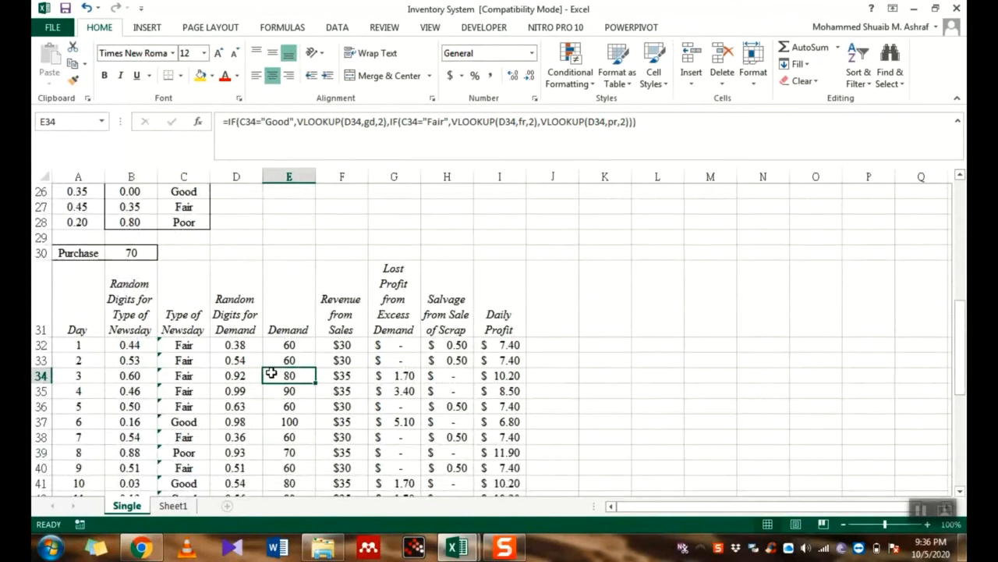
click(400, 376)
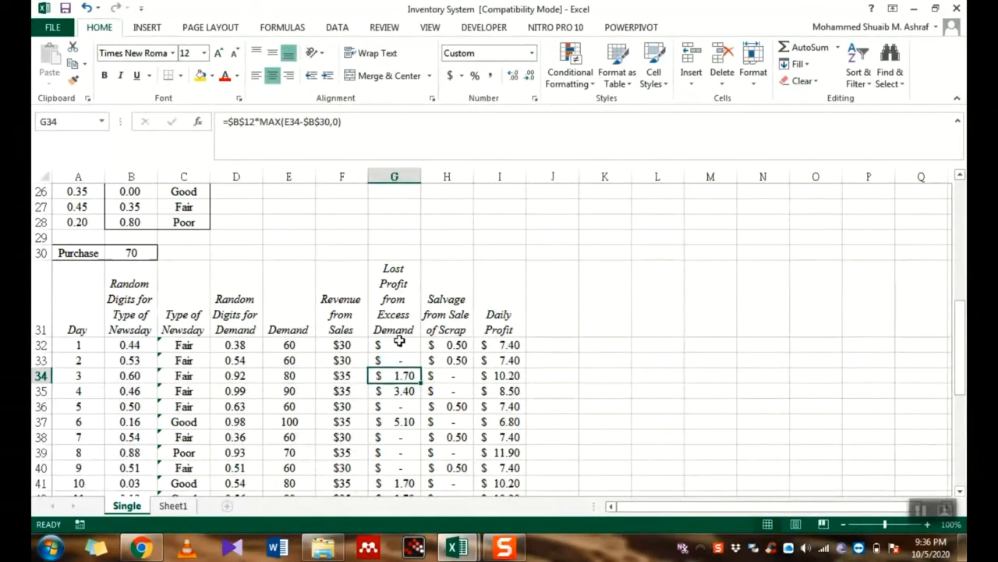
- Start a new lost profit formula in G32 with the absolute unit lost reference $B$12 as the multiplier
click(400, 342)
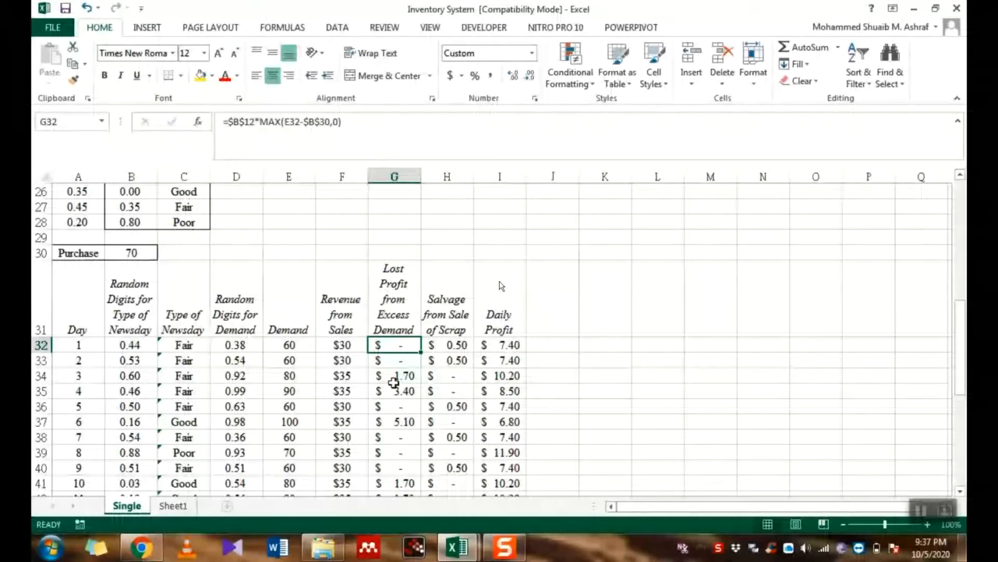
text(=)
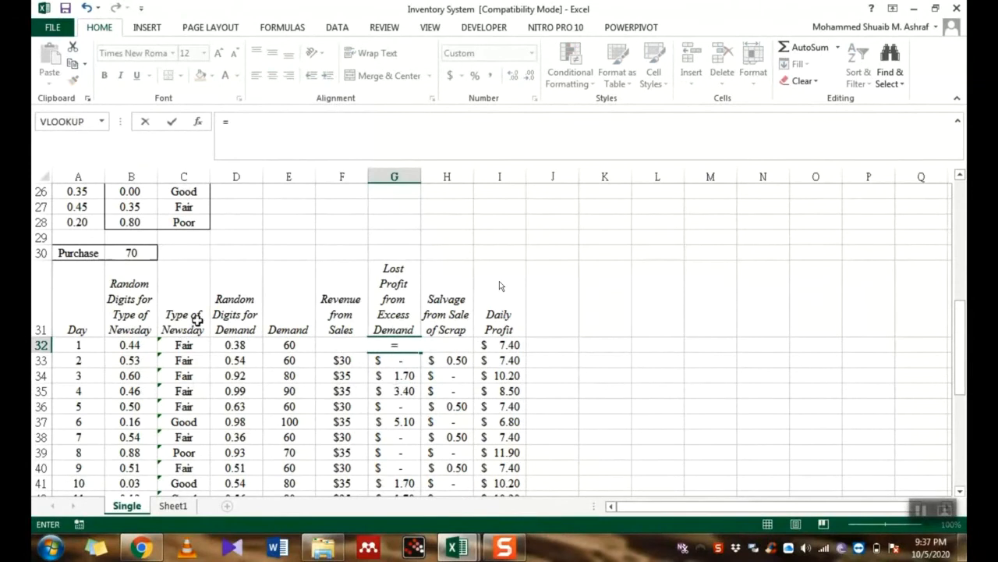
scroll(198, 320, up, 3)
scroll(197, 320, up, 4)
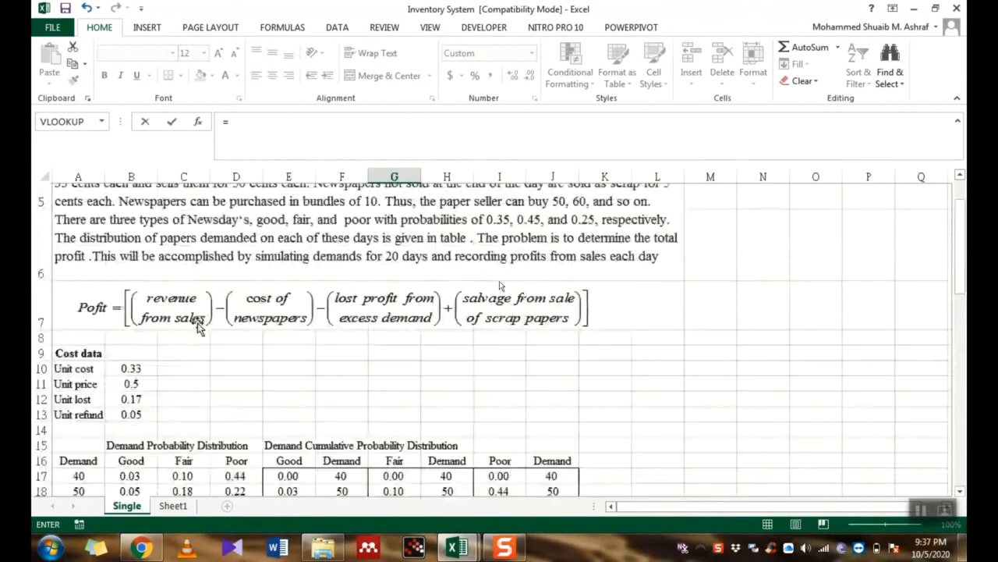
click(140, 400)
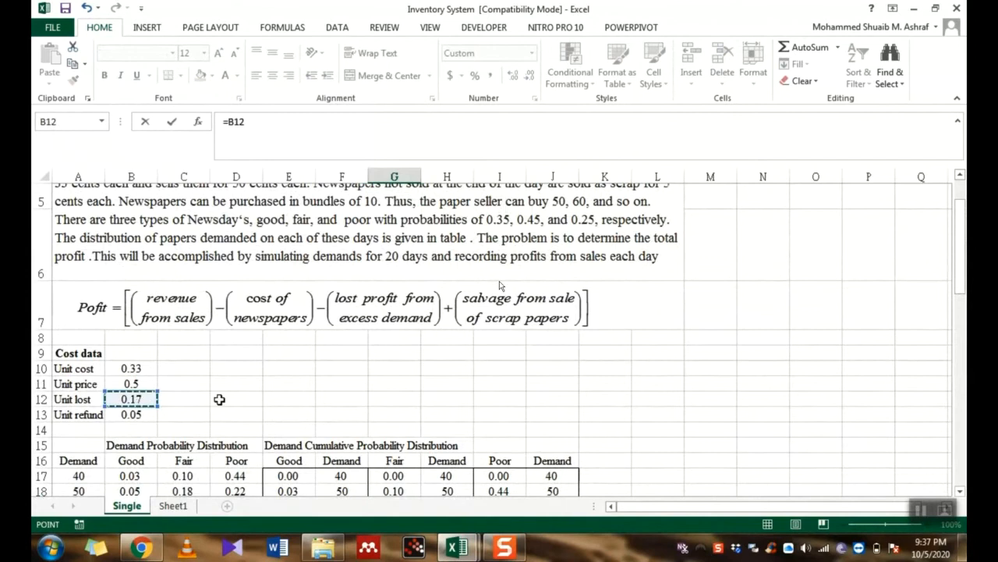
scroll(221, 387, down, 5)
scroll(226, 327, up, 2)
click(261, 123)
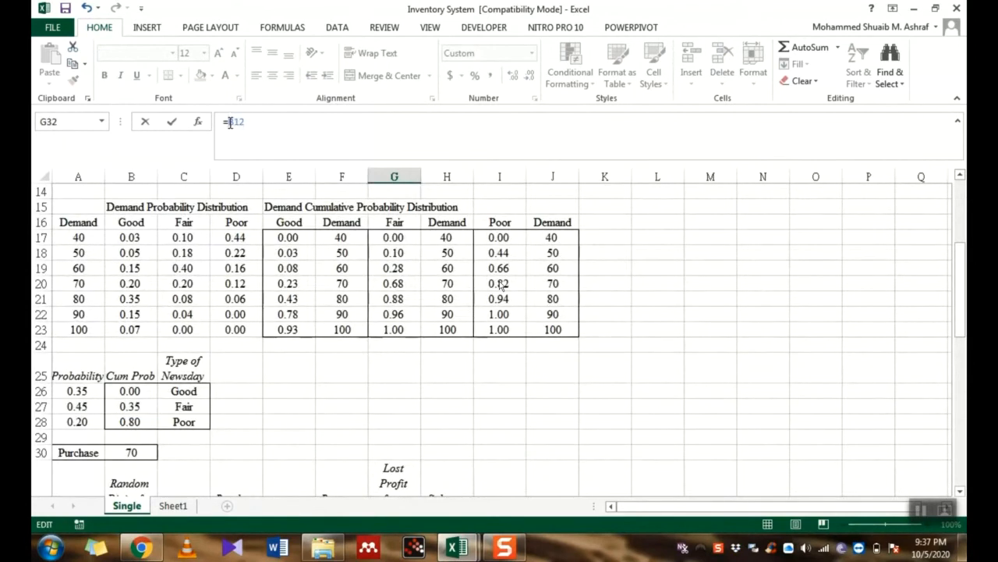
text($B$12*)
- Add a MAX function to the G32 lost profit formula and begin its first argument with the day 1 demand, E32-
text(ma)
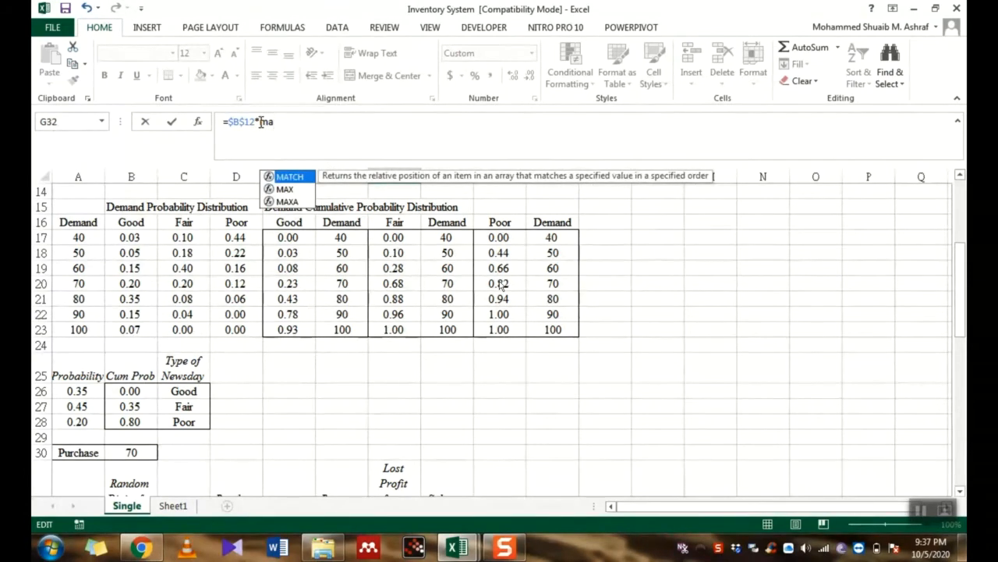
click(289, 190)
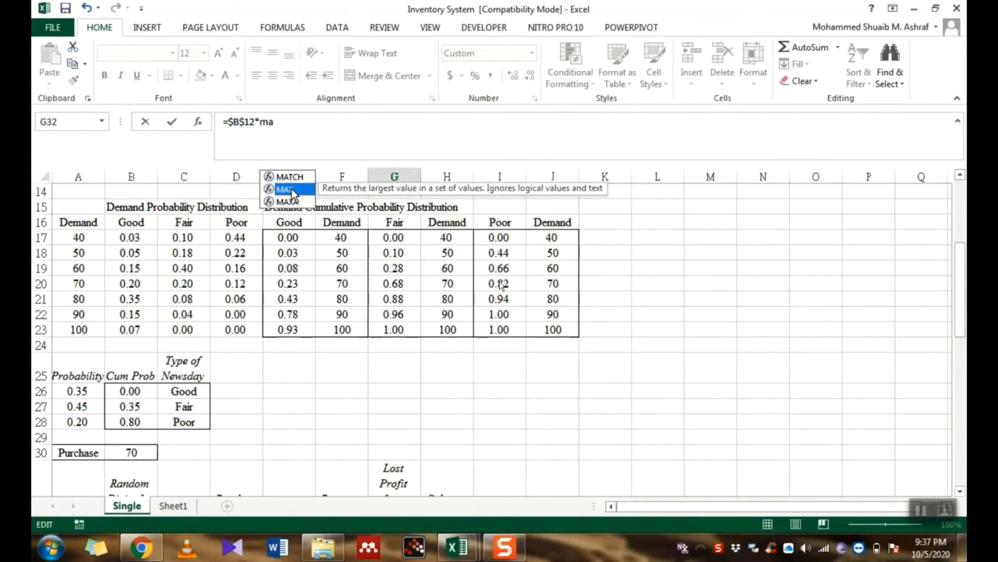
double_click(289, 189)
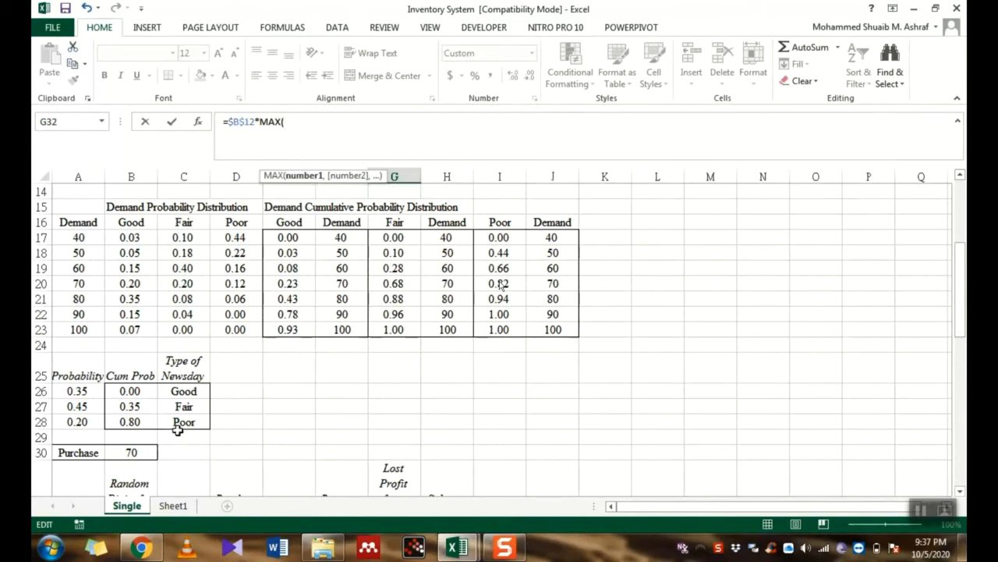
click(960, 491)
click(960, 493)
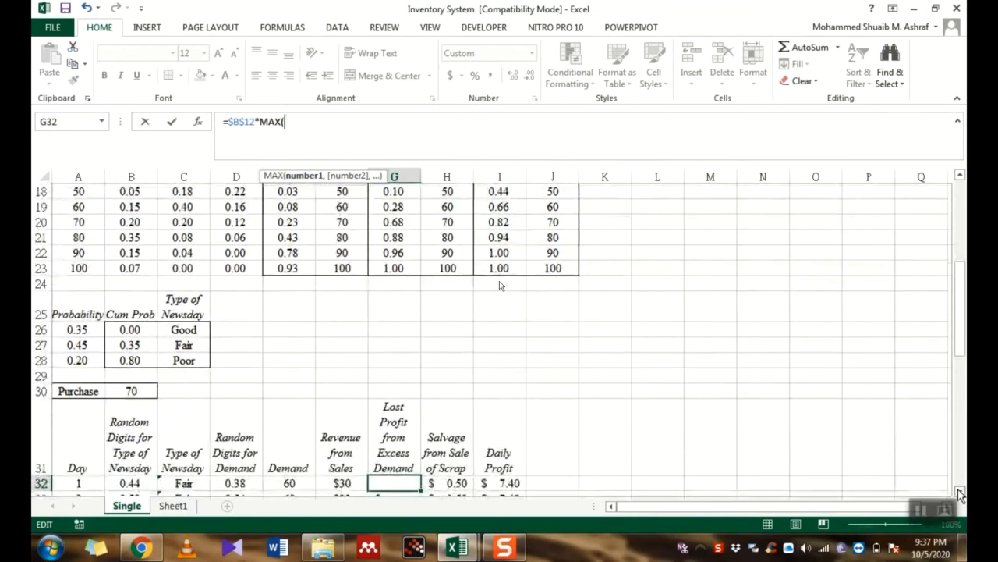
click(960, 493)
click(960, 493)
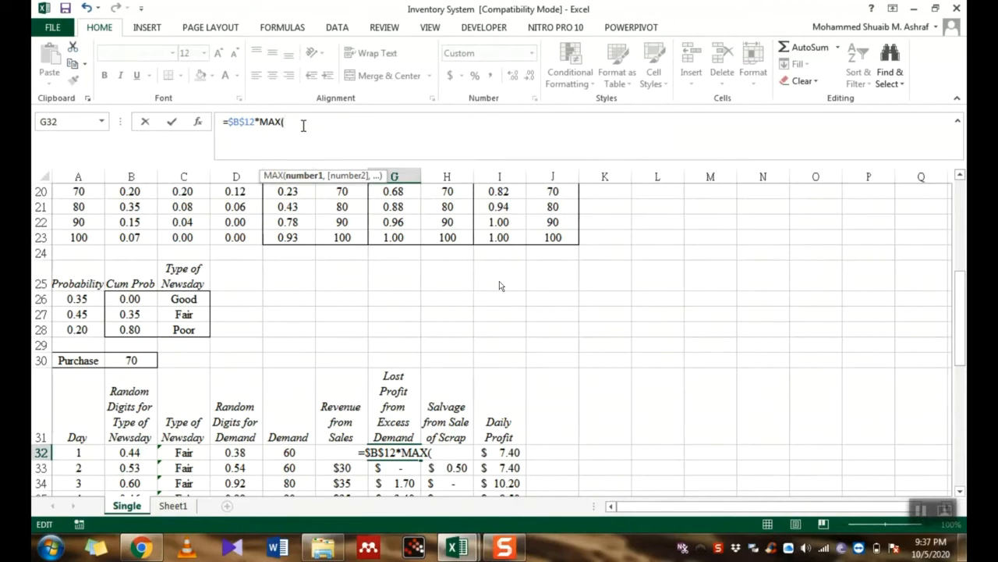
click(300, 453)
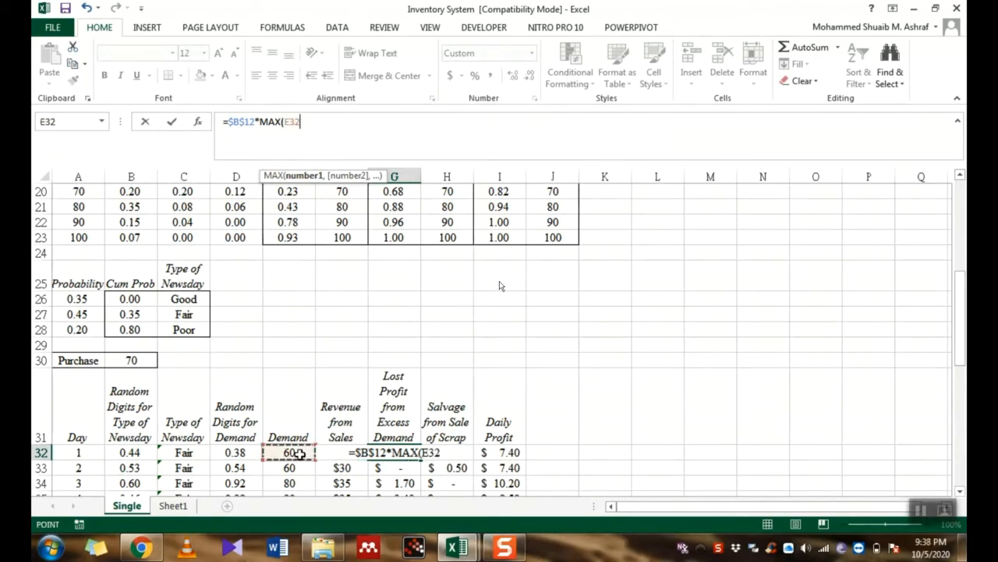
text(-)
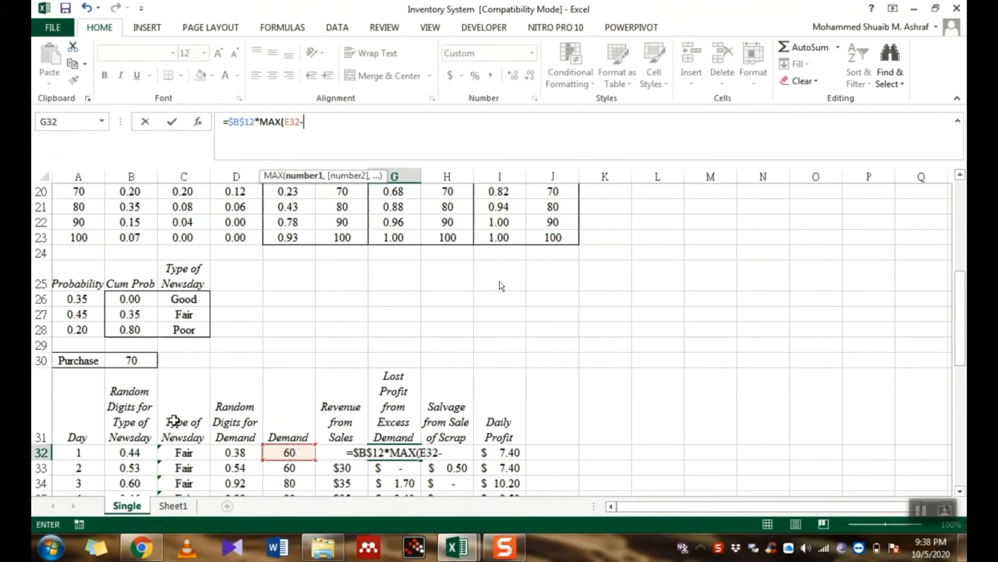
- Subtract the absolute purchase quantity $B$30, add 0 as the second argument and complete the formula as =$B$12*MAX(E32-$B$30,0)
click(124, 364)
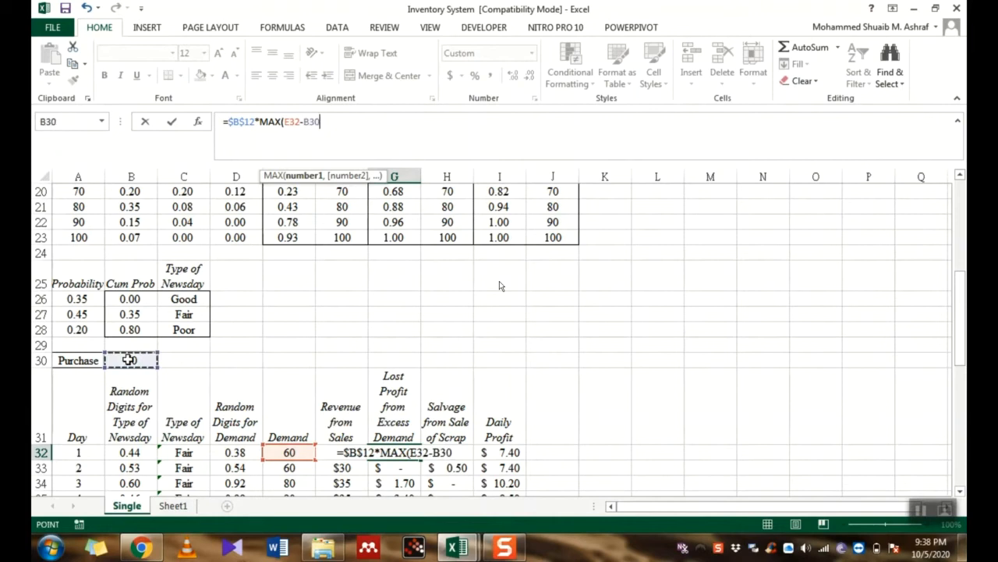
click(308, 124)
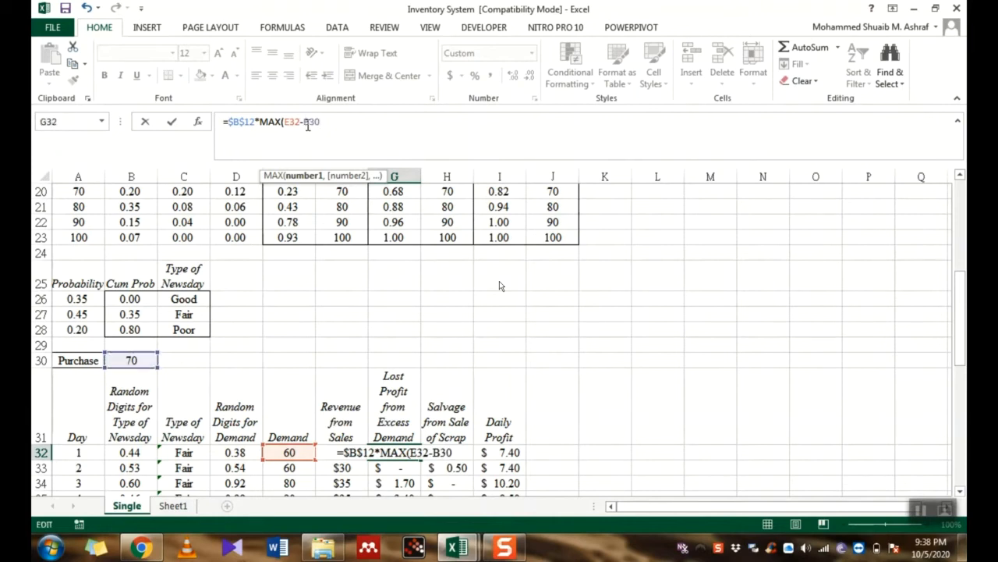
text($)
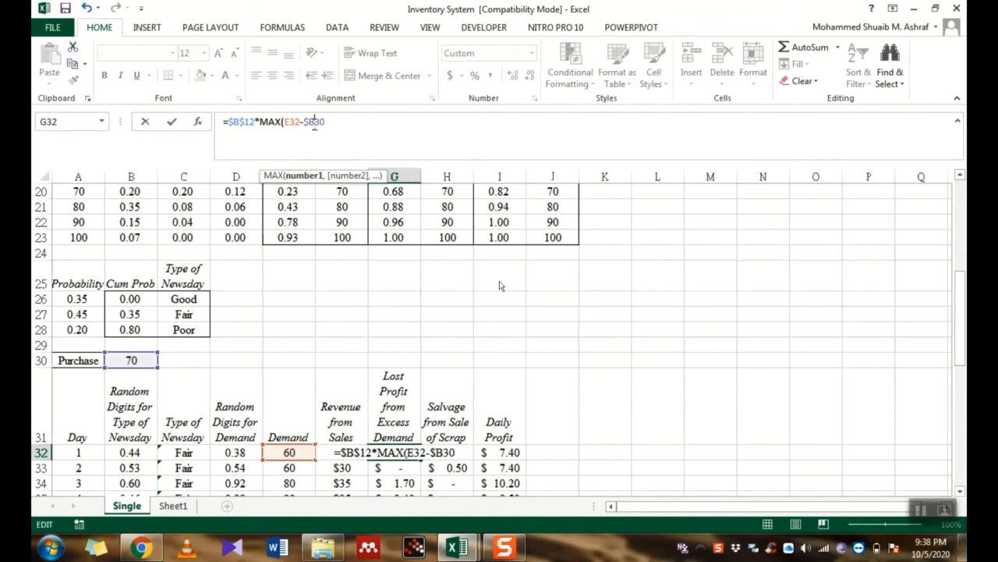
click(314, 122)
text($30)
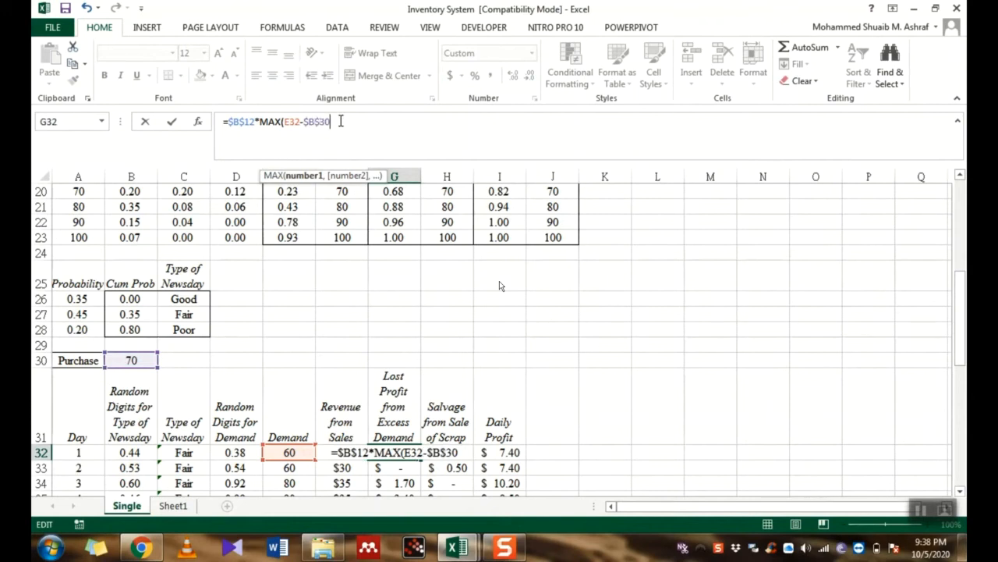
text(,)
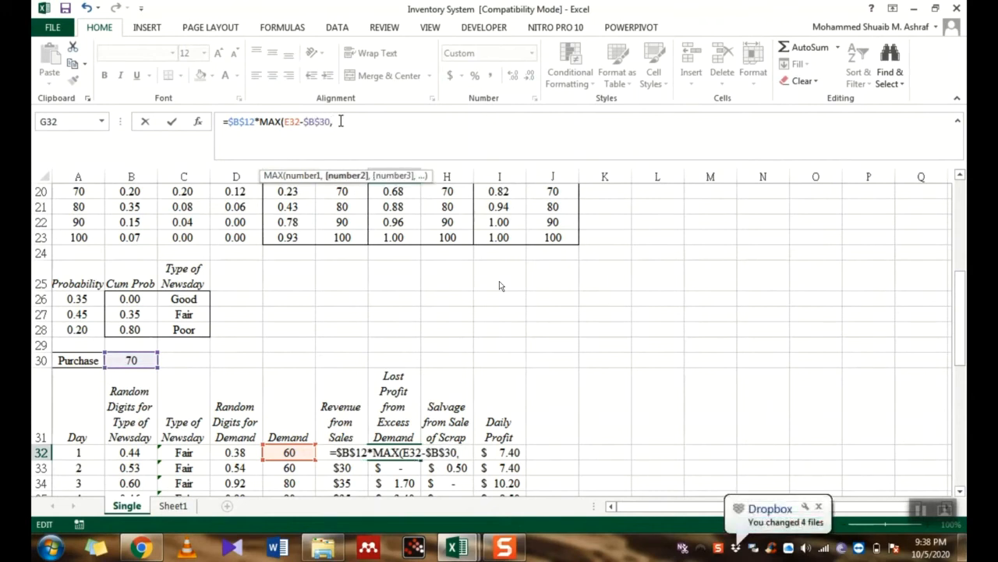
text())
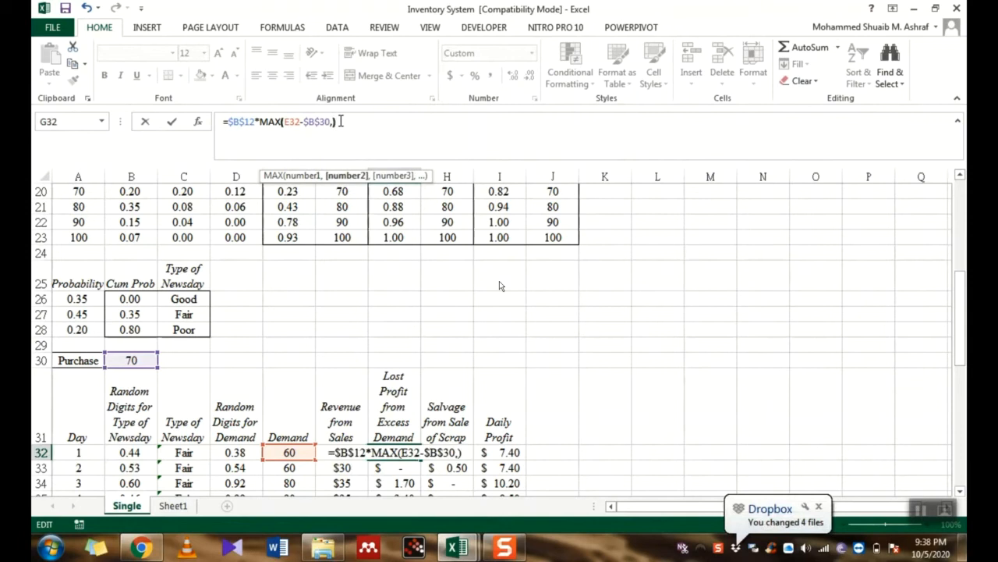
key(BackSpace)
text(0)
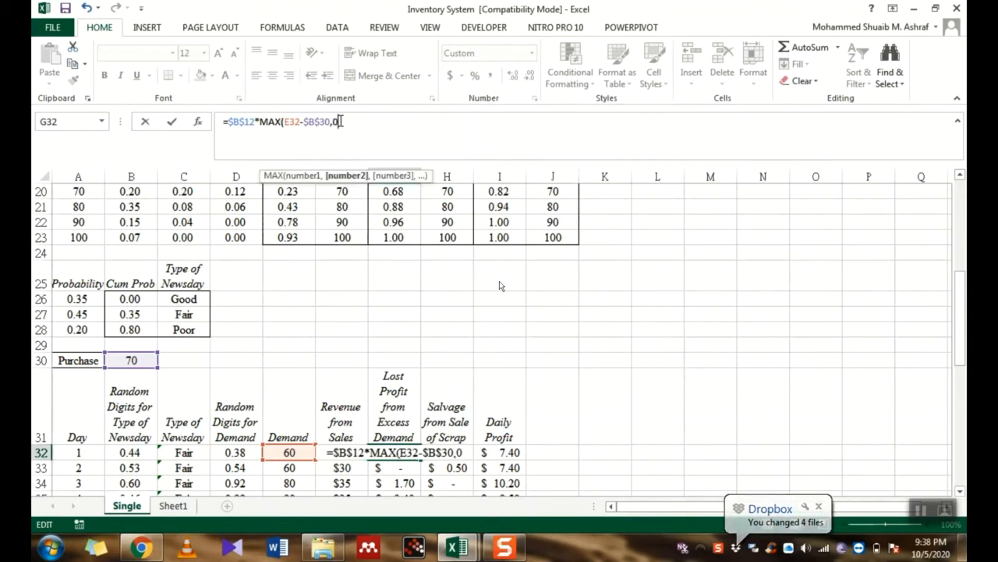
text())
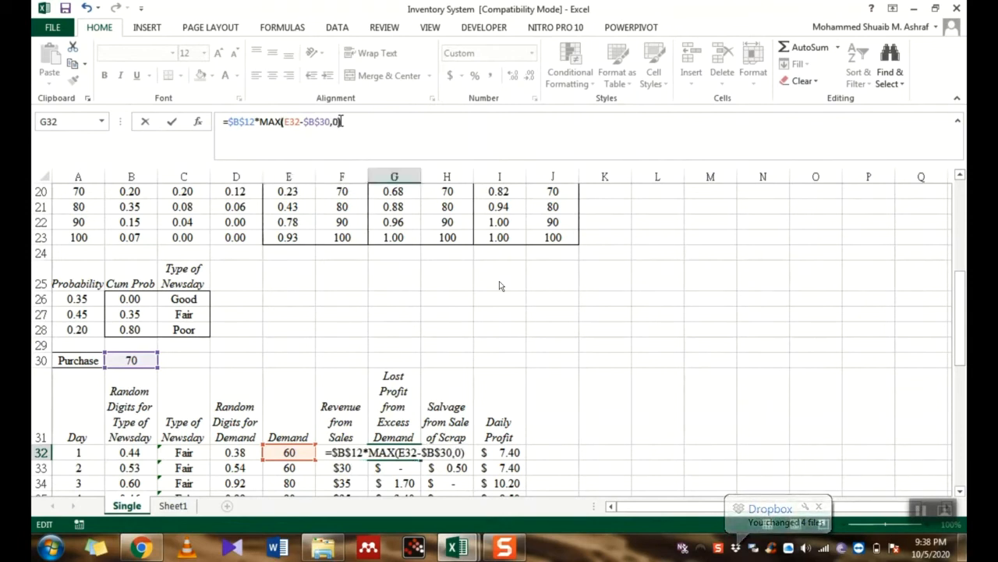
key(Return)
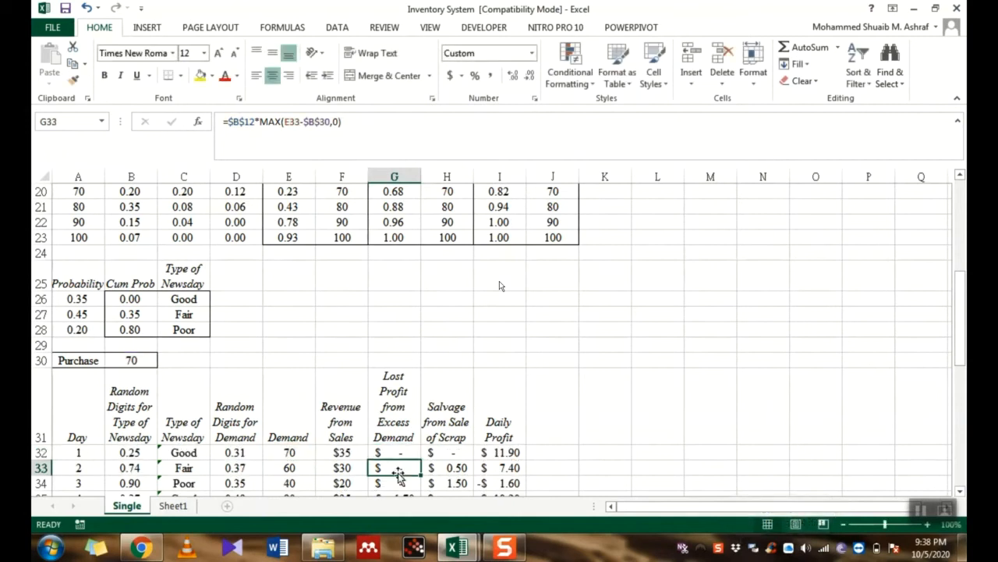
- Check the lost profit formulas for days 1 to 3 in G32:G34 against the day 1 demand in E32
click(405, 452)
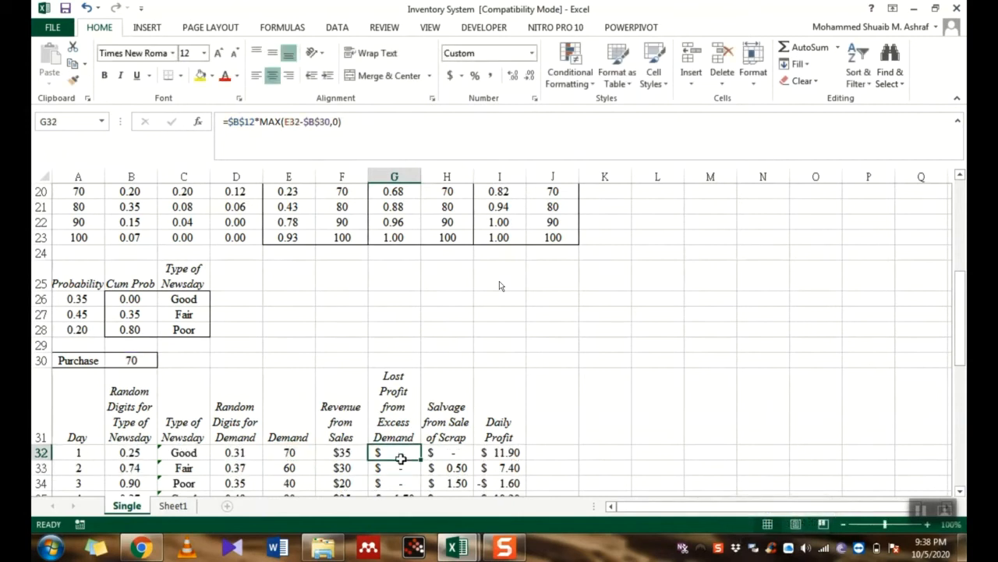
click(290, 453)
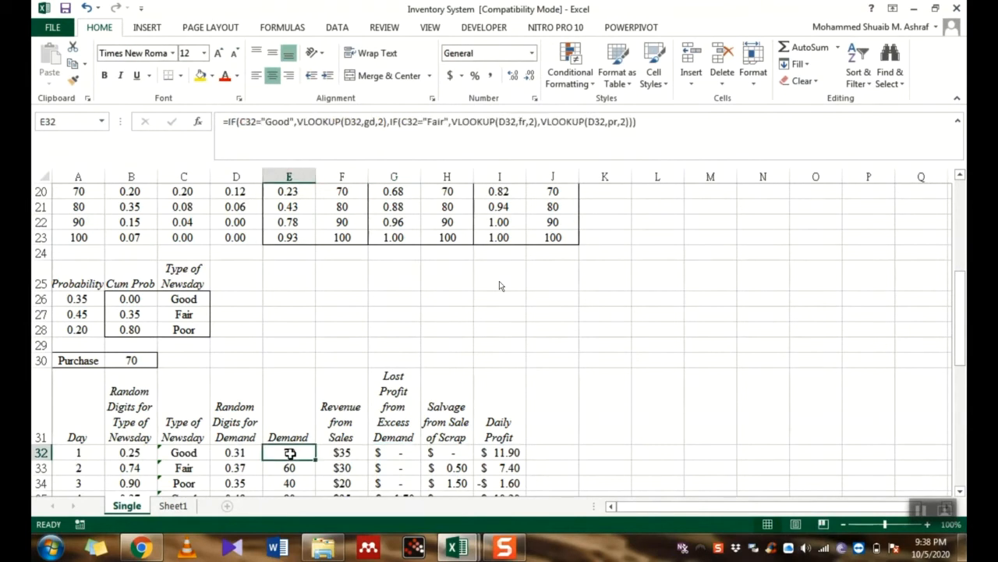
click(389, 452)
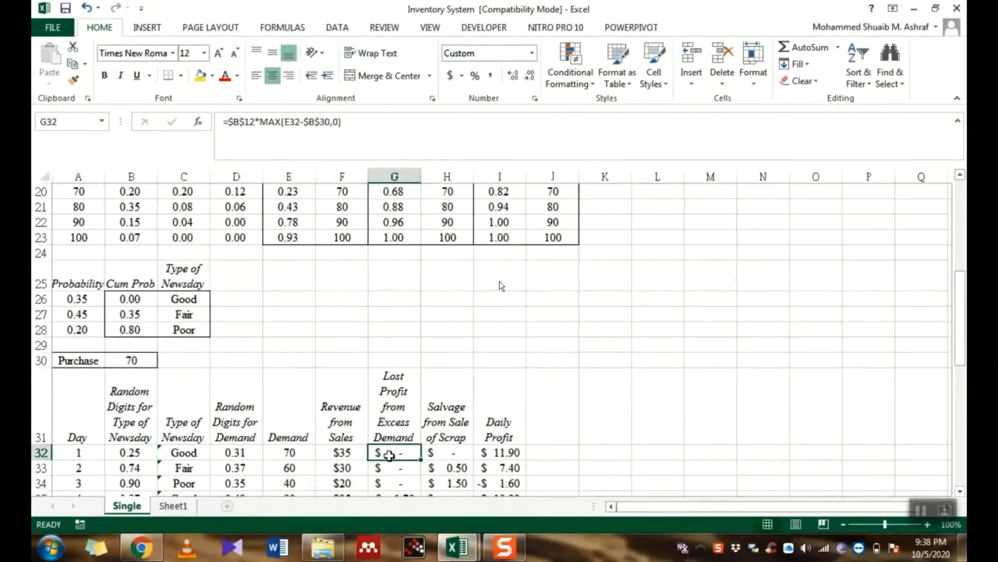
click(402, 469)
click(403, 484)
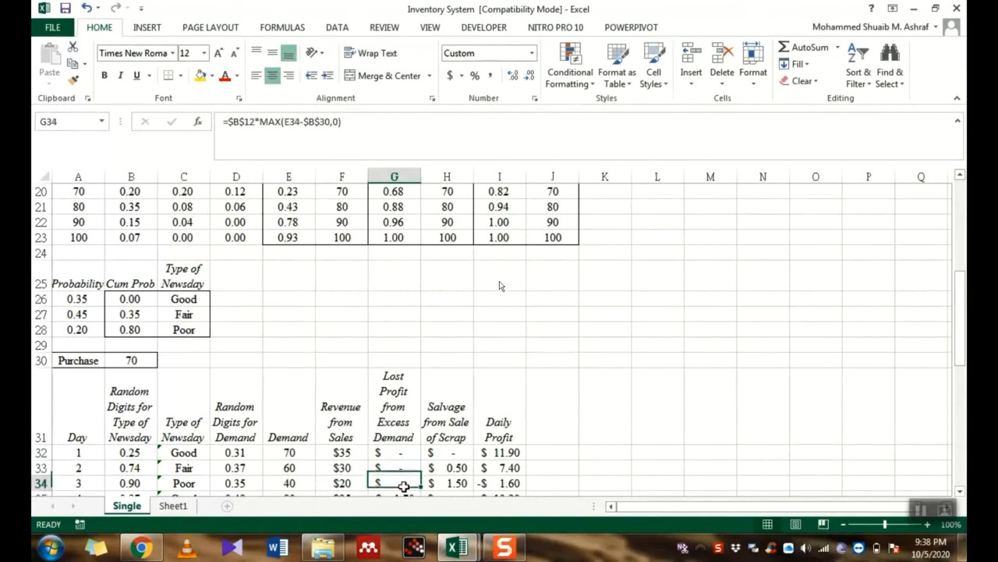
click(404, 454)
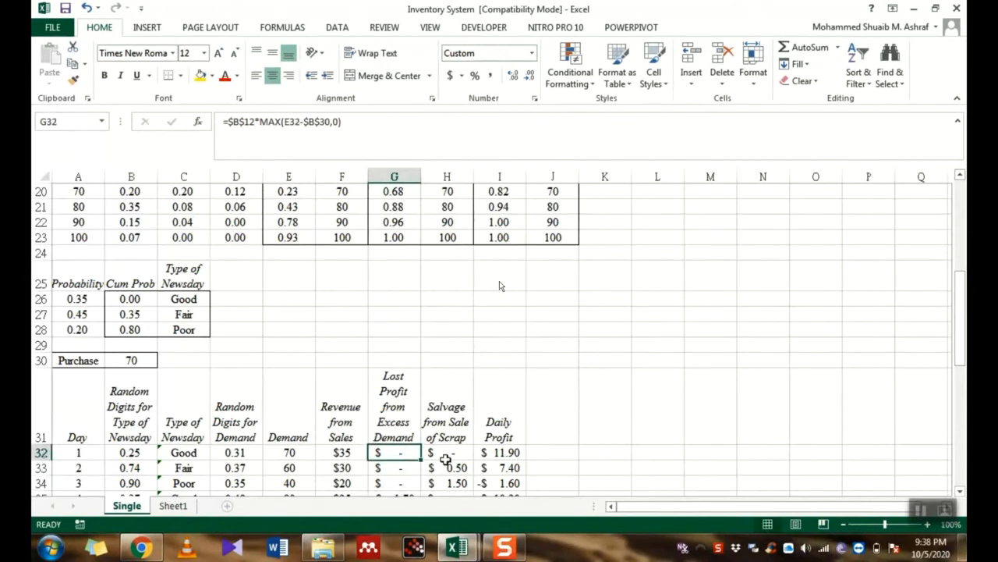
- Examine the salvage formula in H32 and relate the day 2 demand in E33 to the purchase quantity and unit refund
scroll(446, 460, down, 1)
click(448, 380)
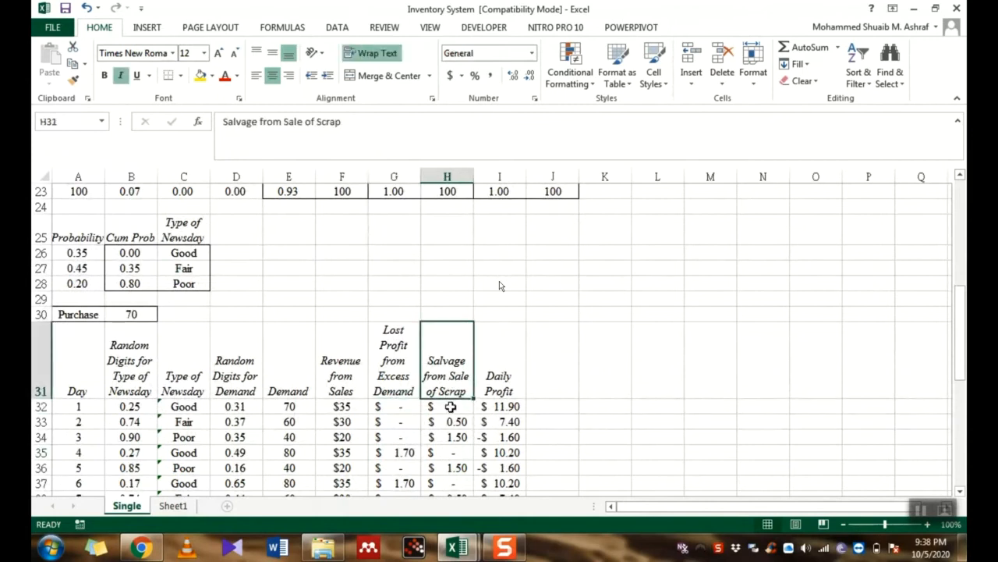
click(447, 406)
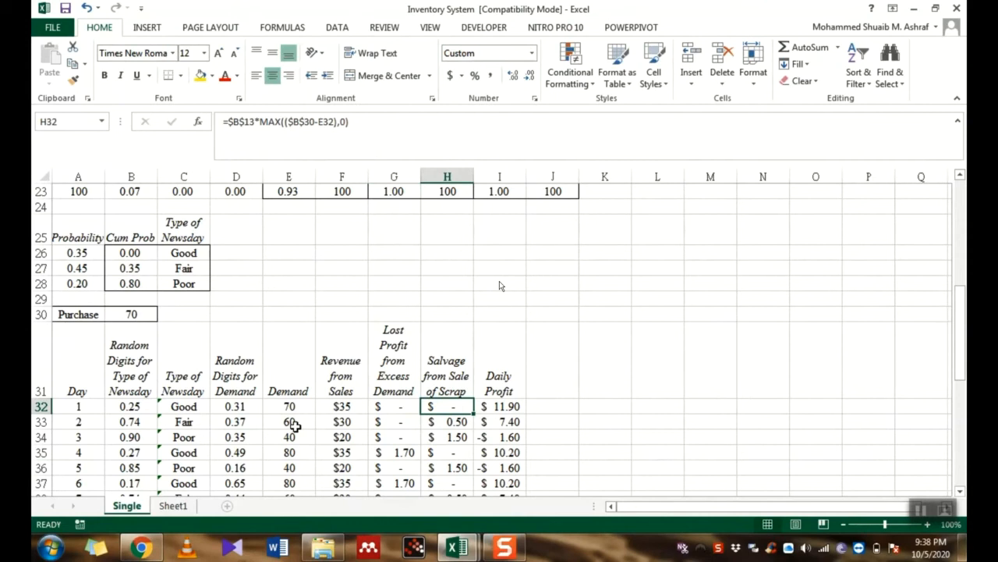
scroll(293, 425, down, 2)
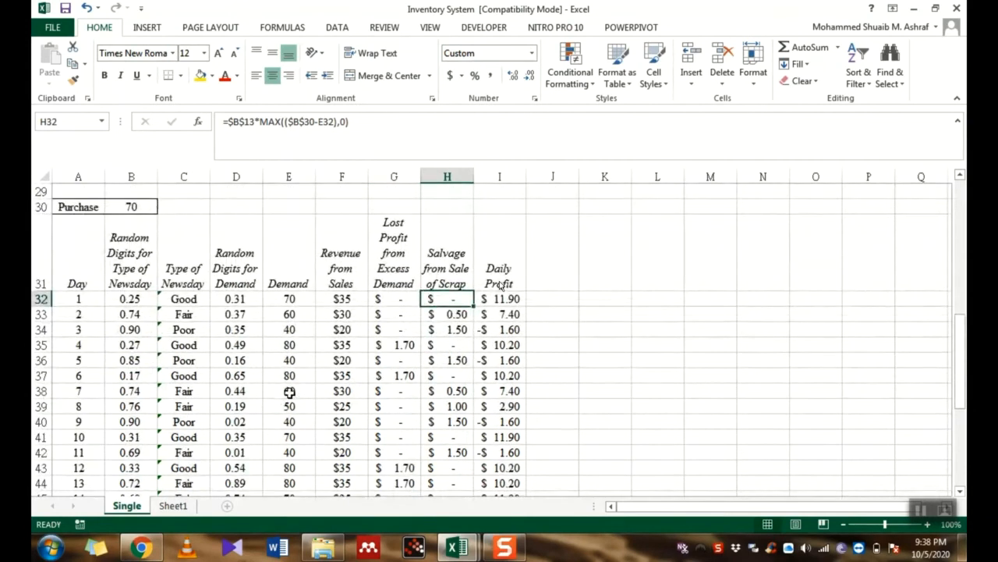
click(286, 316)
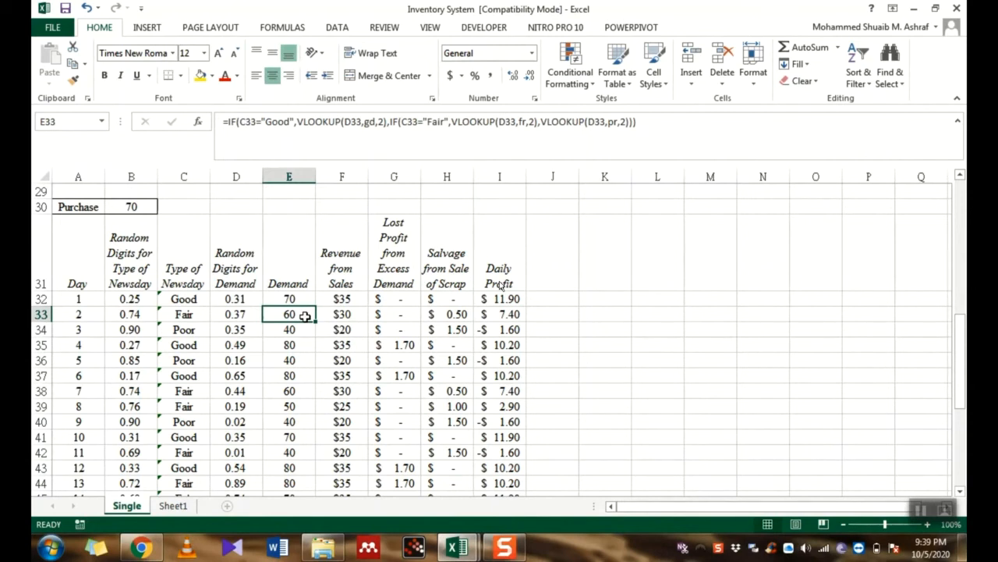
scroll(304, 315, up, 9)
scroll(173, 410, down, 2)
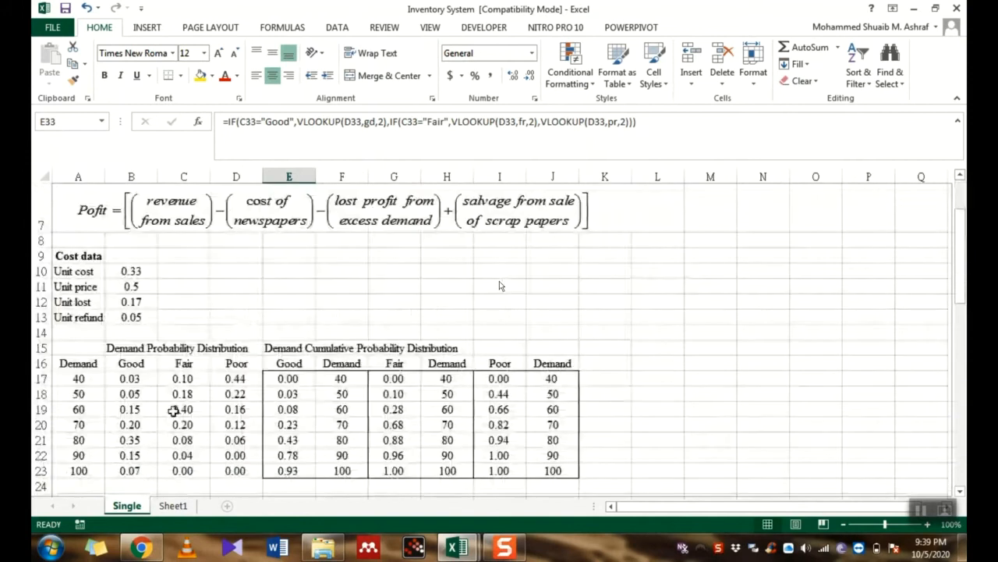
scroll(135, 318, down, 5)
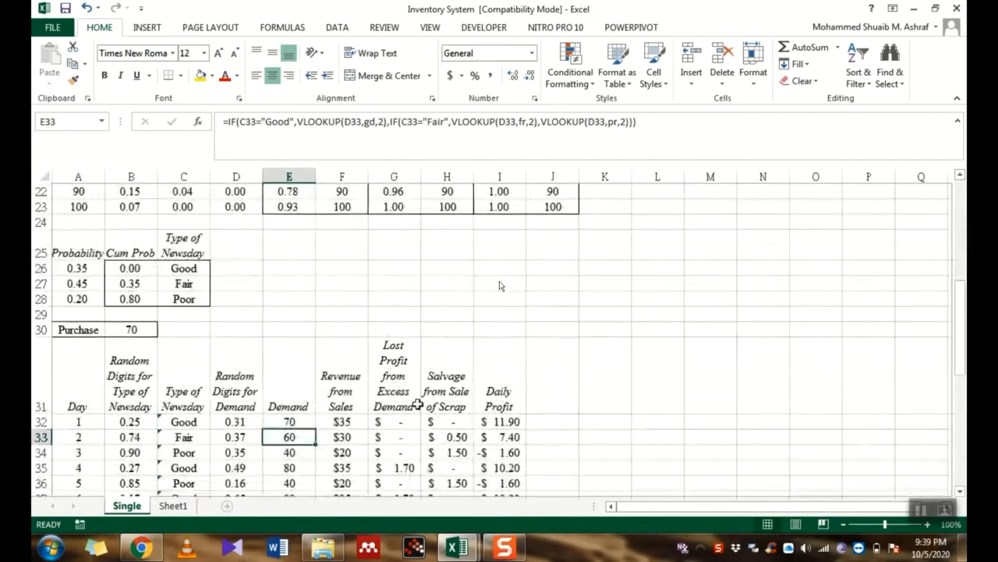
- Start a new salvage from sale of scrap formula for day 1 in H32
click(434, 422)
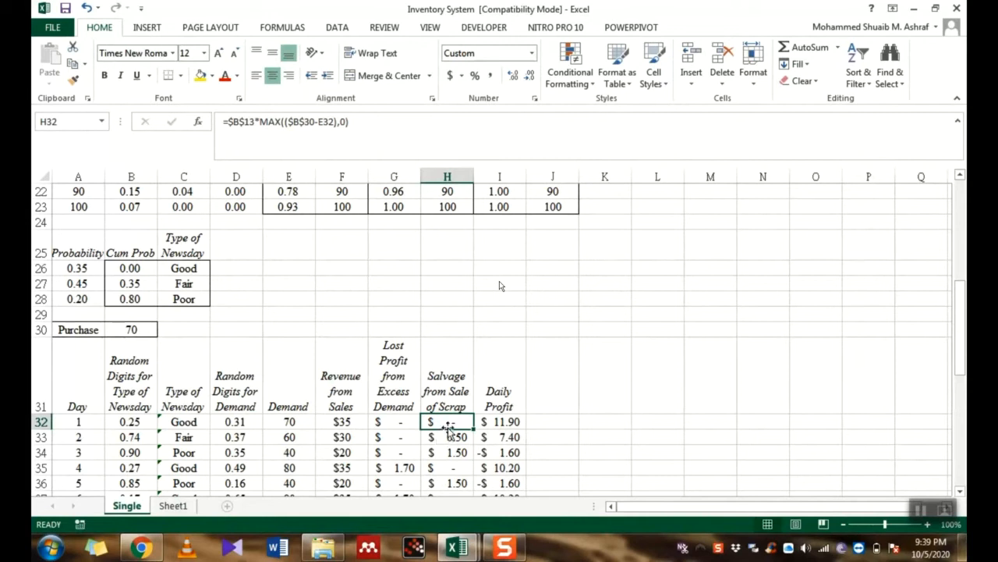
text(=)
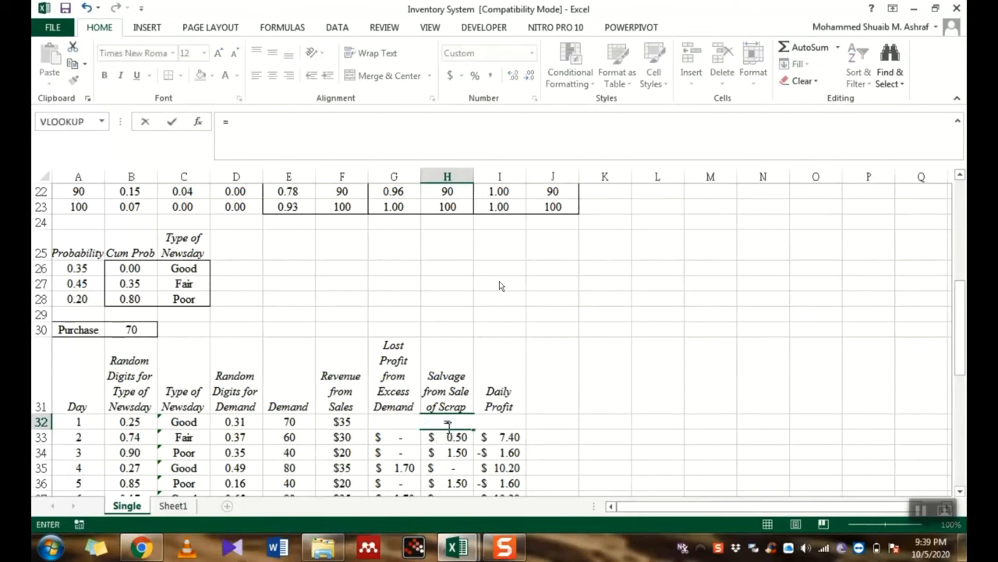
scroll(448, 425, up, 4)
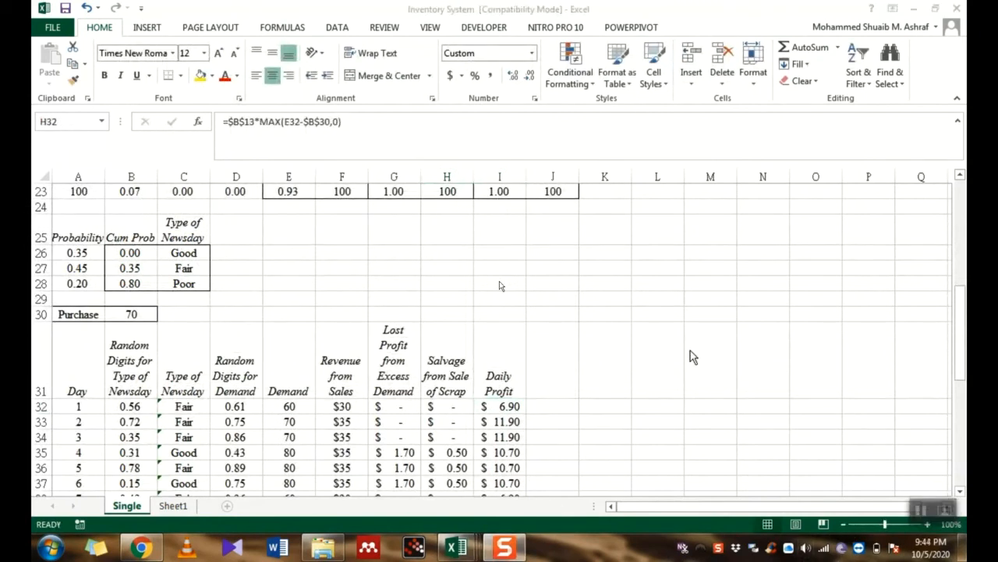
- Remove the demand-minus-purchase term E32-$B$30 from the MAX function in the day 1 salvage formula in H32
click(448, 403)
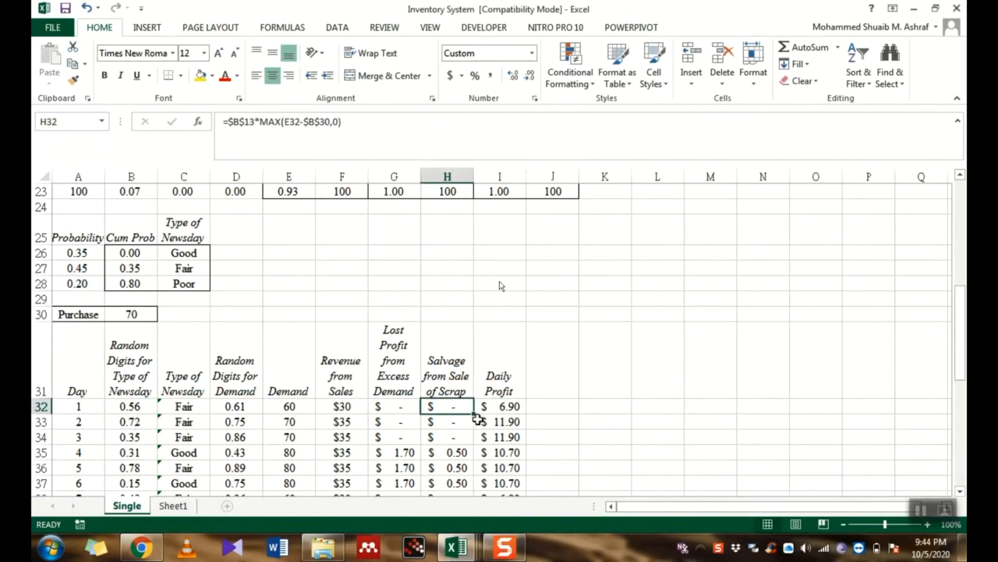
click(332, 123)
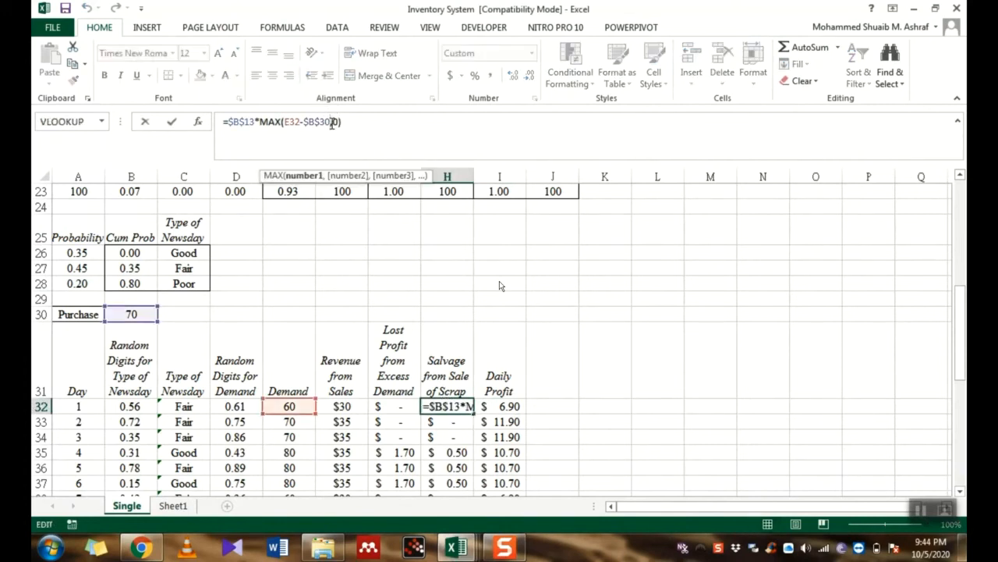
key(BackSpace)
key(BackSpace)
key(BackSpace)
key(BackSpace)
key(BackSpace)
key(BackSpace)
key(BackSpace)
key(BackSpace)
key(BackSpace)
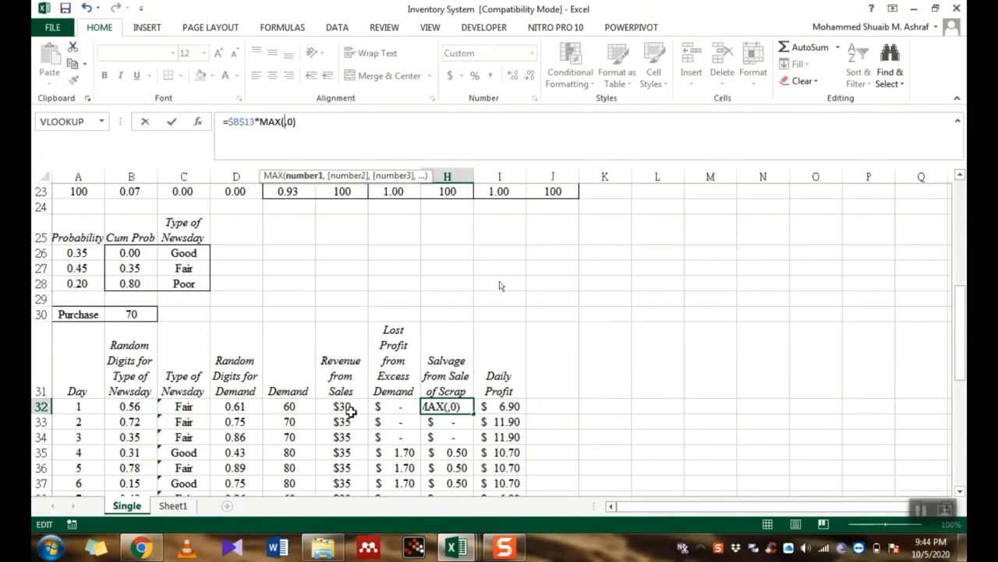
- Insert the day 1 demand minus the purchase quantity, (E32-B30), in parentheses as the first MAX argument in H32
click(281, 406)
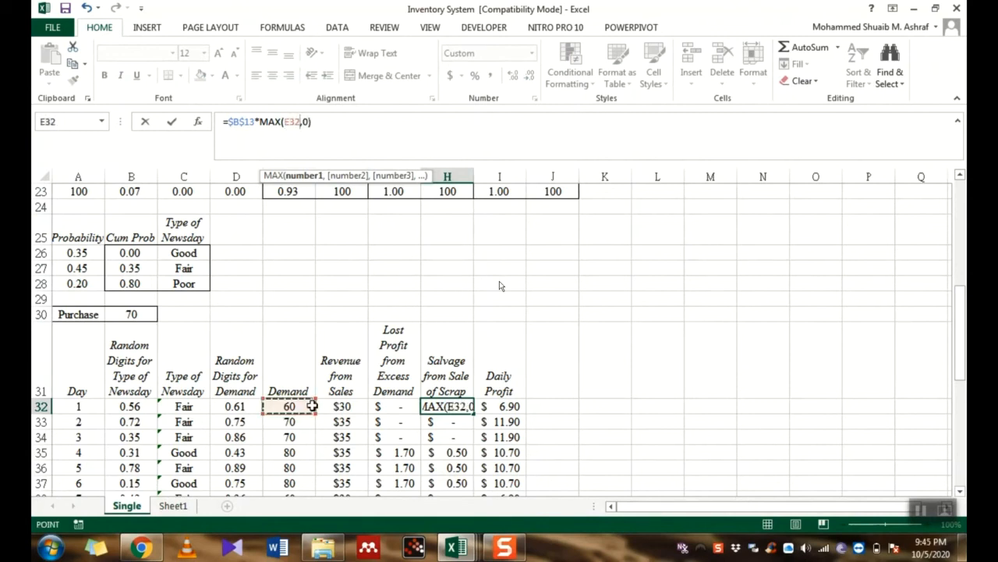
text(-)
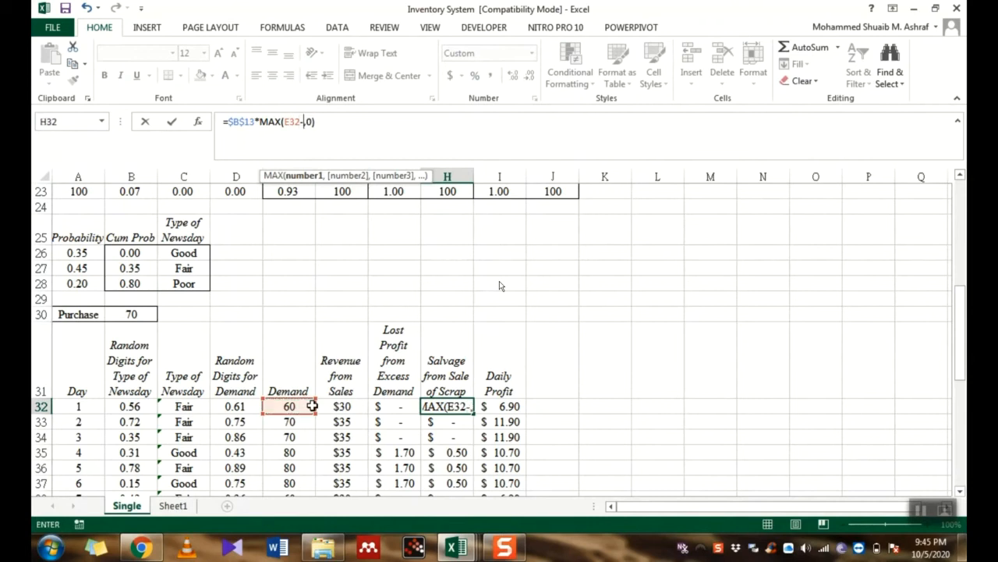
click(134, 314)
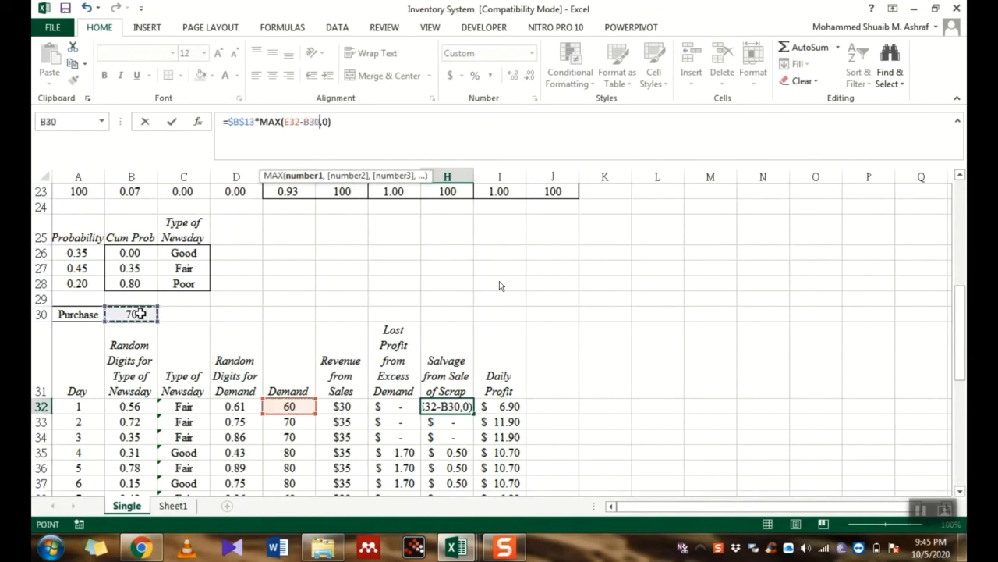
click(298, 126)
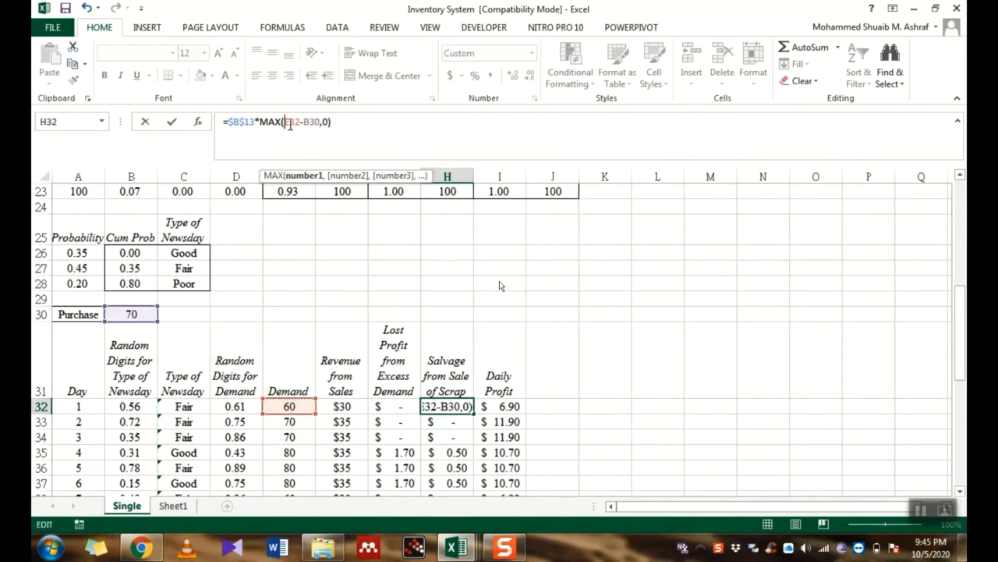
text(()
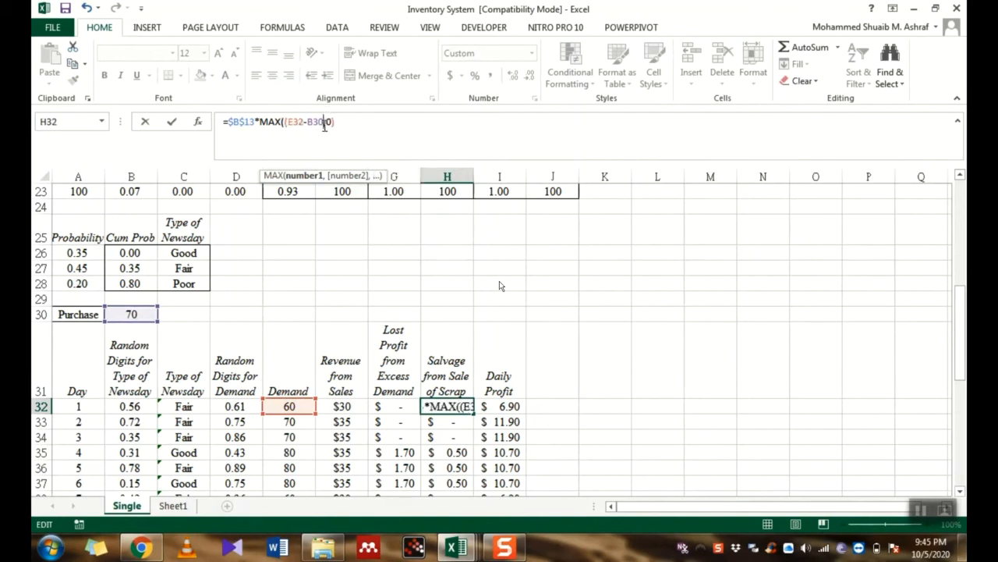
click(324, 126)
text())
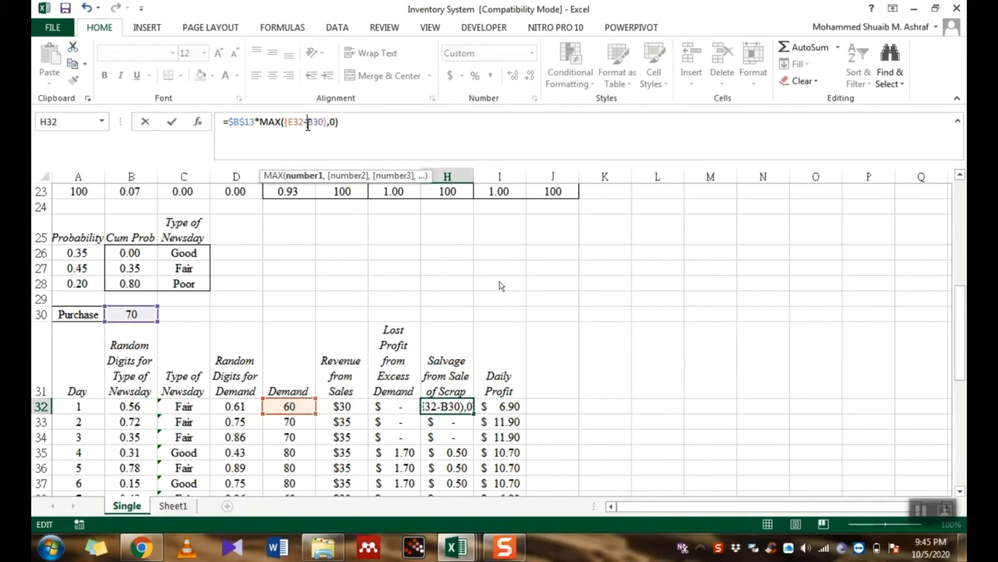
- Make the purchase reference absolute and enter the salvage formula as =$B$13*MAX((E32-$B$30),0)
text($)
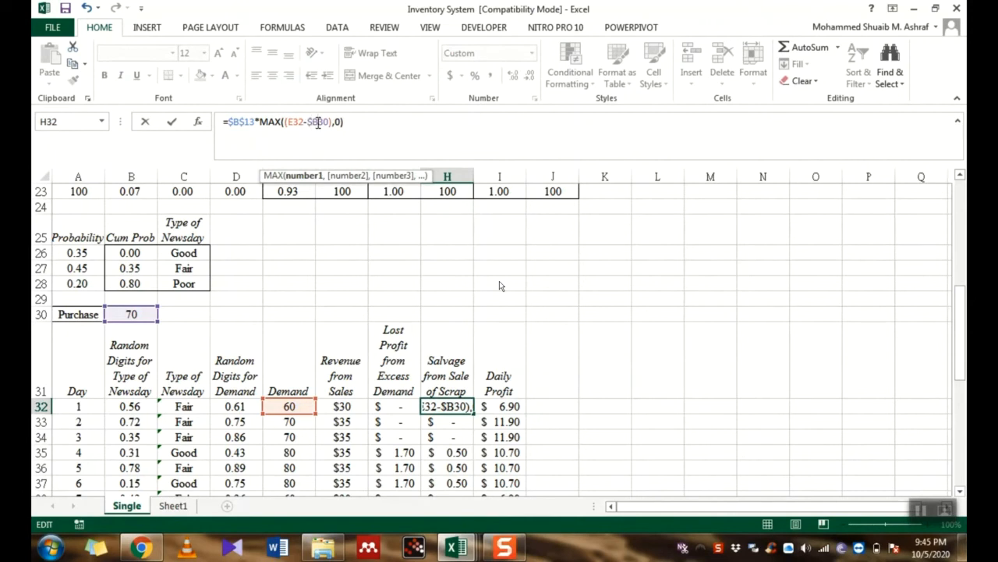
click(318, 121)
text($)
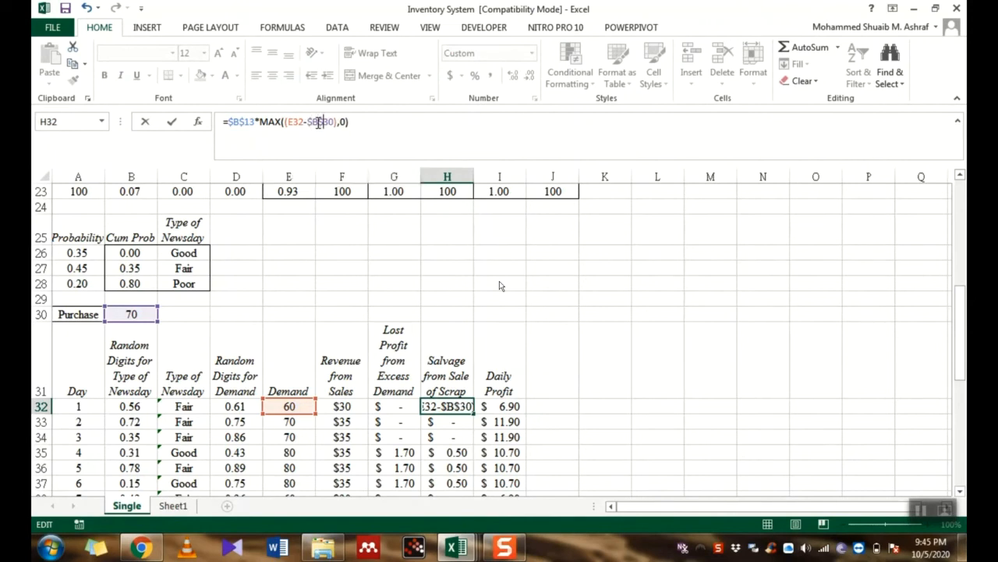
key(Return)
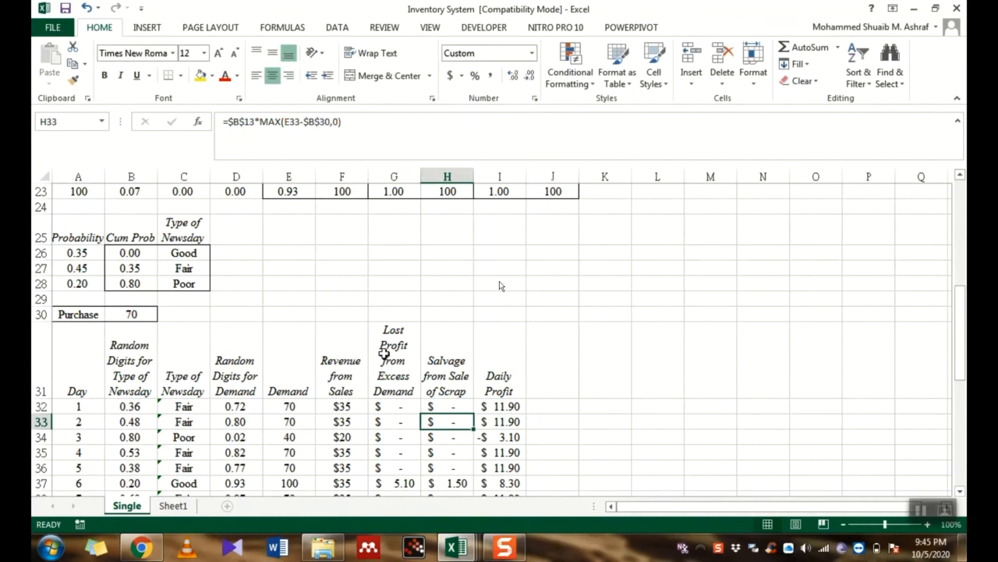
- Restart the day 1 salvage formula in H32, multiplying the unit refund B13 by the MAX function
click(451, 406)
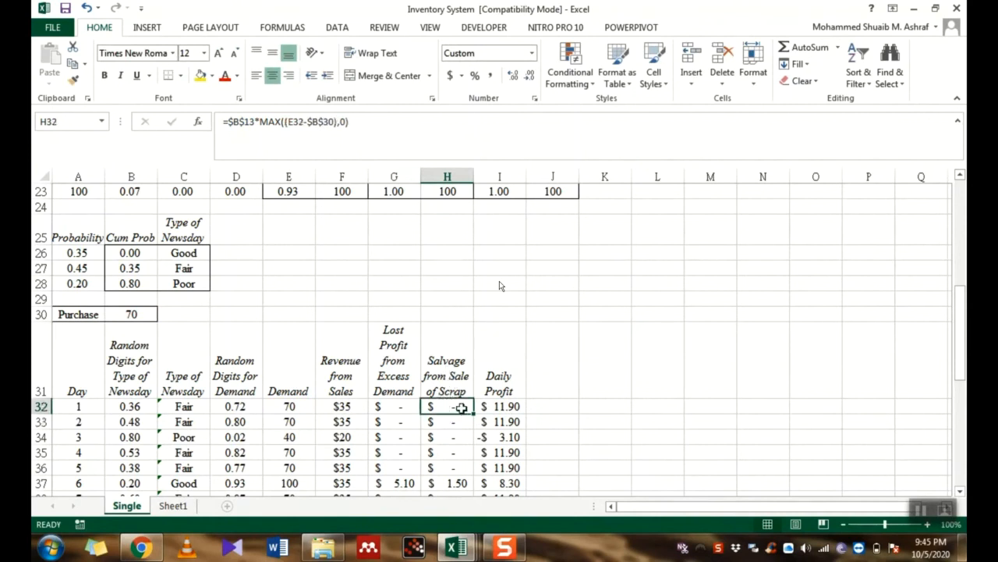
scroll(457, 403, down, 1)
scroll(457, 403, up, 1)
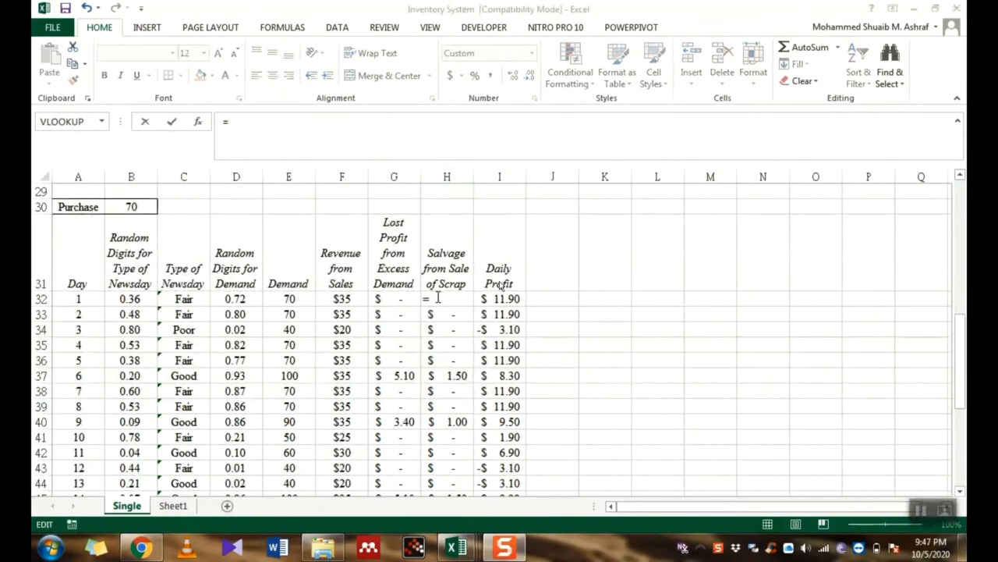
click(439, 298)
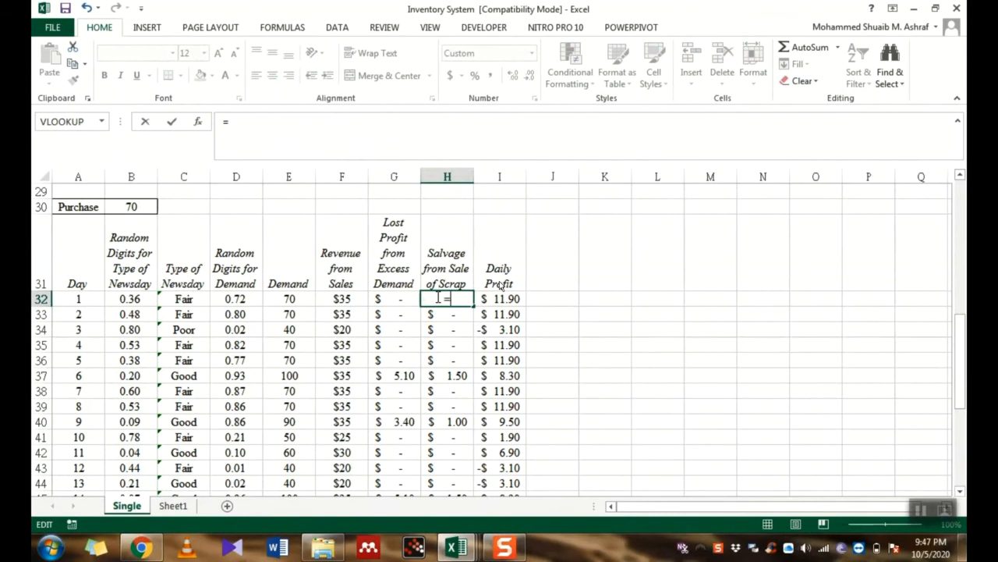
scroll(447, 343, up, 2)
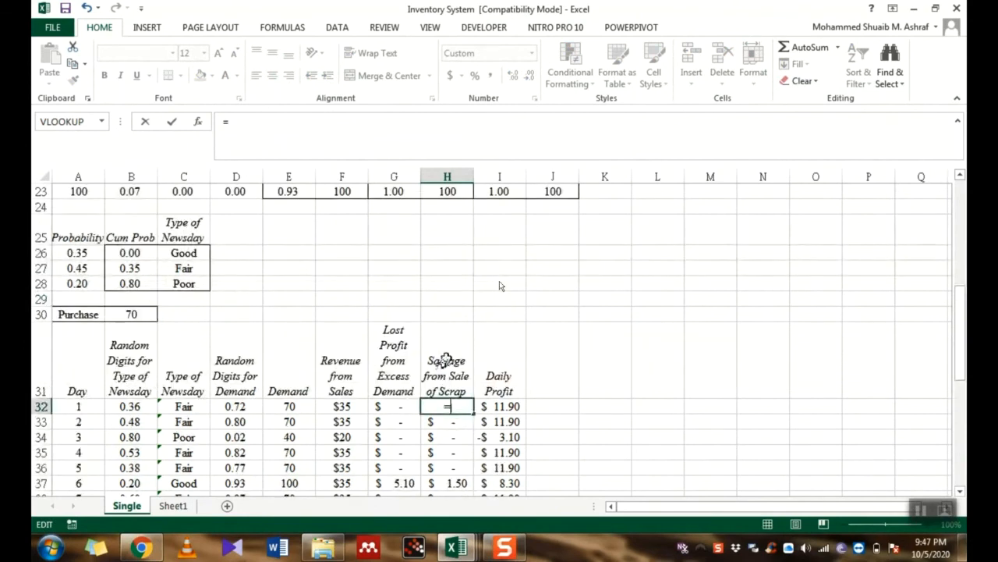
scroll(447, 359, up, 5)
click(125, 270)
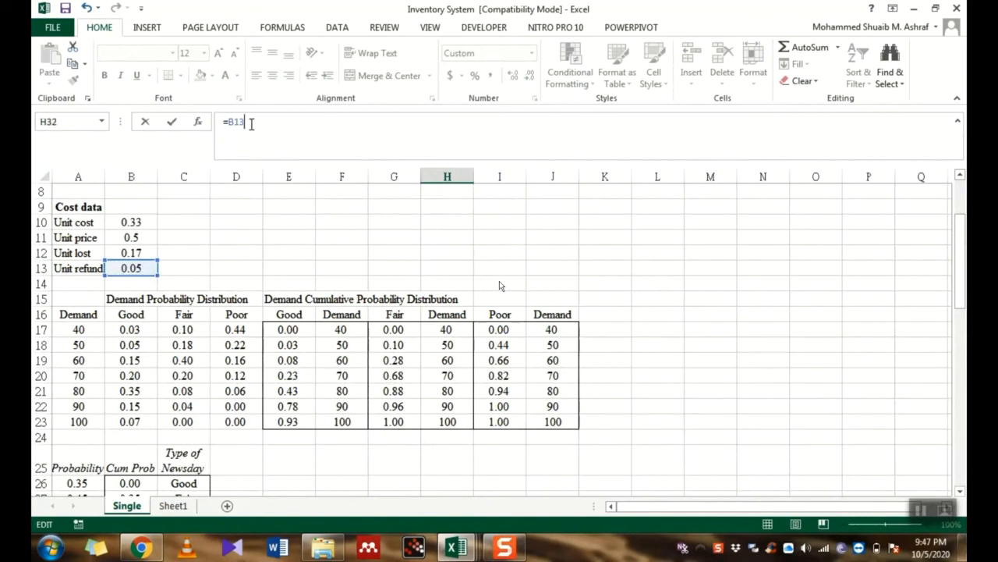
text(*max)
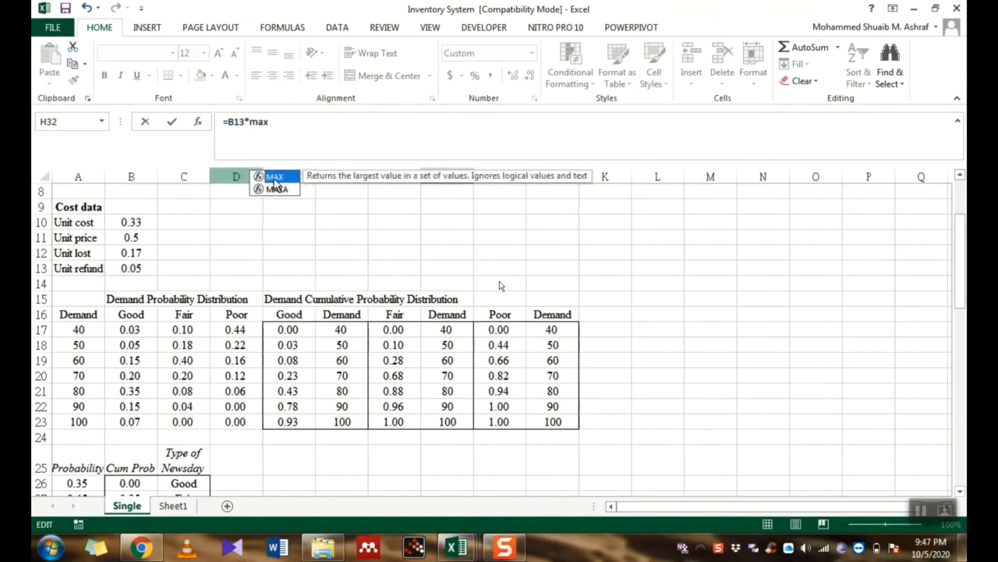
double_click(274, 180)
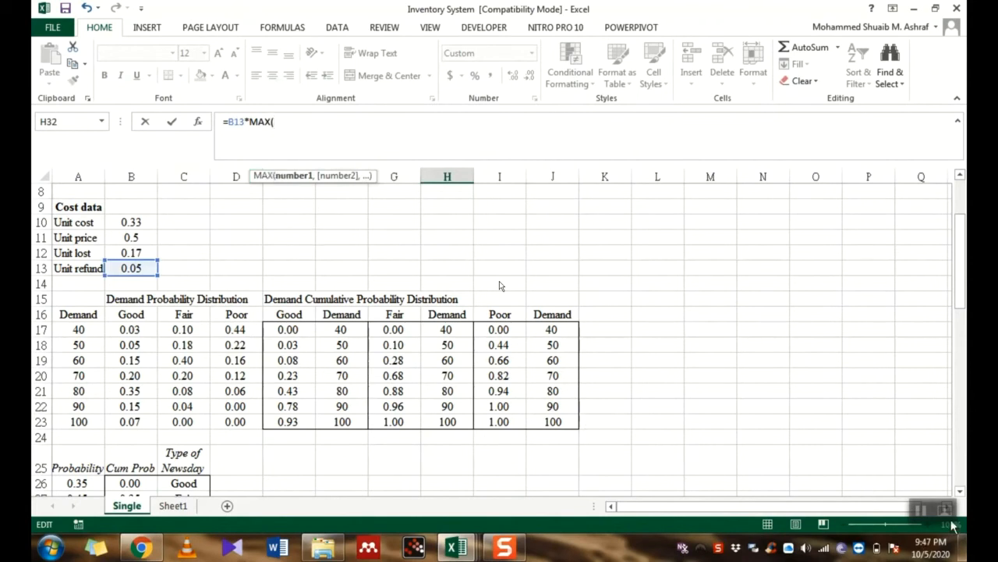
- Fill the MAX function with the purchase quantity minus day 1 demand, (B30-E32), and 0 as the second argument
click(960, 492)
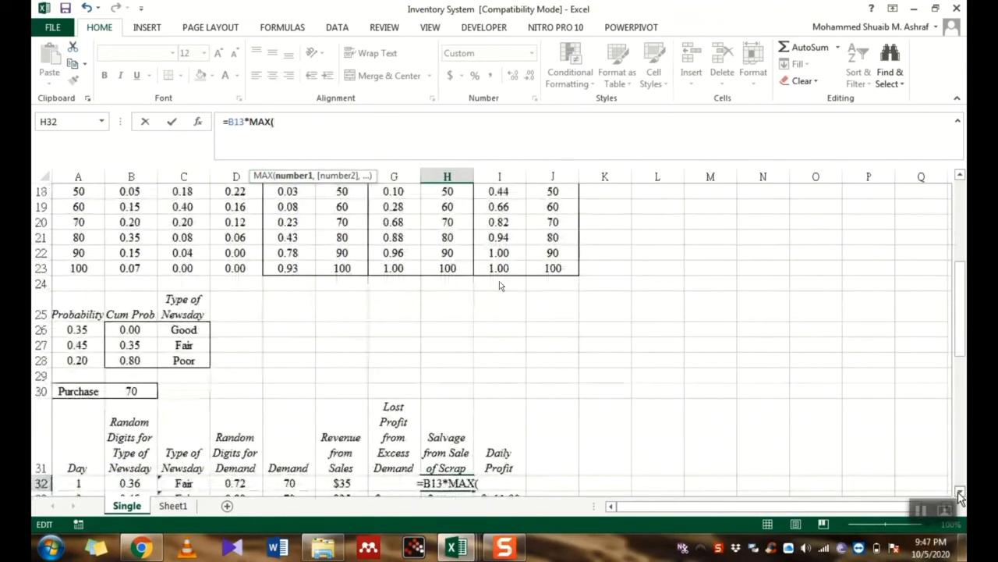
click(960, 493)
click(960, 493)
click(960, 493)
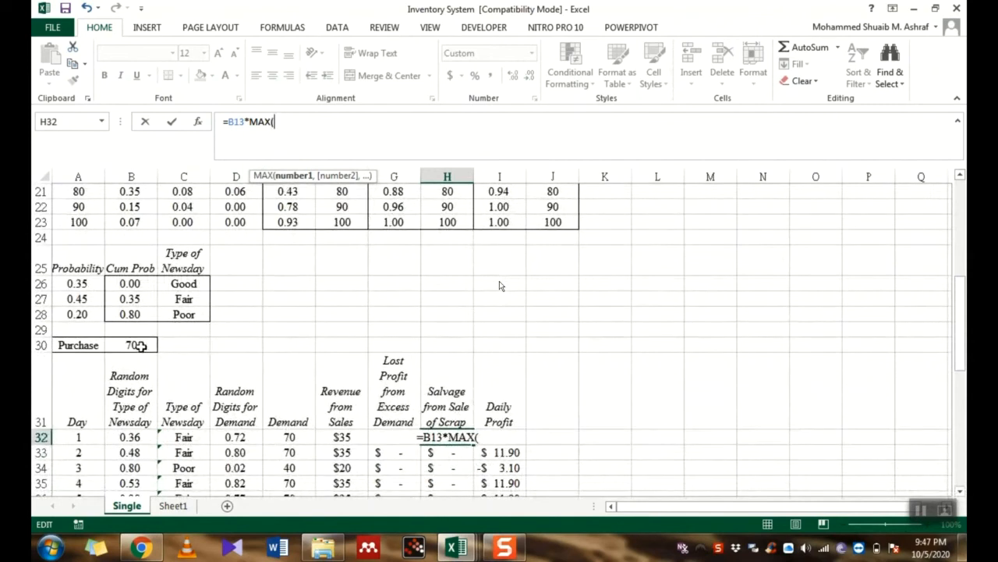
click(138, 345)
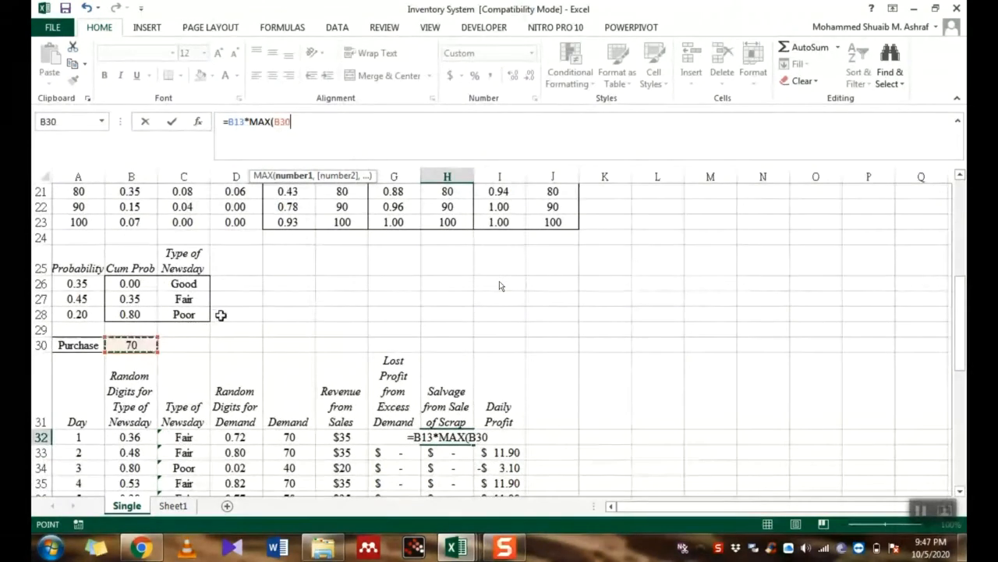
text(-)
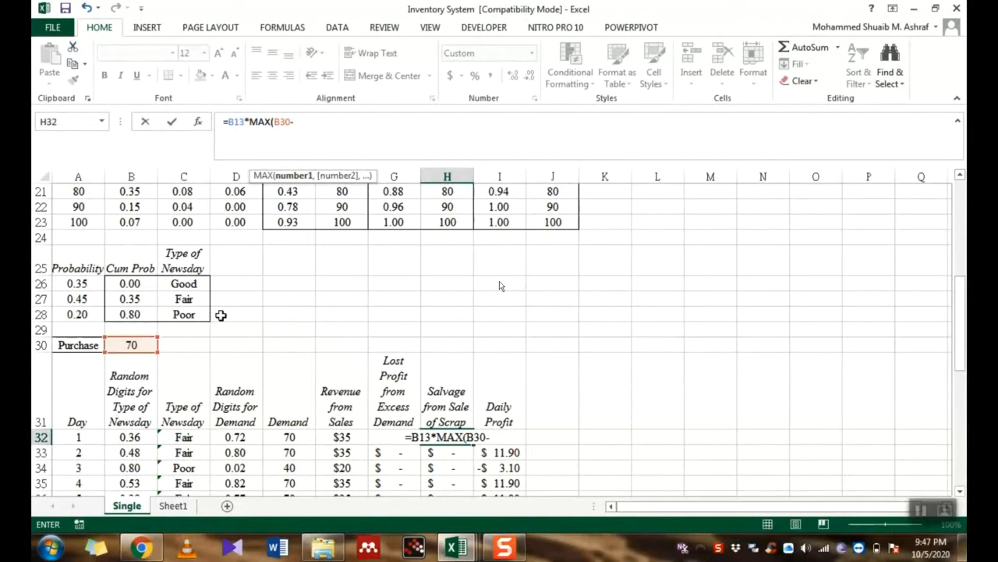
click(275, 123)
text(()
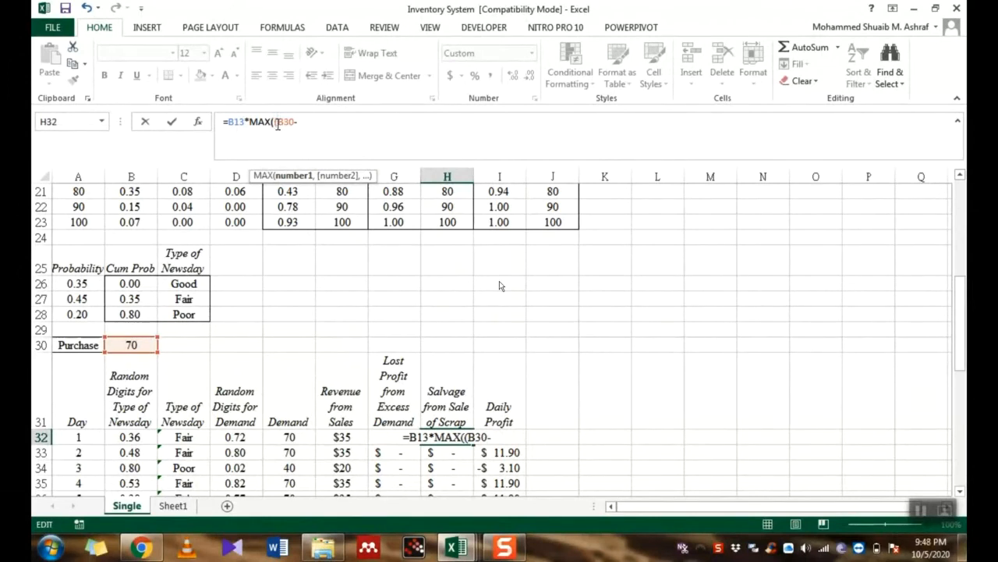
key(End)
click(291, 439)
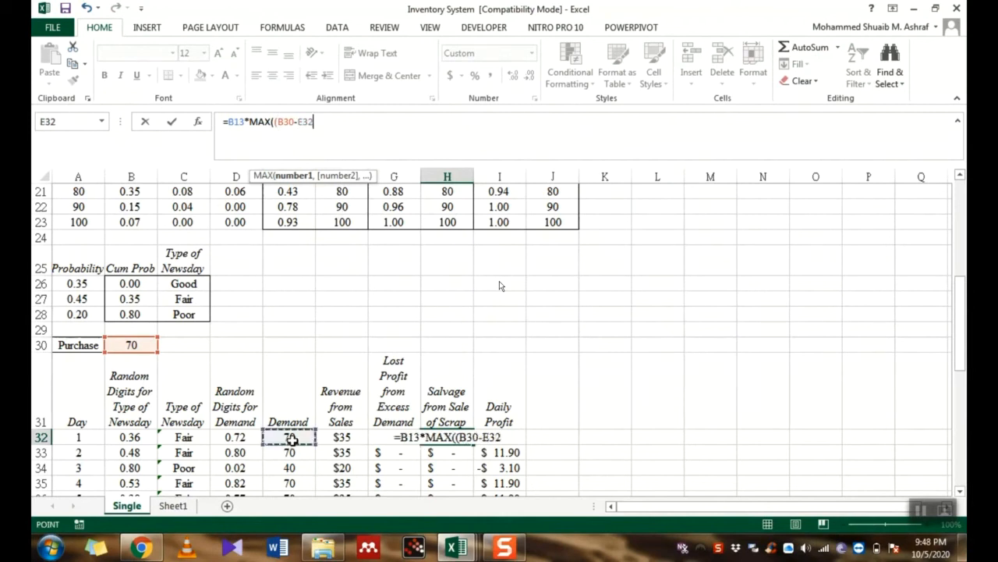
text(),0)
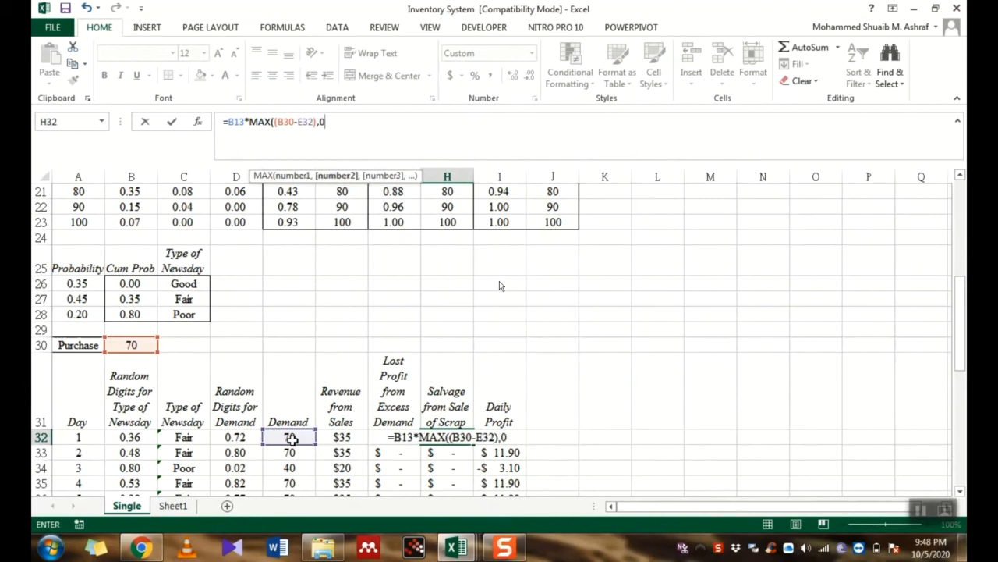
text())
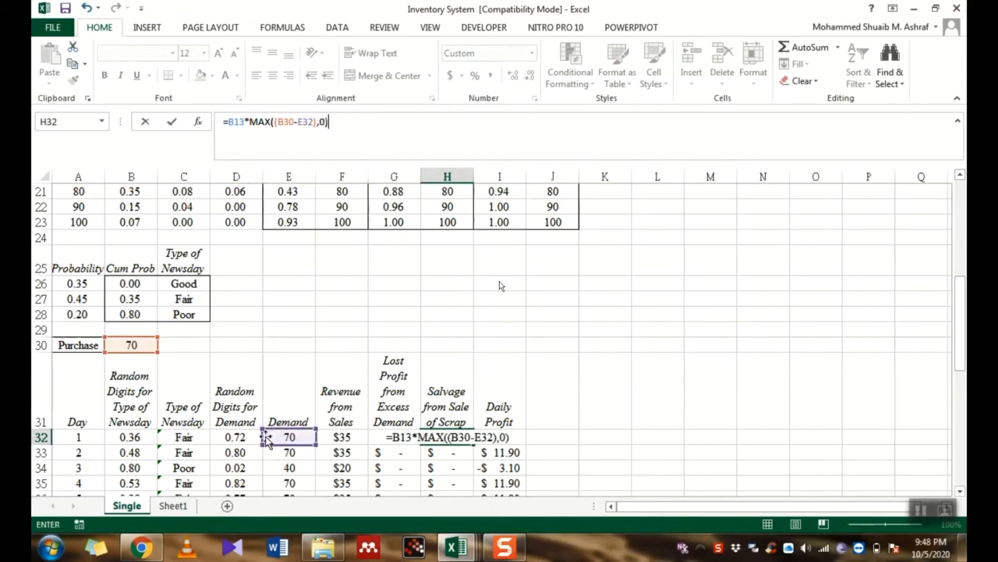
- Make the day 1 demand reference in the H32 salvage formula absolute as $E$32
click(302, 122)
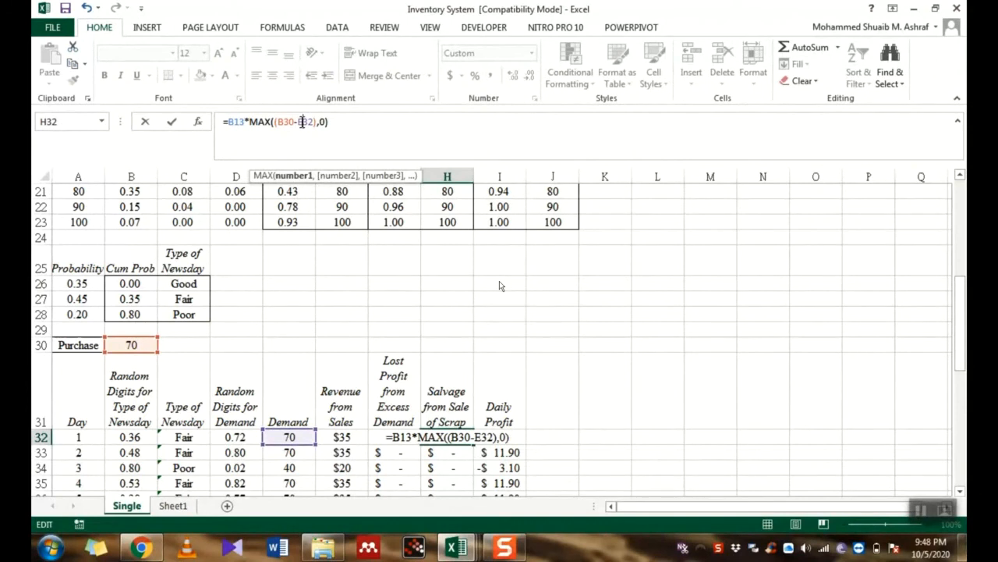
text($)
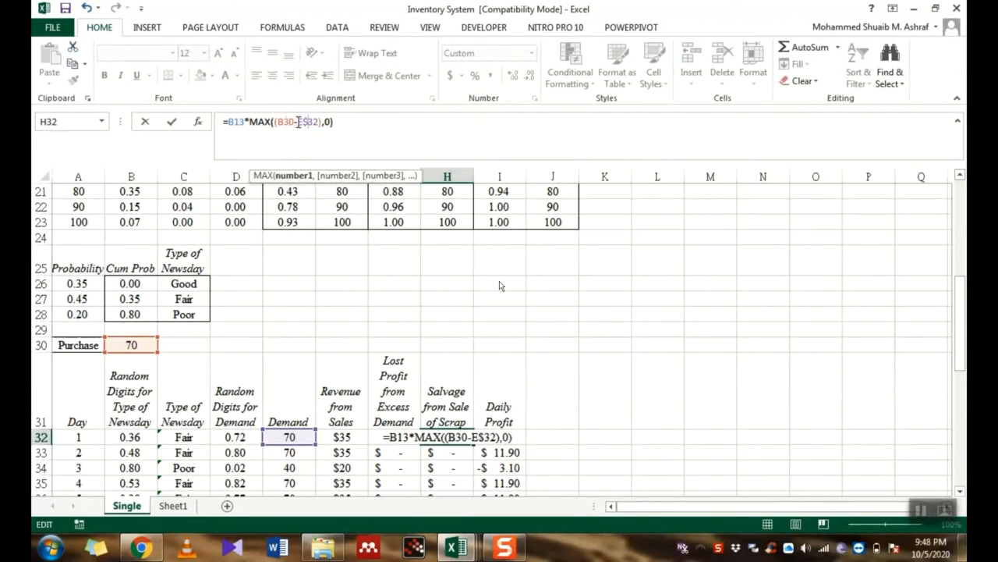
click(299, 122)
text($)
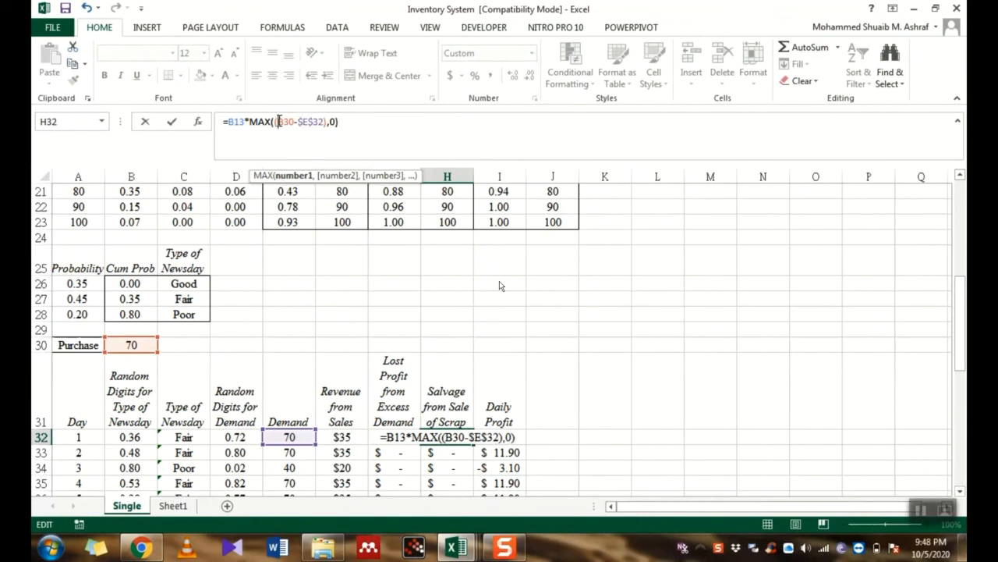
- Make the purchase quantity reference in the H32 salvage formula absolute as $B$30
click(278, 122)
text($)
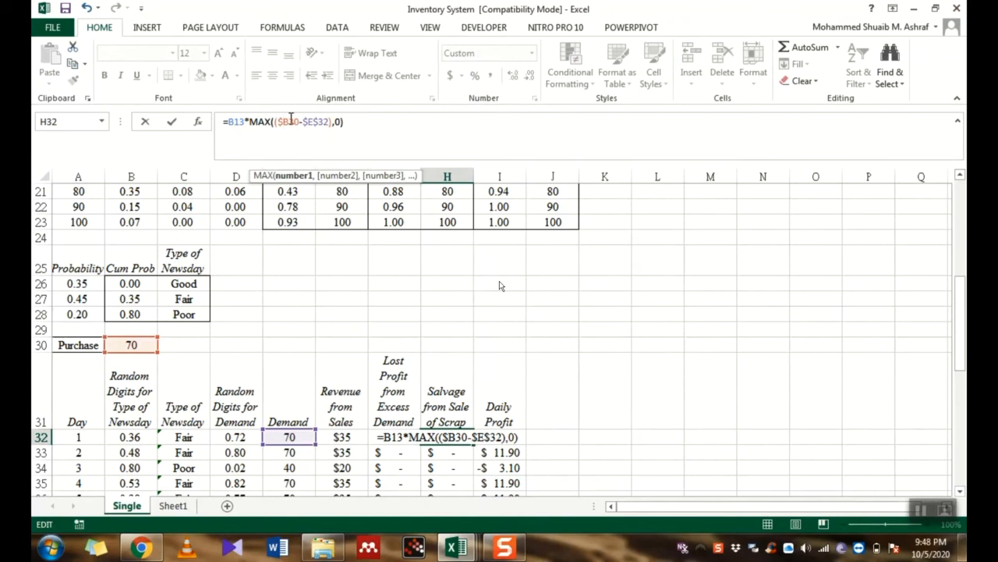
click(288, 121)
text($)
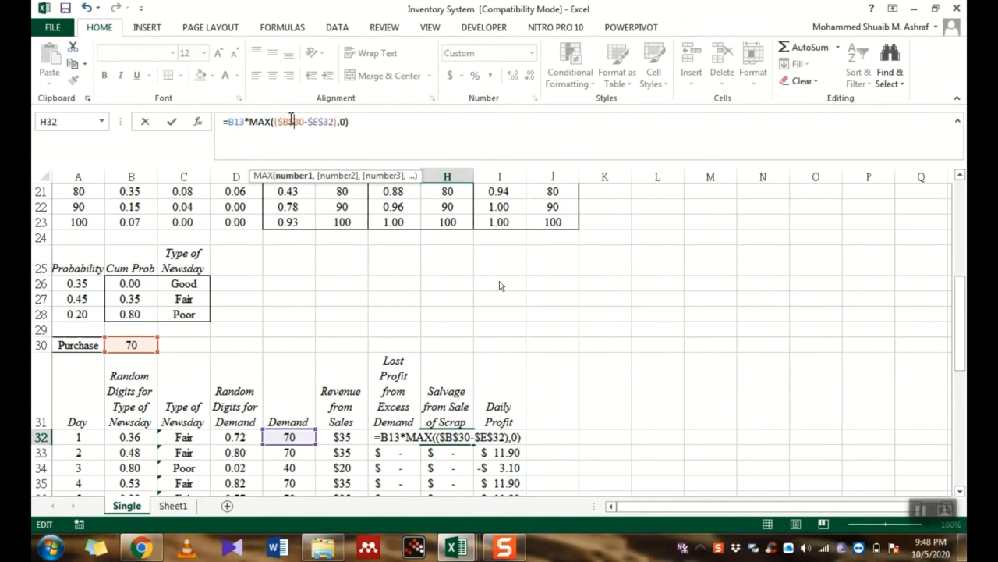
- Change the day 1 demand reference in the H32 salvage formula back to the relative E32
mouse_move(780, 442)
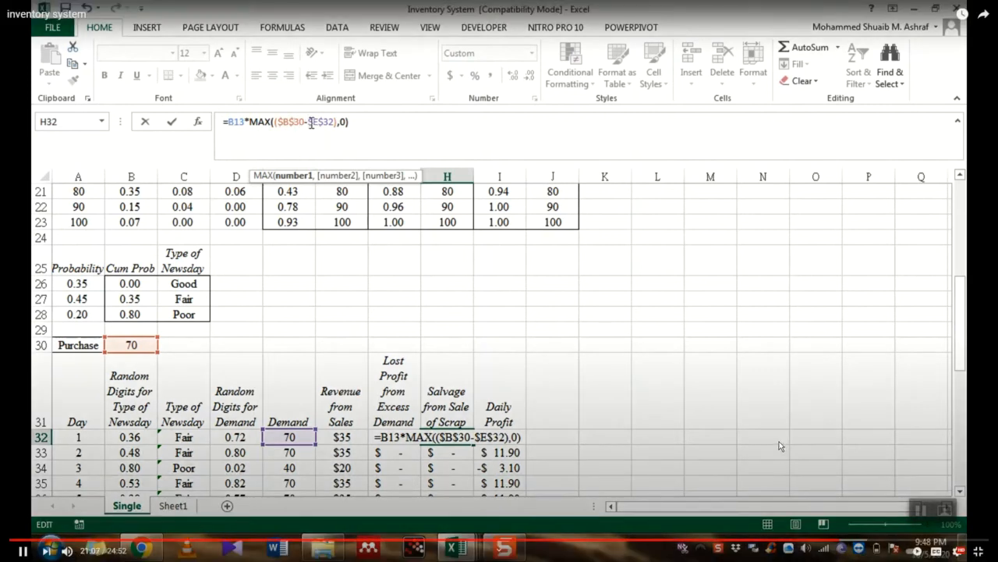
key(Delete)
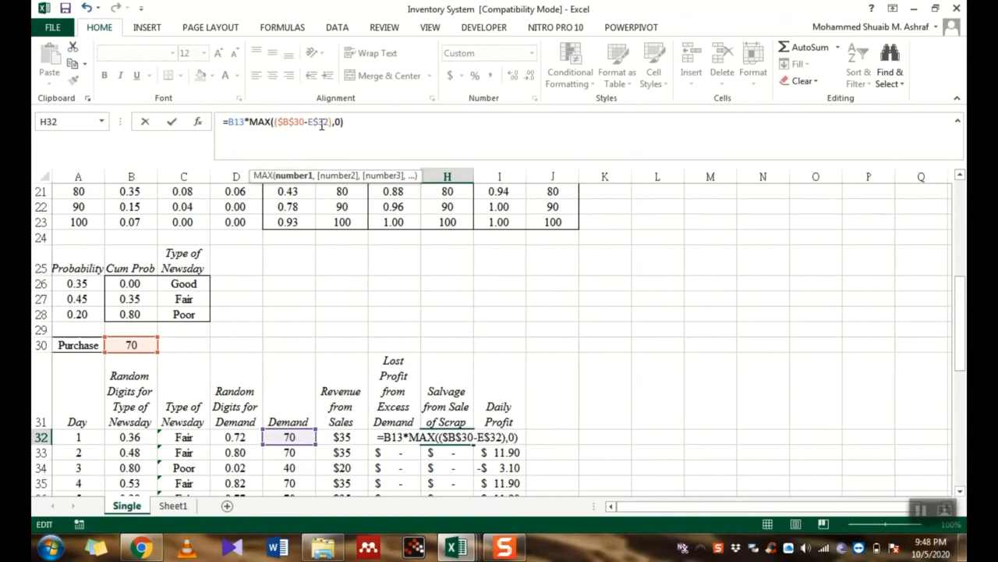
key(Delete)
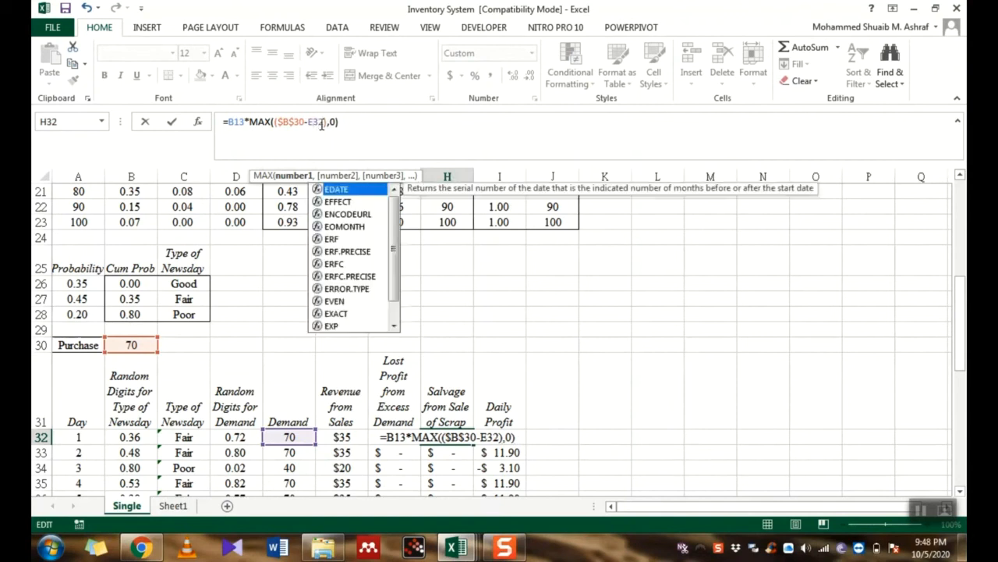
- Make the unit refund reference in the H32 salvage formula absolute as $B$13 and enter the formula
click(235, 121)
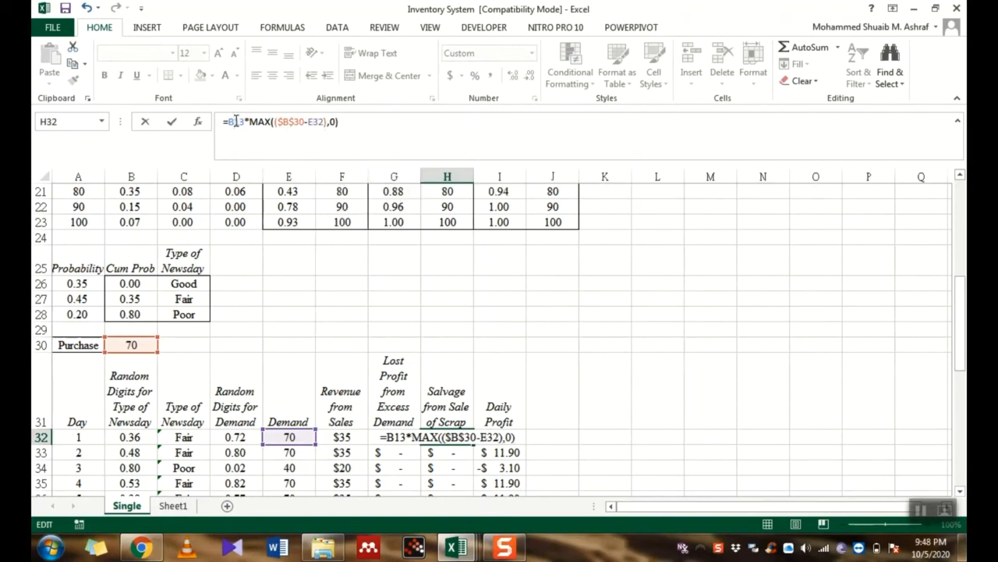
text($)
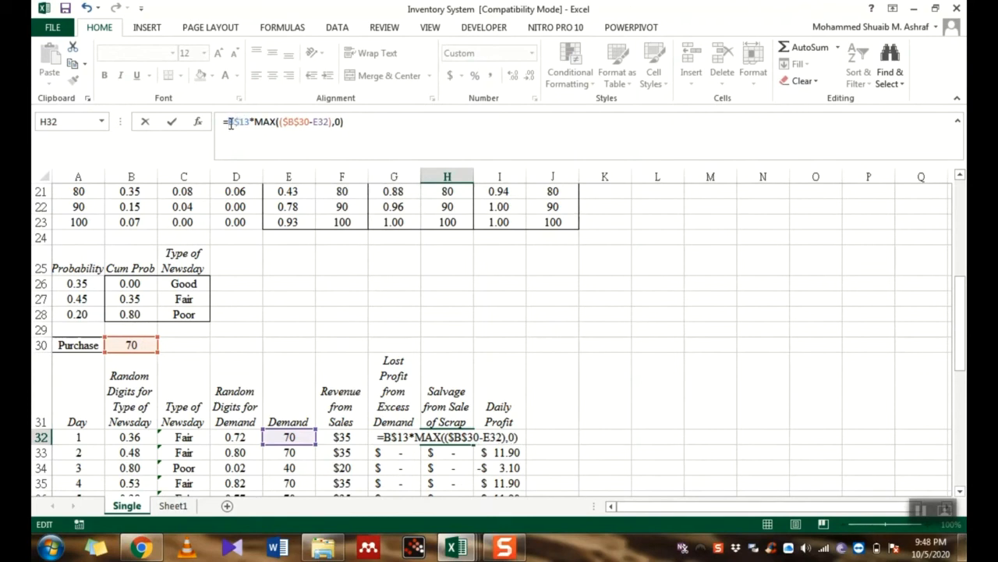
click(231, 122)
text($)
key(Return)
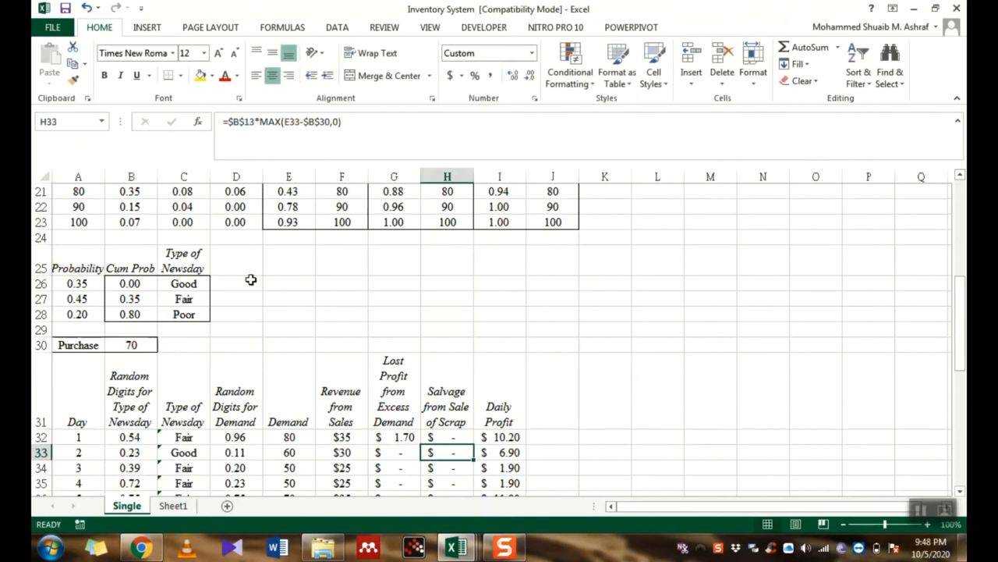
- Copy the corrected day 1 salvage formula from H32 down through day 20 in H51
click(448, 438)
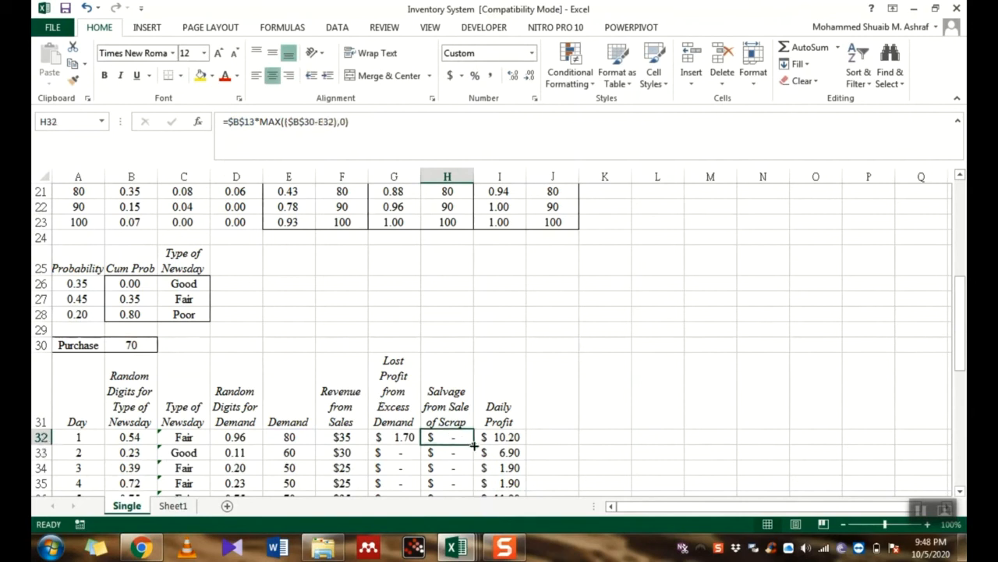
drag(473, 445, 459, 390)
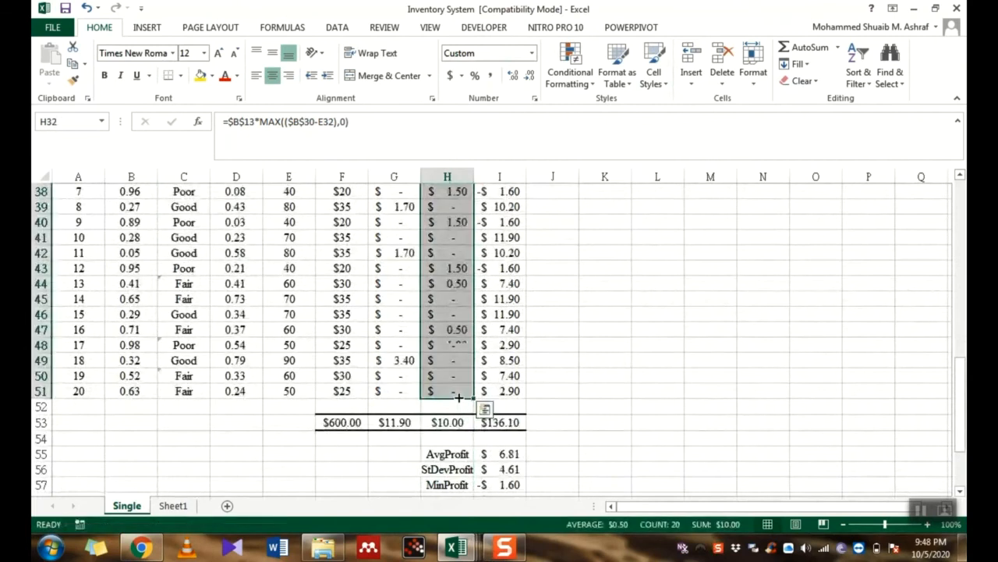
scroll(458, 397, up, 2)
scroll(458, 397, up, 2)
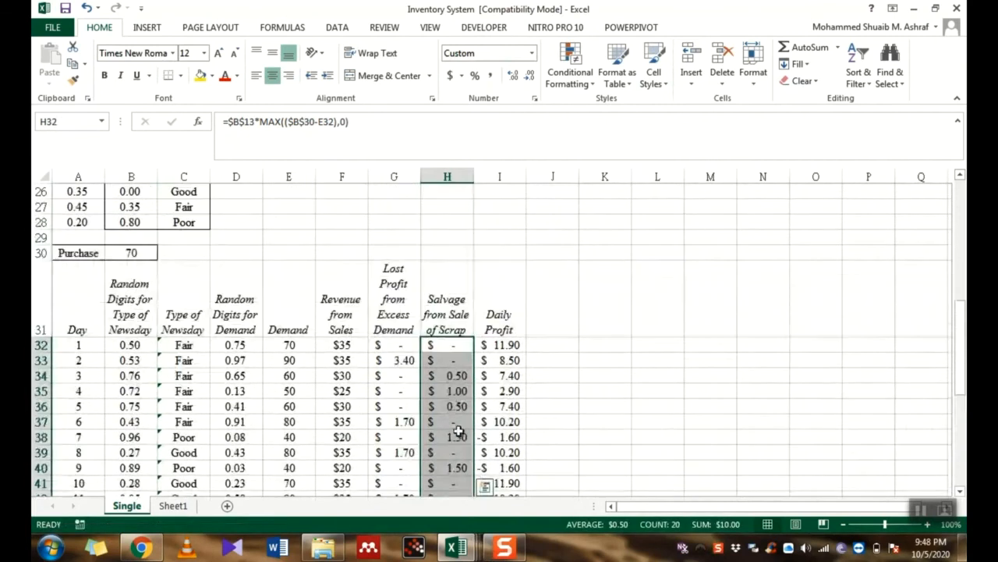
- Check the day 3 salvage value in H34 against the day 3 demand, the purchase quantity and the unit refund in B13
click(447, 377)
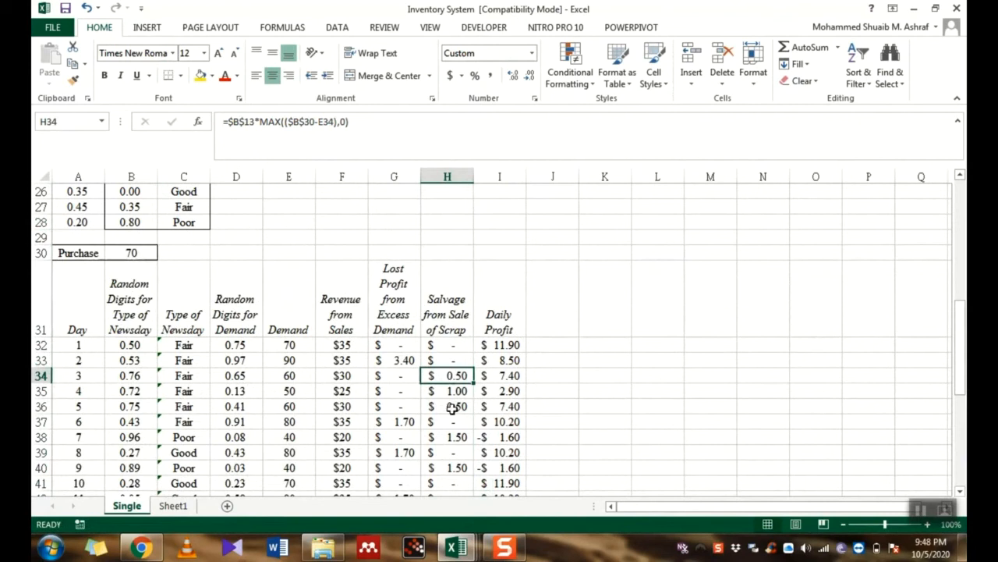
click(286, 375)
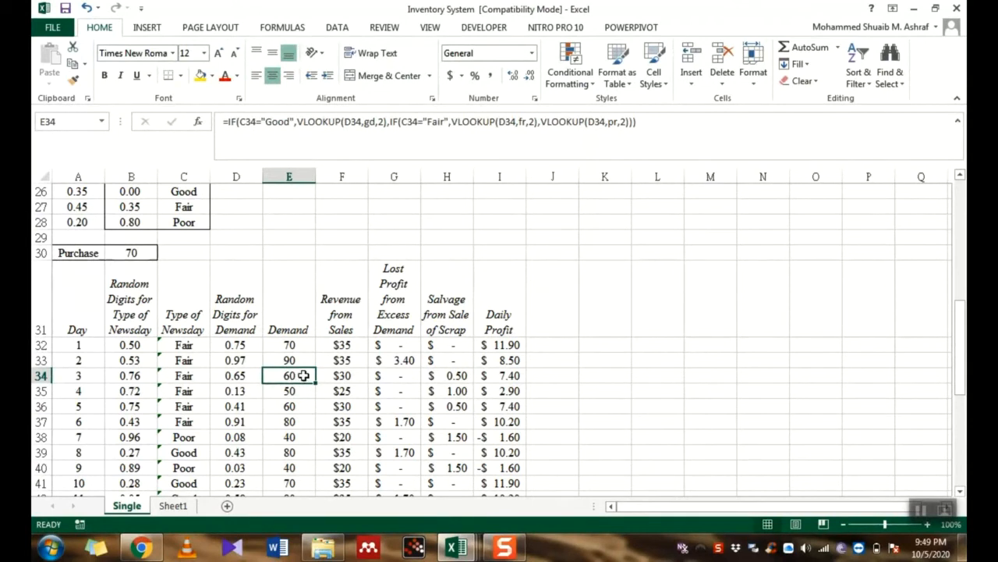
scroll(211, 390, up, 7)
scroll(211, 391, down, 2)
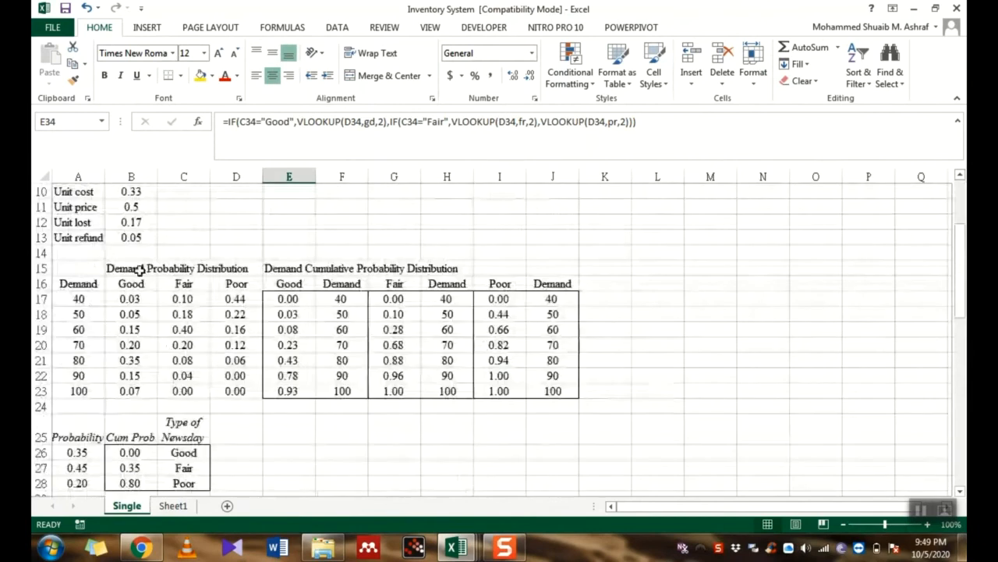
click(131, 246)
scroll(429, 412, down, 5)
scroll(428, 424, down, 1)
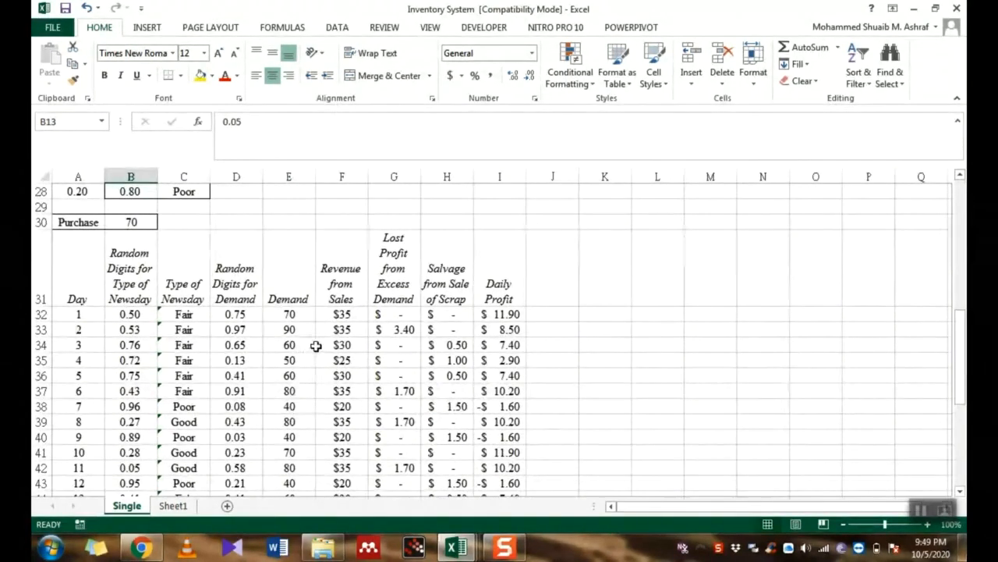
click(457, 345)
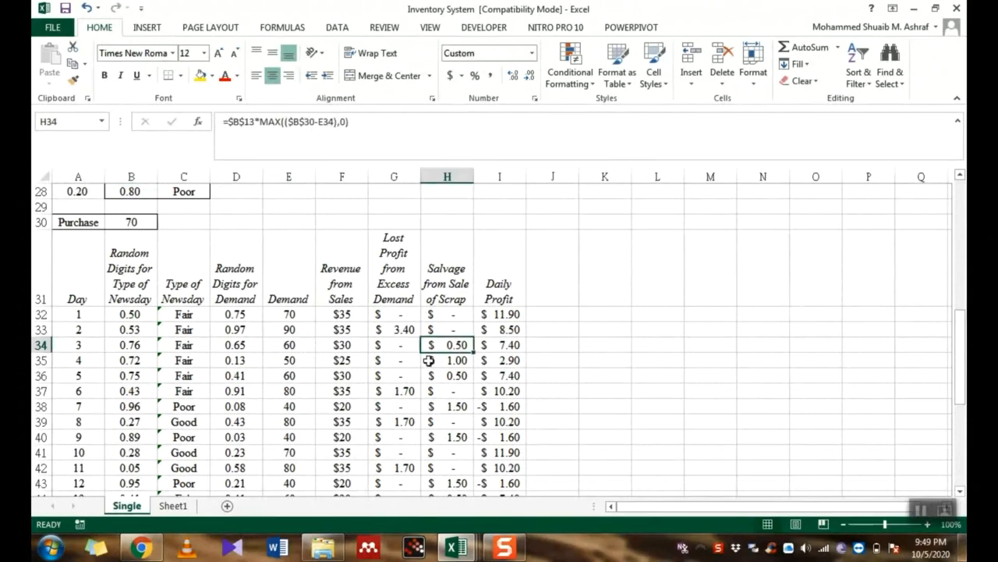
drag(452, 317, 507, 478)
- Start the day 1 daily profit formula in I32 as revenue minus purchase quantity times unit cost, =F32-B30*B10
click(494, 316)
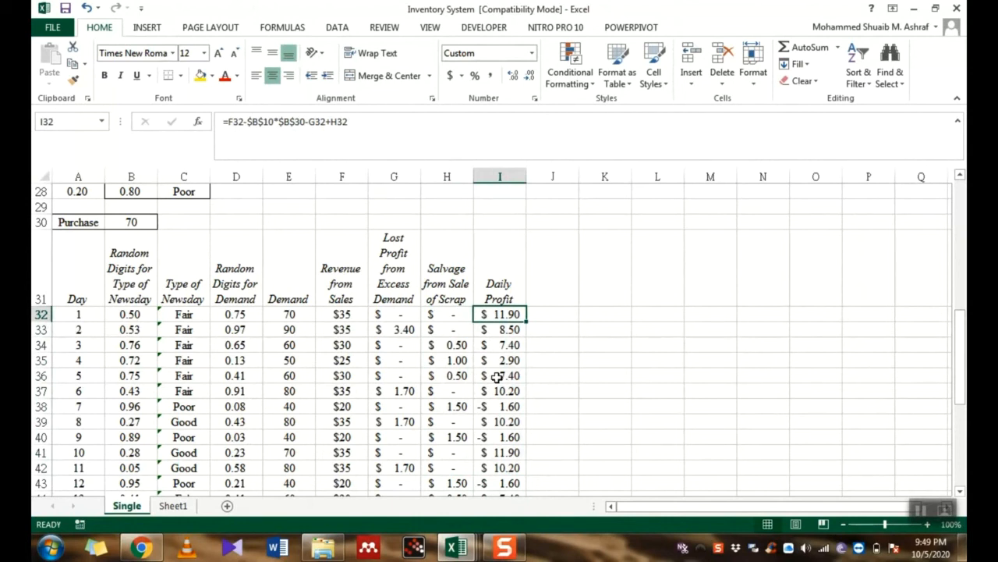
text(=)
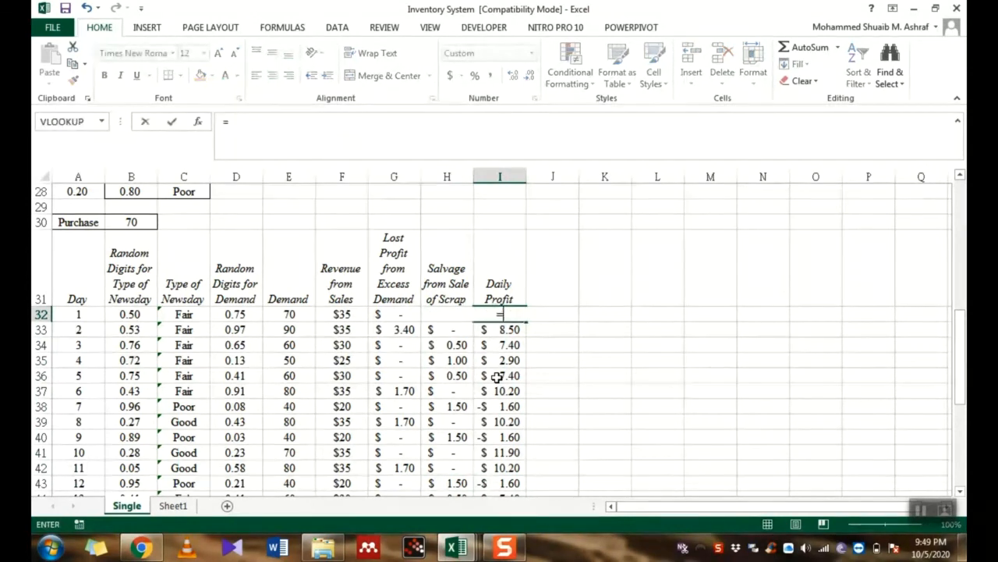
click(337, 312)
text(-)
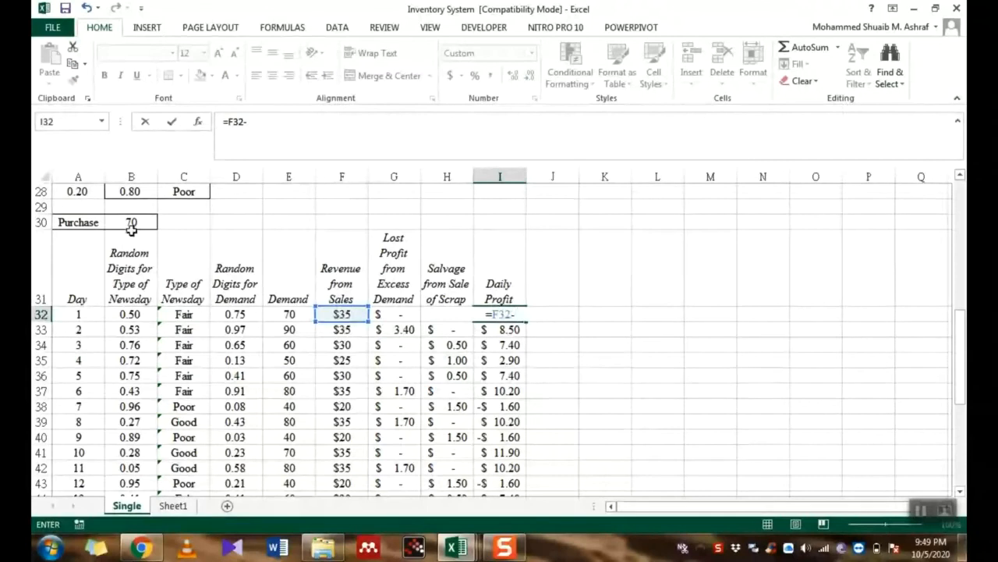
click(131, 222)
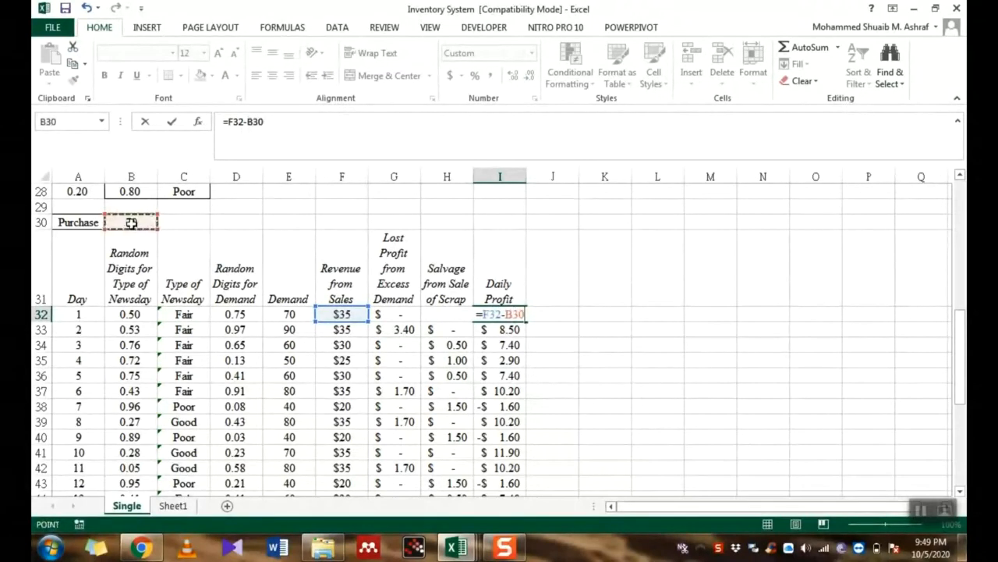
text(&)
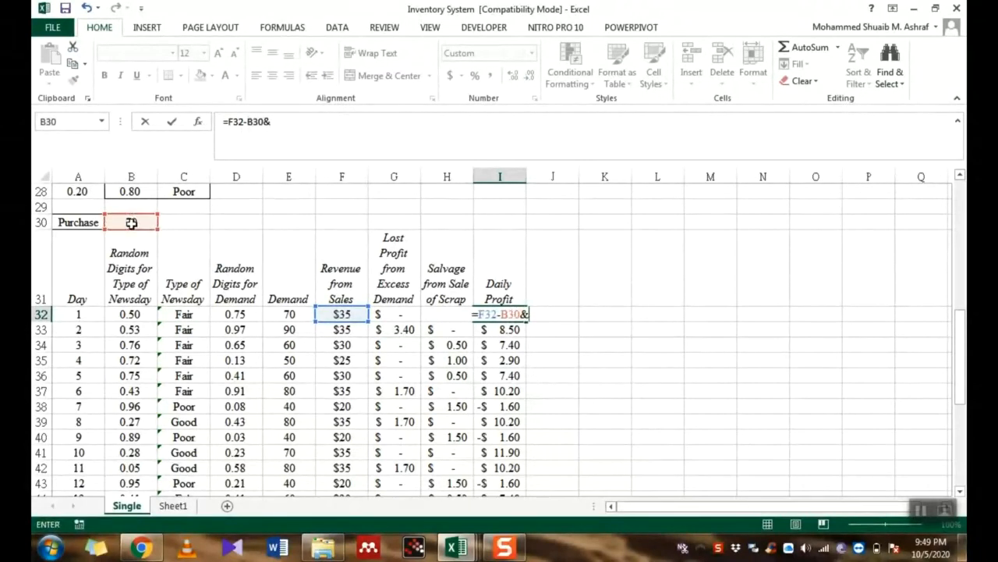
key(BackSpace)
text(*)
scroll(131, 223, up, 3)
scroll(132, 339, up, 3)
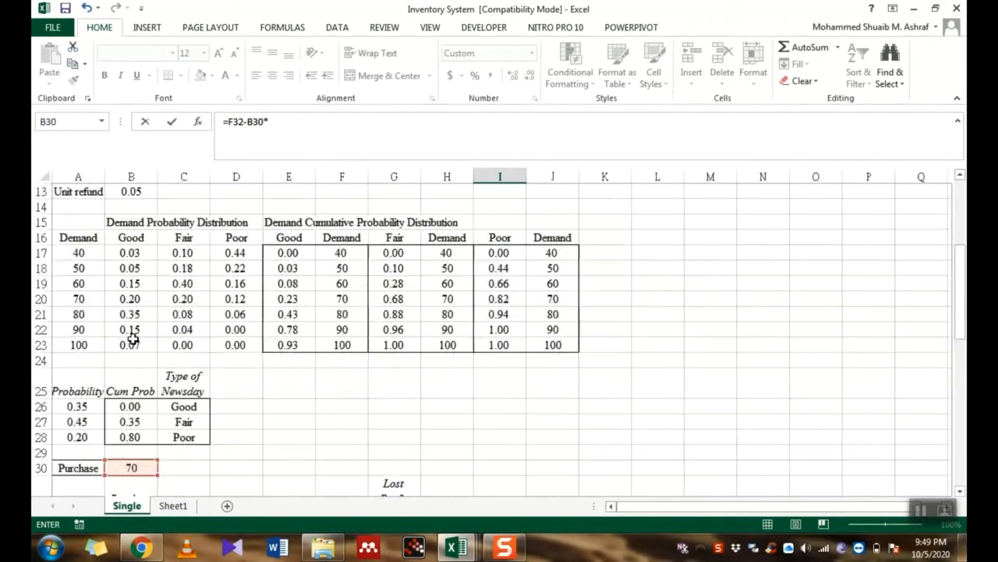
scroll(134, 243, up, 2)
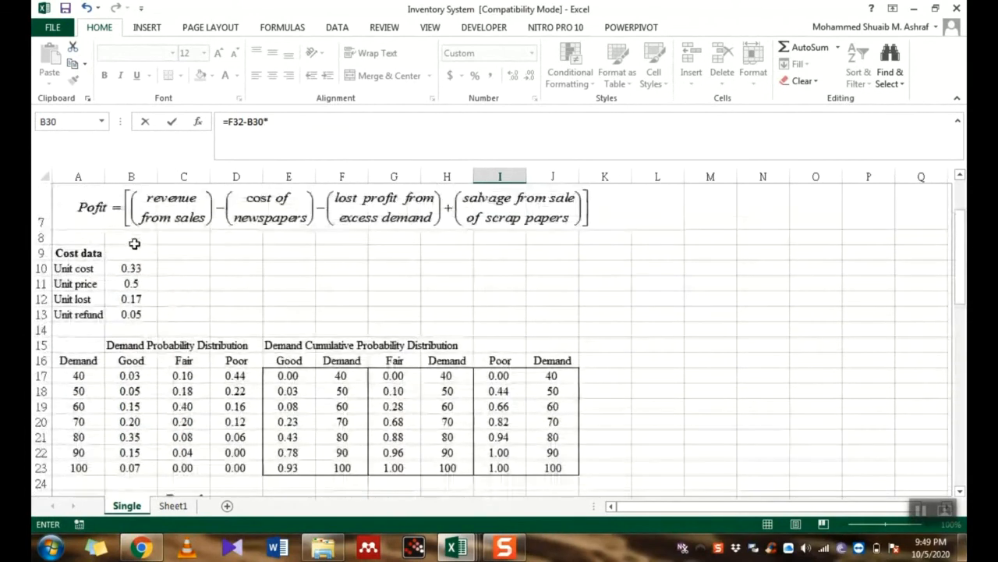
click(131, 270)
- Make the purchase quantity and unit cost references in the I32 formula absolute as $B$30*$B$10, followed by a minus sign
click(249, 124)
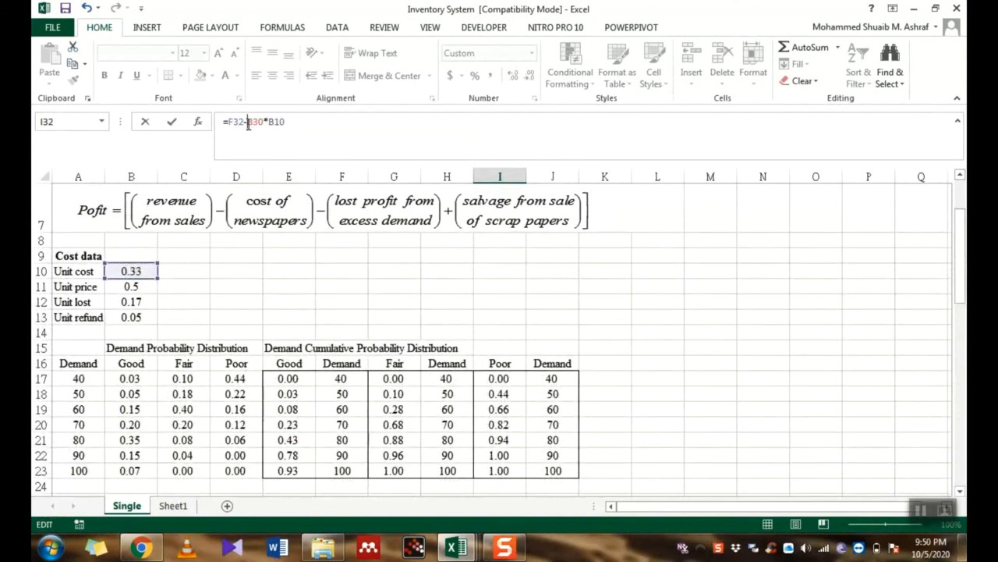
text(()
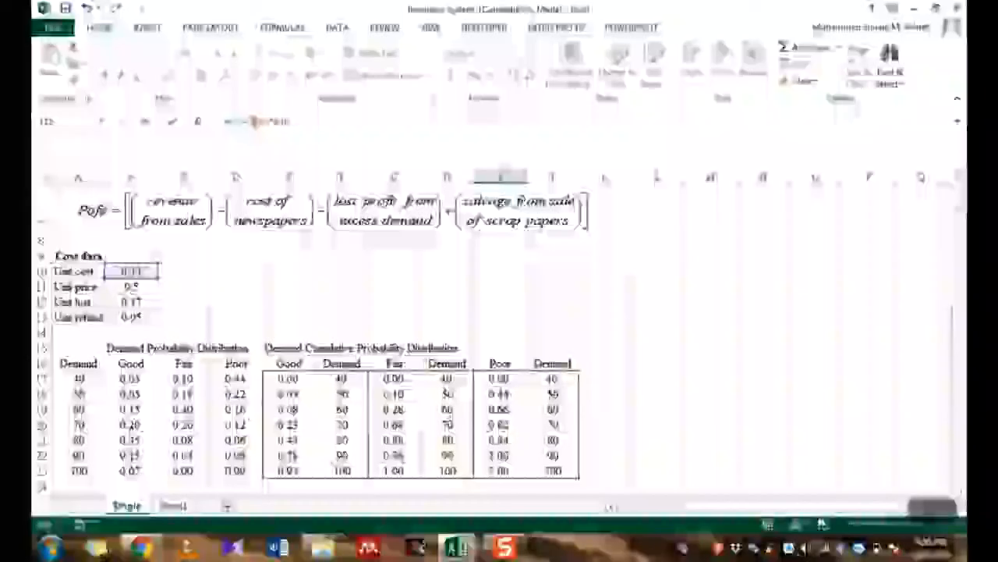
click(260, 123)
text($B$30*B10)
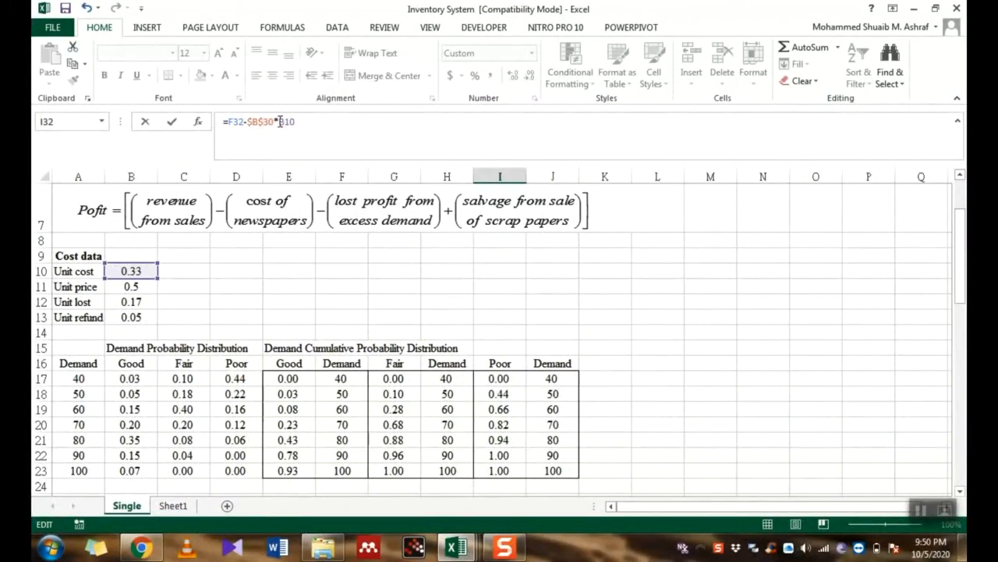
click(279, 122)
text($B$)
click(290, 122)
text($10-)
- Complete the I32 daily profit formula by subtracting lost profit G32 and adding salvage H32, and enter it
drag(961, 243, 964, 347)
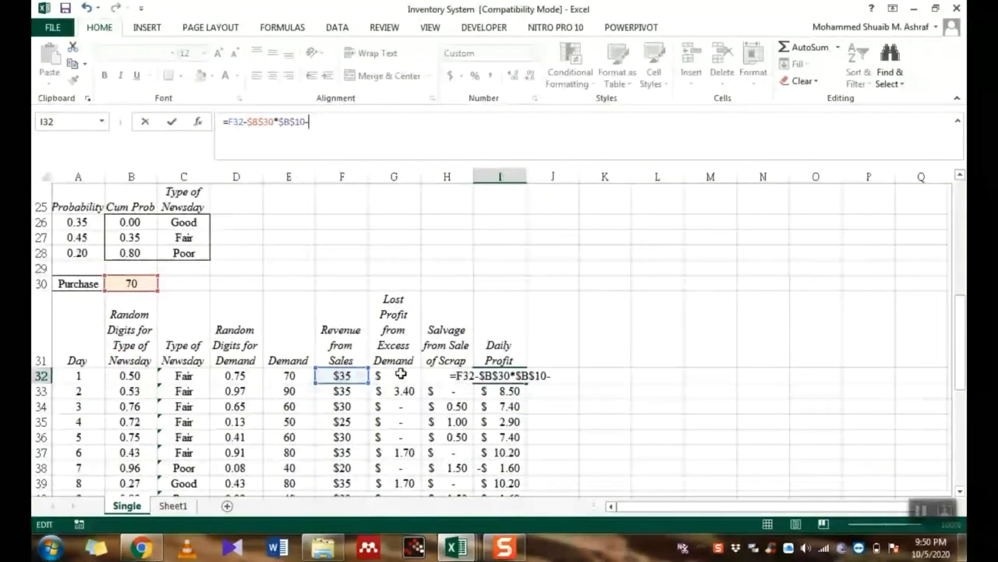
click(400, 375)
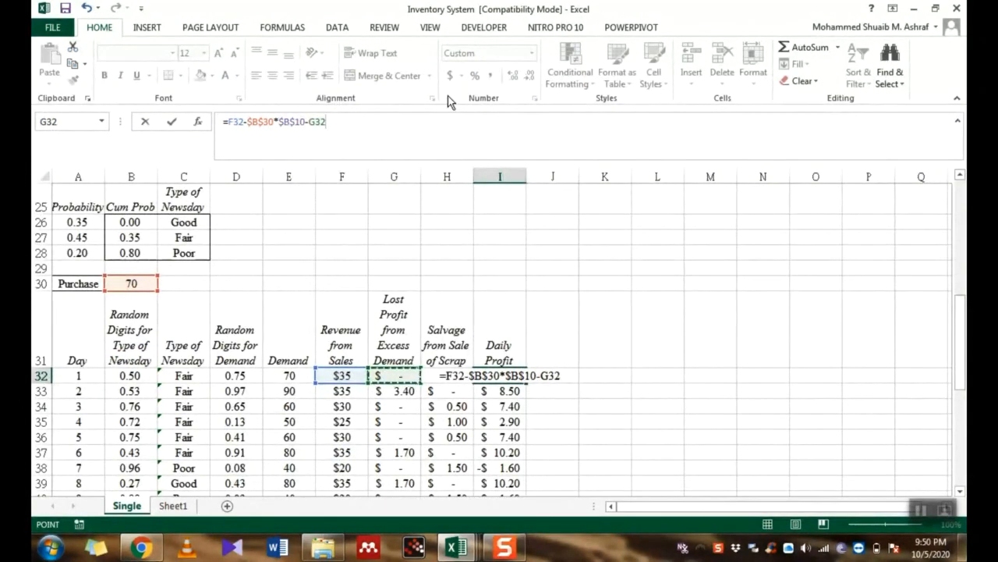
text(+)
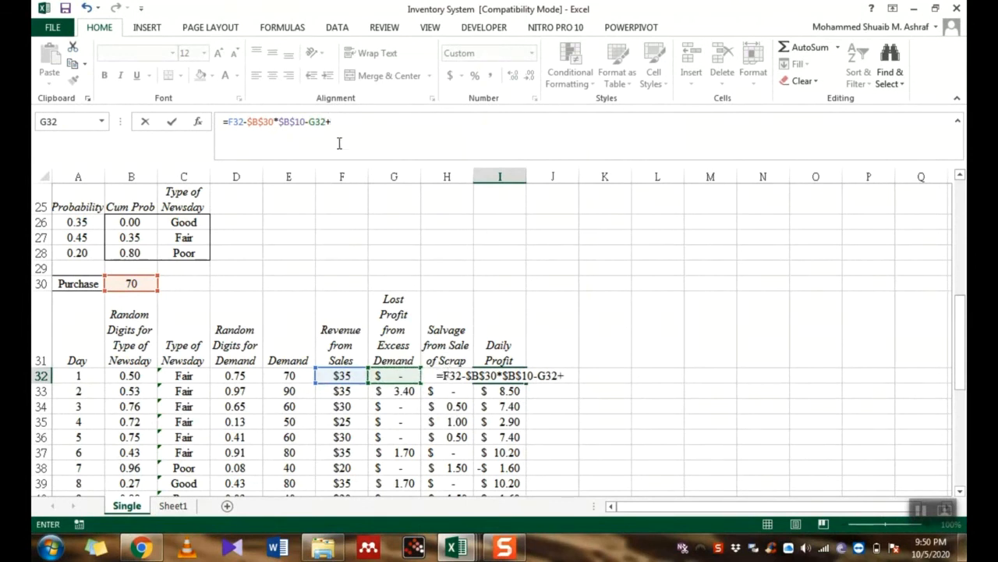
text(H)
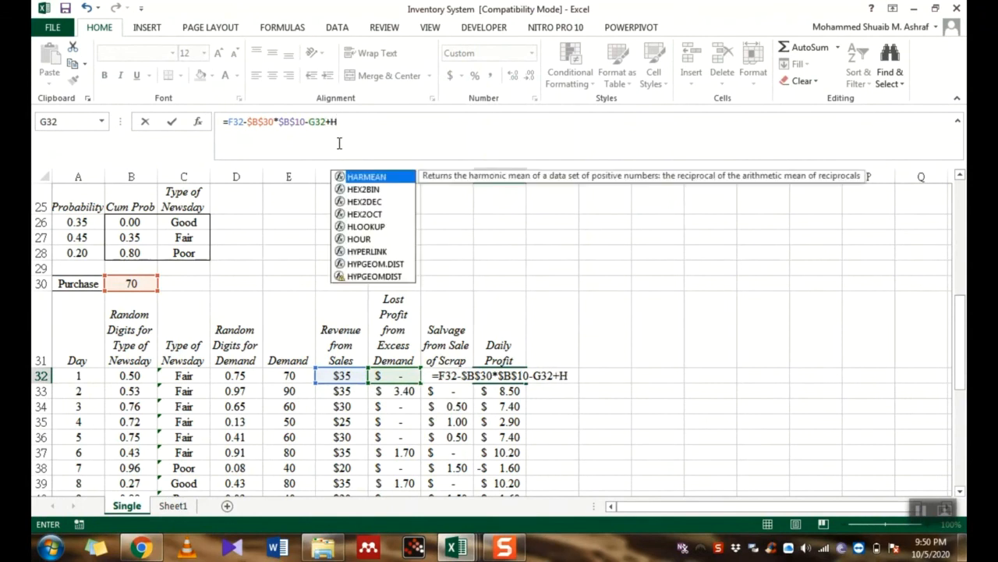
text(32)
key(Return)
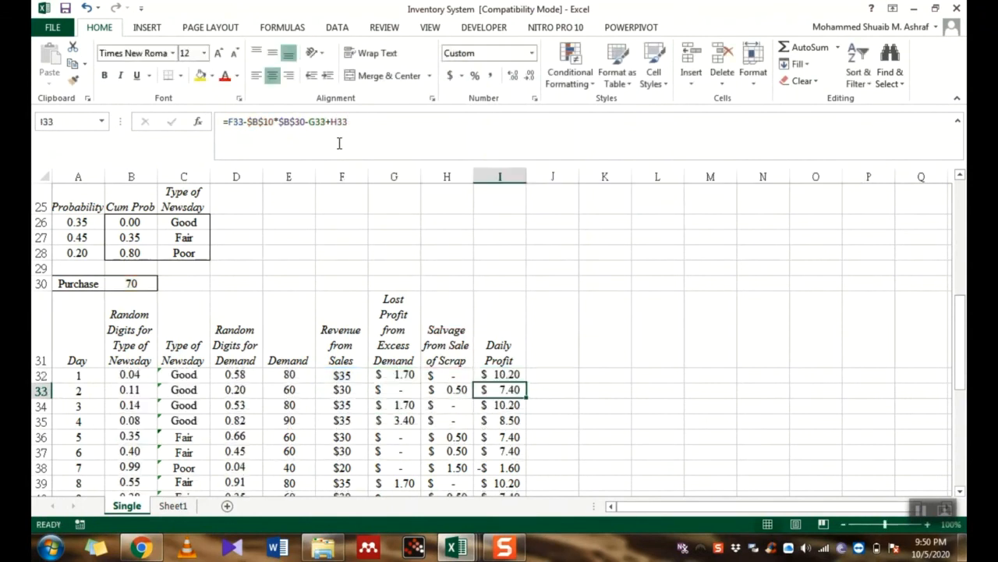
- Copy the day 1 daily profit formula from I32 down through day 20 in I51
click(497, 376)
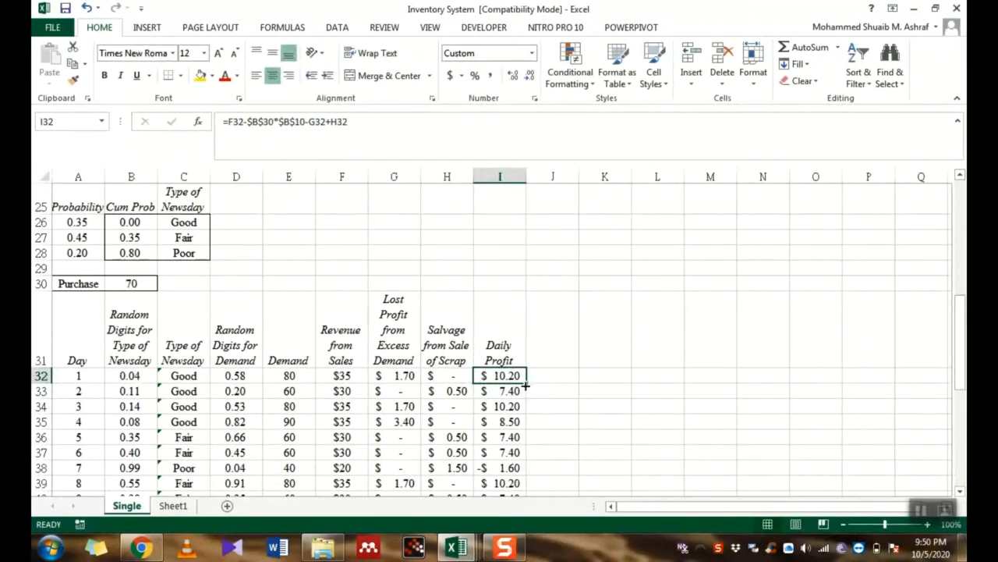
drag(526, 386, 535, 542)
drag(518, 467, 517, 453)
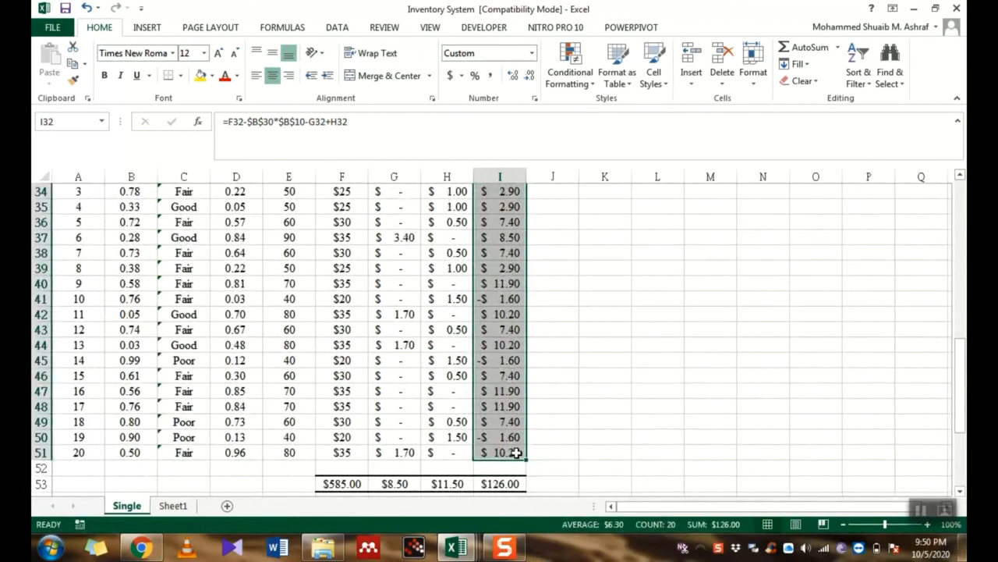
scroll(516, 453, down, 1)
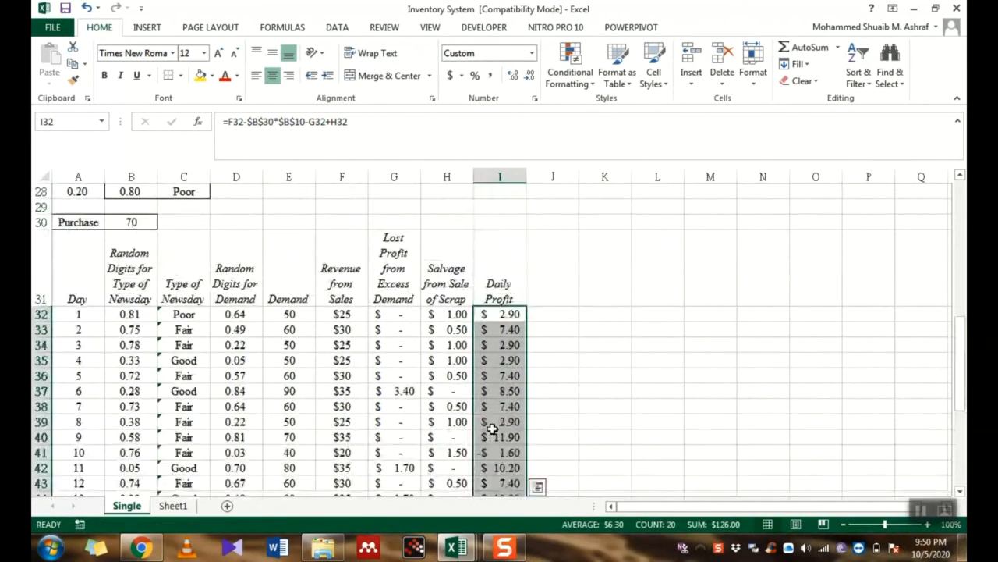
- Compare the day 1 daily profit formula in I32 with the profit equation above the cost data, including its purchase cost term $B$30*$B$10
scroll(484, 425, up, 3)
scroll(488, 422, up, 1)
click(500, 375)
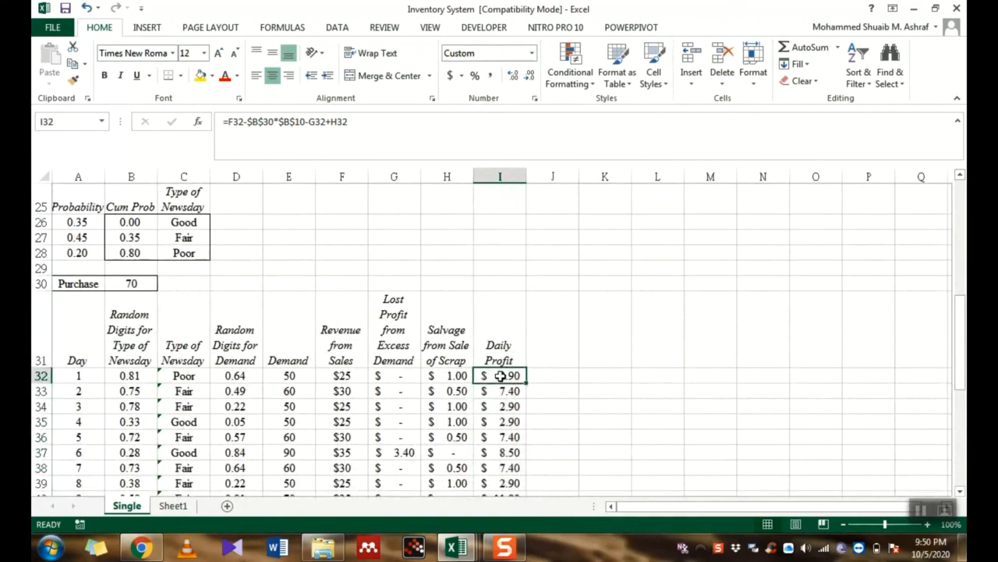
scroll(500, 375, up, 8)
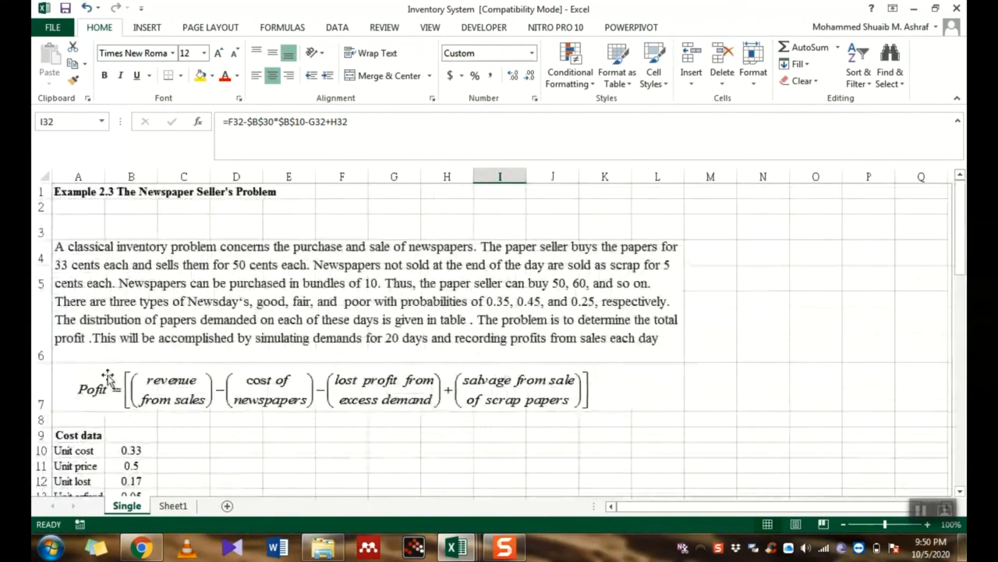
click(108, 377)
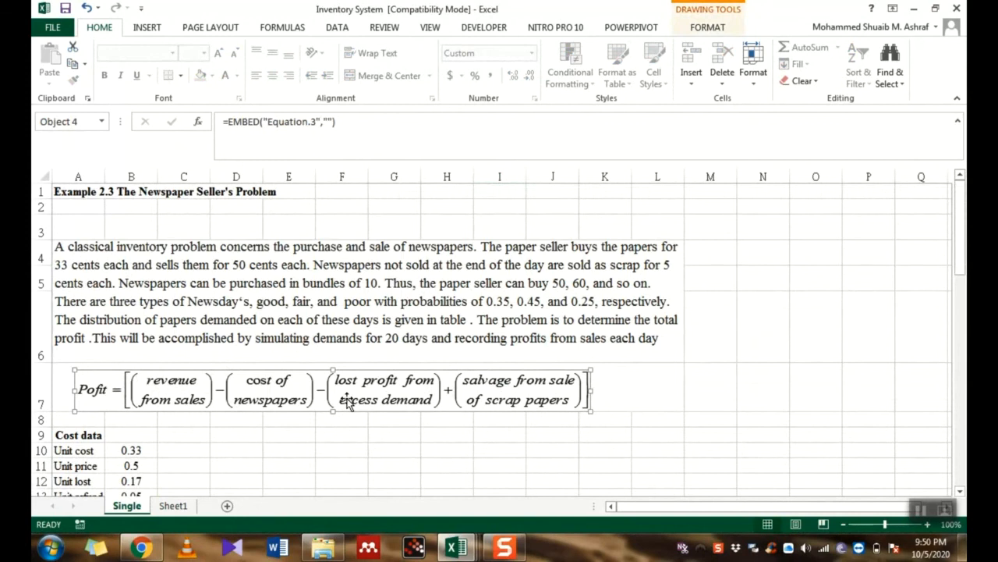
scroll(351, 402, down, 6)
scroll(540, 471, down, 1)
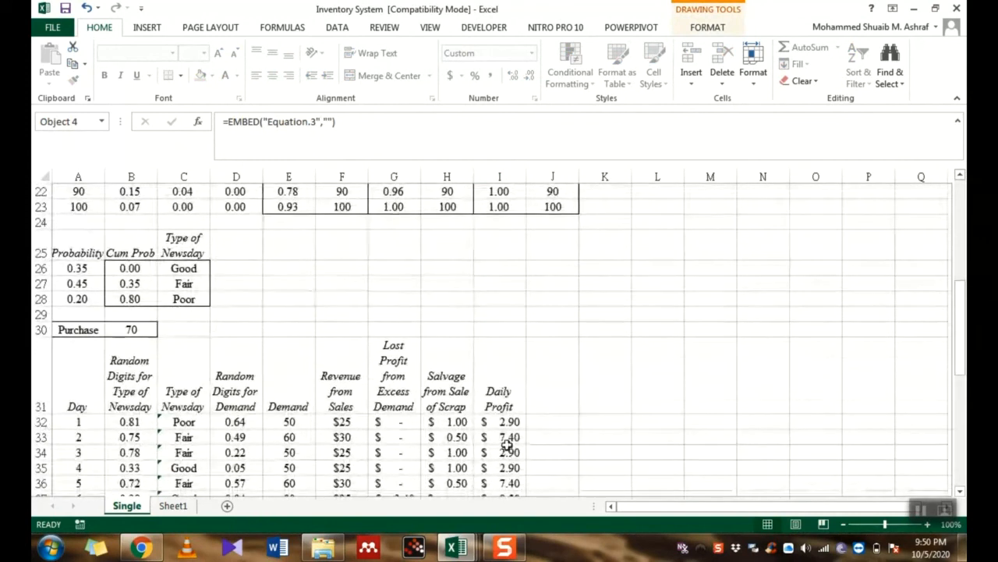
click(500, 422)
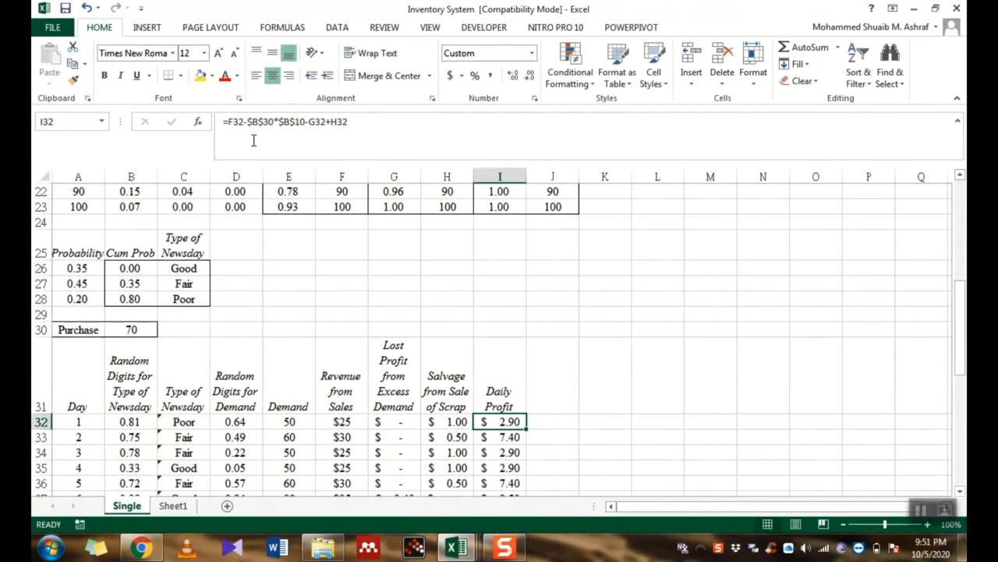
drag(248, 121, 305, 122)
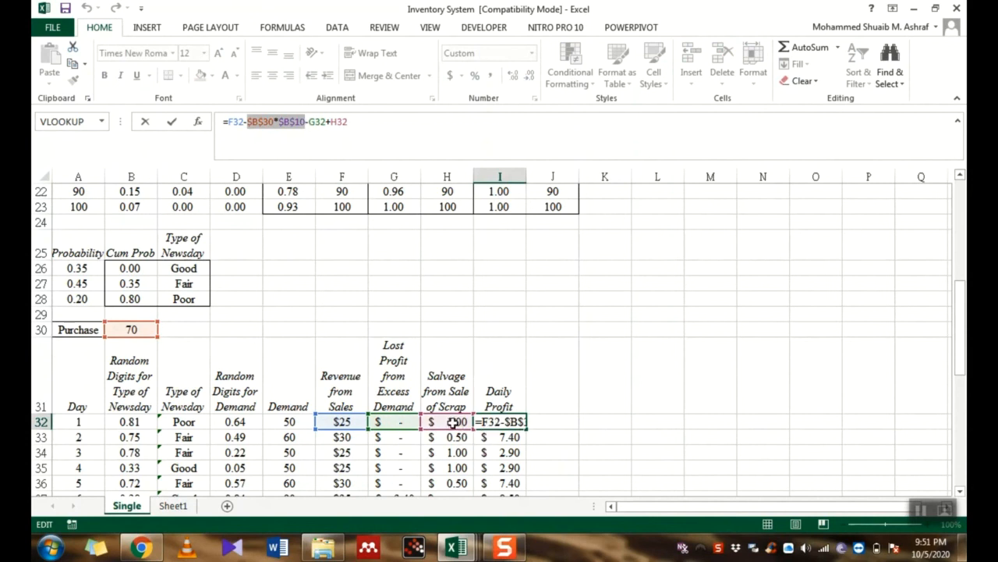
key(ctrl+Return)
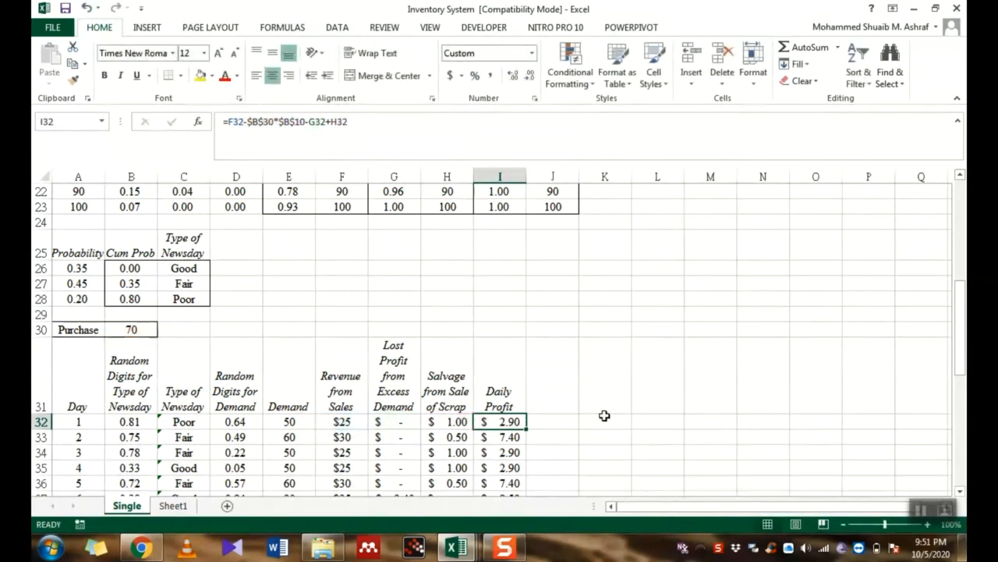
- Examine the column totals and the average, standard deviation, minimum and maximum profit formulas in I55:I58 below the 20-day table
scroll(567, 444, down, 4)
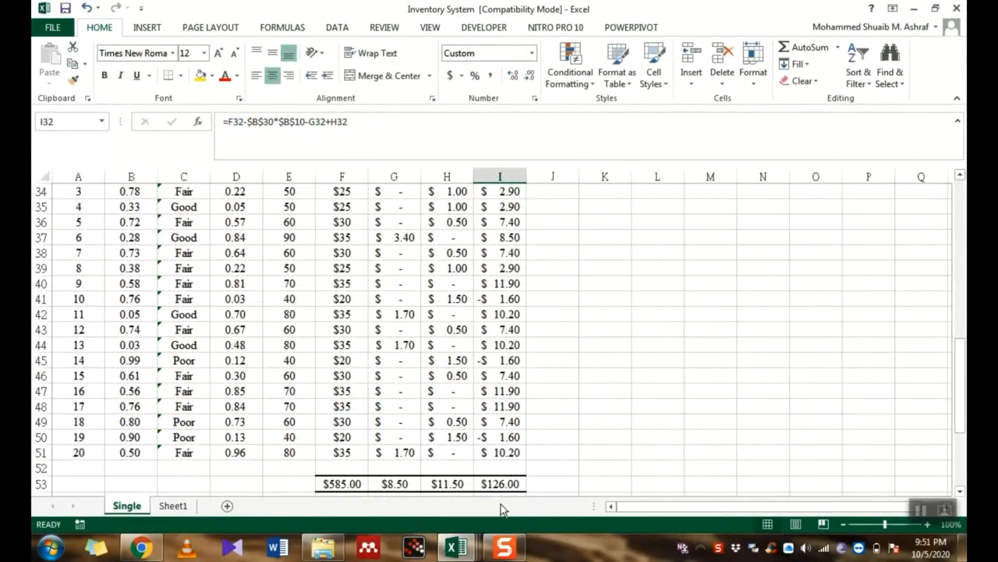
scroll(458, 484, down, 4)
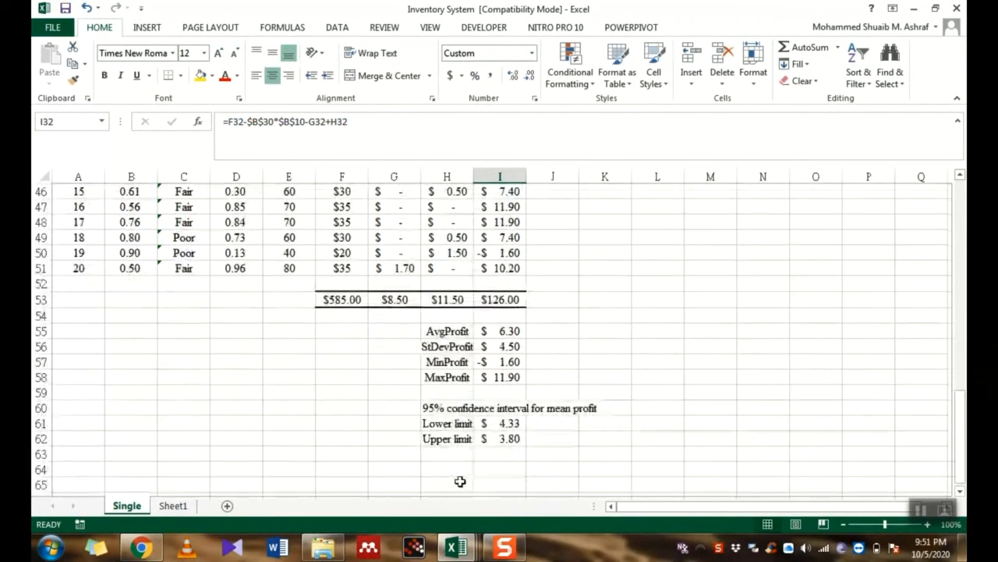
click(450, 334)
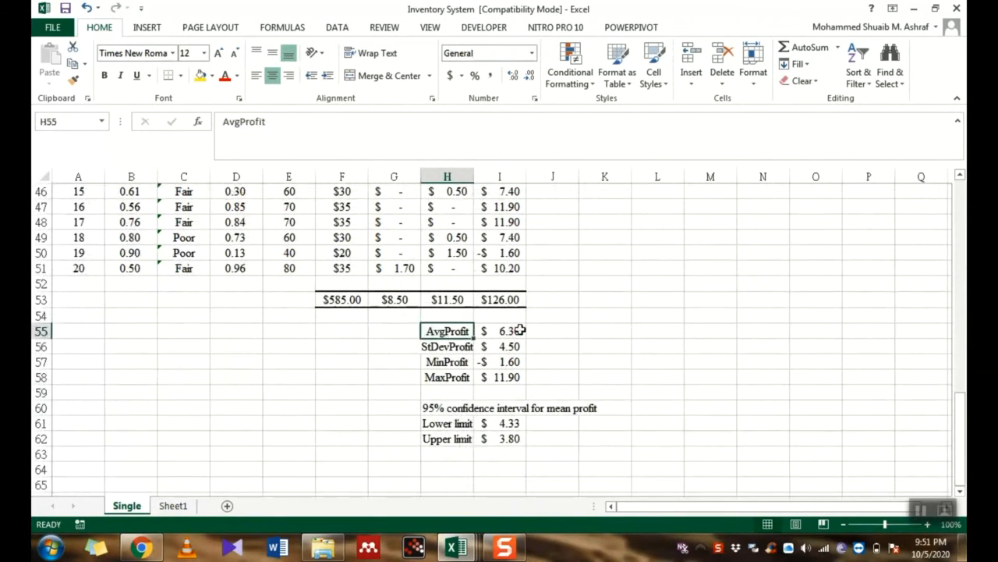
click(519, 330)
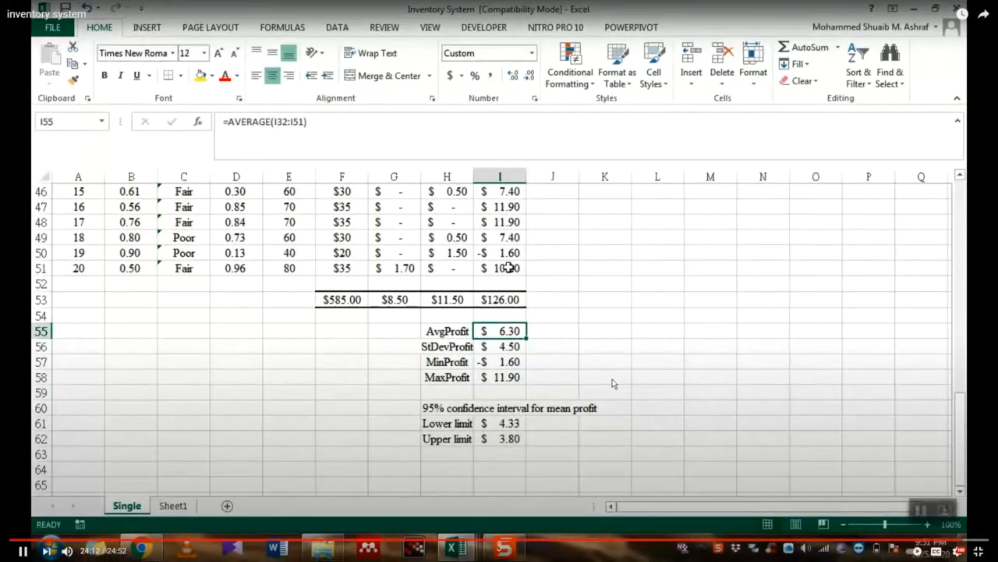
click(508, 268)
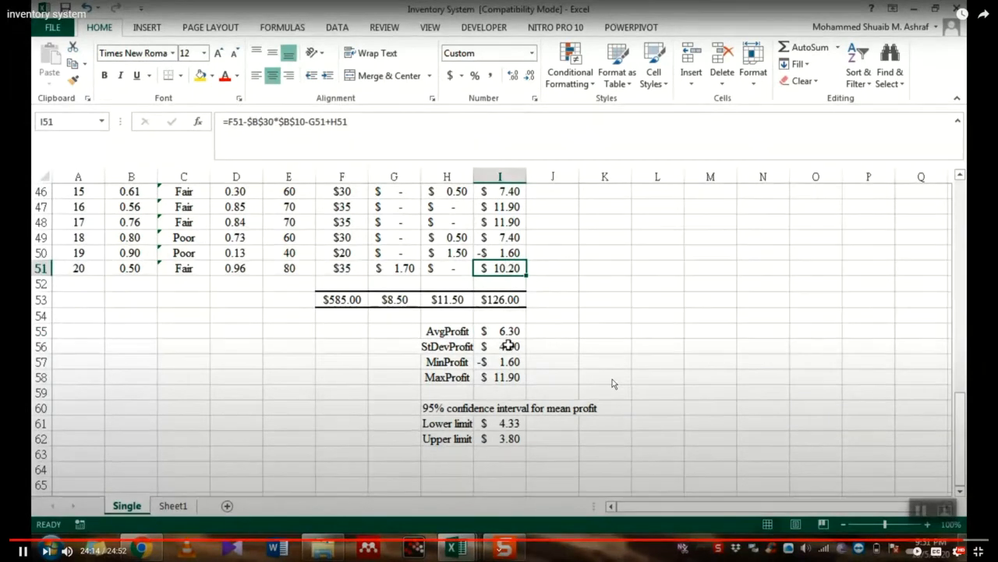
click(510, 348)
click(507, 362)
click(507, 377)
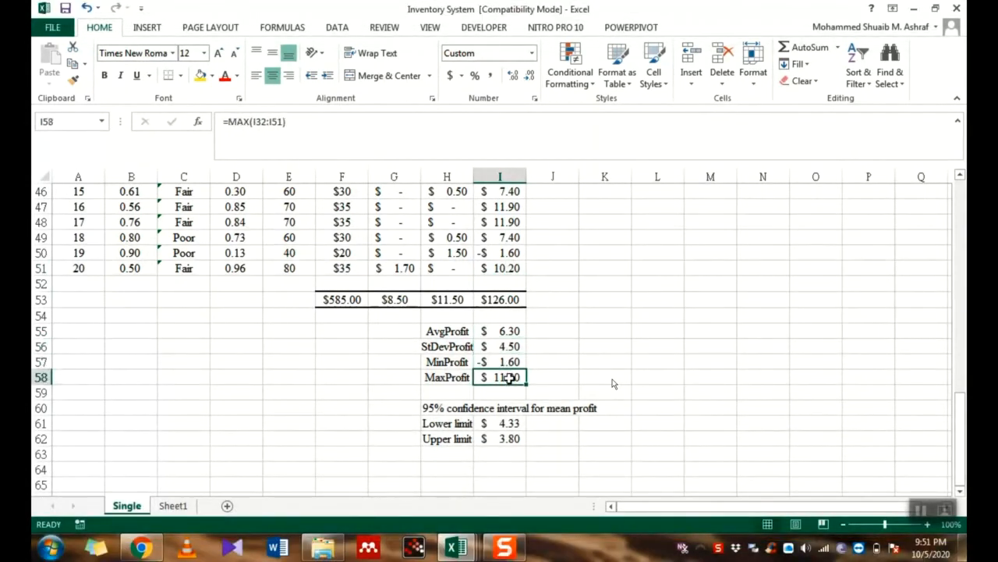
- Delete the 95% confidence interval block for mean profit in H60:K62 and return to the problem statement
drag(423, 407, 590, 437)
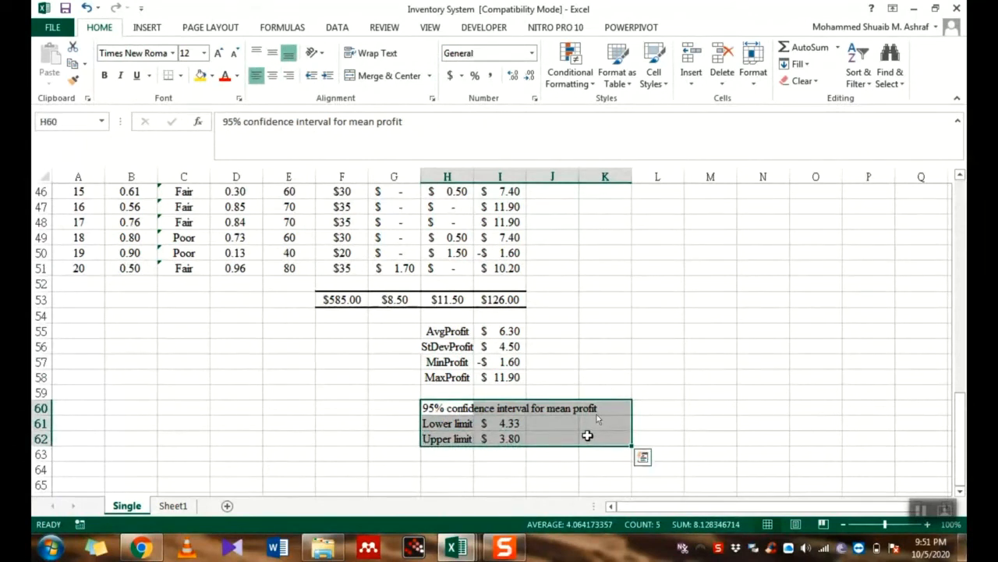
key(Delete)
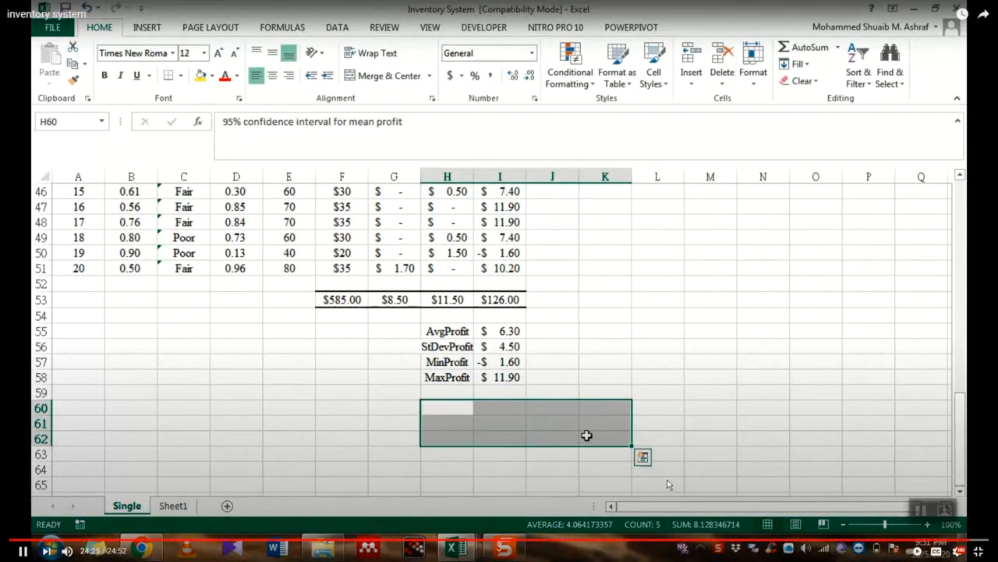
scroll(574, 452, up, 11)
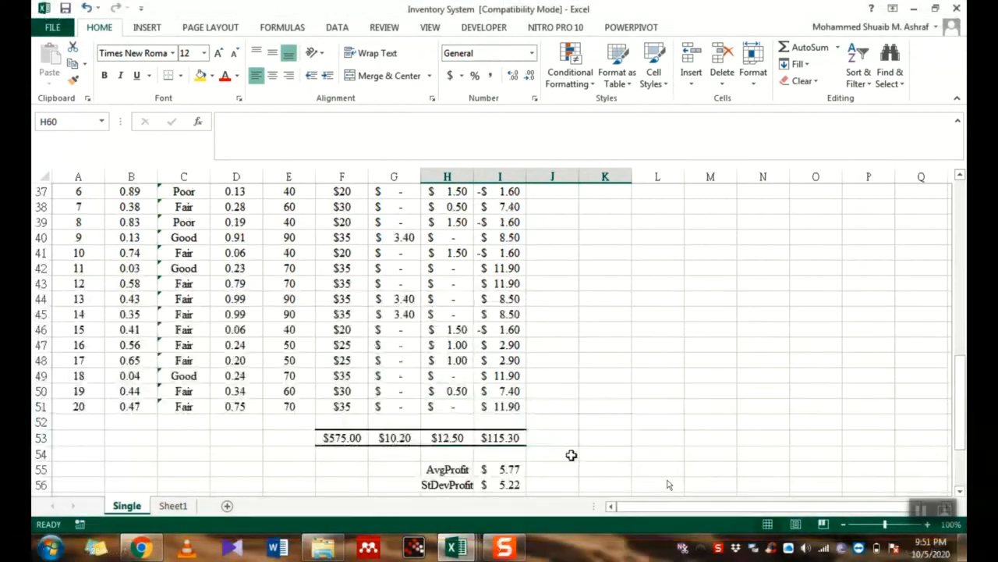
scroll(279, 361, up, 4)
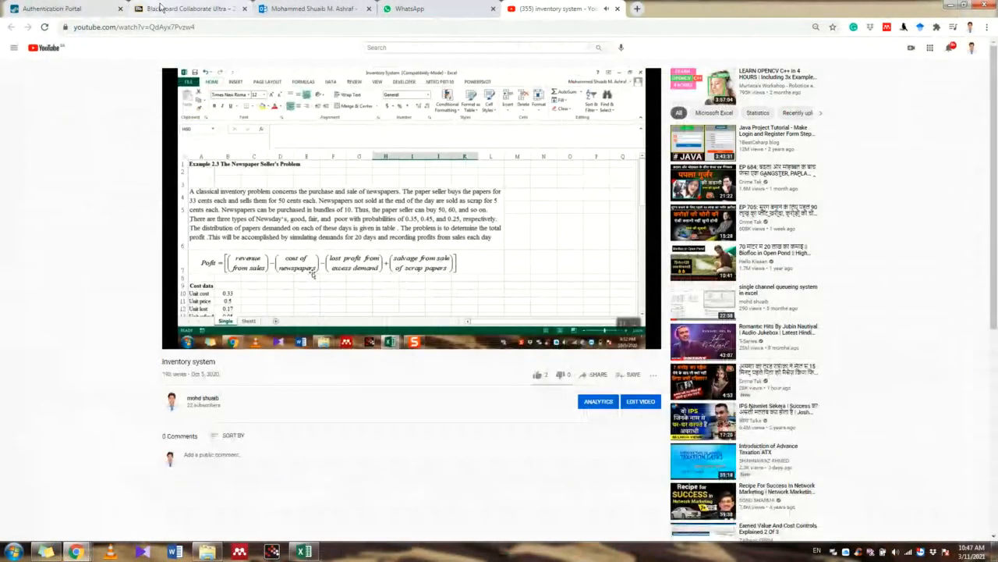
- Switch to the Blackboard Collaborate Ultra page, hide the screen-sharing notice, and bring up the LAB Data modeling and simulation session window
click(162, 9)
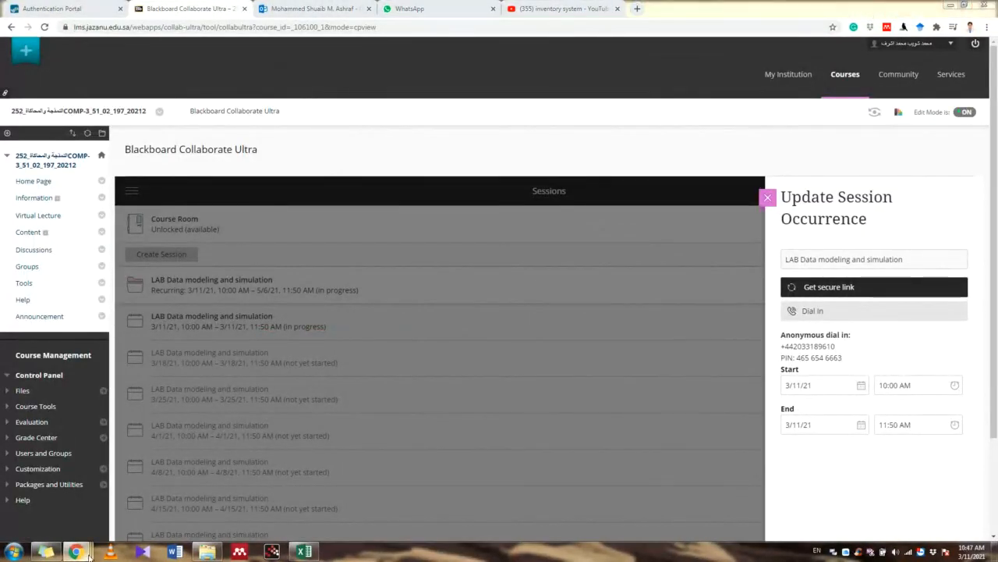
mouse_move(75, 551)
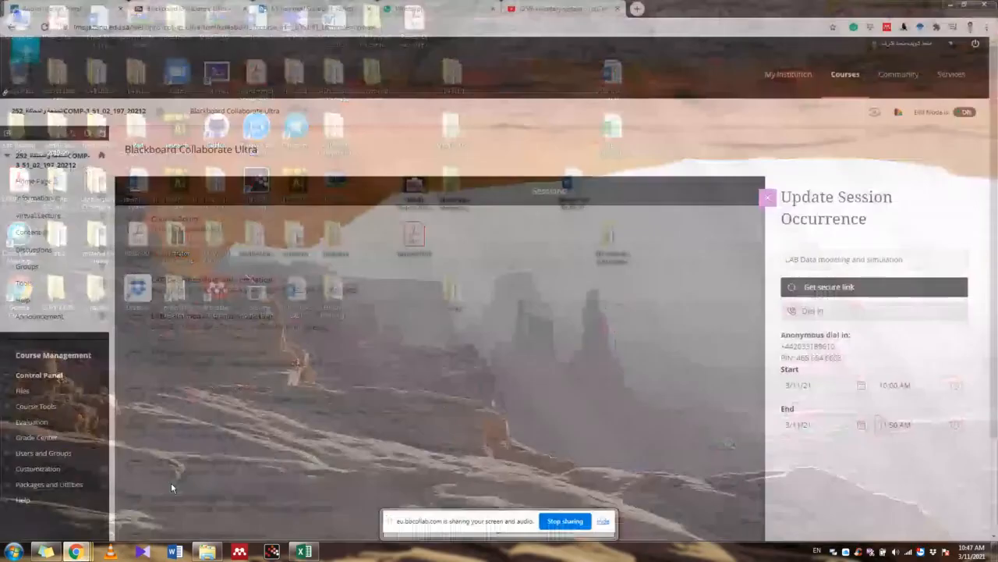
click(171, 486)
click(603, 522)
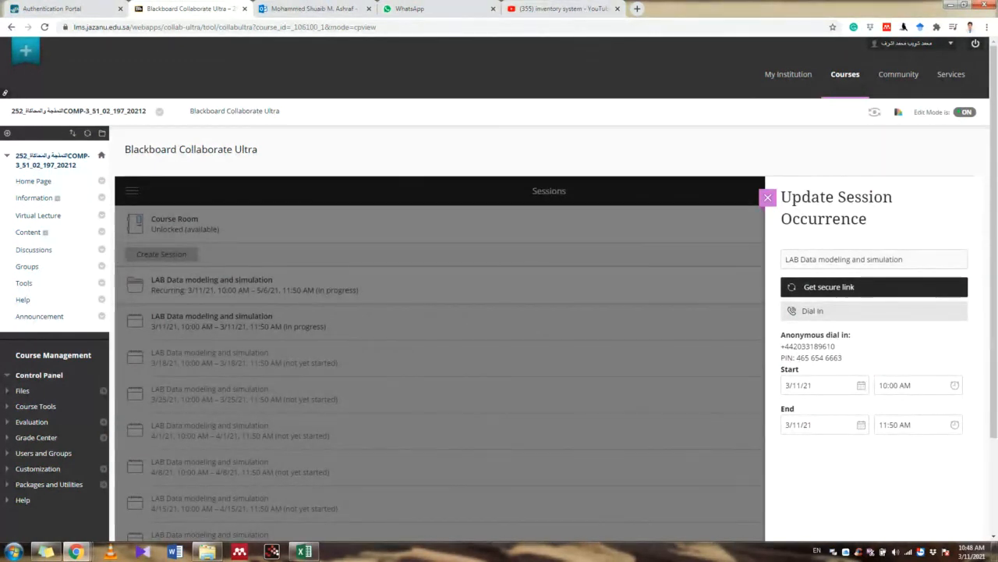
mouse_move(75, 551)
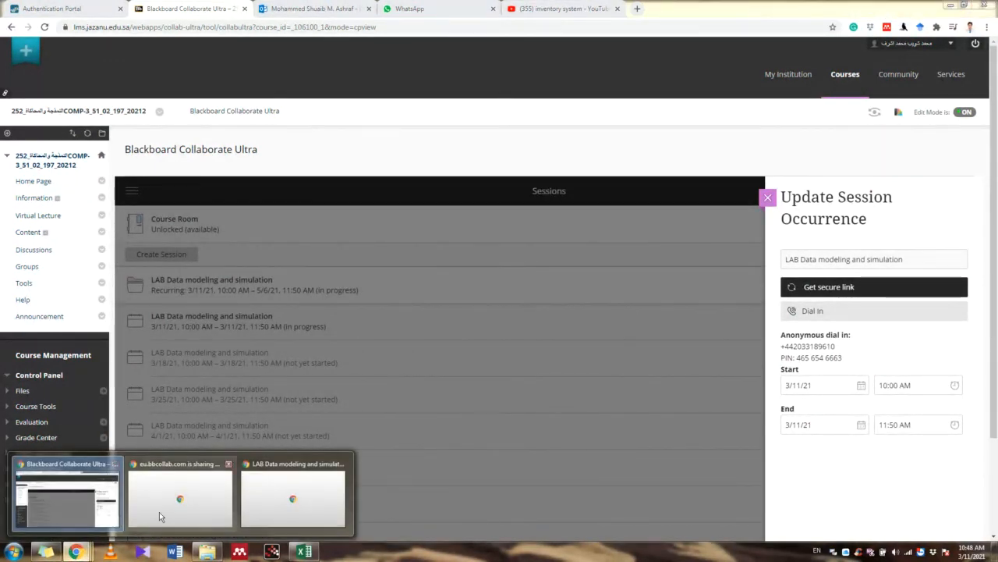
click(308, 511)
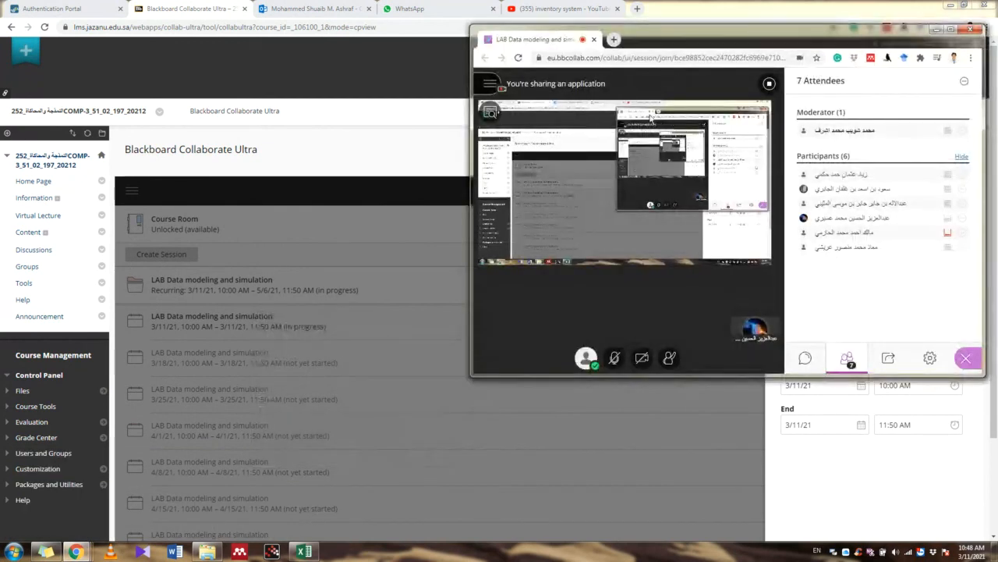